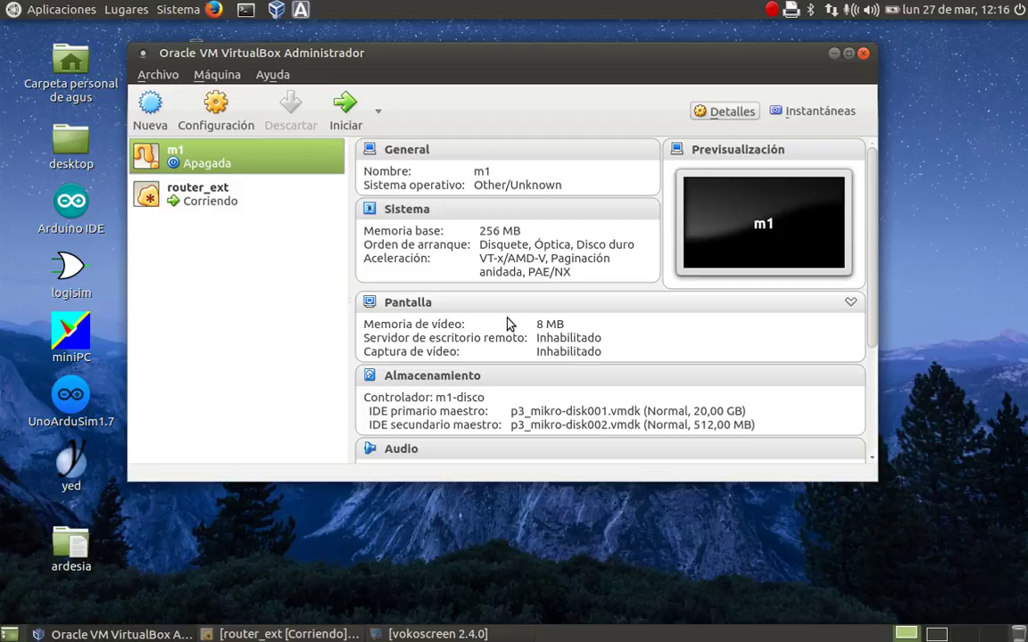
# - Open Firefox and search Google for "virtualboxes"
pyautogui.click(214, 10)
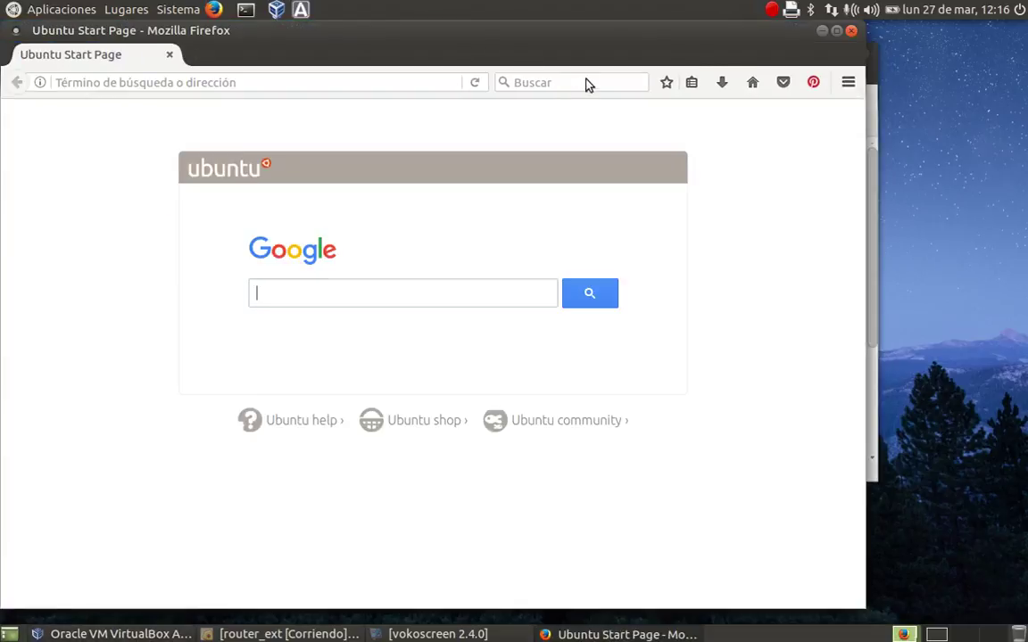
pyautogui.click(332, 288)
pyautogui.write('virtul')
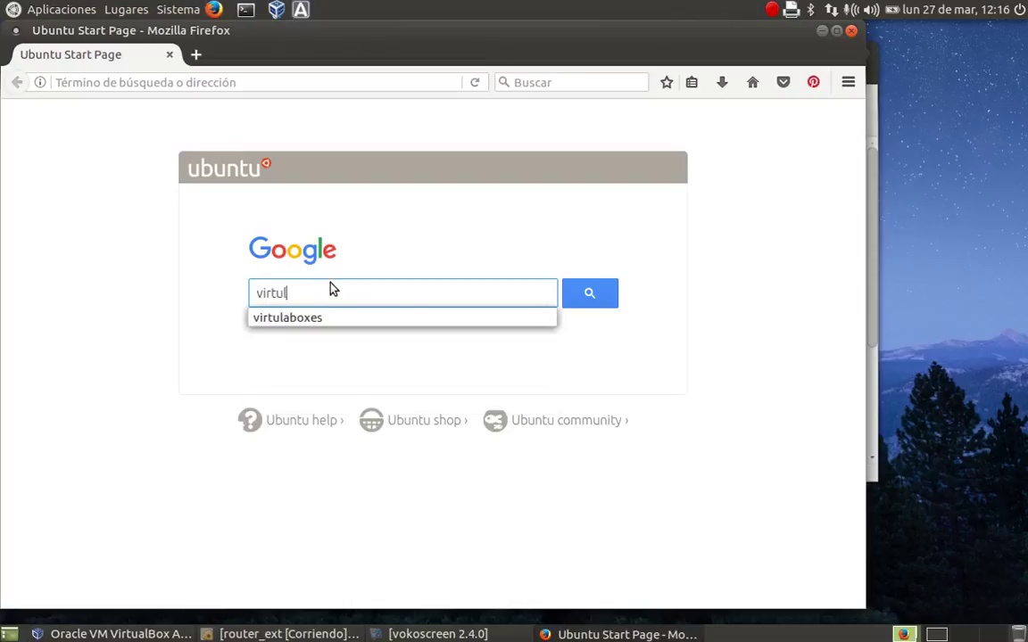
pyautogui.press('BackSpace')
pyautogui.write('alb')
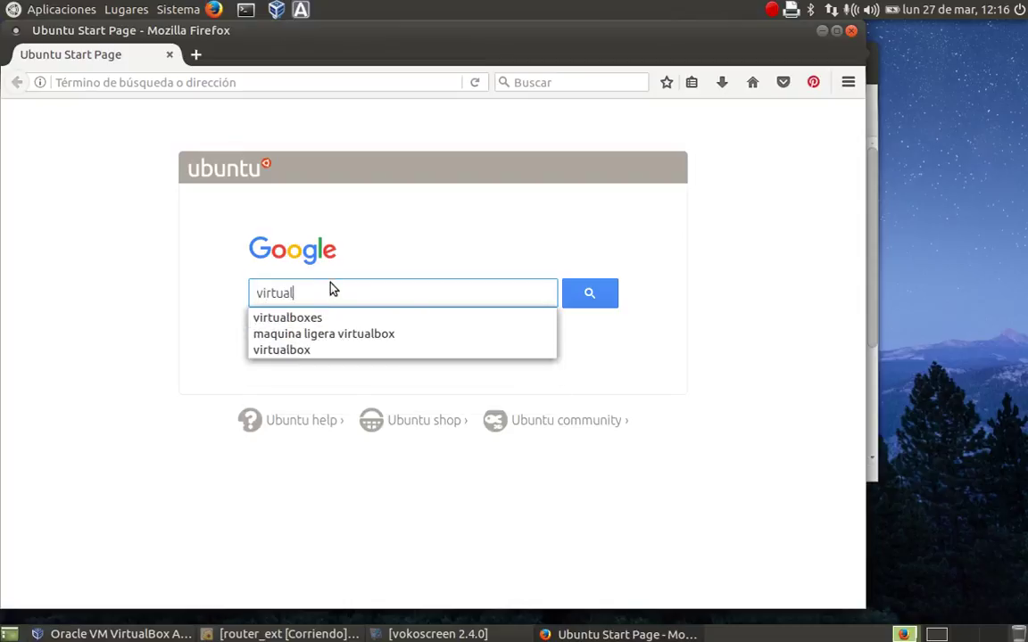
pyautogui.write('oxes')
pyautogui.press('Return')
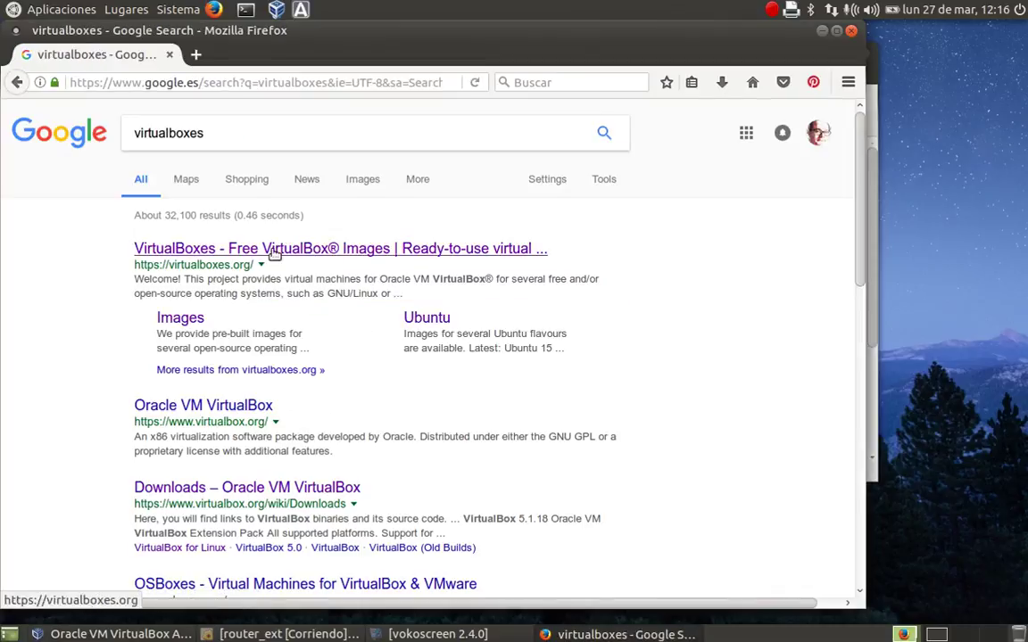
# - Go to the VirtualBoxes site's list of images and open the Puppy Linux page
pyautogui.click(273, 250)
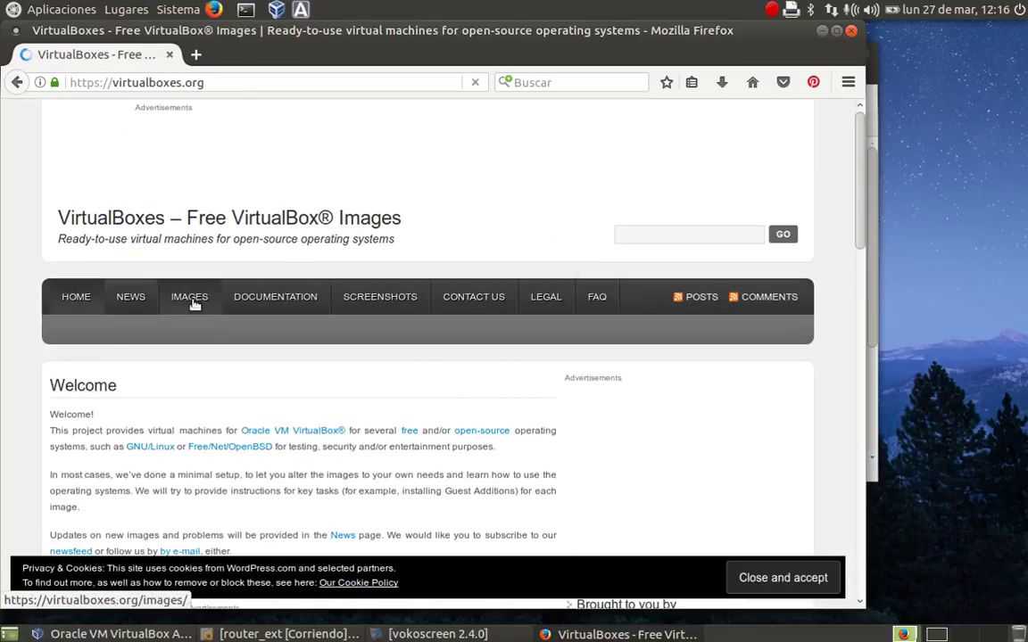
pyautogui.click(191, 298)
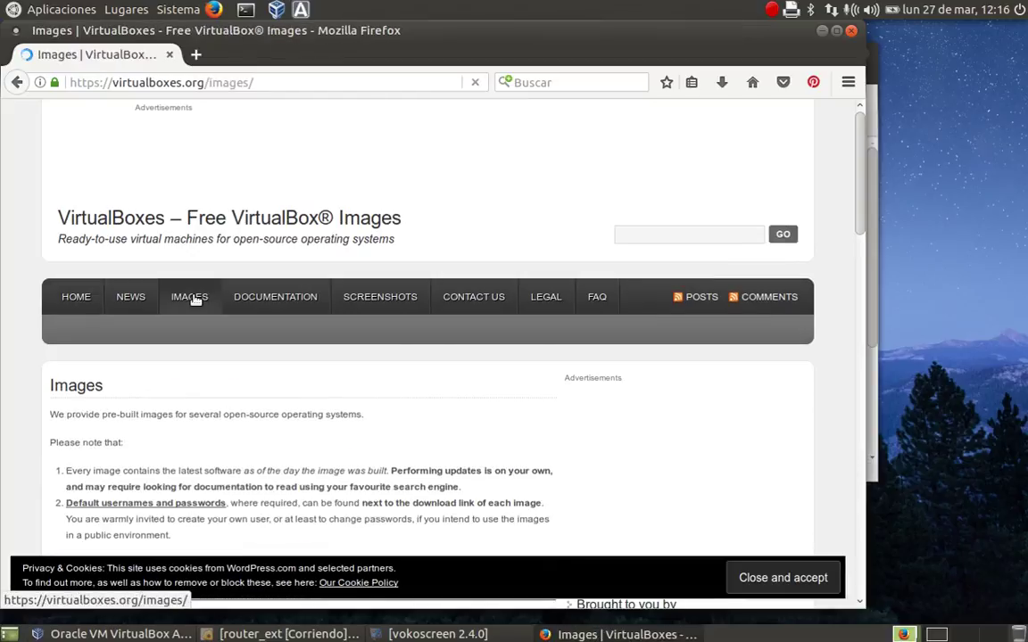
pyautogui.scroll(-10, 194, 299)
pyautogui.scroll(-3, 195, 297)
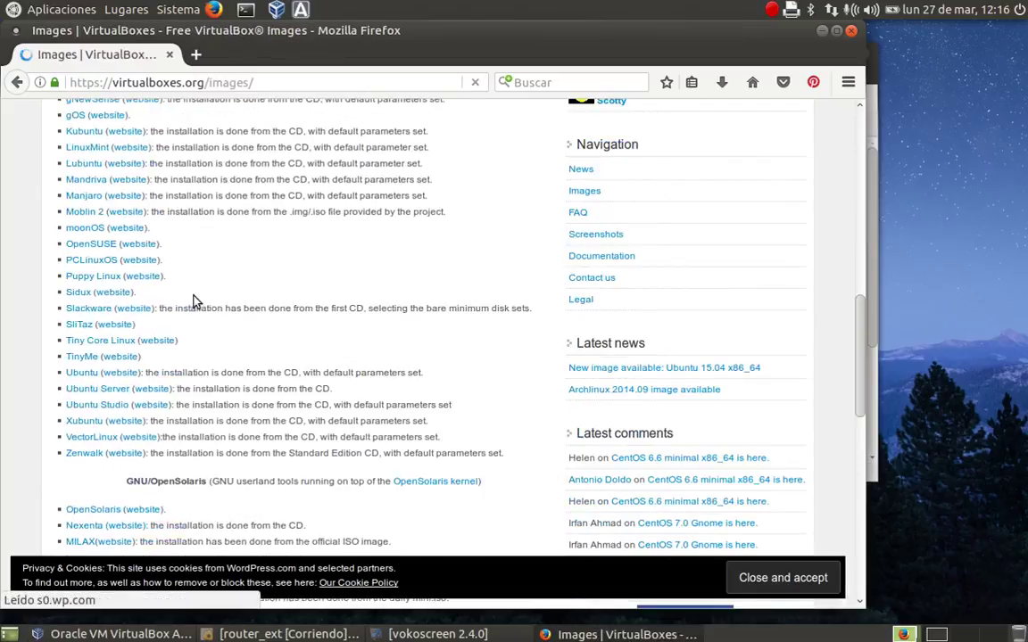
pyautogui.click(92, 276)
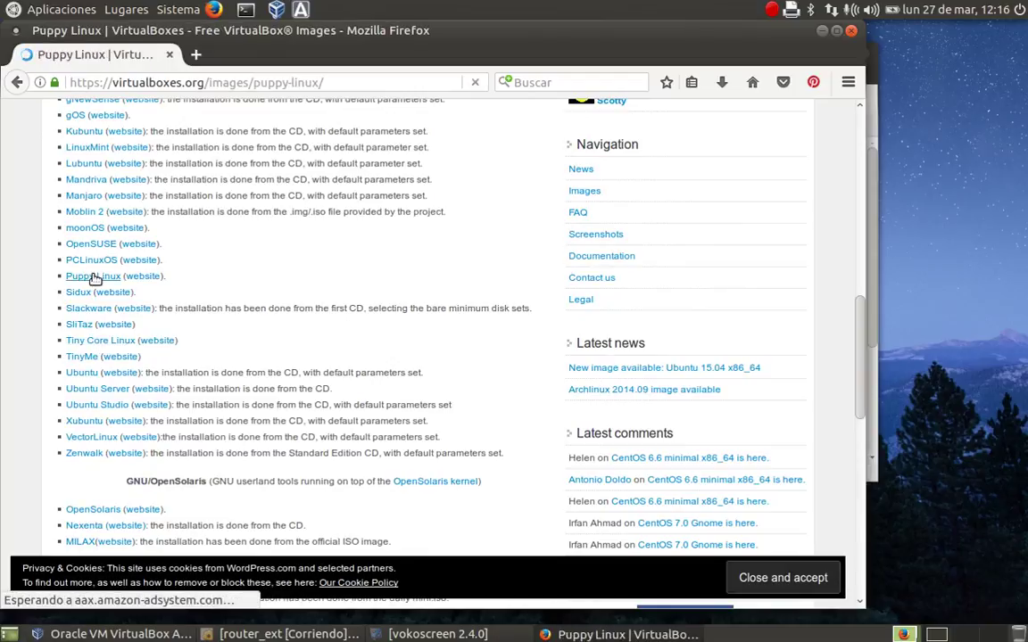
# - Download the Puppy Linux 5.2.0 Lucid image, saving LucidPuppy-520.7z to disk
pyautogui.scroll(-4, 277, 304)
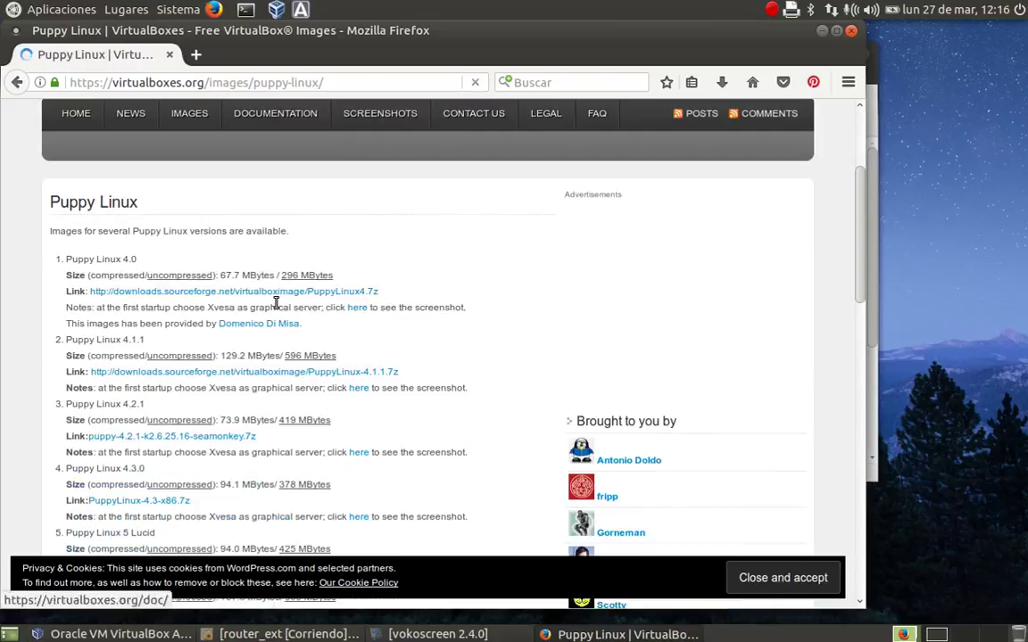
pyautogui.scroll(-5, 277, 303)
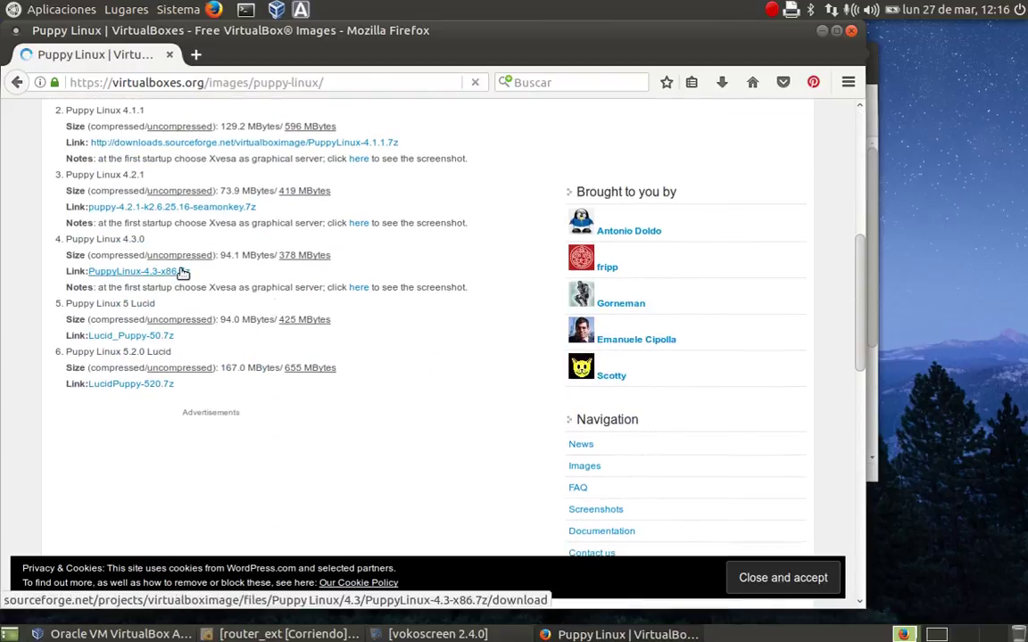
pyautogui.scroll(1, 169, 294)
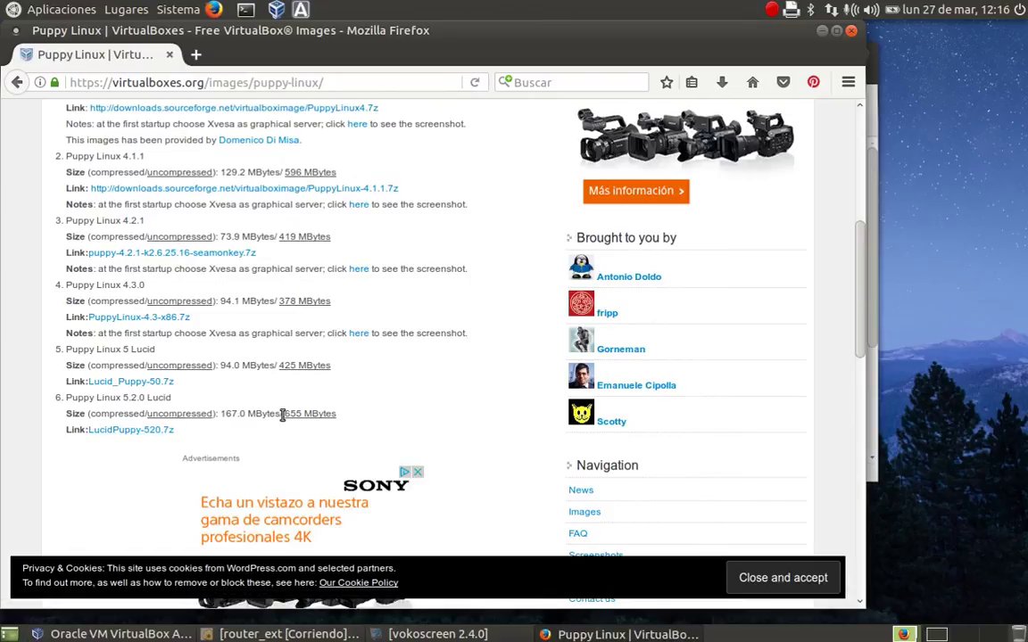
pyautogui.click(126, 430)
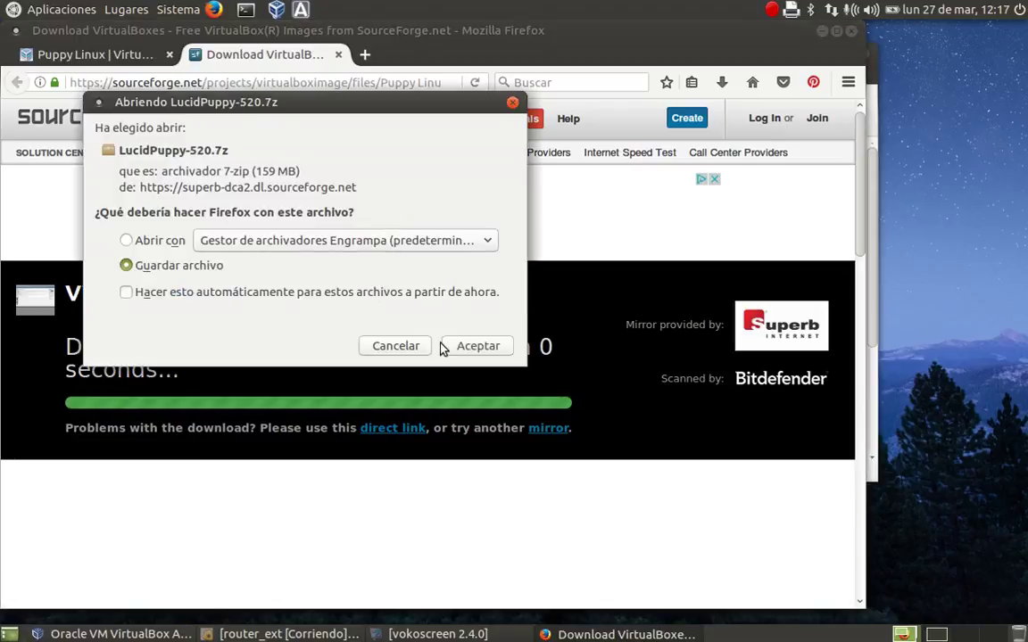
pyautogui.click(466, 348)
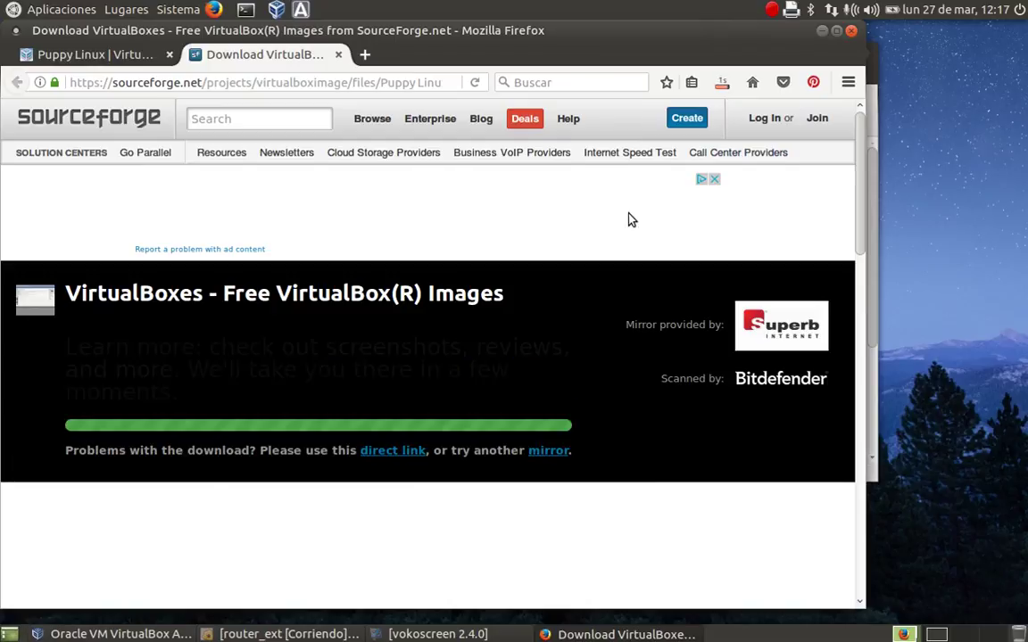
# - Show the downloaded LucidPuppy-520(1).7z in its DESCARGAS folder and open it with the Engrampa archive manager
pyautogui.click(723, 82)
pyautogui.click(711, 131)
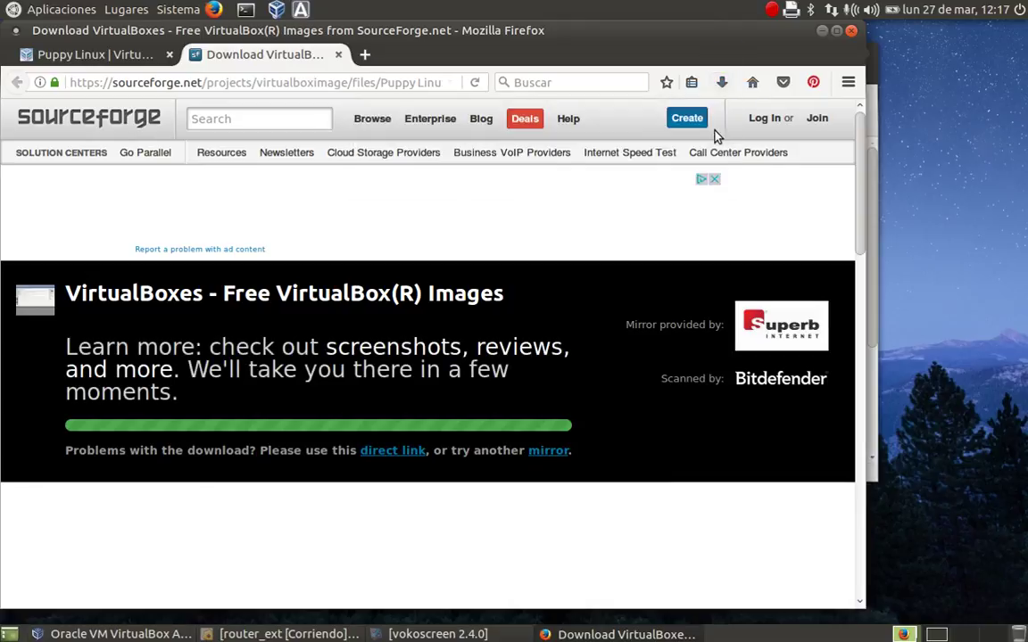
pyautogui.click(606, 610)
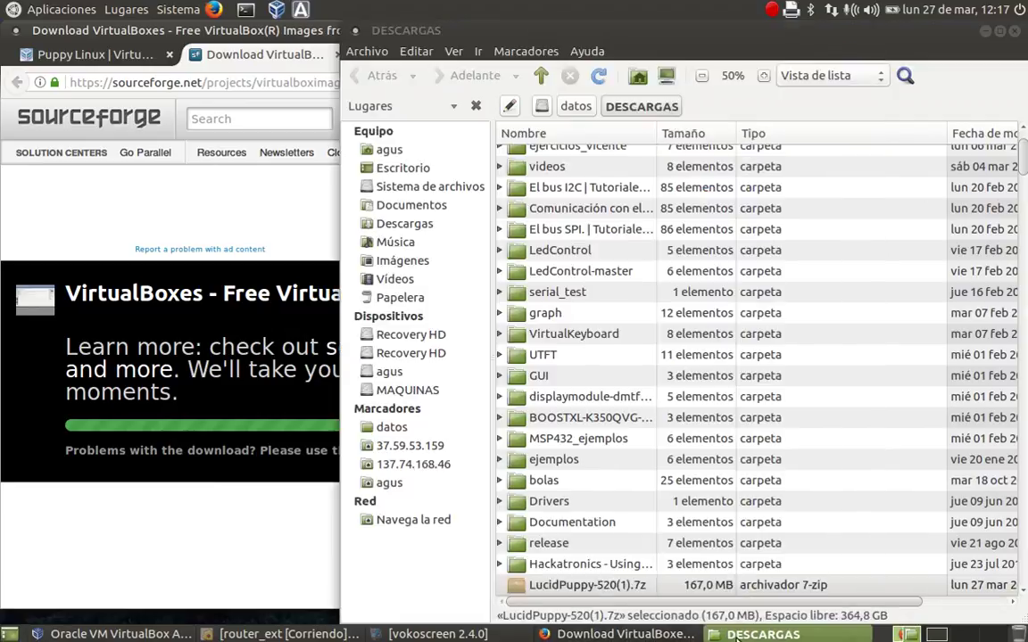
pyautogui.rightClick(591, 592)
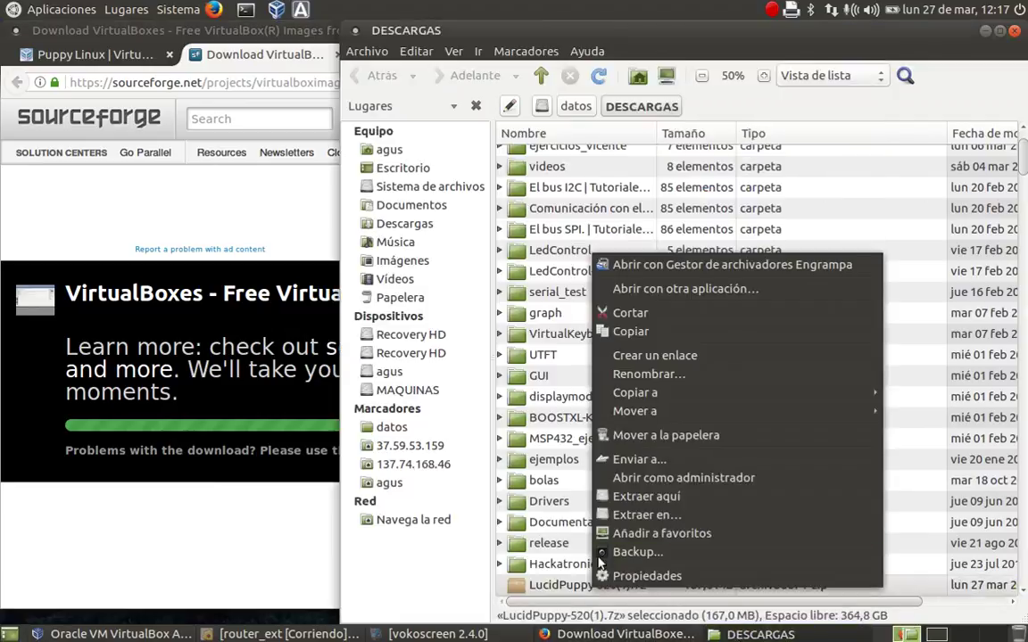
pyautogui.click(627, 265)
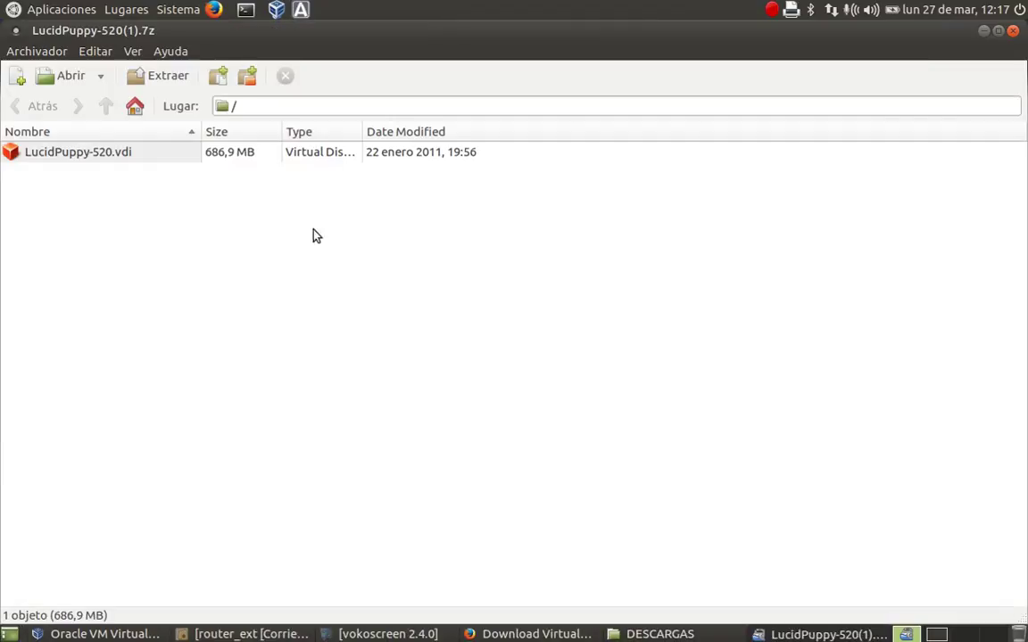
# - Extract all files of the archive into the /datos/VMS folder
pyautogui.click(155, 78)
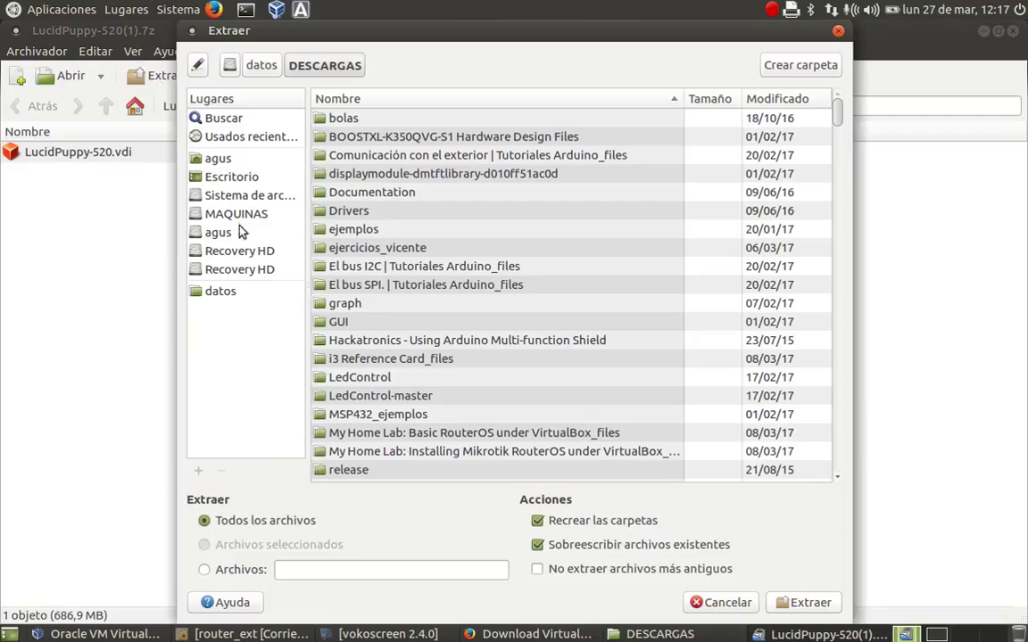
pyautogui.click(238, 195)
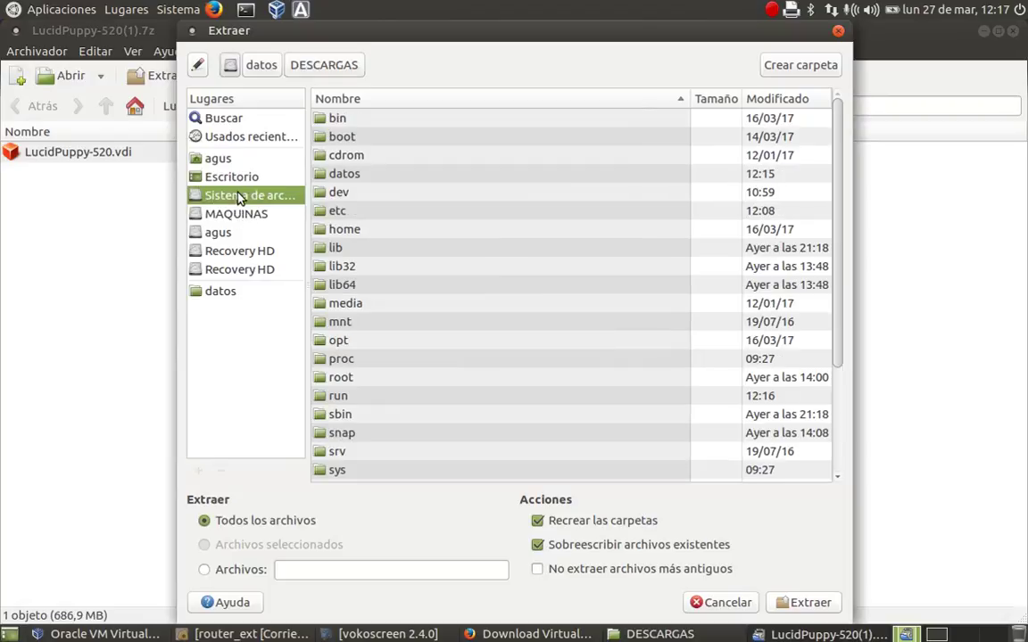
pyautogui.doubleClick(348, 175)
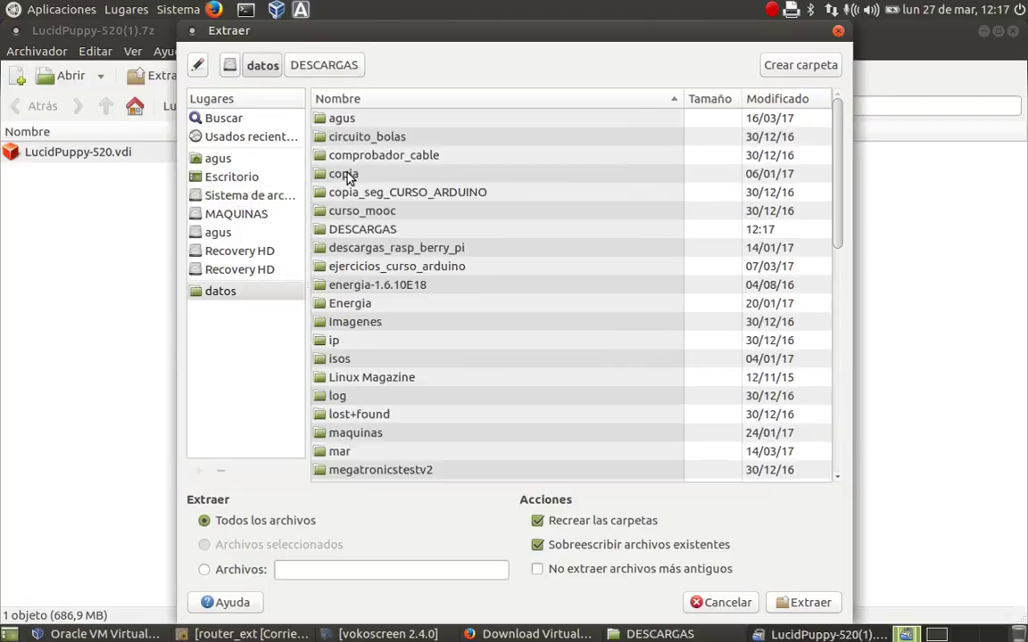
pyautogui.scroll(-1, 390, 308)
pyautogui.scroll(-6, 390, 308)
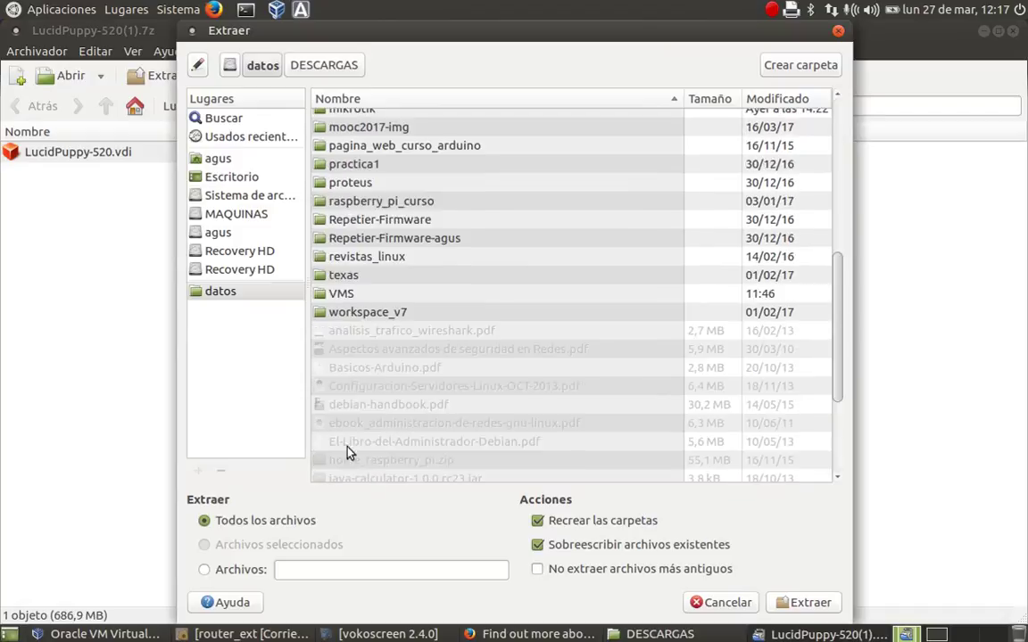
pyautogui.doubleClick(344, 295)
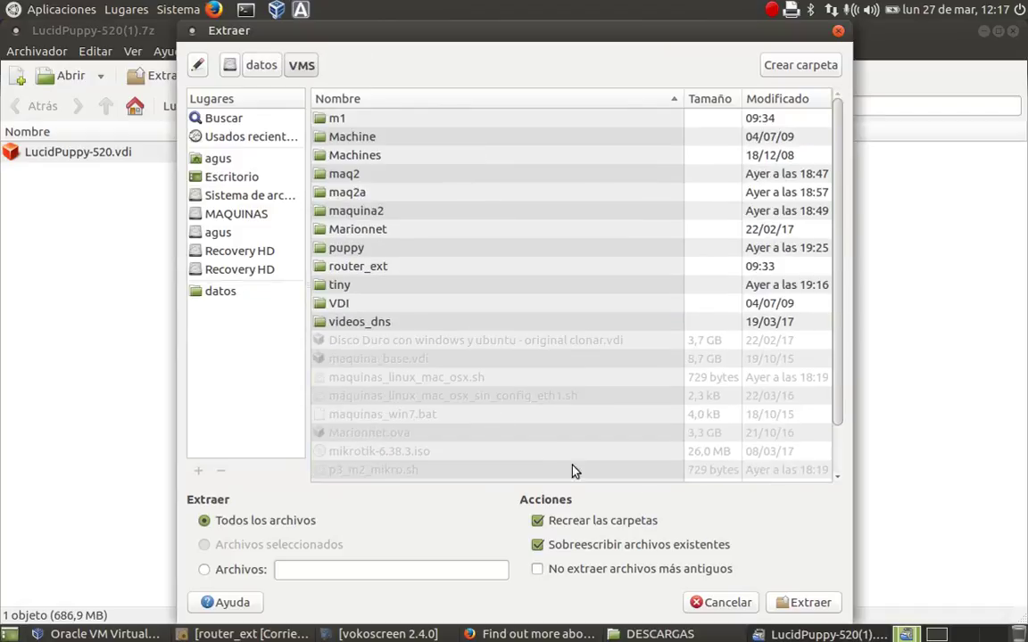
pyautogui.click(805, 604)
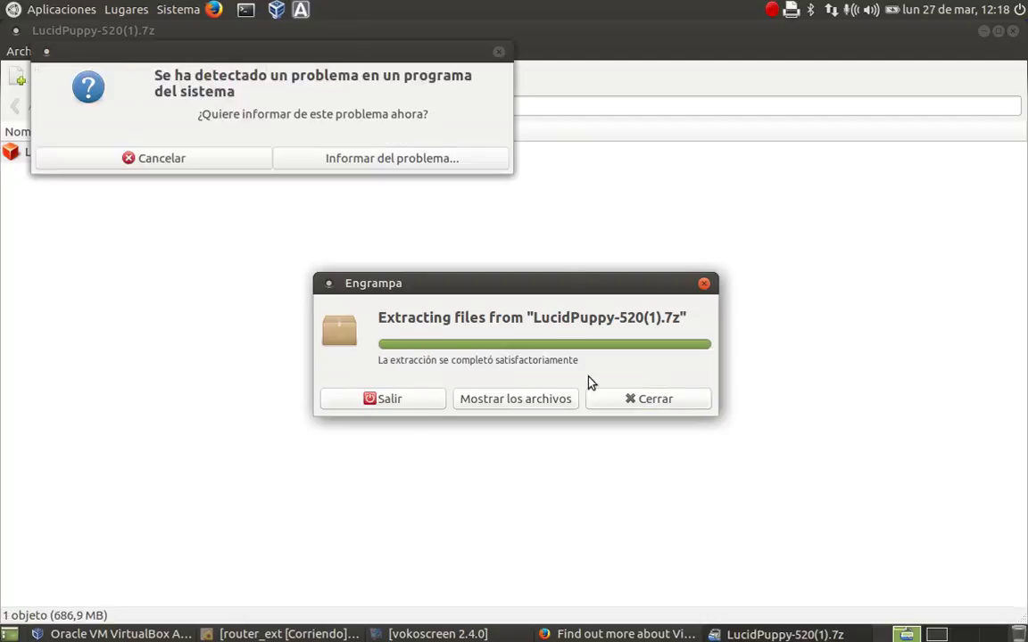
# - Dismiss the system problem prompt and close the archive manager with its extraction message
pyautogui.click(499, 51)
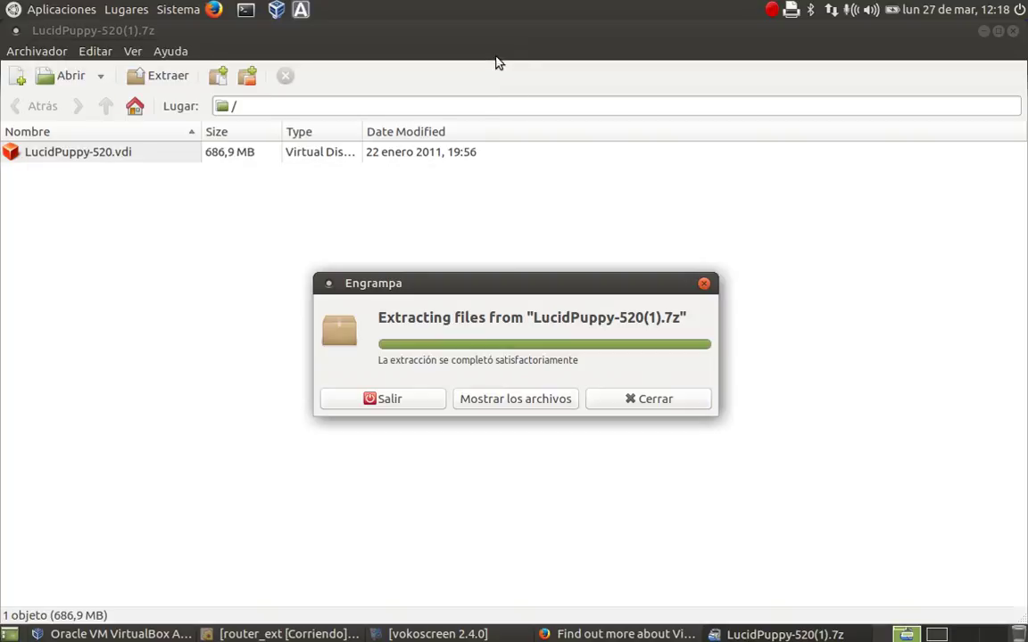
pyautogui.click(640, 403)
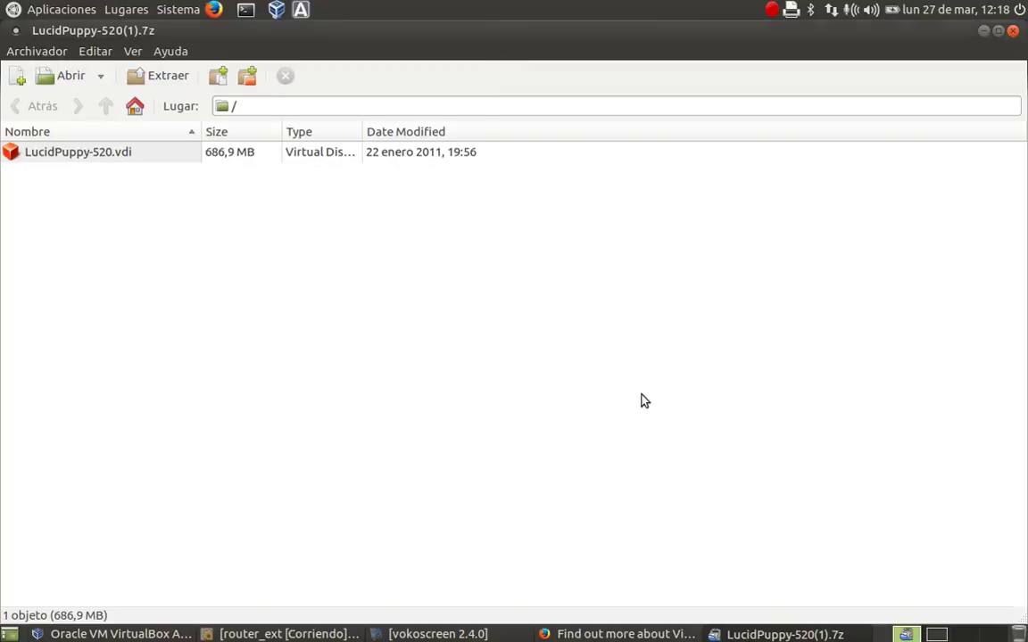
pyautogui.click(1013, 35)
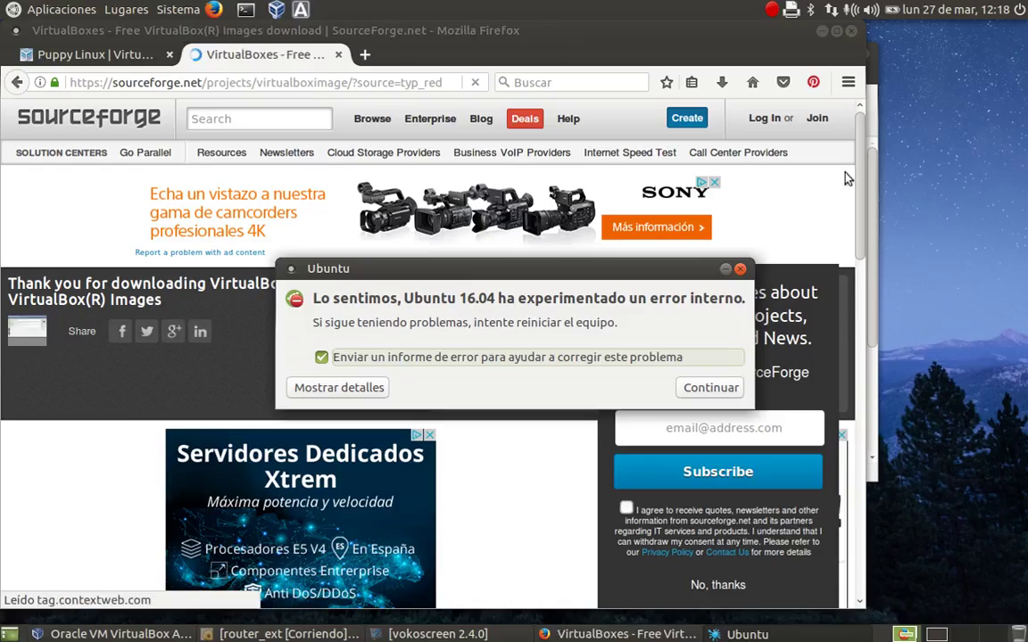
# - Dismiss the Ubuntu internal error report and quit Firefox with its open tabs
pyautogui.click(739, 268)
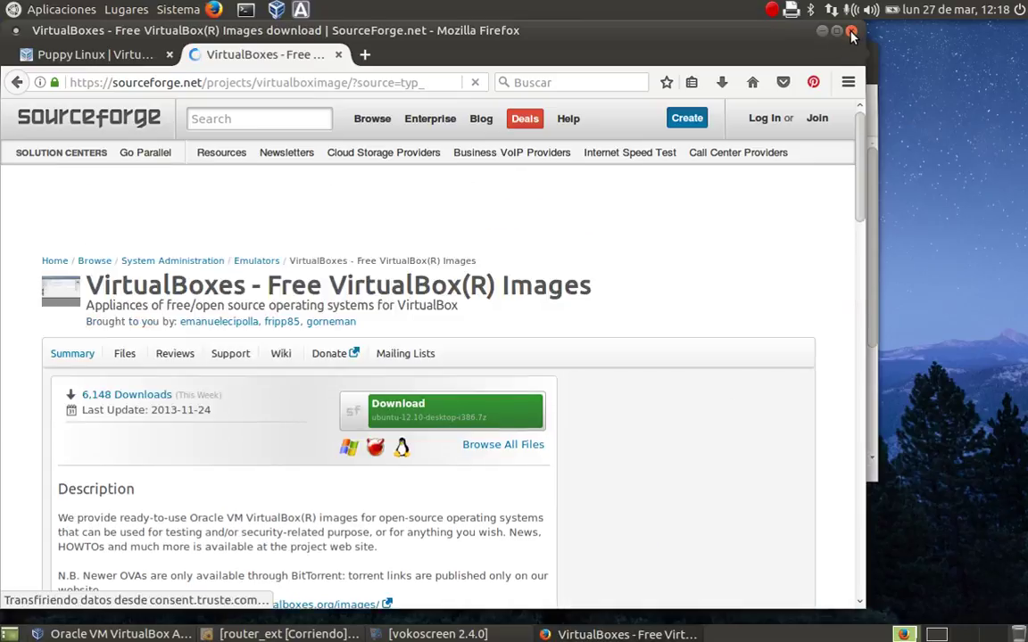
pyautogui.click(851, 33)
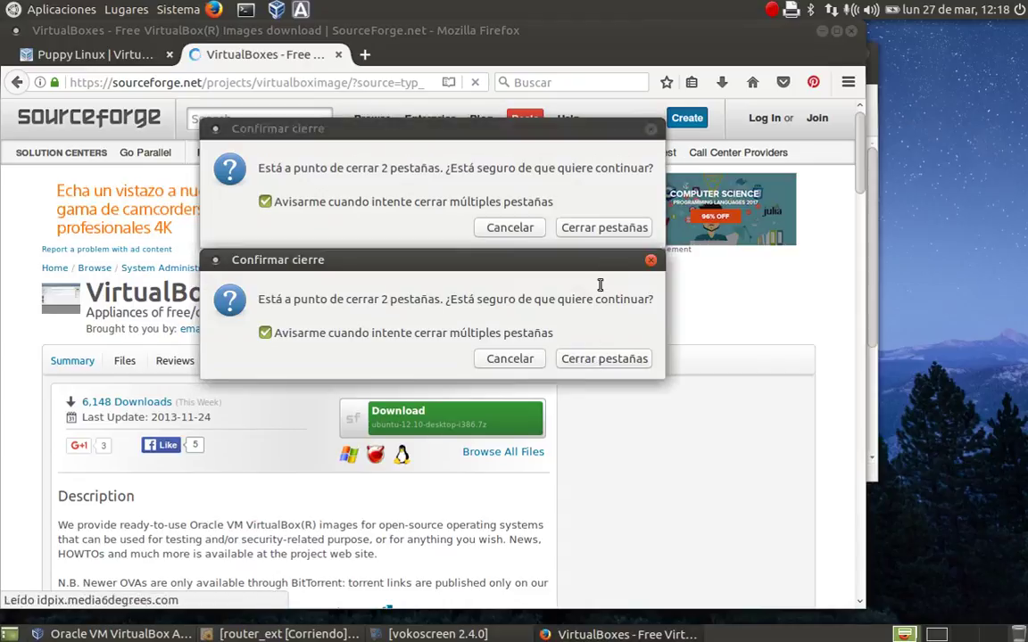
pyautogui.press('Escape')
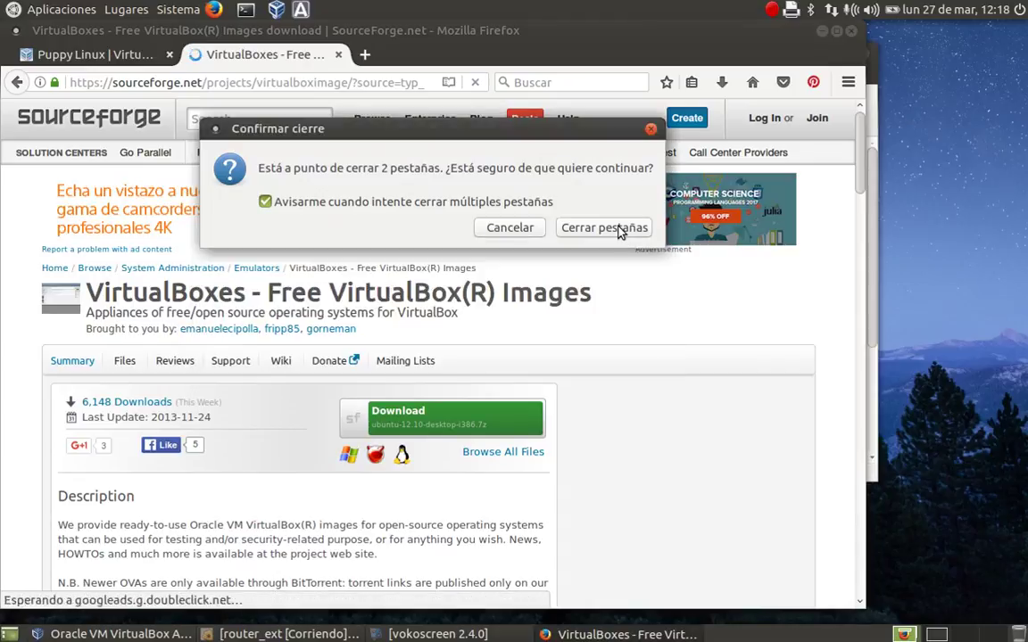
pyautogui.press('Escape')
pyautogui.hotkey('ctrl', 'q')
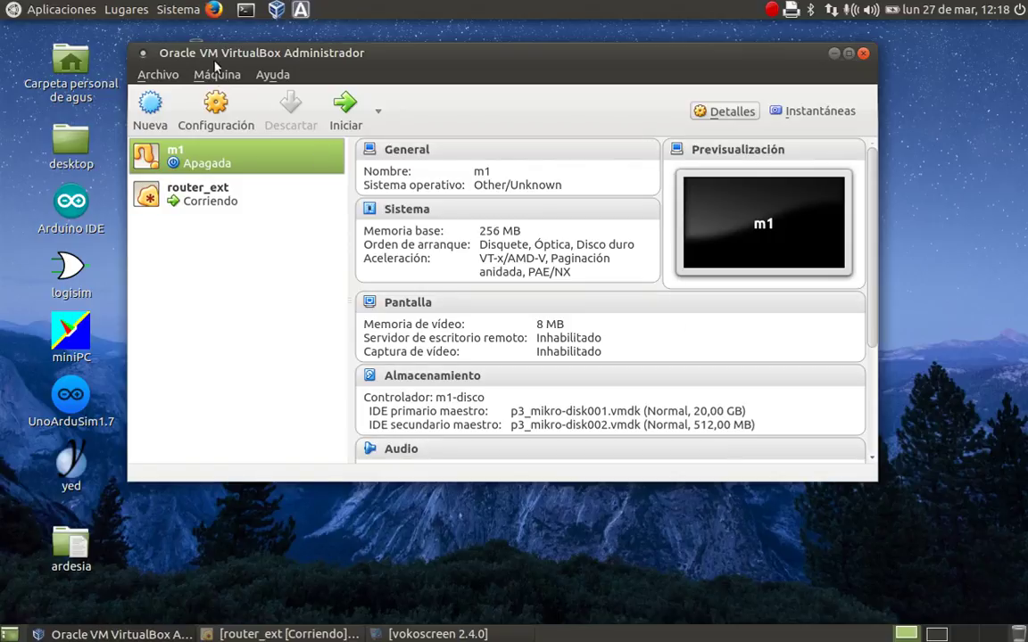
# - Start creating a new virtual machine in the VirtualBox manager and name it puppy
pyautogui.moveTo(213, 55); pyautogui.dragTo(201, 56)
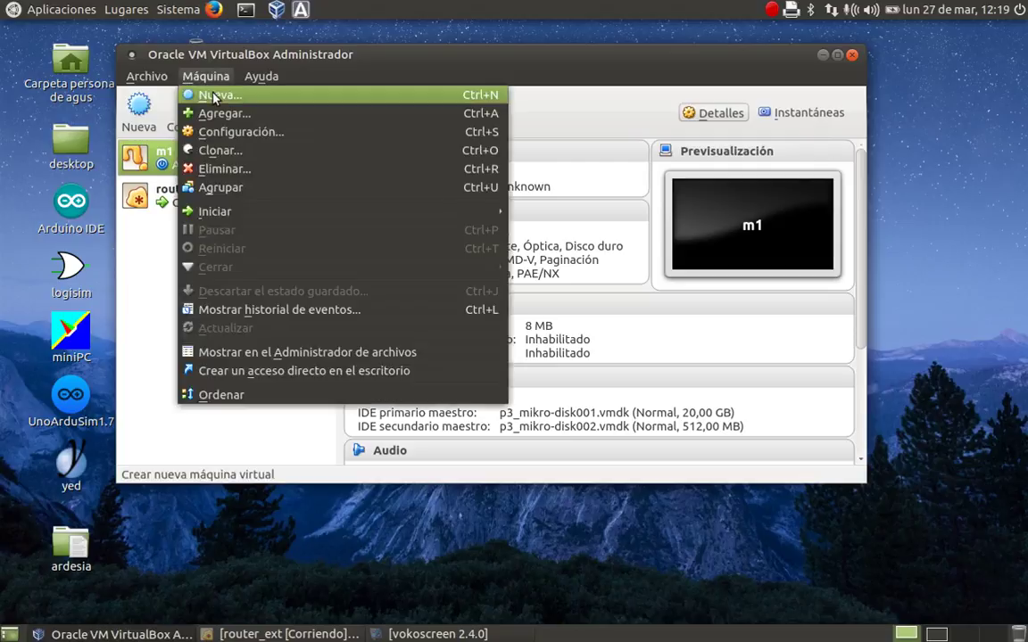
pyautogui.click(214, 93)
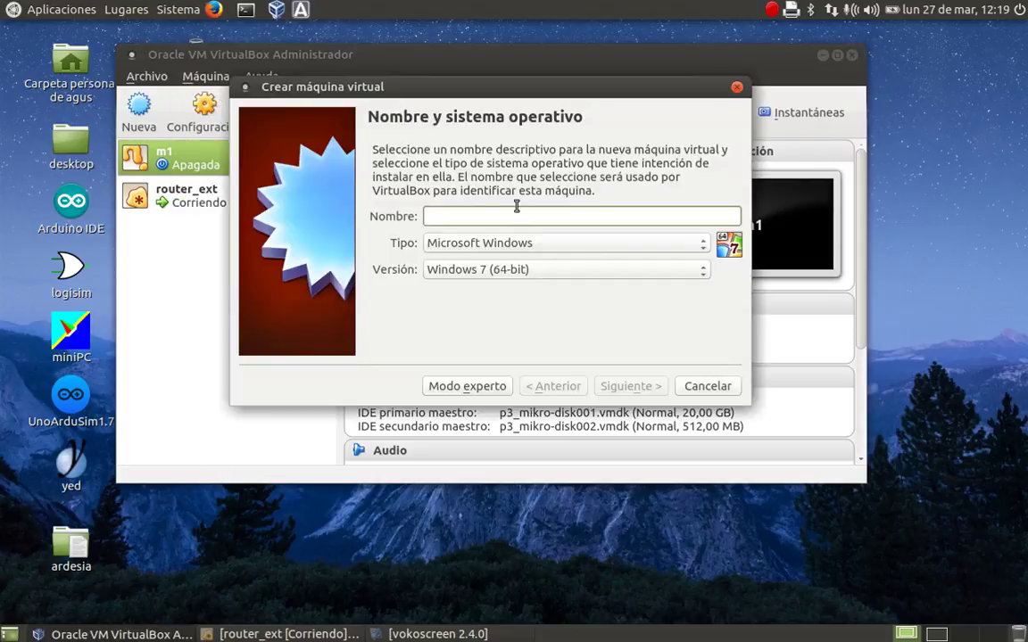
pyautogui.write('m2')
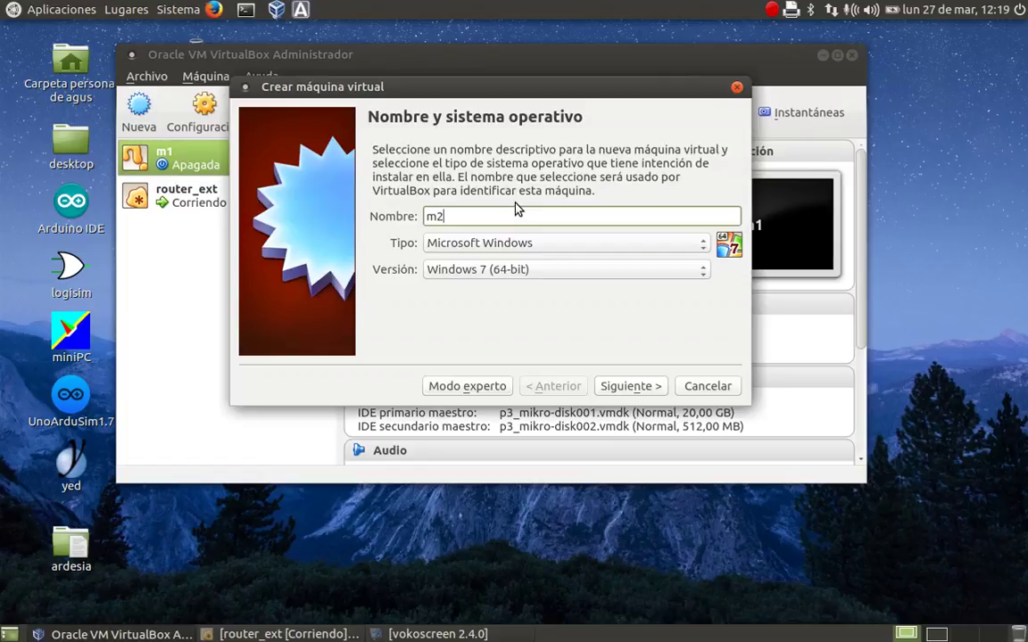
pyautogui.press('BackSpace')
pyautogui.press('BackSpace')
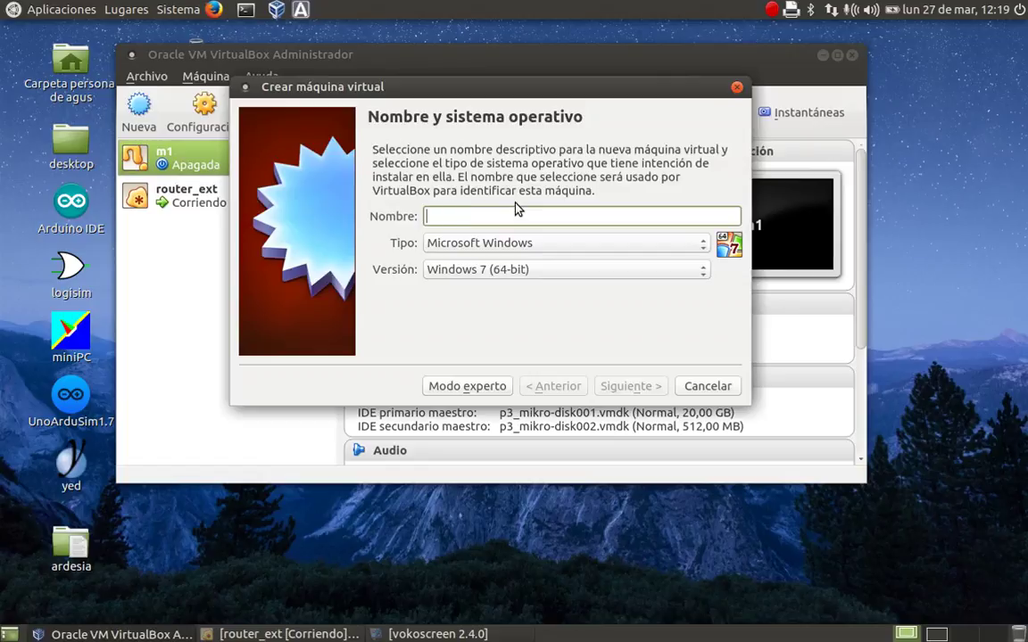
pyautogui.write('p')
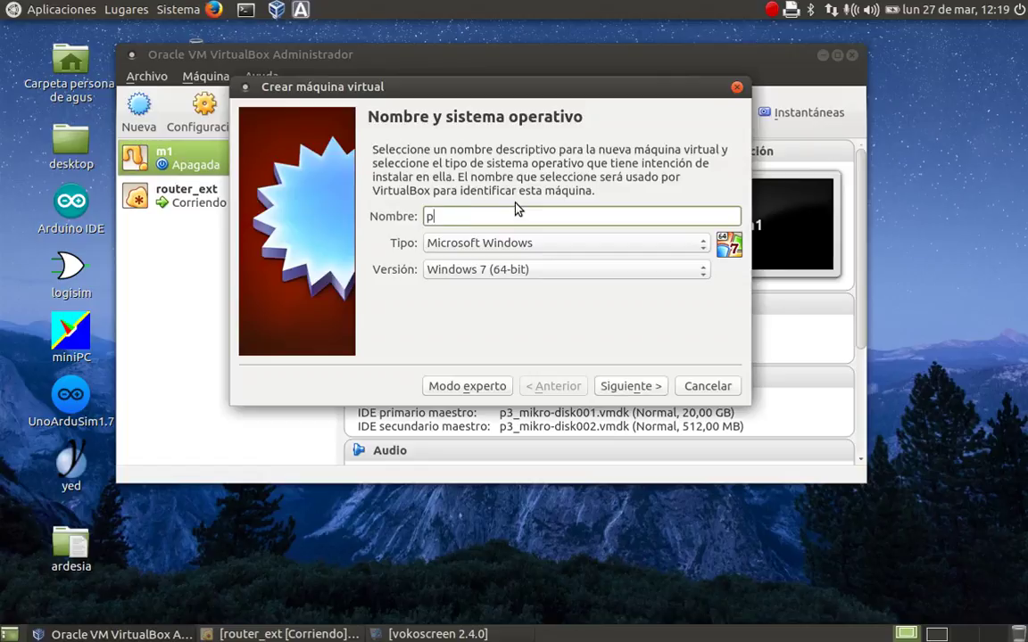
pyautogui.write('uppy')
# - Set the machine's operating system type to Linux and version to Other Linux (32-bit), and try to continue to the memory settings
pyautogui.click(704, 244)
pyautogui.click(490, 265)
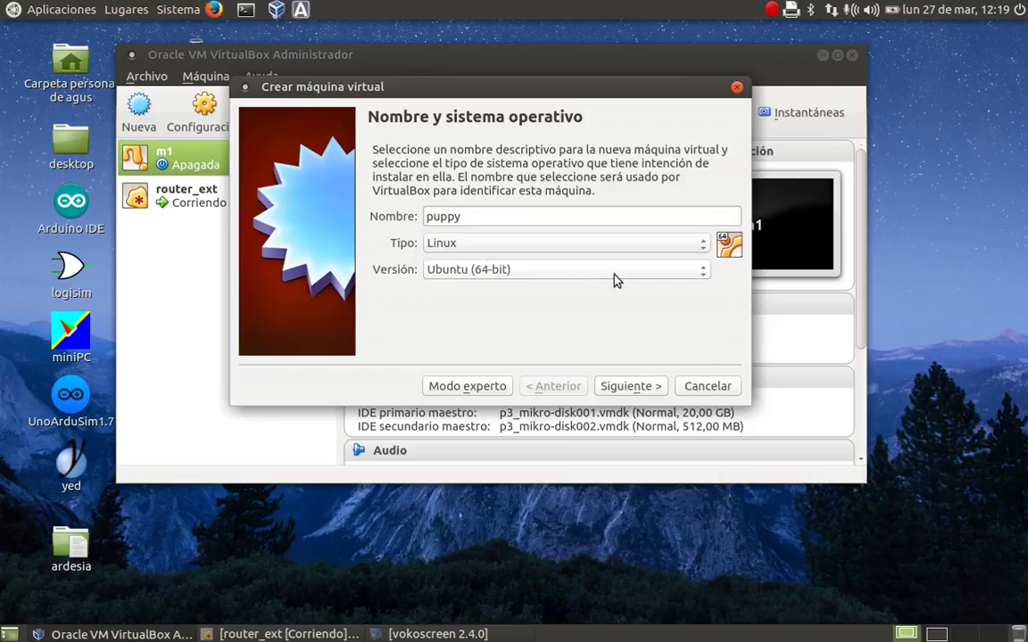
pyautogui.click(704, 273)
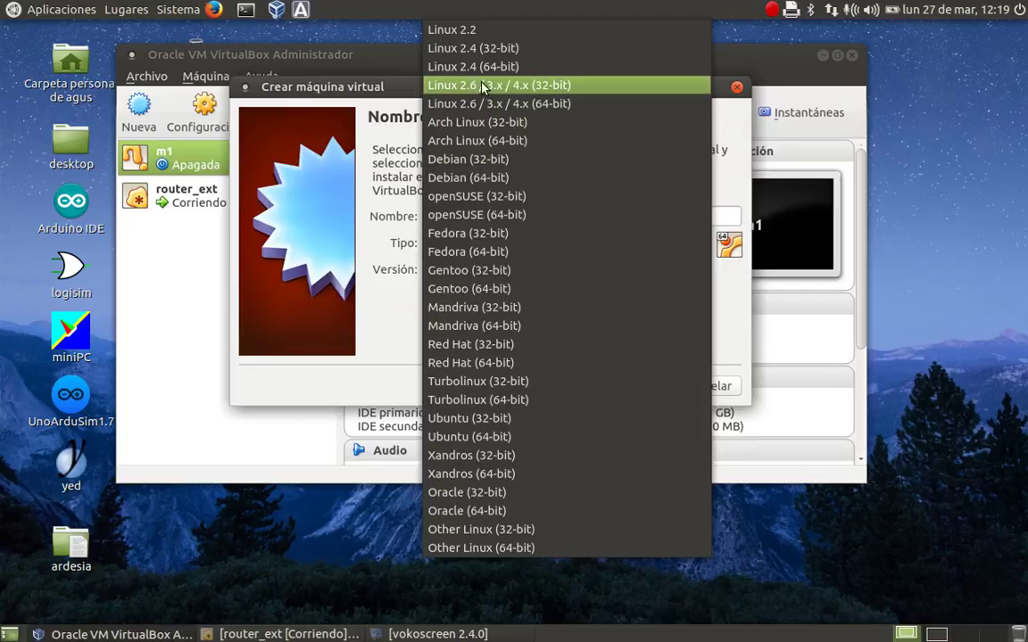
pyautogui.click(514, 531)
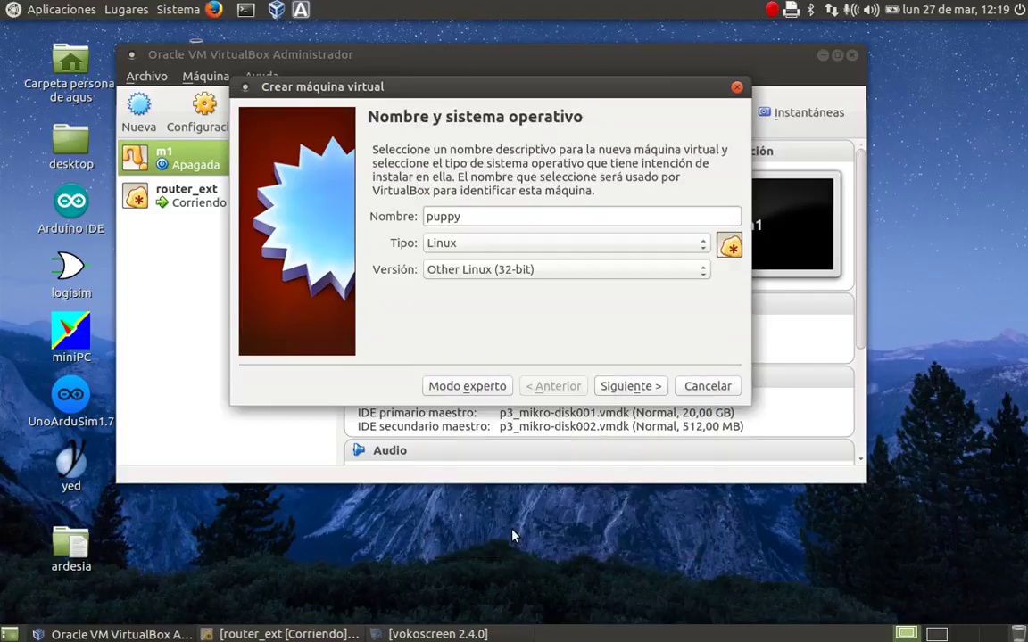
pyautogui.click(630, 386)
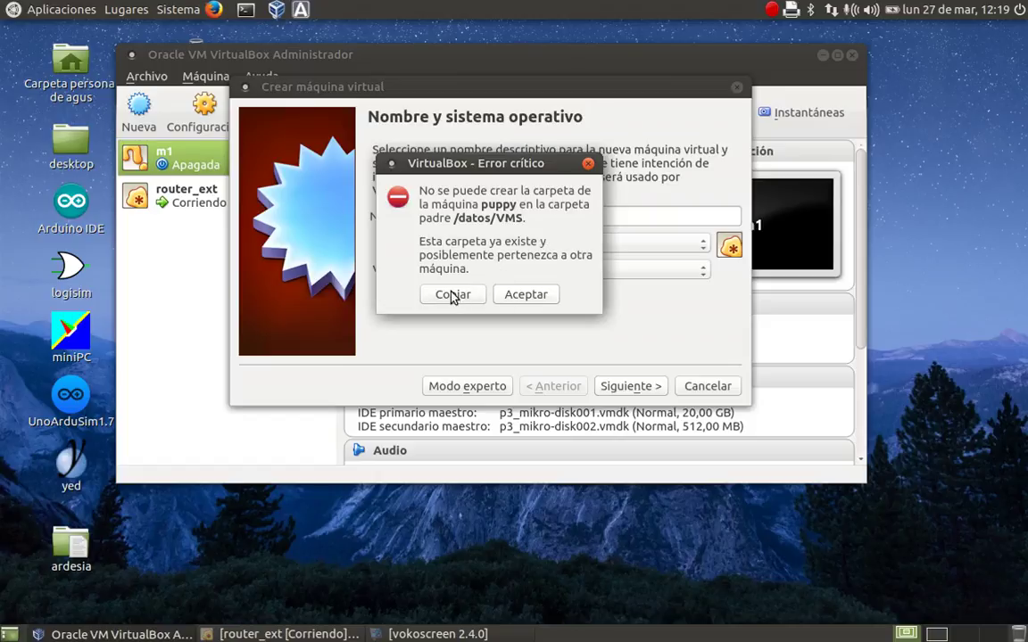
# - Dismiss the critical error, rename the new machine linux_ligero and continue to the memory size
pyautogui.click(587, 164)
pyautogui.doubleClick(482, 214)
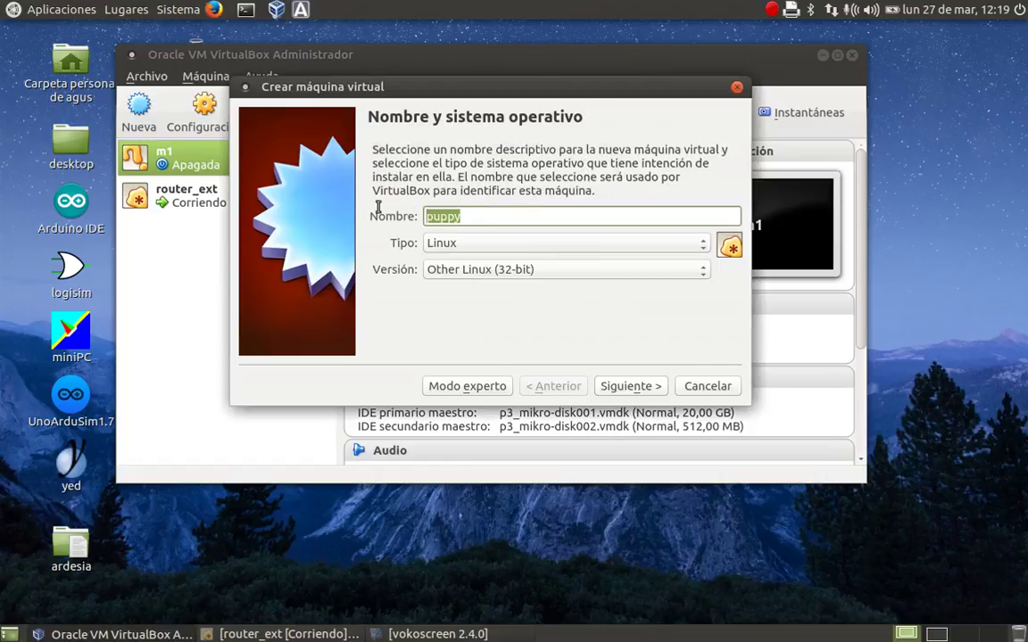
pyautogui.write('linus')
pyautogui.press('BackSpace')
pyautogui.write('x')
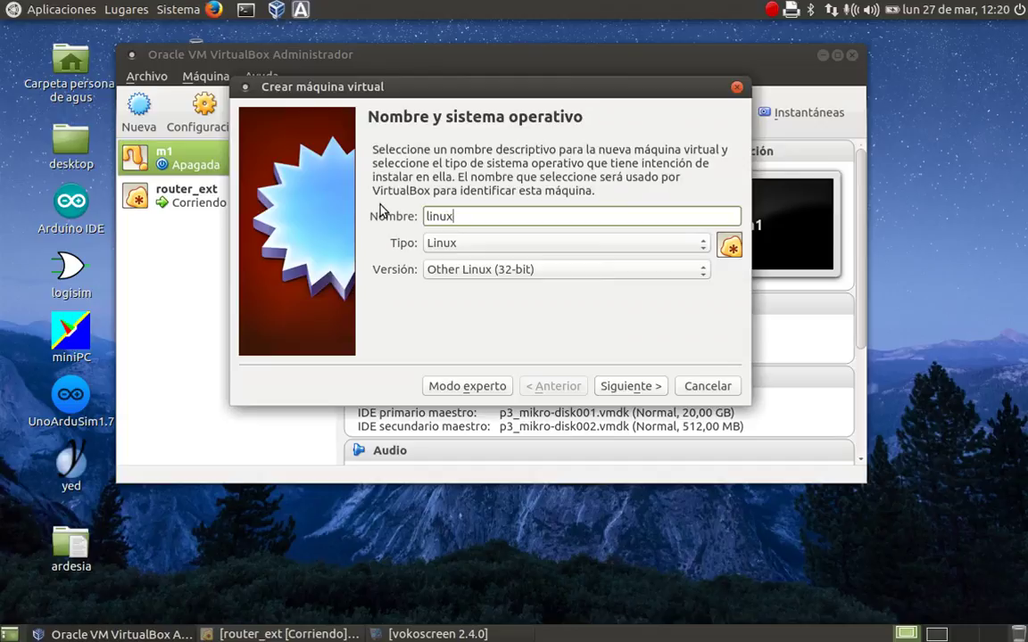
pyautogui.write('_ligero')
pyautogui.click(624, 385)
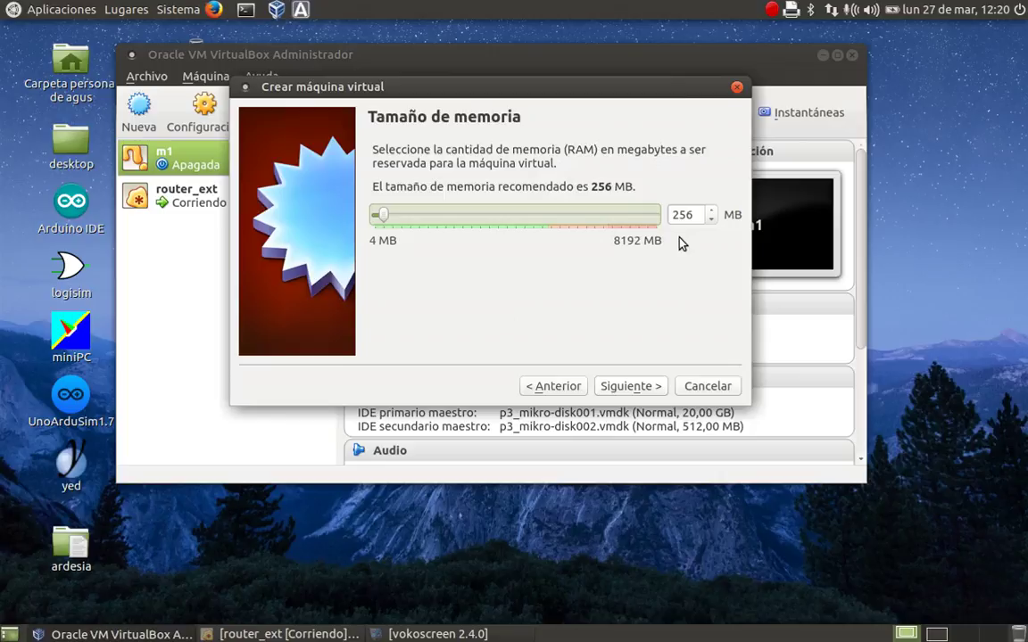
# - Accept 256 MB of memory and create the machine with the existing hard disk file LucidPuppy-520.vdi from /datos/VMS
pyautogui.click(628, 388)
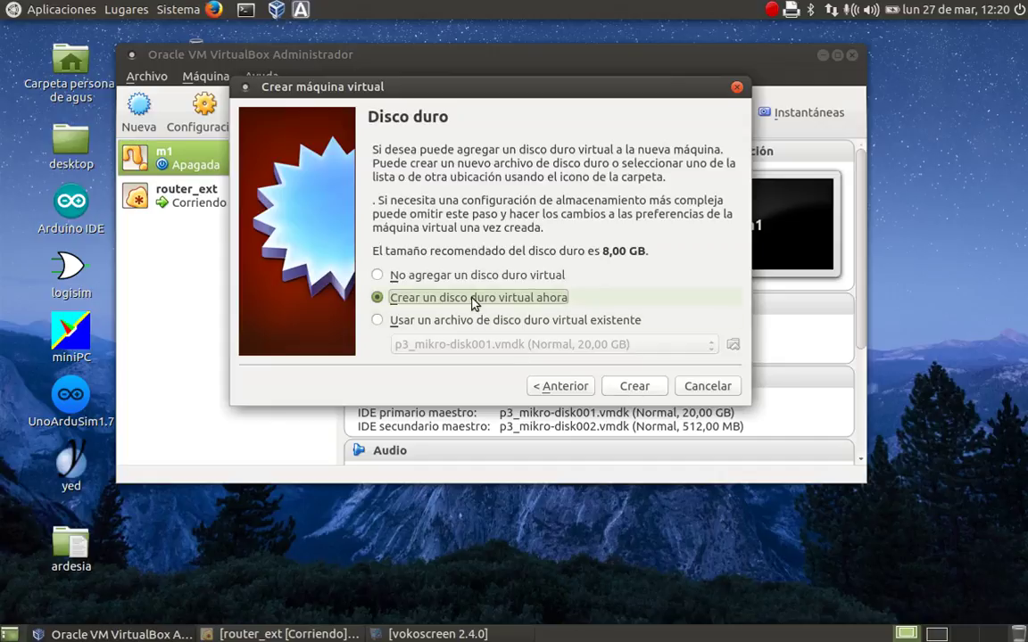
pyautogui.click(430, 321)
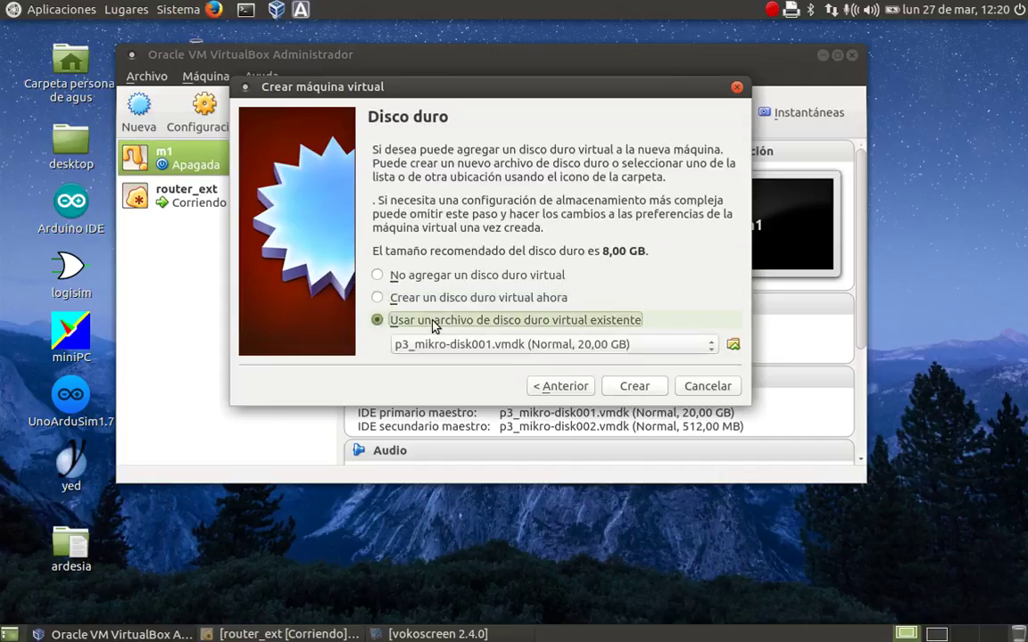
pyautogui.click(732, 346)
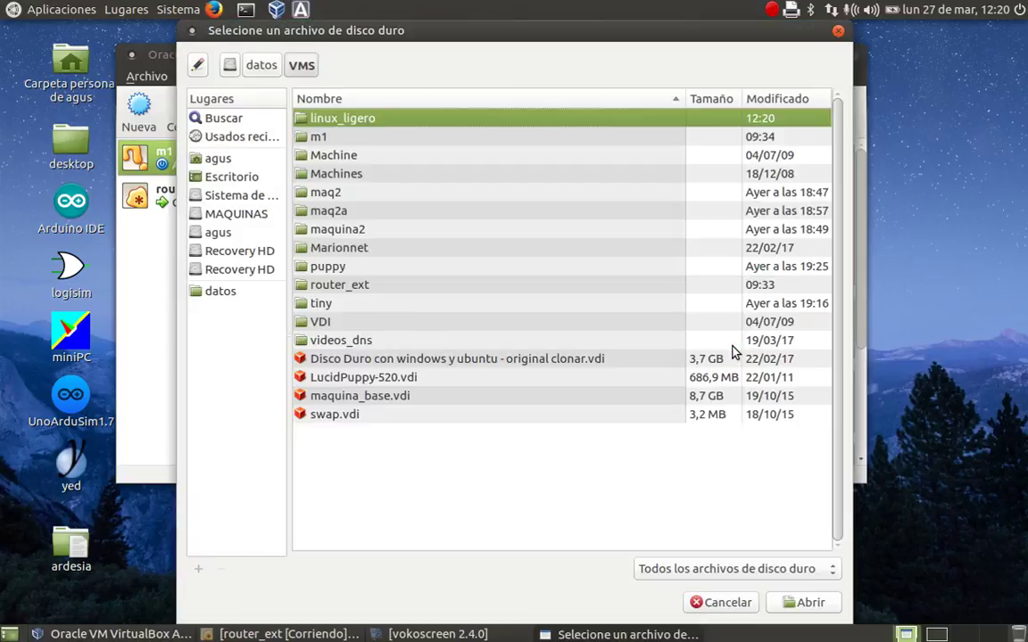
pyautogui.click(326, 376)
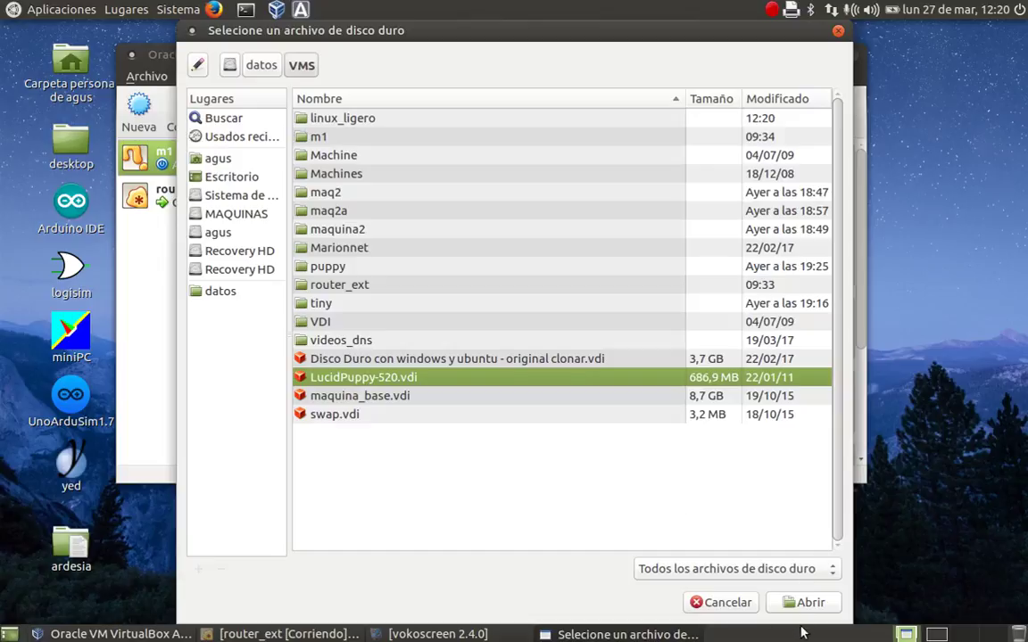
pyautogui.click(803, 603)
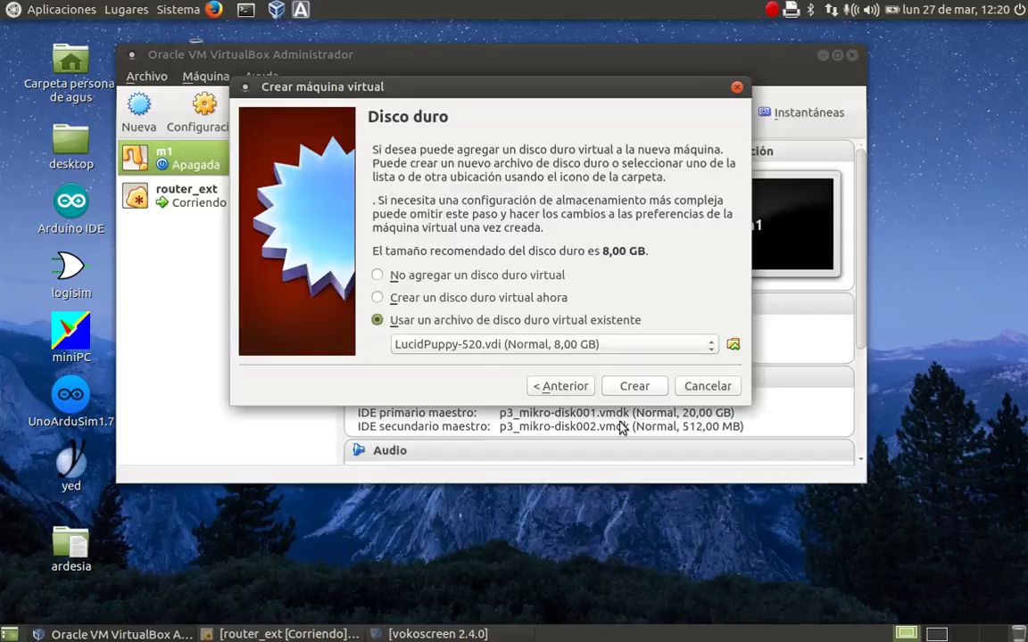
pyautogui.click(635, 387)
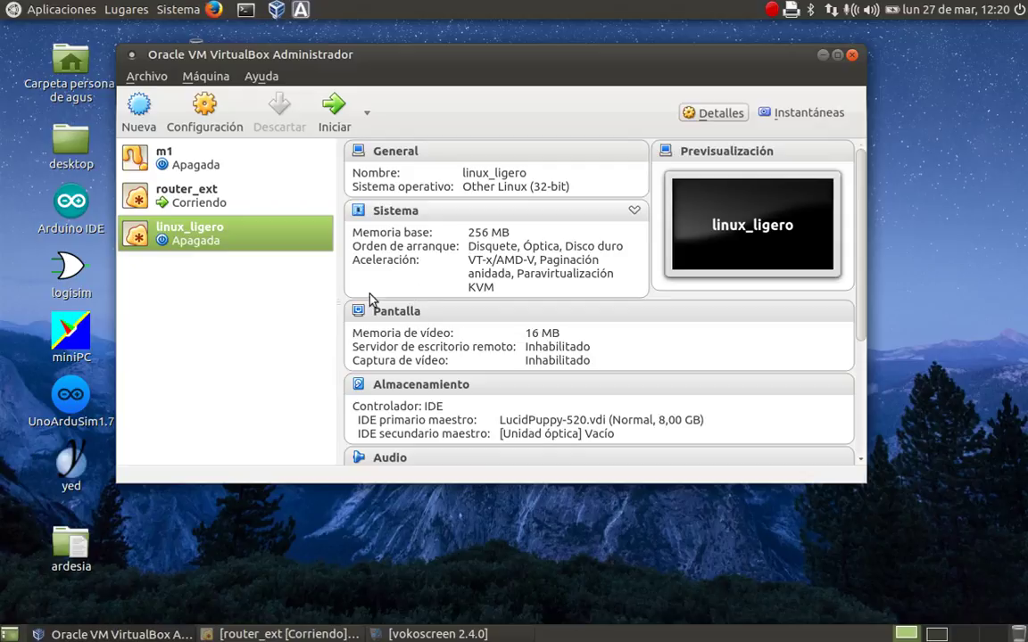
# - Connect linux_ligero's network adapter 1 to the internal network (Red interna) lan1 and expand its advanced options
pyautogui.scroll(-1, 396, 295)
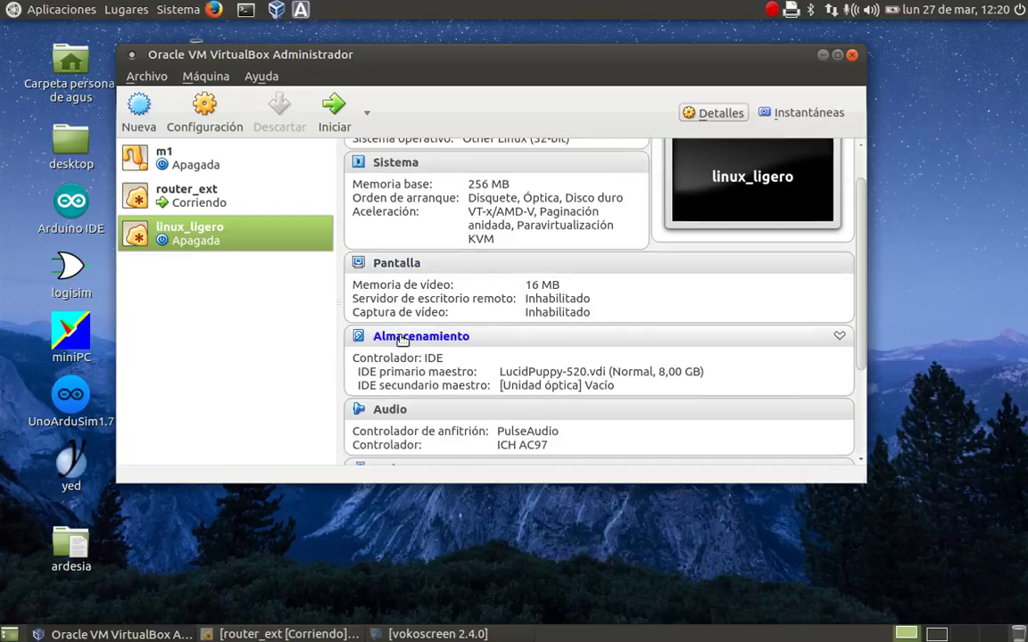
pyautogui.scroll(-1, 402, 340)
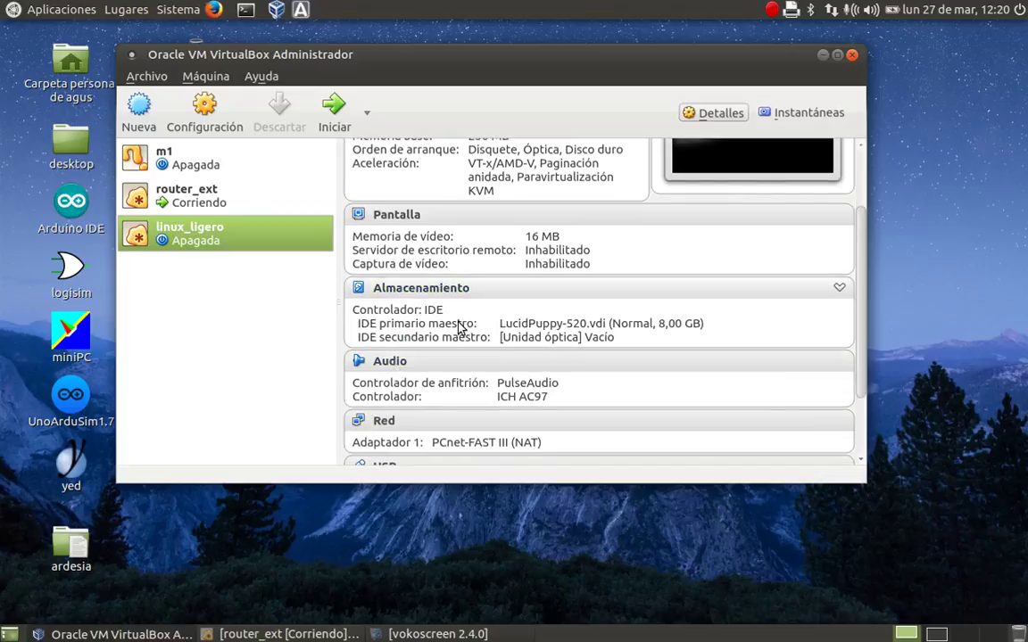
pyautogui.scroll(-2, 458, 329)
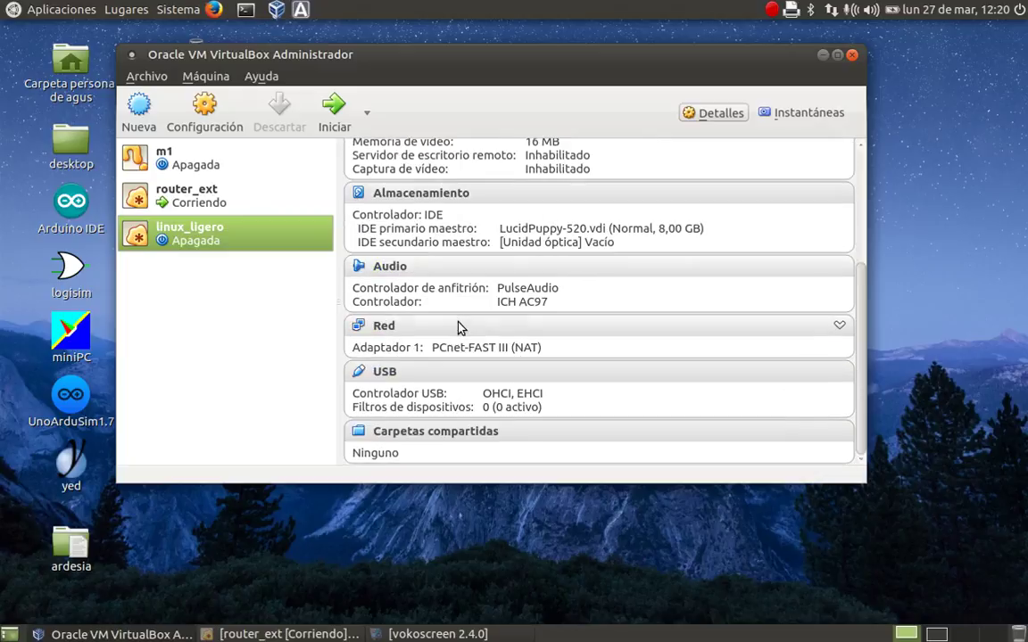
pyautogui.click(385, 327)
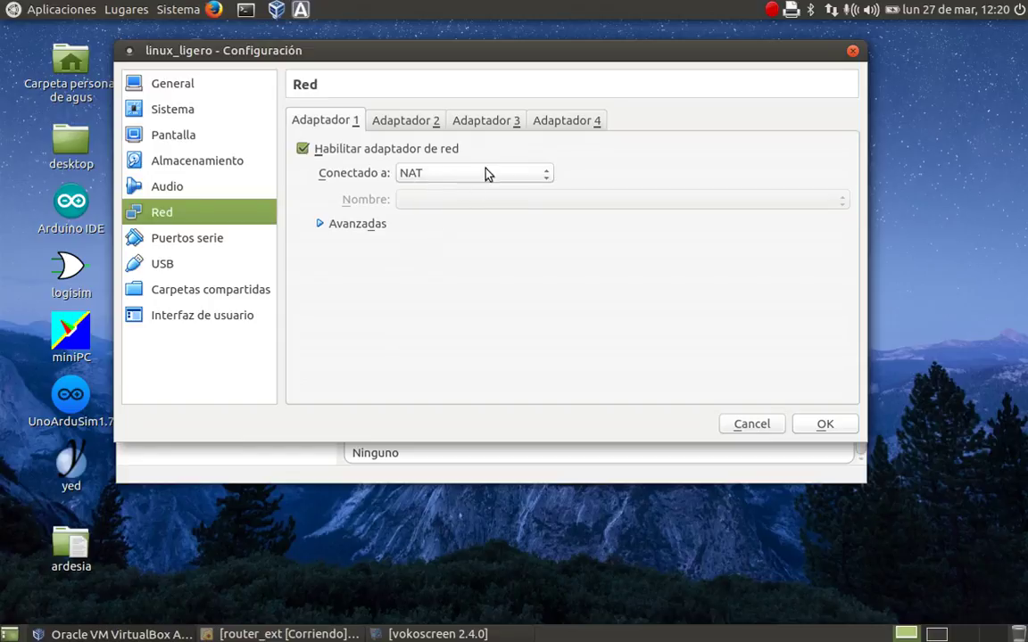
pyautogui.click(402, 120)
pyautogui.click(303, 122)
pyautogui.click(546, 177)
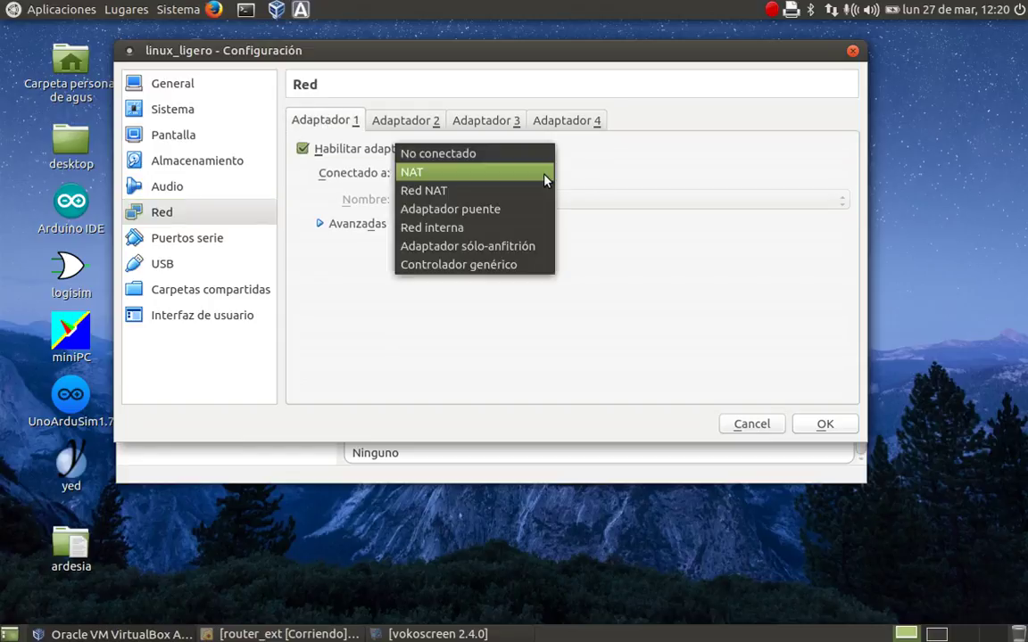
pyautogui.click(489, 229)
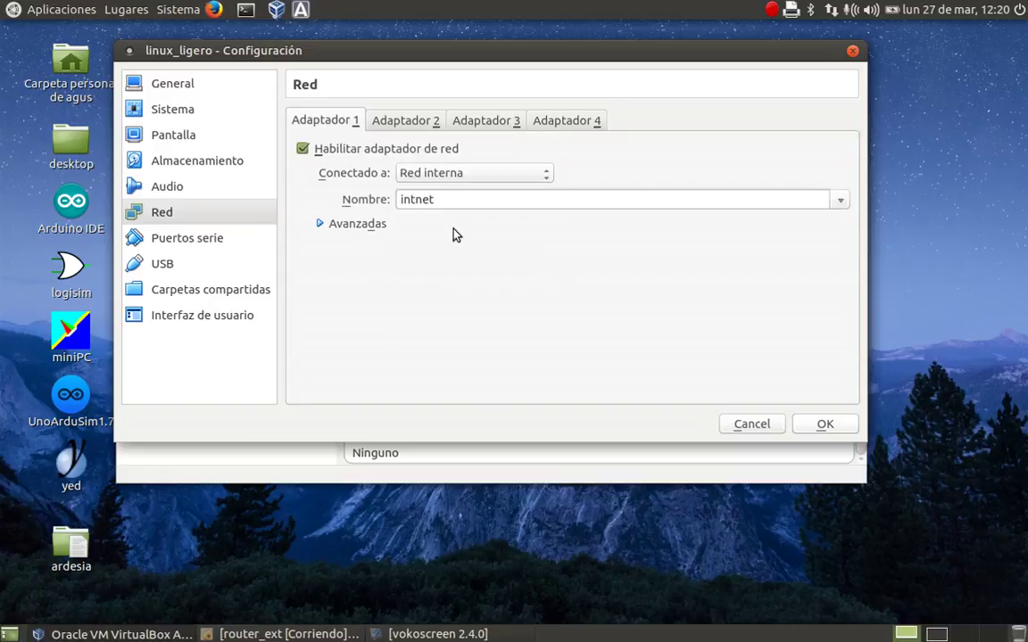
pyautogui.click(840, 201)
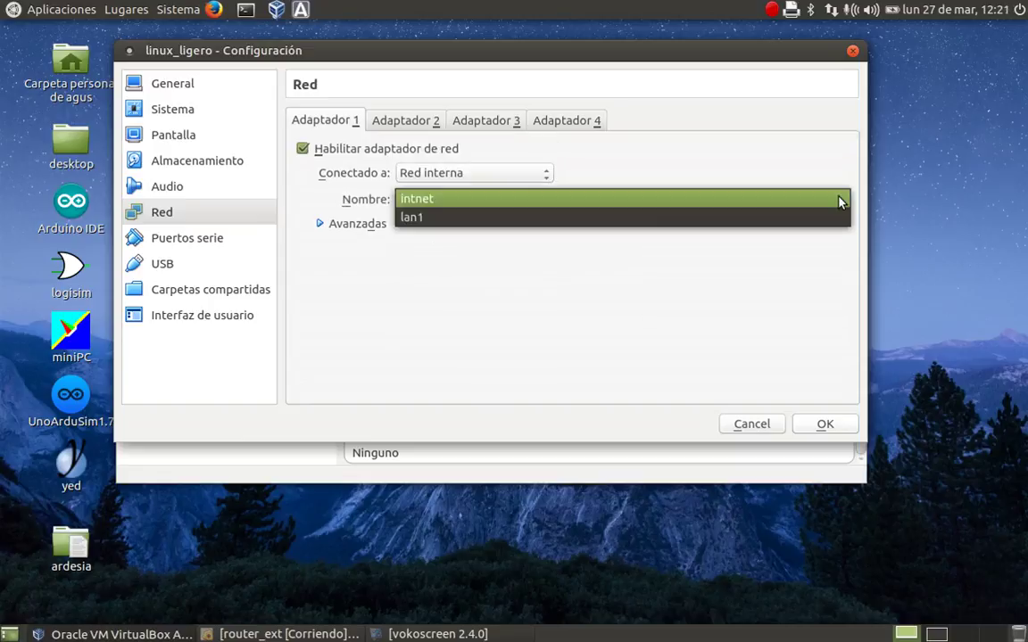
pyautogui.click(432, 219)
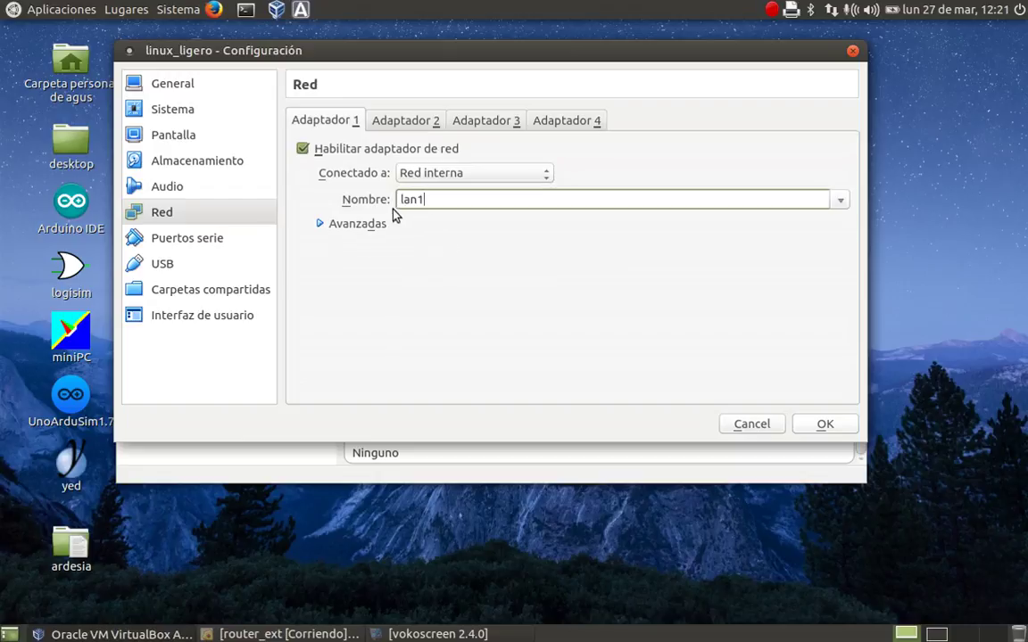
pyautogui.click(320, 227)
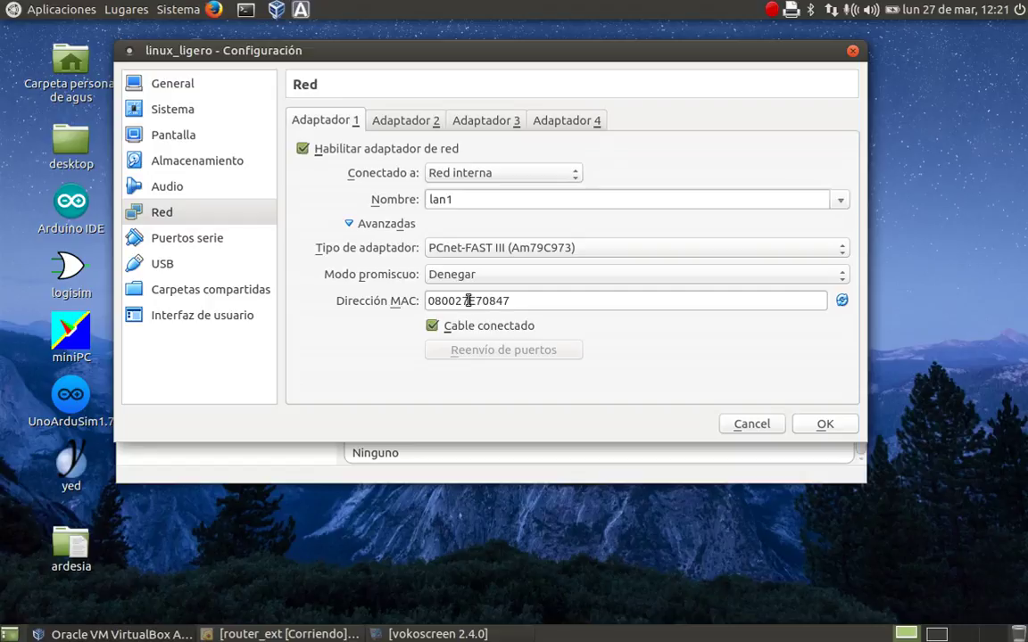
pyautogui.moveTo(468, 300); pyautogui.dragTo(549, 294)
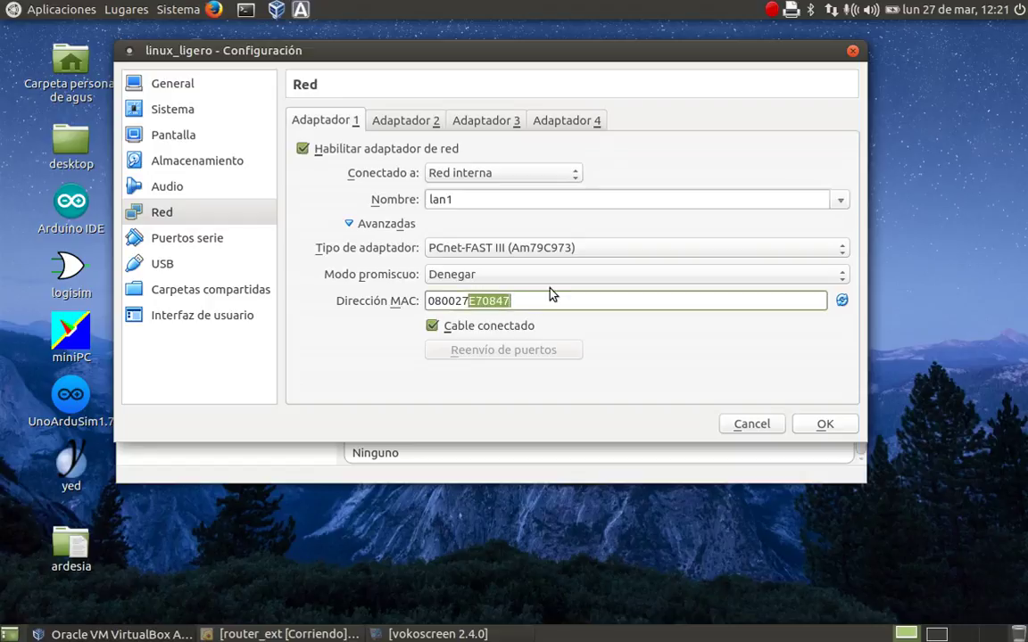
pyautogui.write('020')
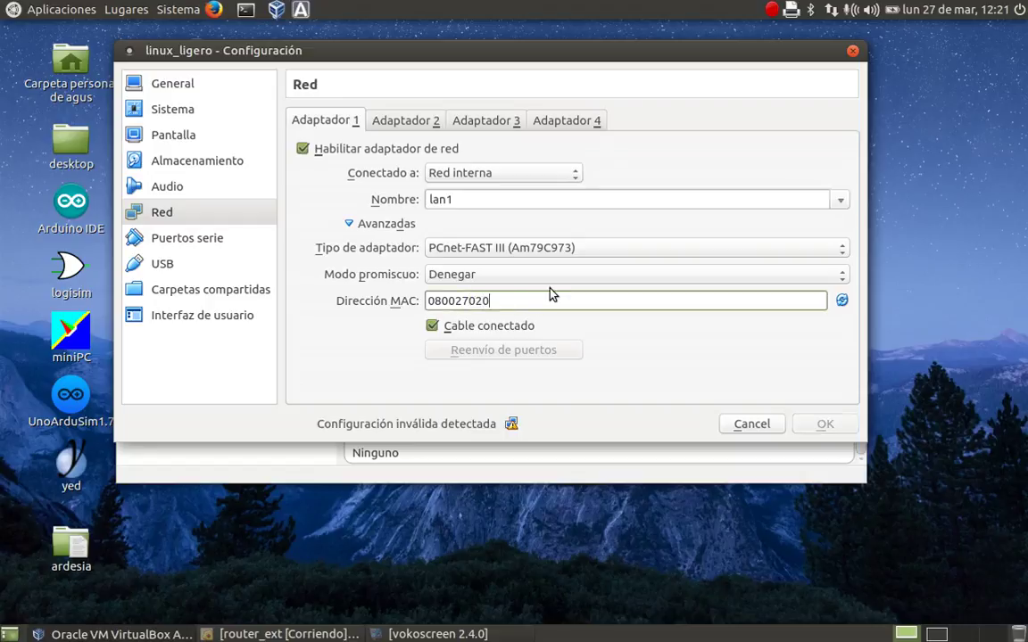
pyautogui.press('BackSpace')
pyautogui.press('BackSpace')
pyautogui.press('BackSpace')
# - Generate a new random MAC address for adapter 1 and save the machine's settings
pyautogui.click(841, 302)
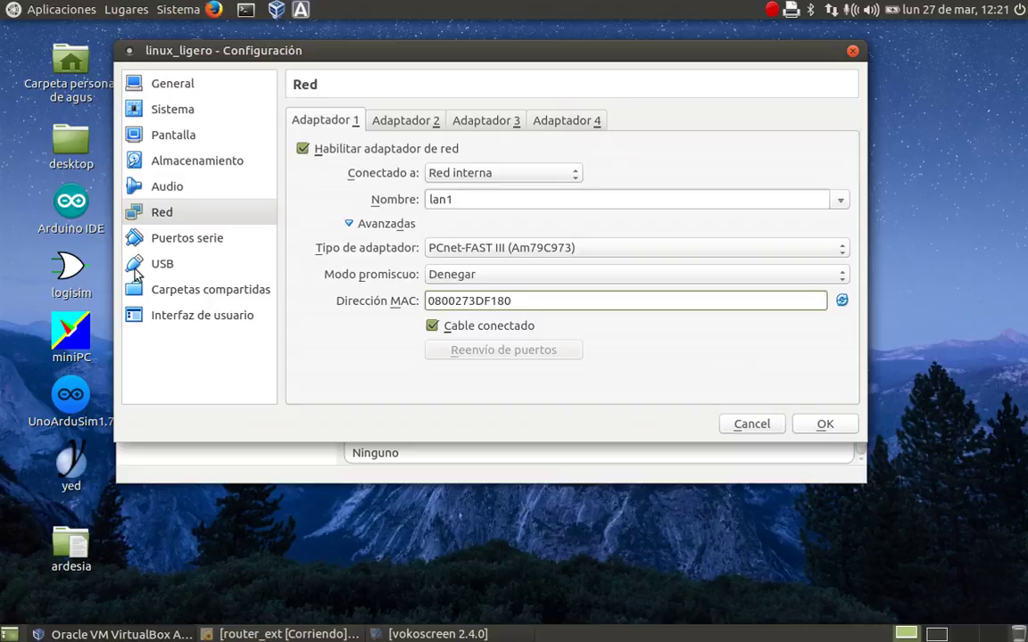
pyautogui.click(826, 424)
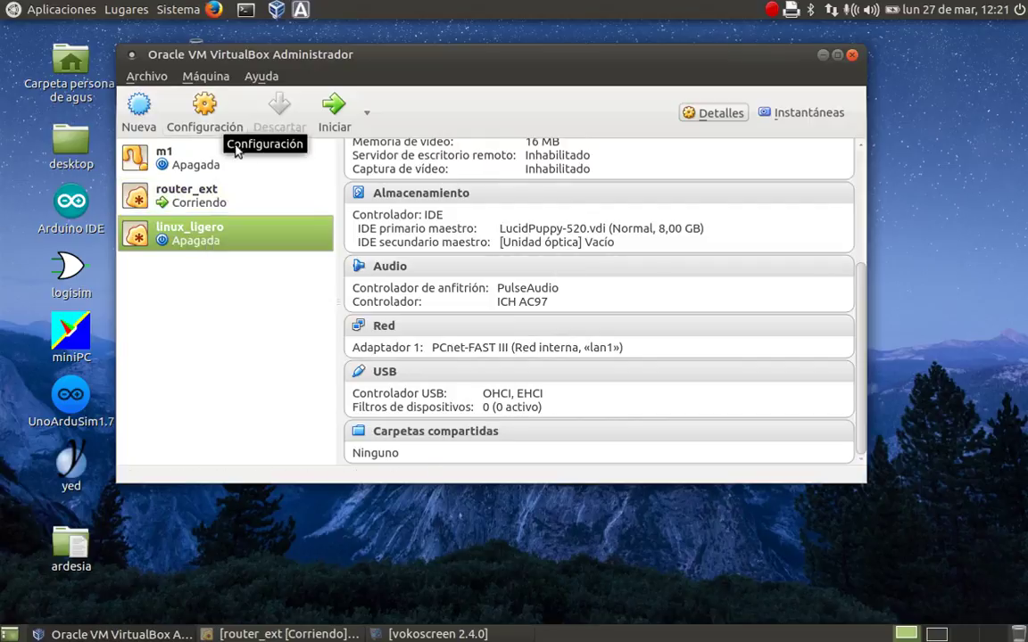
# - Dismiss the system problem prompt and review linux_ligero's storage and network details
pyautogui.scroll(5, 462, 247)
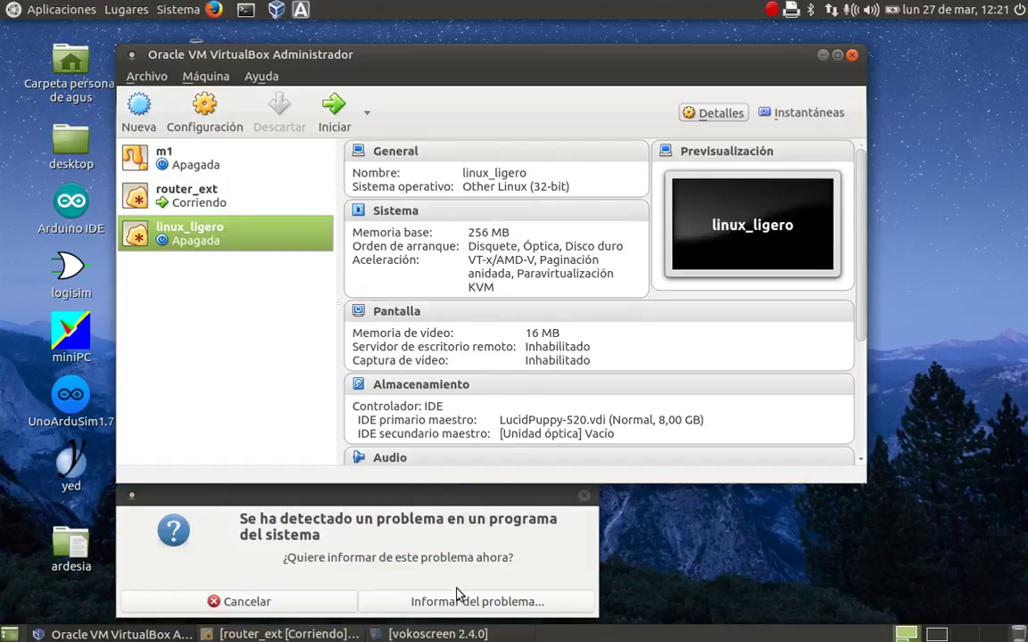
pyautogui.click(327, 603)
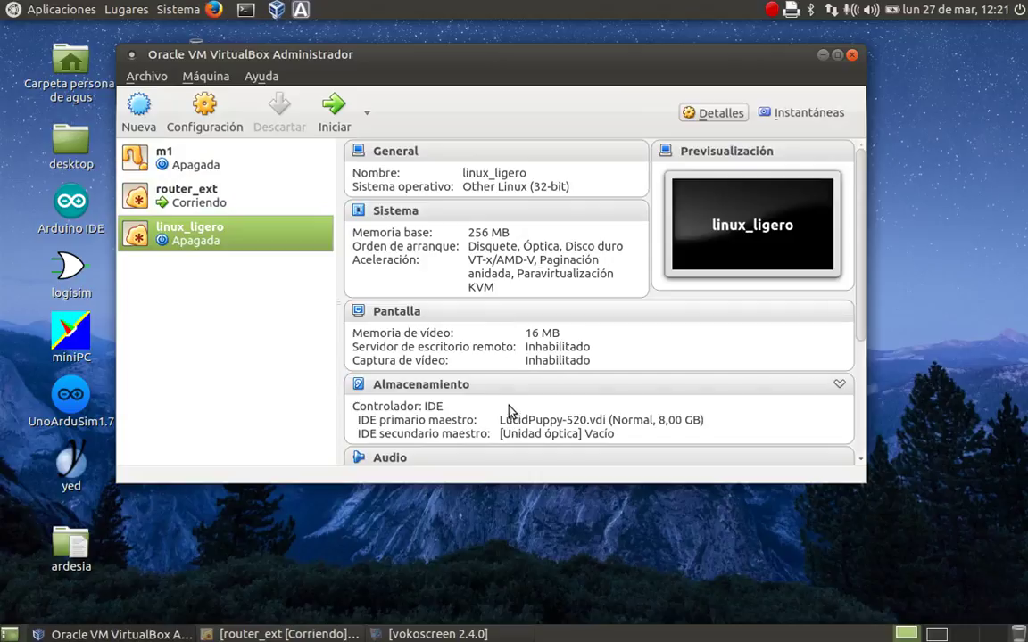
pyautogui.scroll(-2, 517, 394)
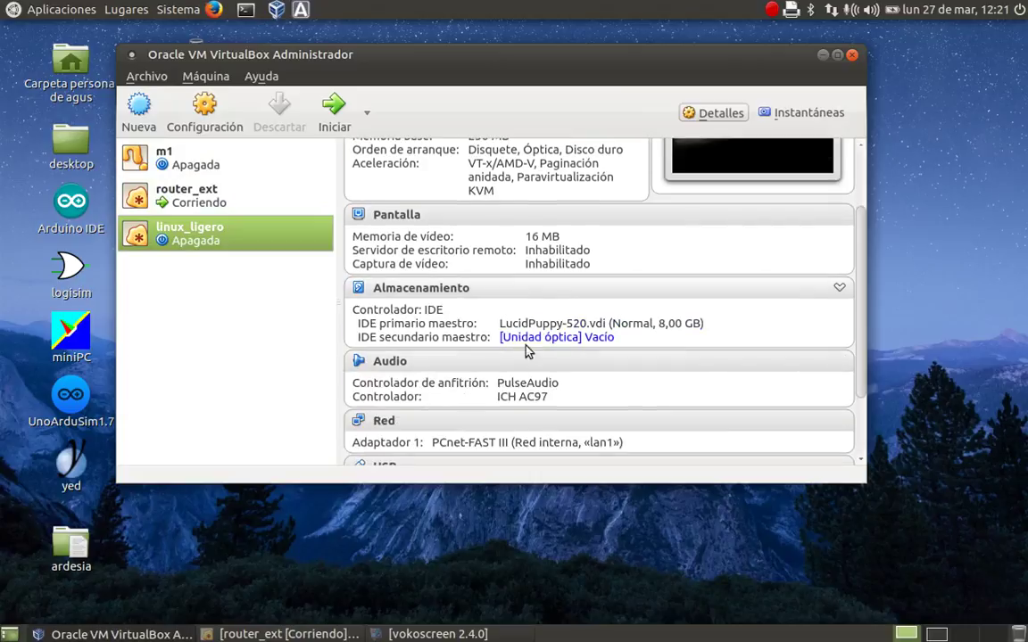
pyautogui.scroll(-2, 505, 418)
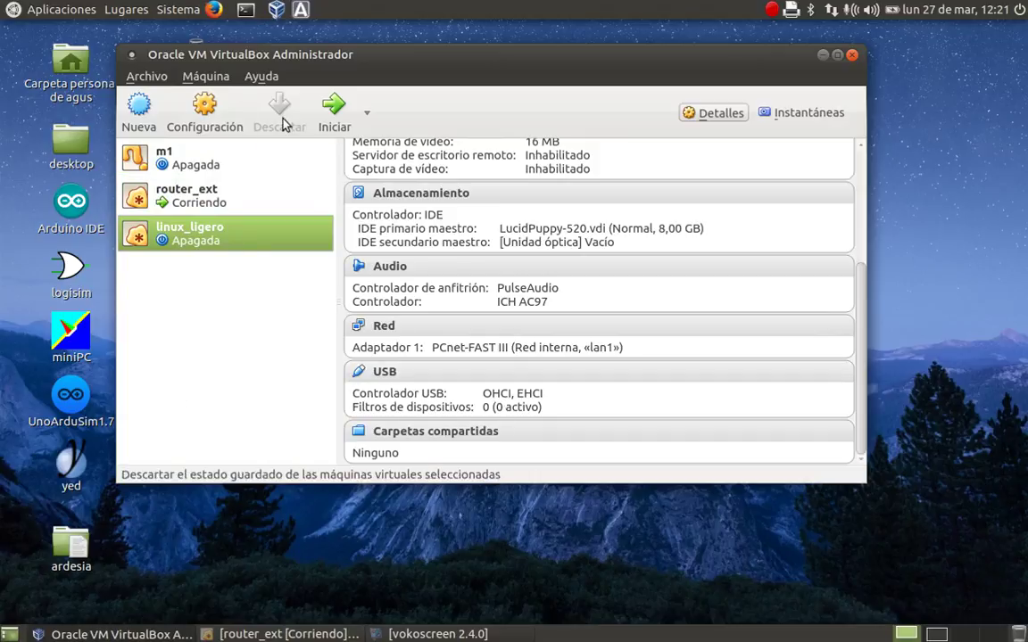
# - Start linux_ligero from the Linux (on /dev/sda1) boot entry and let the Puppy Video Wizard probe for the video driver
pyautogui.click(334, 107)
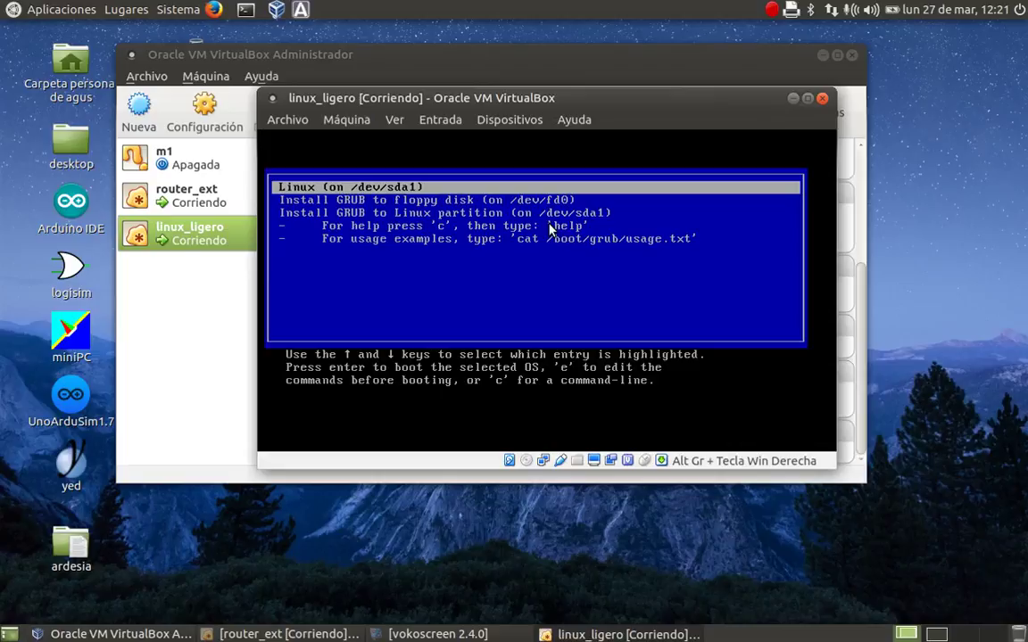
pyautogui.press('Return')
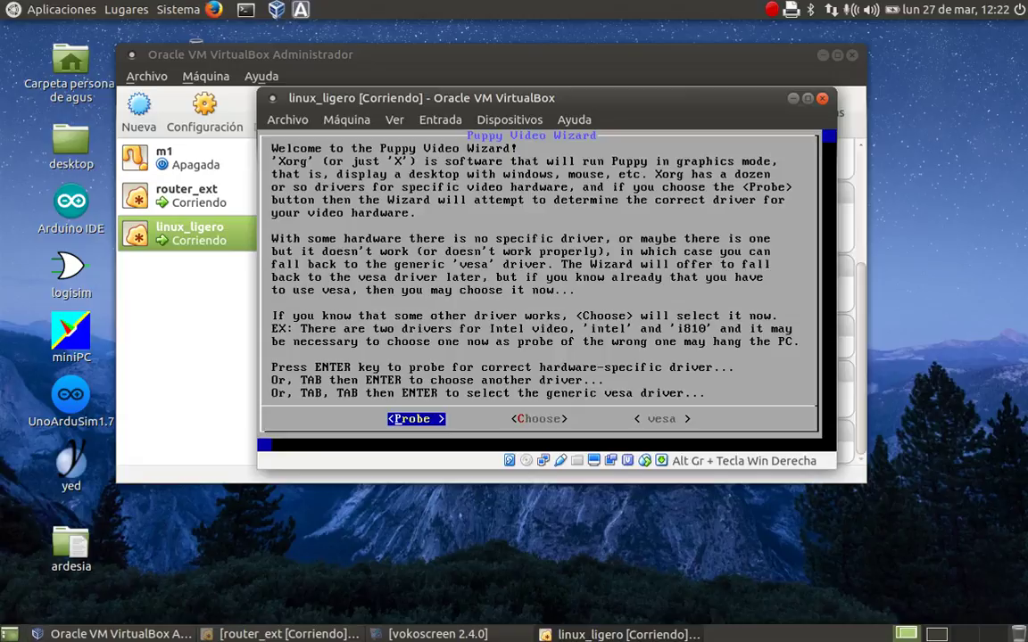
pyautogui.press('Return')
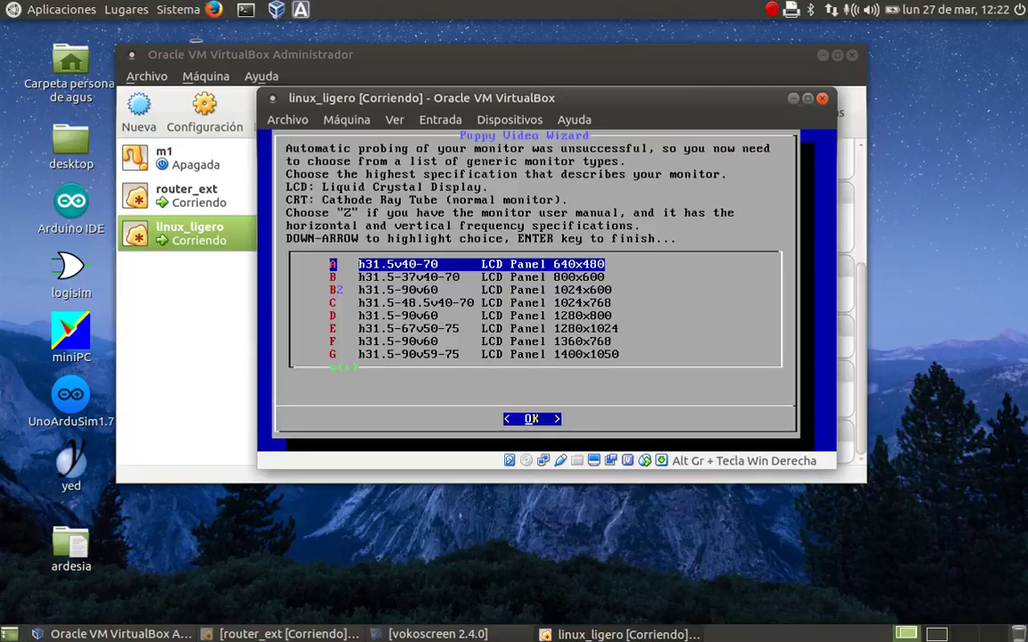
# - Choose the LCD Panel 800x600 monitor type, then test the 800x600x16 video mode and finish the video wizard
pyautogui.press('Down')
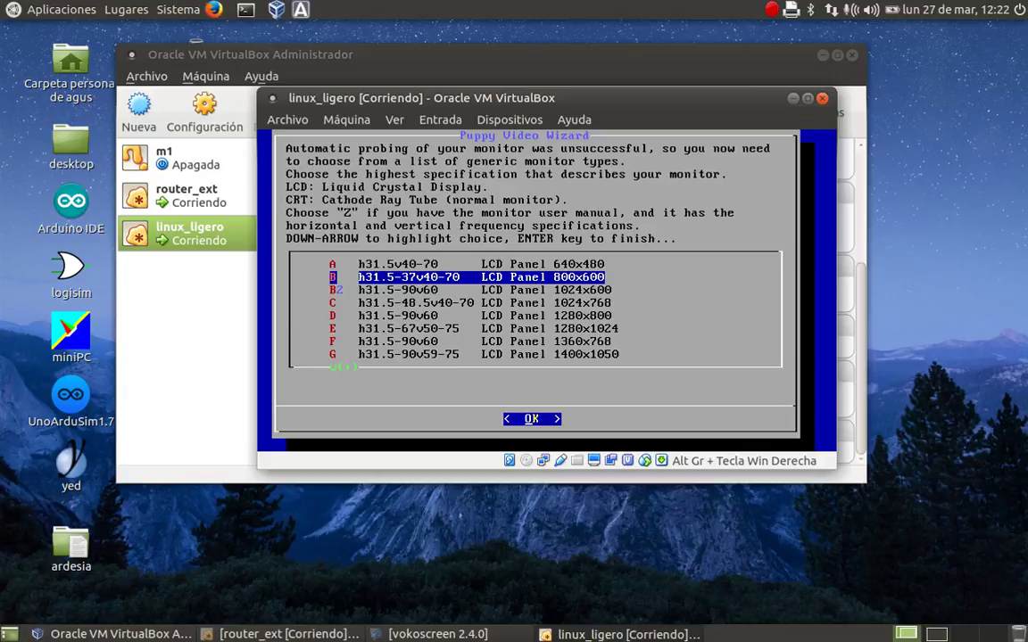
pyautogui.press('Return')
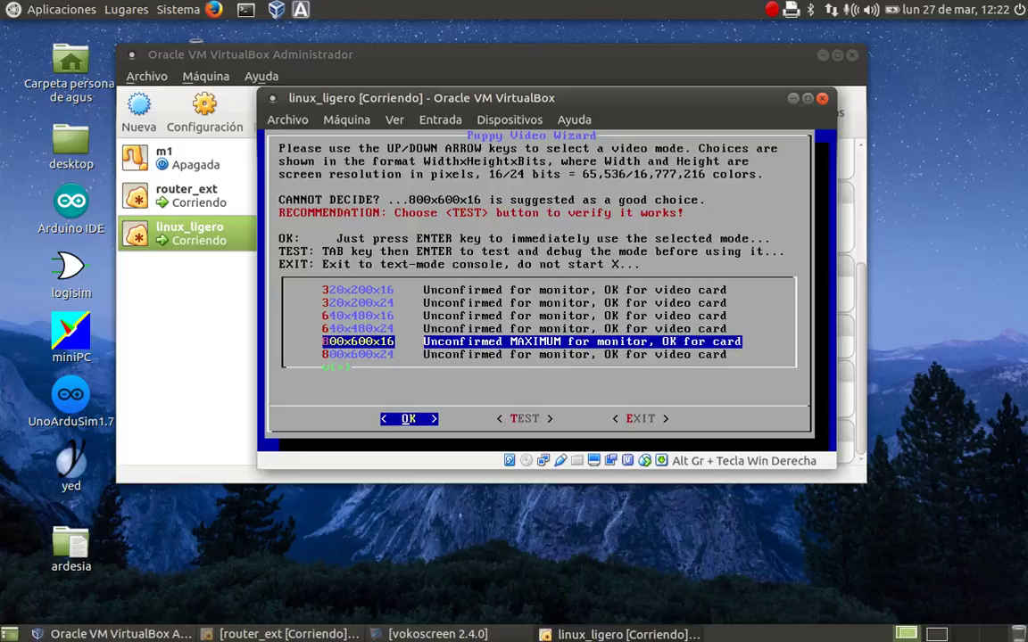
pyautogui.press('Tab')
pyautogui.press('Return')
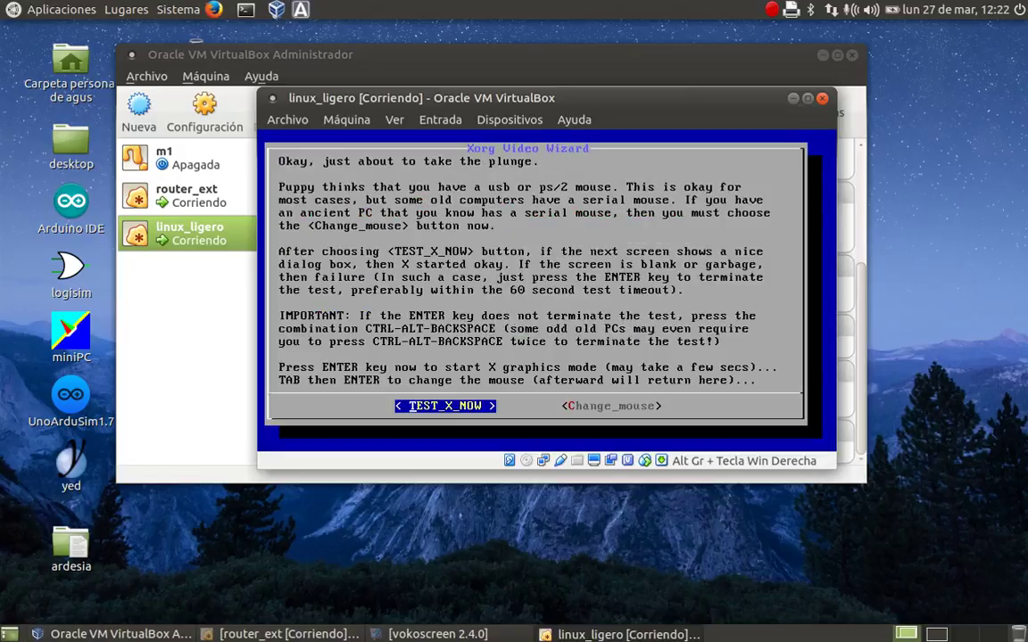
pyautogui.press('Return')
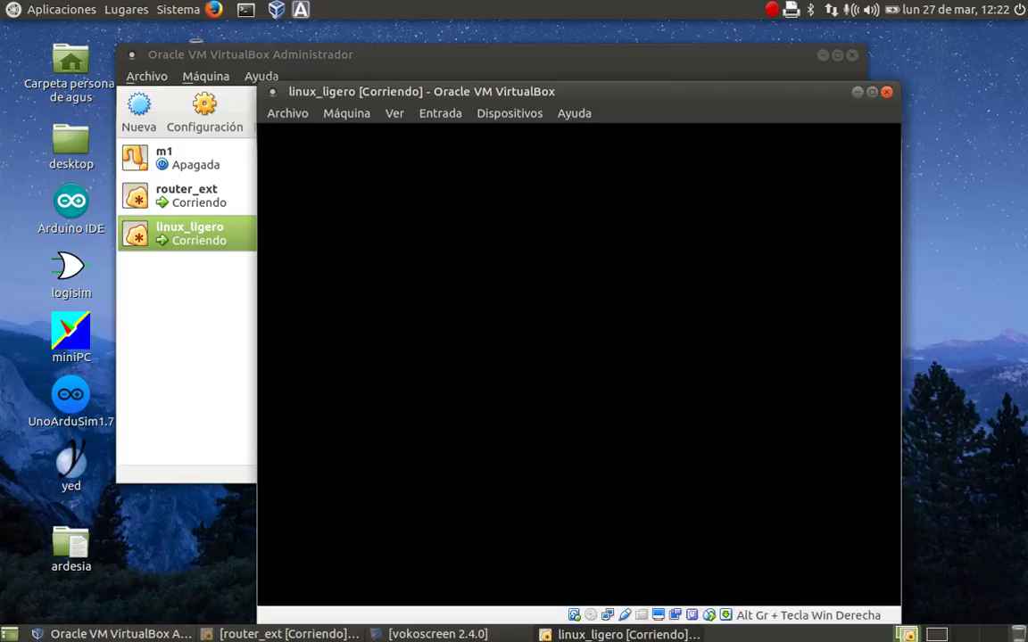
pyautogui.press('Return')
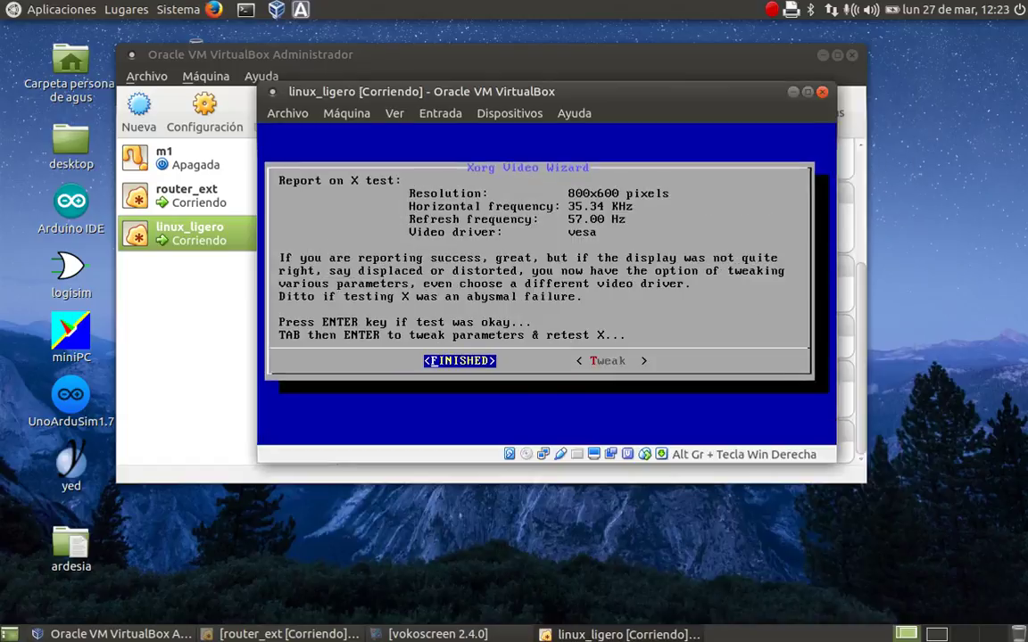
pyautogui.press('Return')
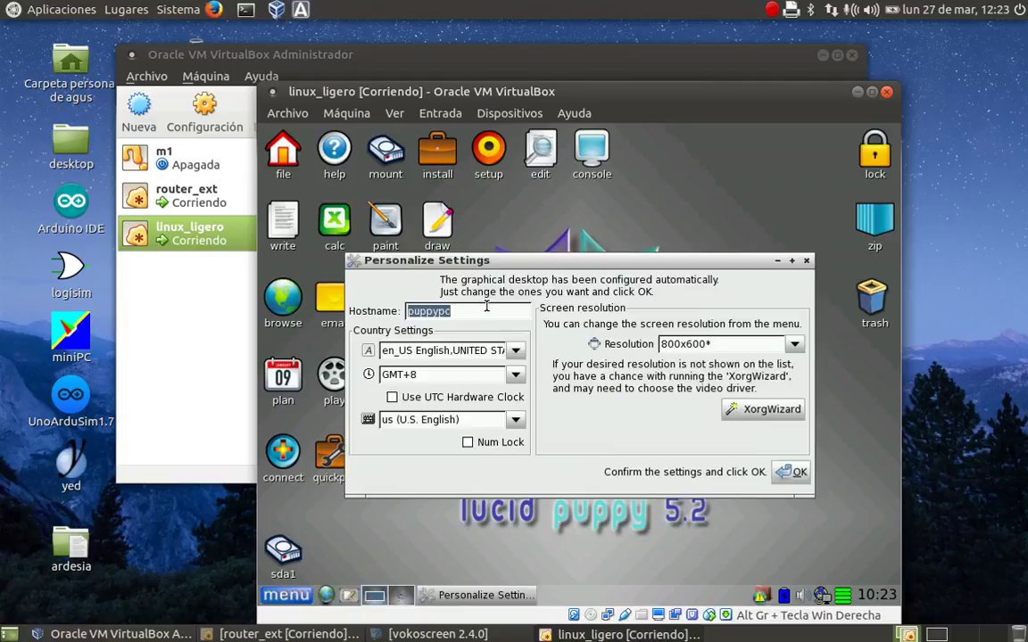
# - Set the hostname to linux_ligero in the Personalize Settings dialog
pyautogui.write('linux')
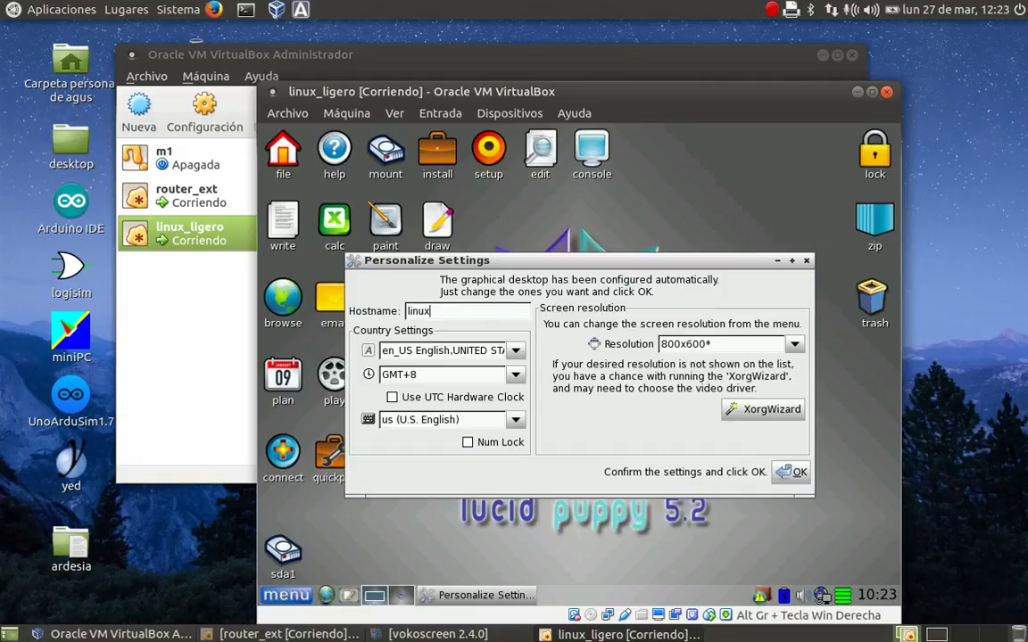
pyautogui.write('?ligero')
pyautogui.press('BackSpace')
pyautogui.press('BackSpace')
pyautogui.press('BackSpace')
pyautogui.press('BackSpace')
pyautogui.press('BackSpace')
pyautogui.press('BackSpace')
pyautogui.press('BackSpace')
pyautogui.write('-')
pyautogui.press('BackSpace')
pyautogui.write('_ligero')
# - Set the language to es Español and the time zone to Europe/Madrid with the UTC hardware clock enabled
pyautogui.click(515, 354)
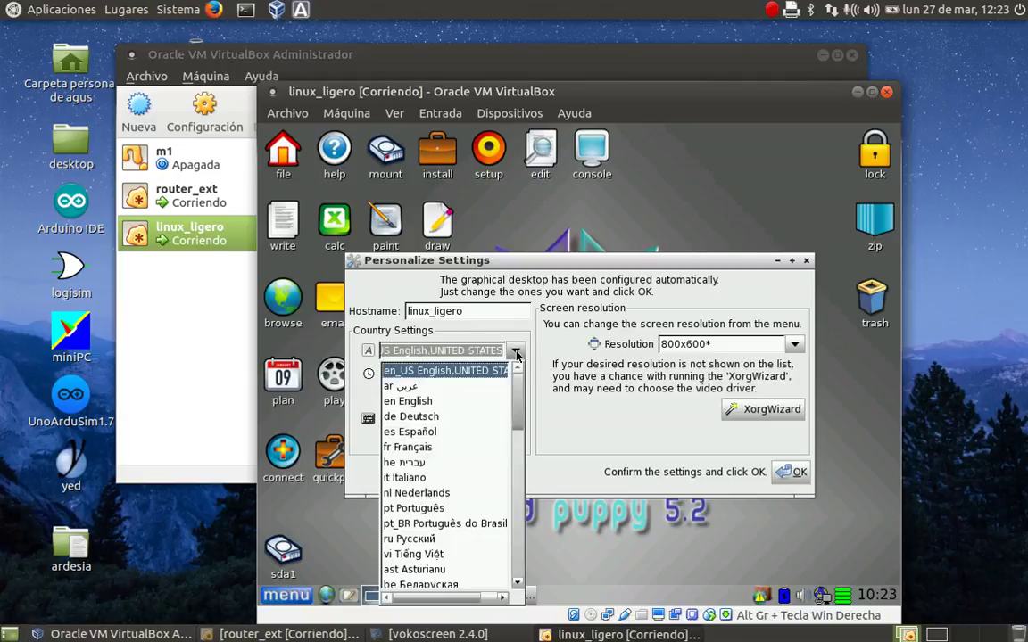
pyautogui.click(412, 432)
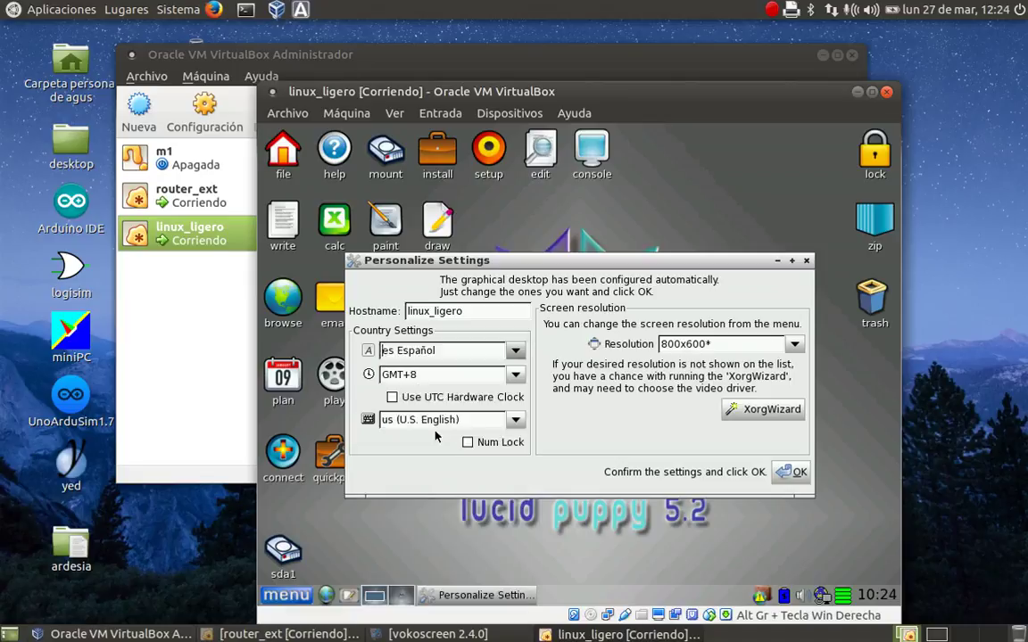
pyautogui.click(517, 381)
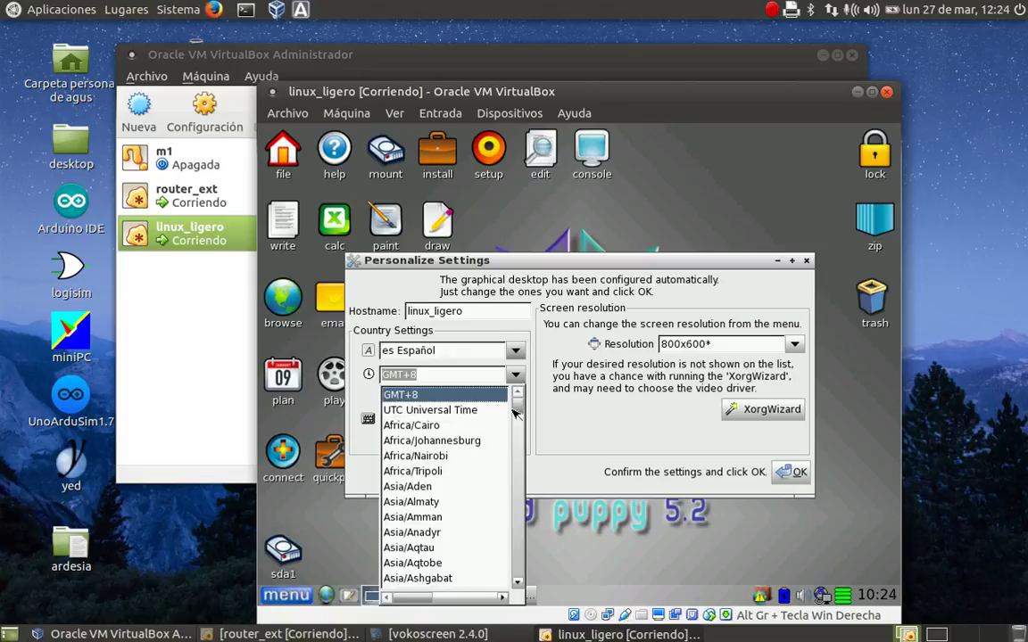
pyautogui.moveTo(520, 408); pyautogui.dragTo(523, 510)
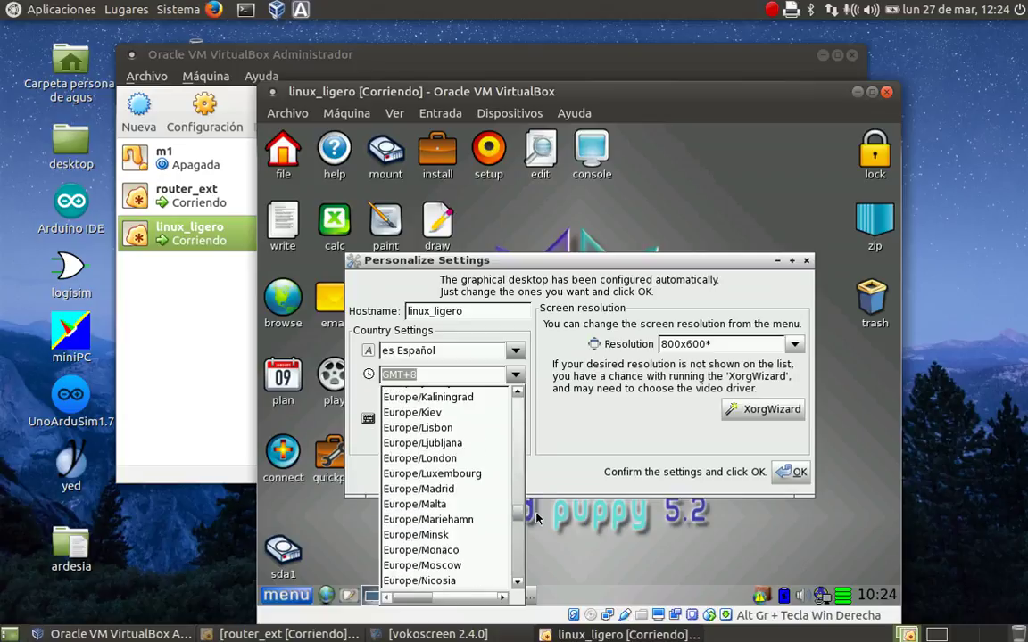
pyautogui.click(437, 491)
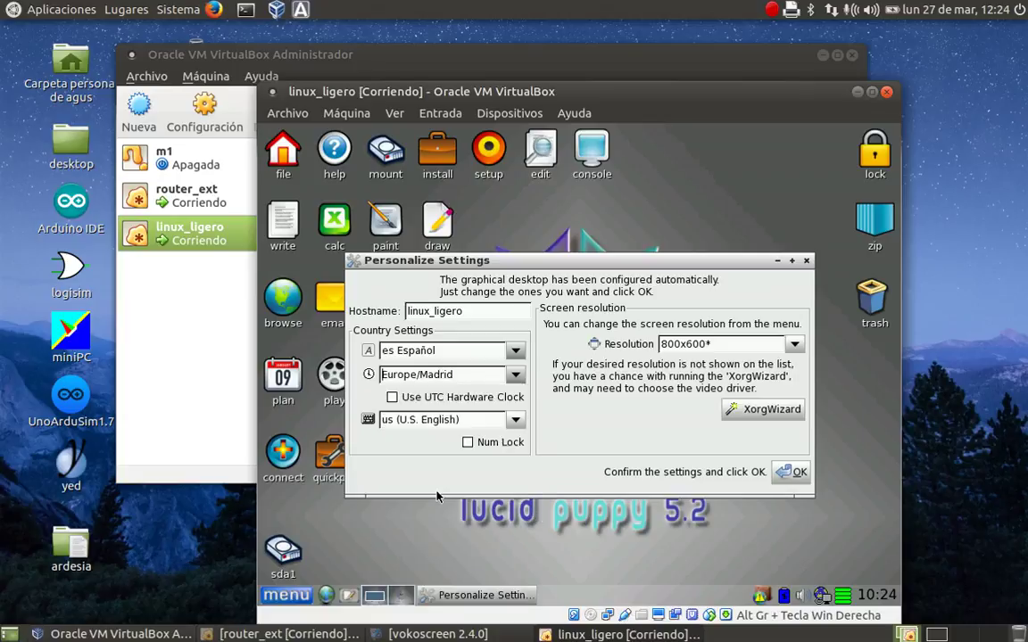
pyautogui.click(391, 400)
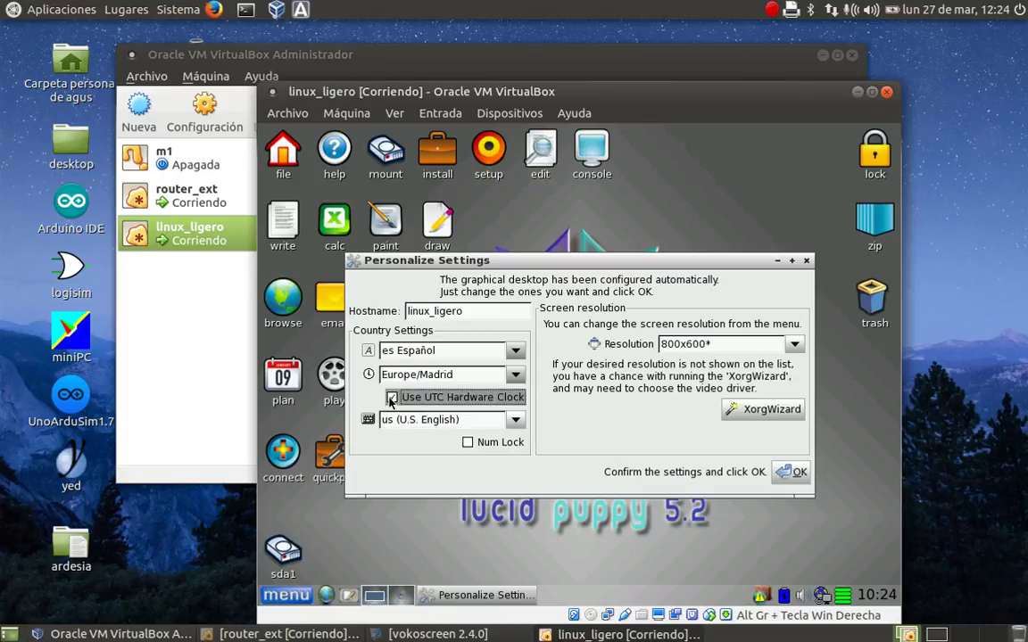
# - Set the keyboard layout to es (Spain) and confirm the personalized settings
pyautogui.click(517, 422)
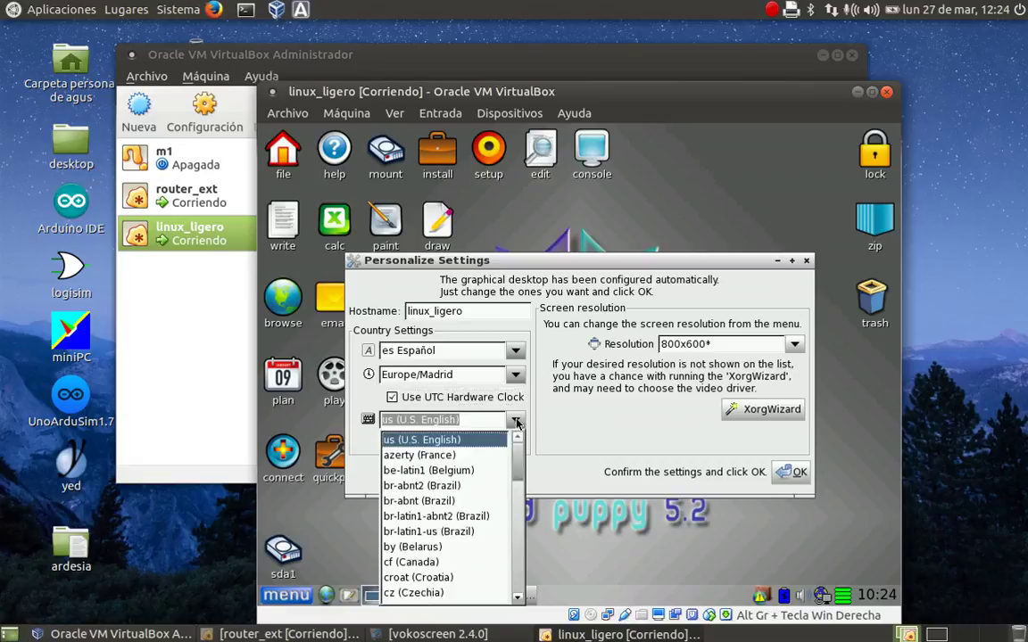
pyautogui.scroll(-10, 521, 457)
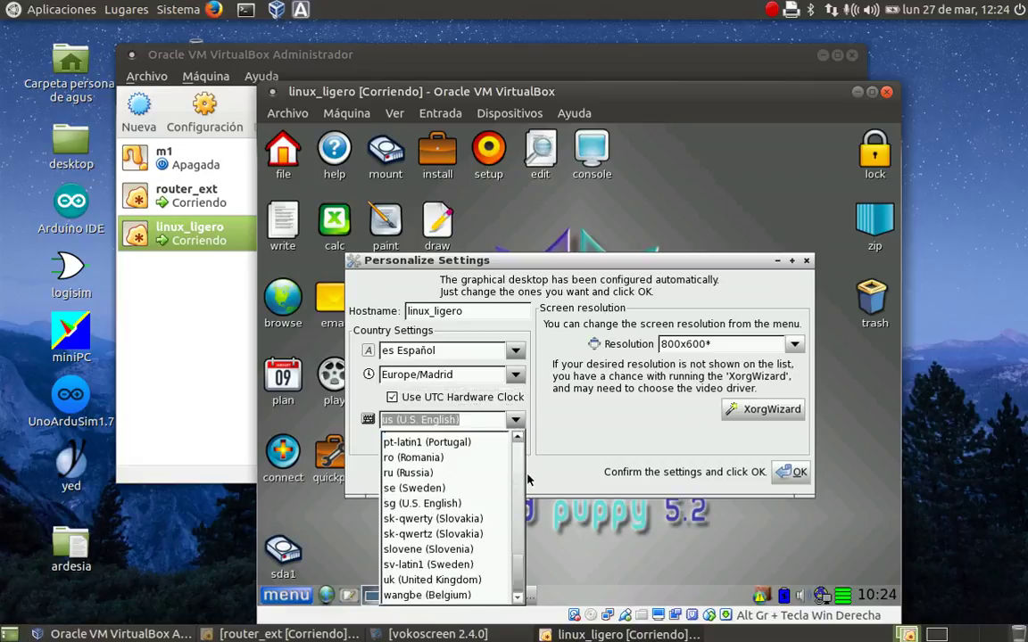
pyautogui.scroll(8, 477, 522)
pyautogui.scroll(-2, 479, 522)
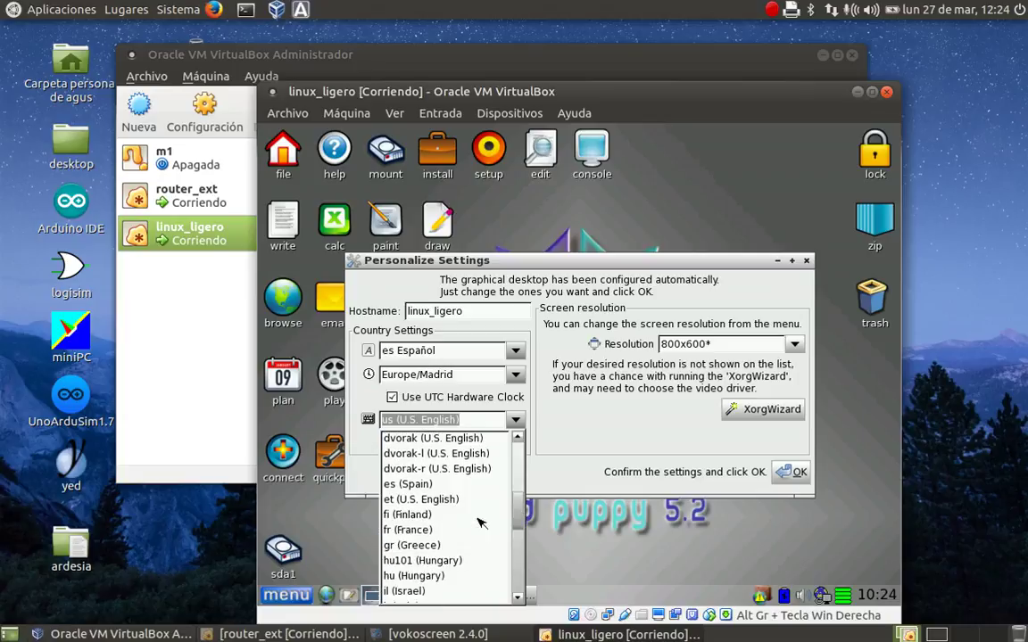
pyautogui.click(425, 485)
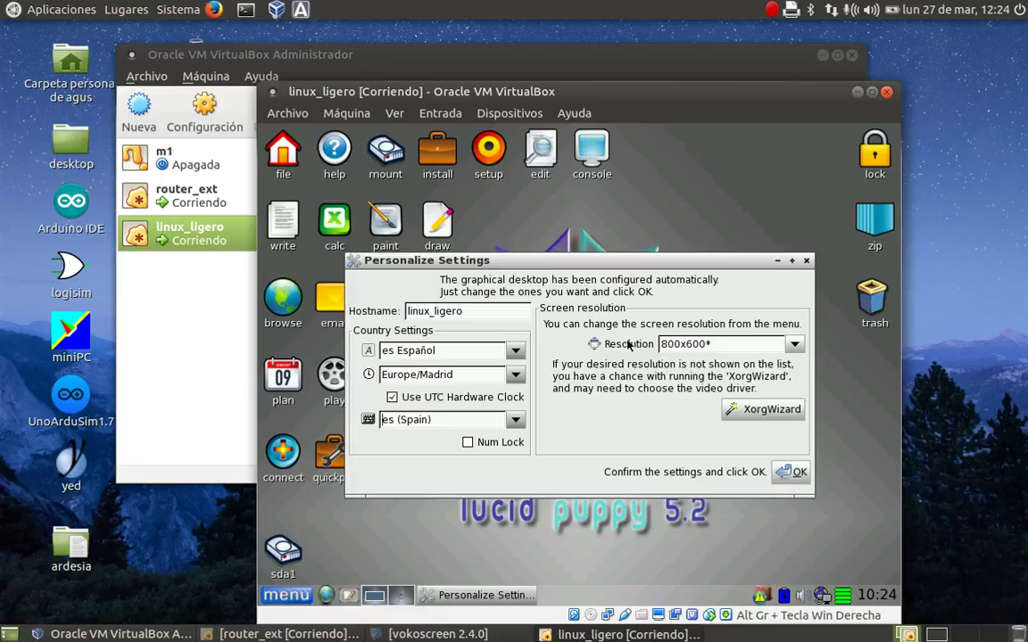
pyautogui.click(793, 473)
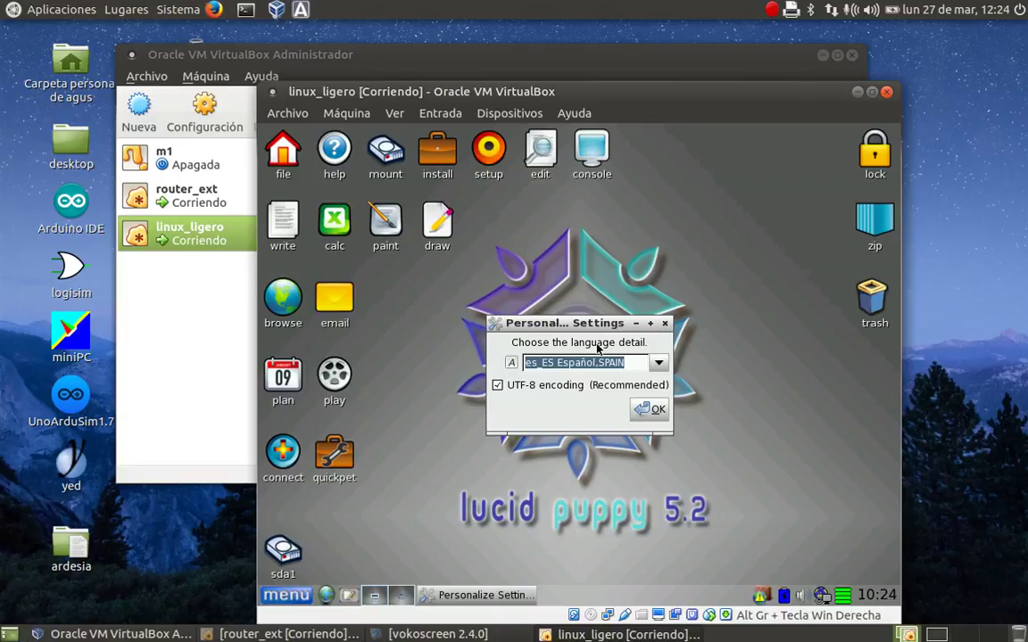
# - Confirm es_ES Español,SPAIN as the language detail with UTF-8 encoding
pyautogui.click(655, 363)
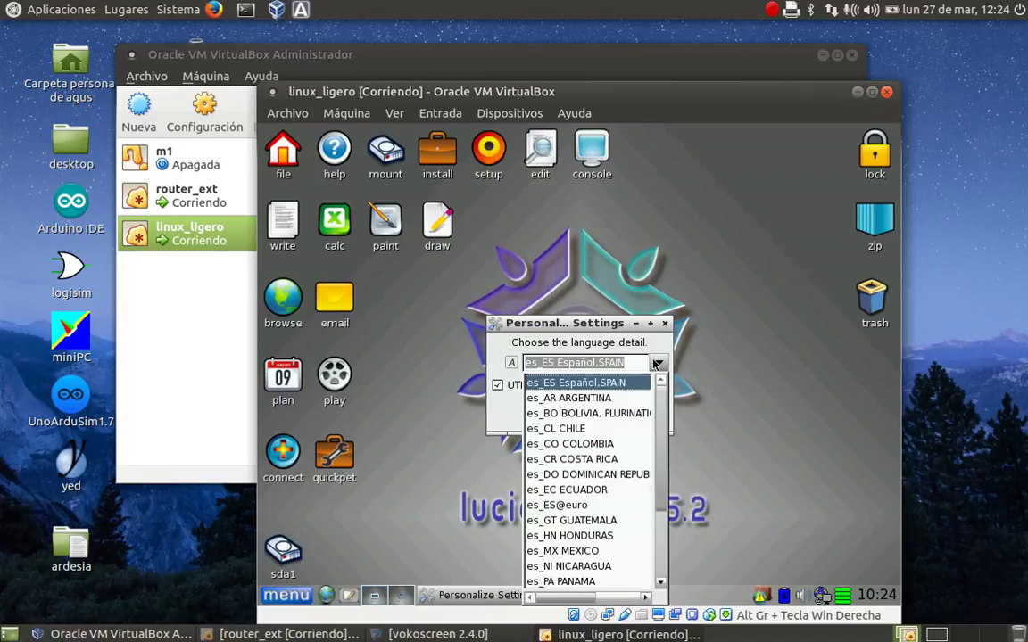
pyautogui.click(610, 384)
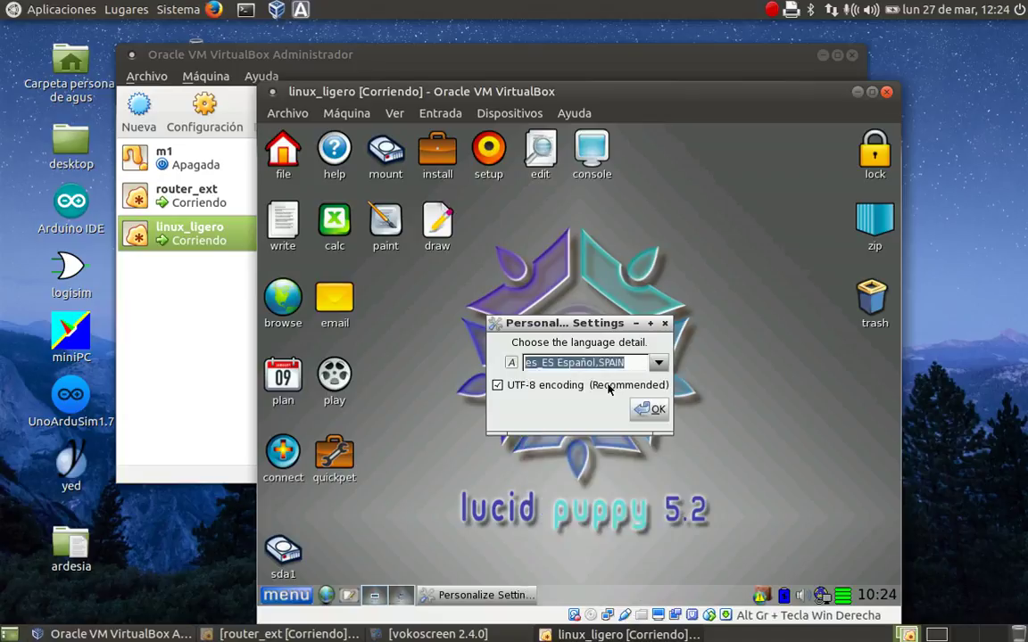
pyautogui.click(650, 413)
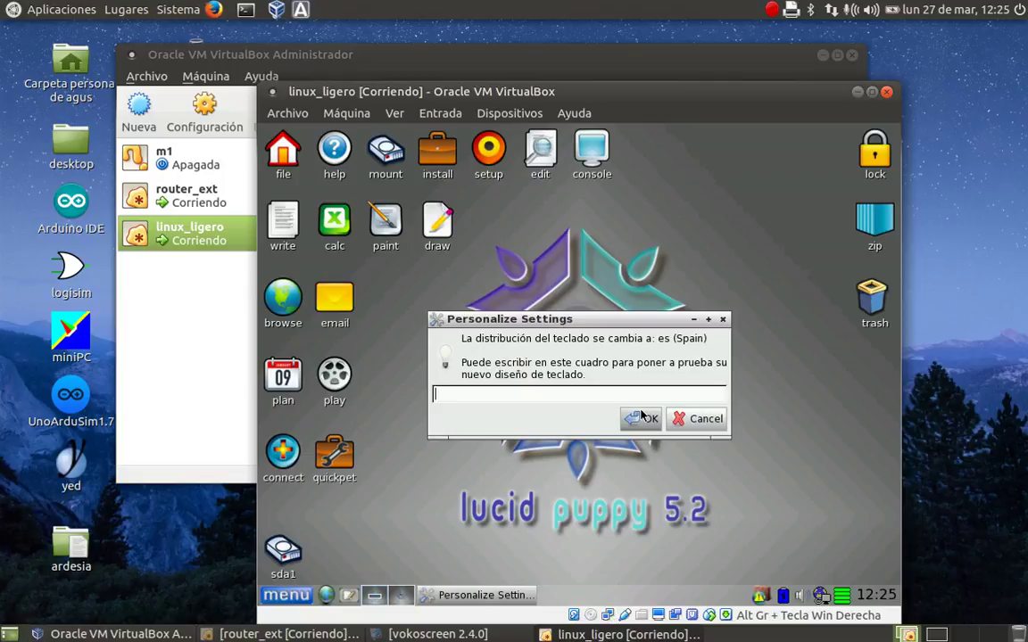
# - Try out the Spanish keyboard layout with the characters ña{}, accept it, and restart the X server
pyautogui.write('ñ')
pyautogui.write('a')
pyautogui.write('{')
pyautogui.write('}')
pyautogui.click(645, 426)
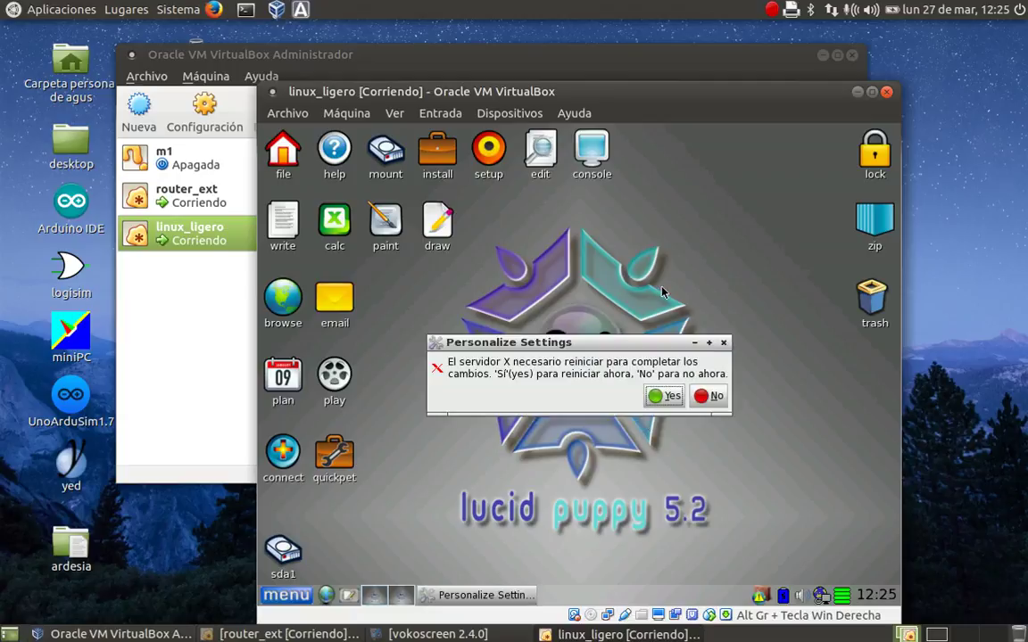
pyautogui.click(665, 398)
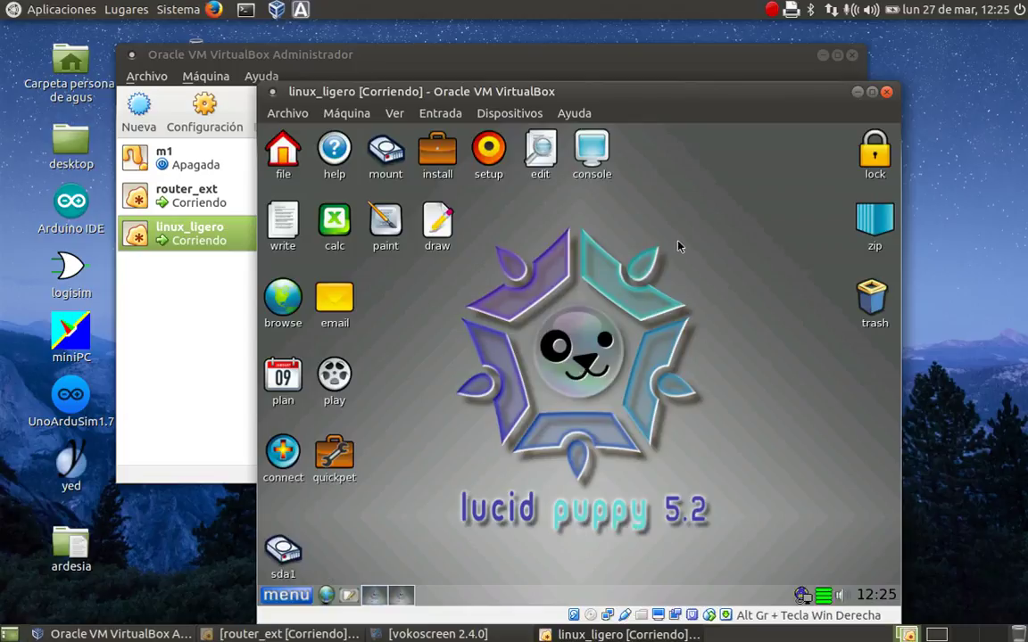
# - Check the IP address of the network interface with ifconfig eth0 in a console, and close the console
pyautogui.click(594, 154)
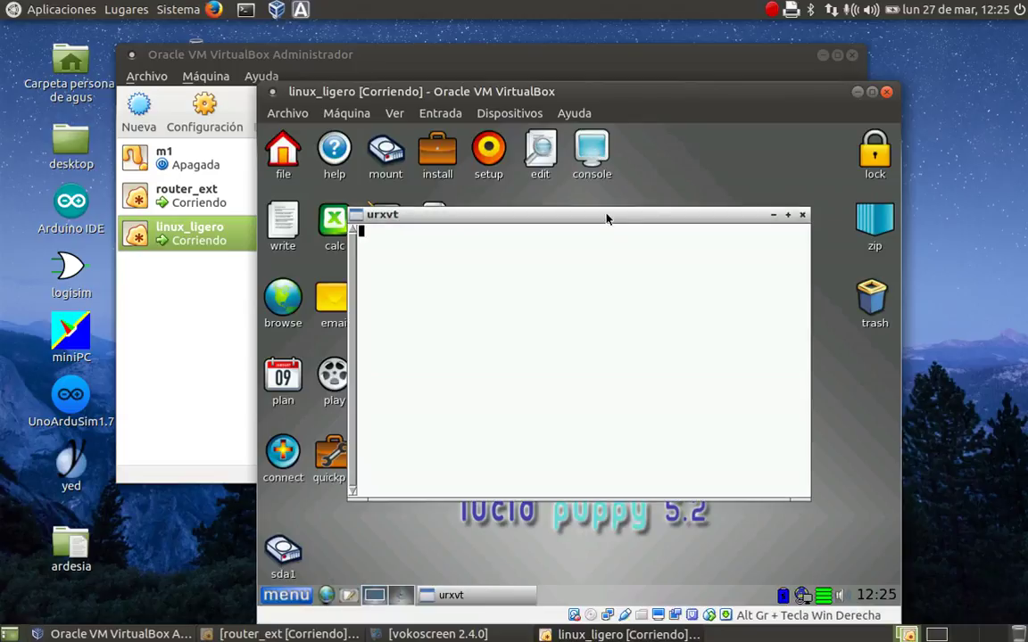
pyautogui.moveTo(608, 221); pyautogui.dragTo(610, 230)
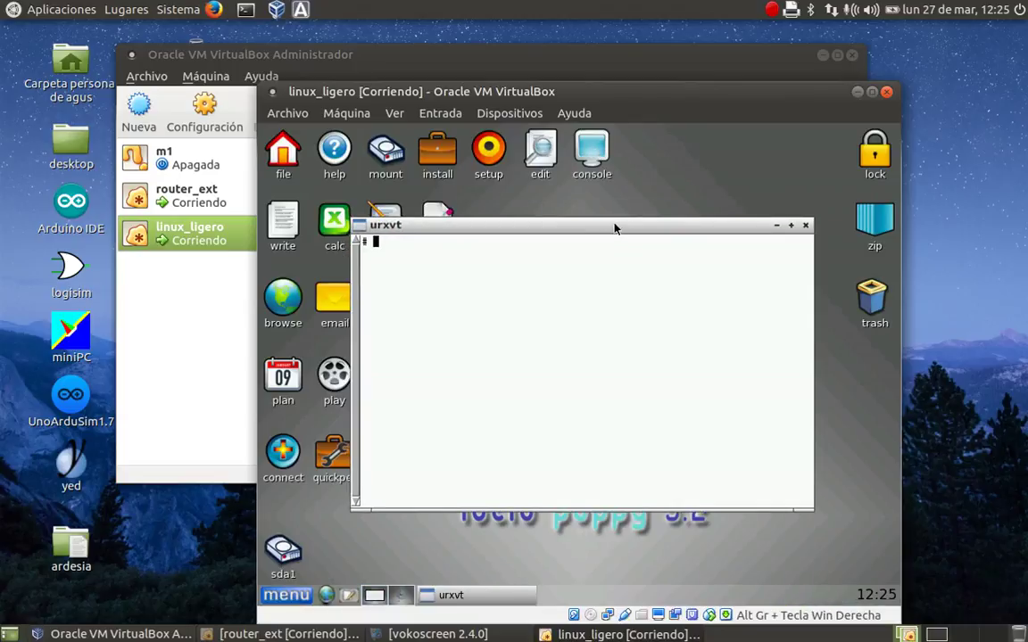
pyautogui.write('i')
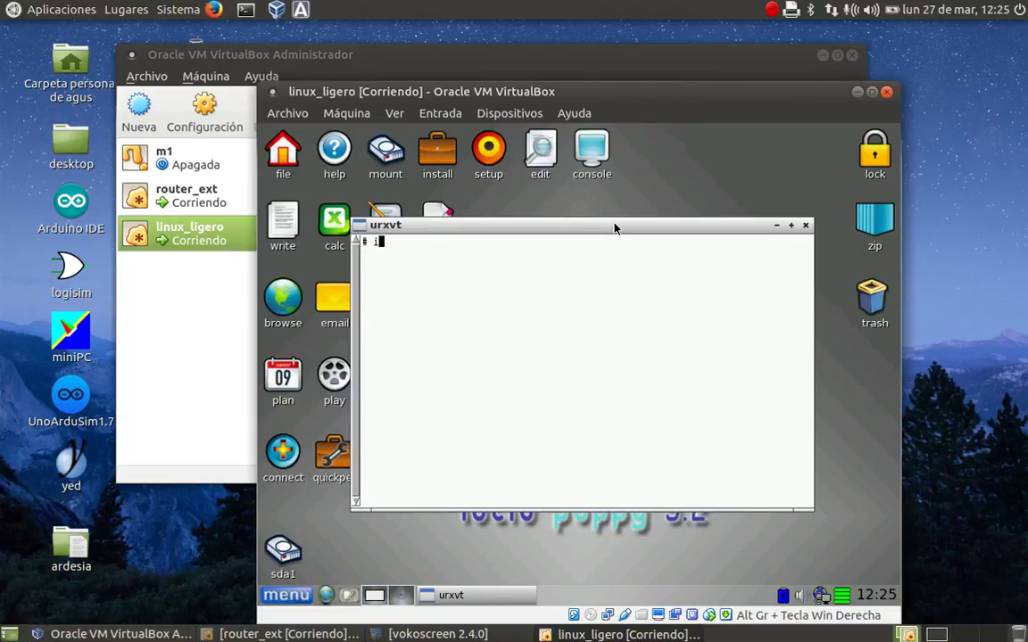
pyautogui.write('fconfig')
pyautogui.press('BackSpace')
pyautogui.press('BackSpace')
pyautogui.press('BackSpace')
pyautogui.press('BackSpace')
pyautogui.press('BackSpace')
pyautogui.press('BackSpace')
pyautogui.press('BackSpace')
pyautogui.press('BackSpace')
pyautogui.write('ifconfig eth0')
pyautogui.press('Return')
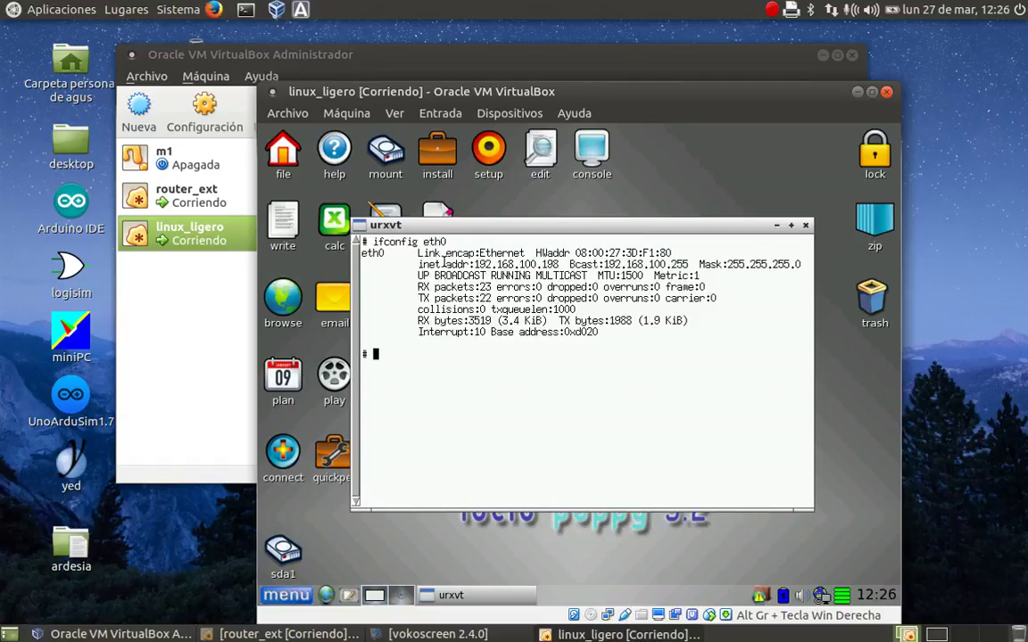
pyautogui.moveTo(476, 264); pyautogui.dragTo(559, 264)
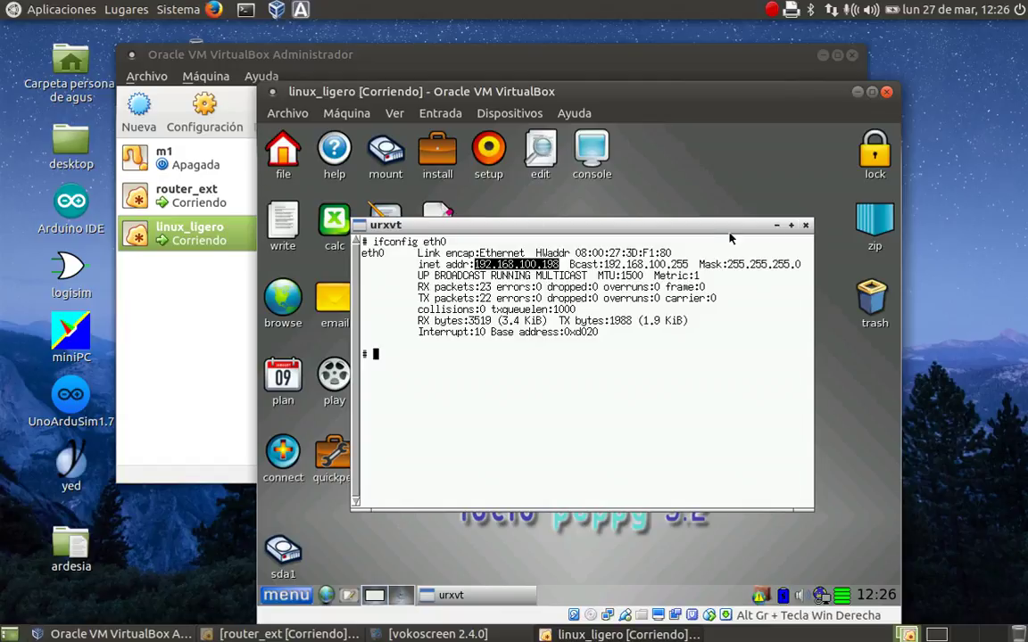
pyautogui.click(805, 225)
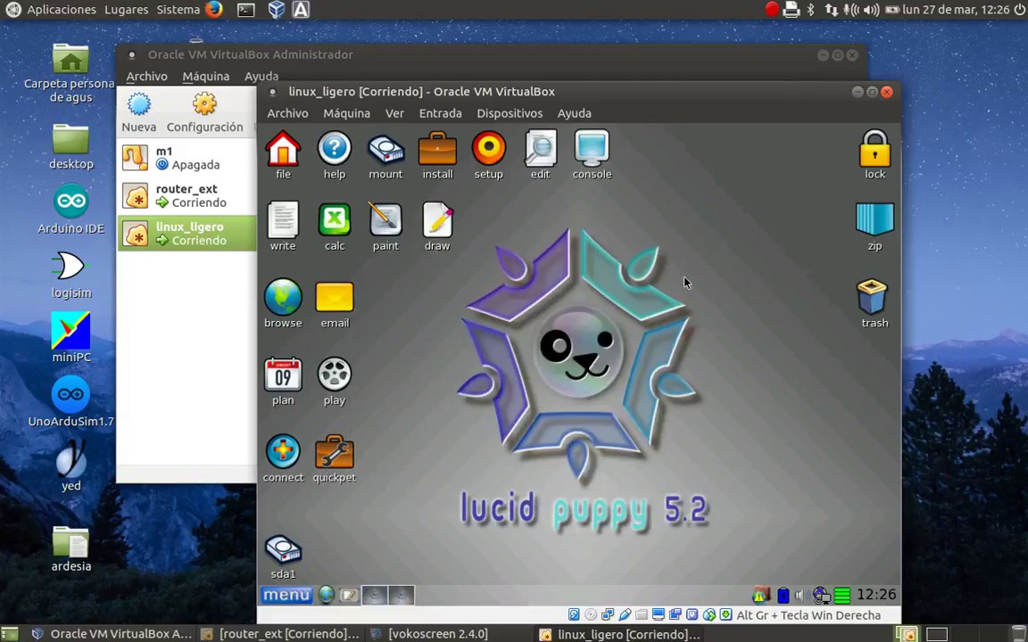
pyautogui.rightClick(435, 298)
pyautogui.moveTo(462, 303)
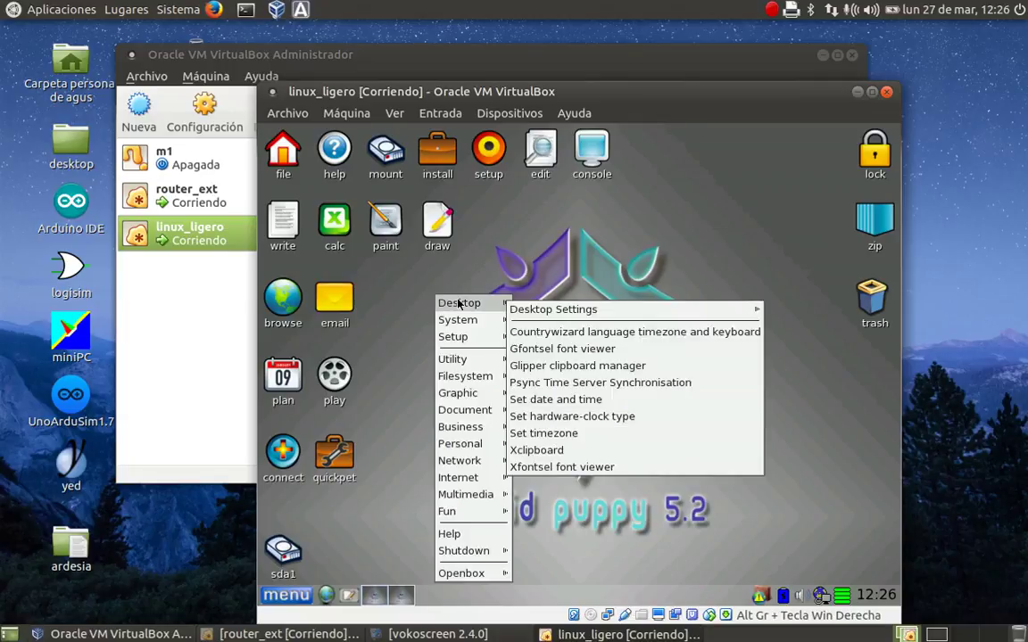
pyautogui.moveTo(544, 310)
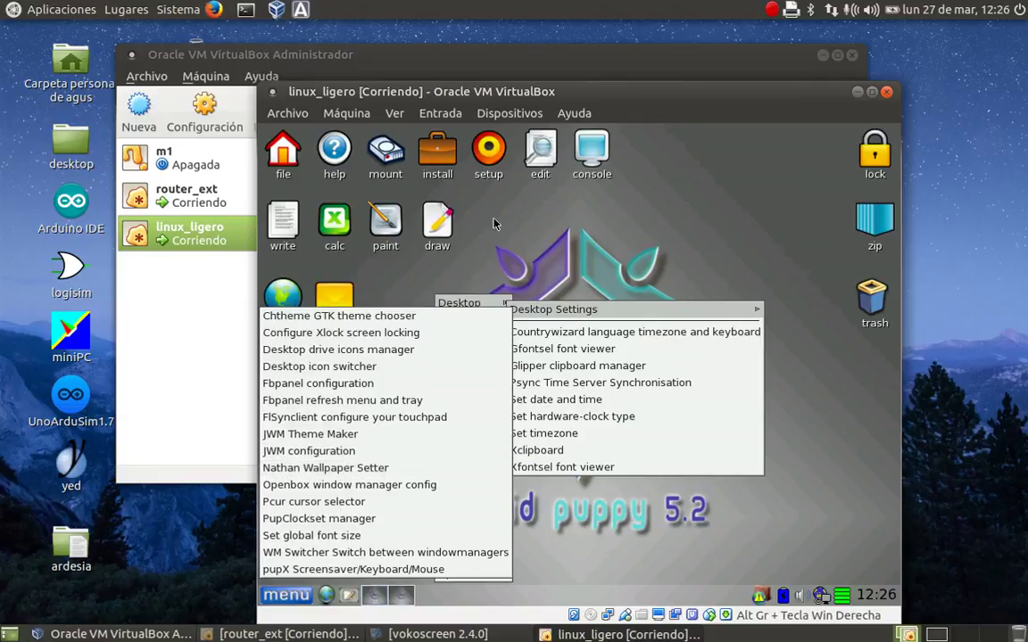
pyautogui.click(445, 196)
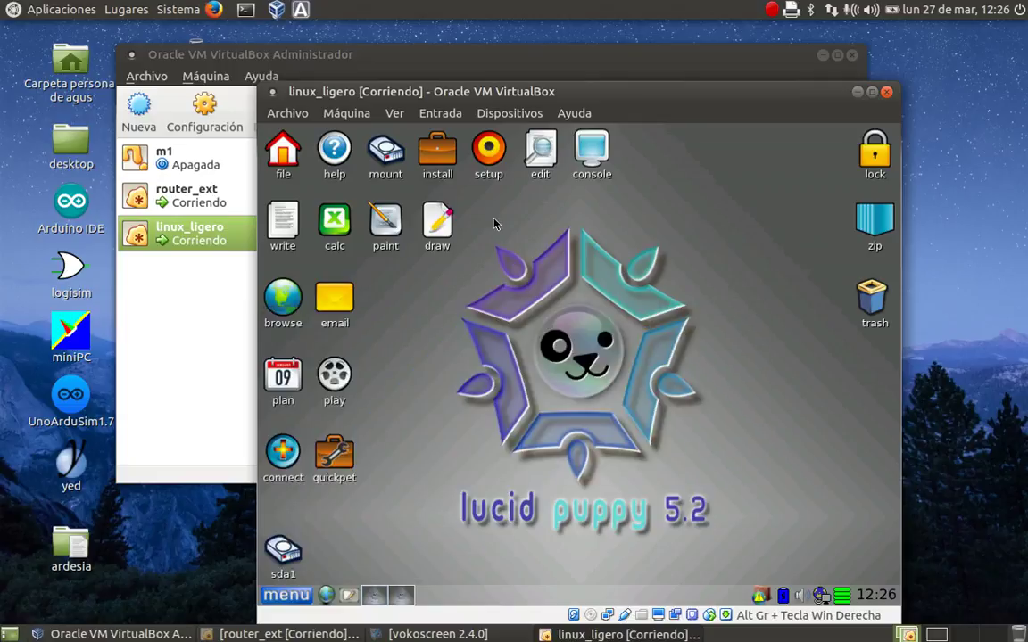
# - Open the Puppy Package Manager and choose the Lucid_Wallpapers package from the Desktop category
pyautogui.click(439, 156)
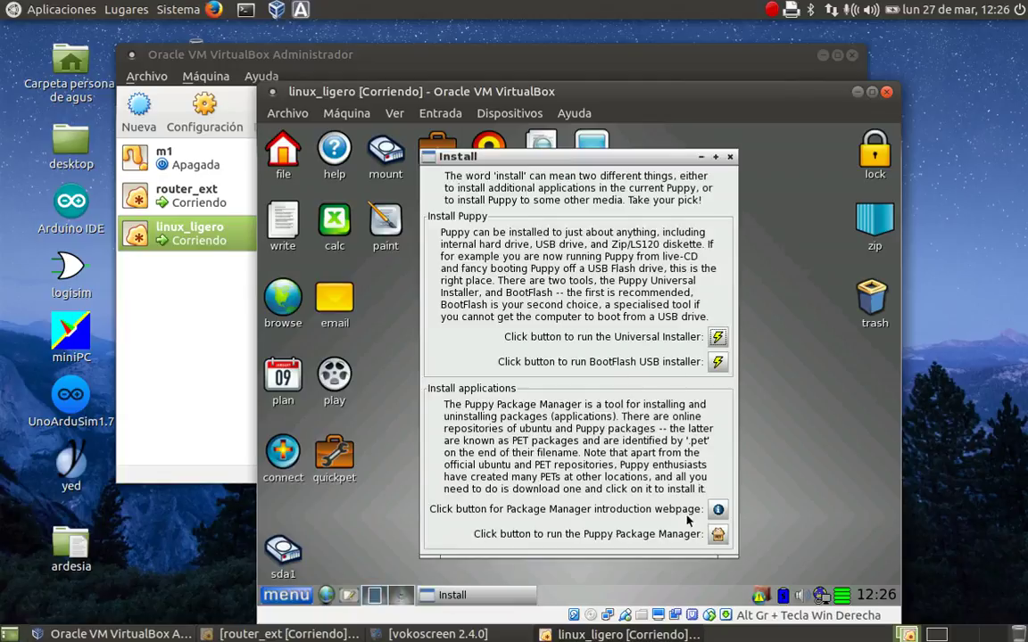
pyautogui.click(718, 535)
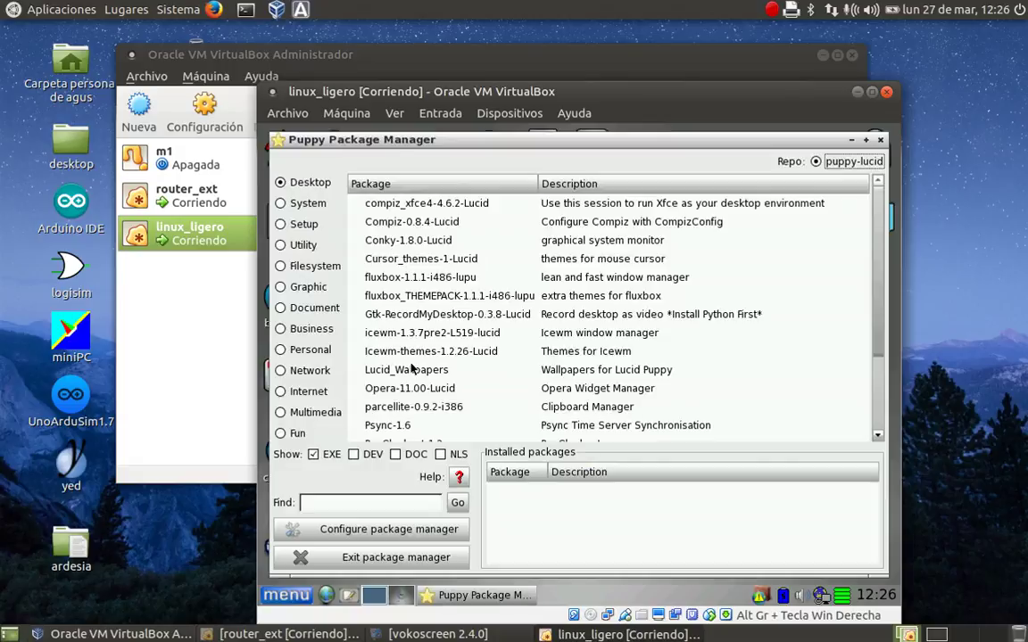
pyautogui.click(413, 373)
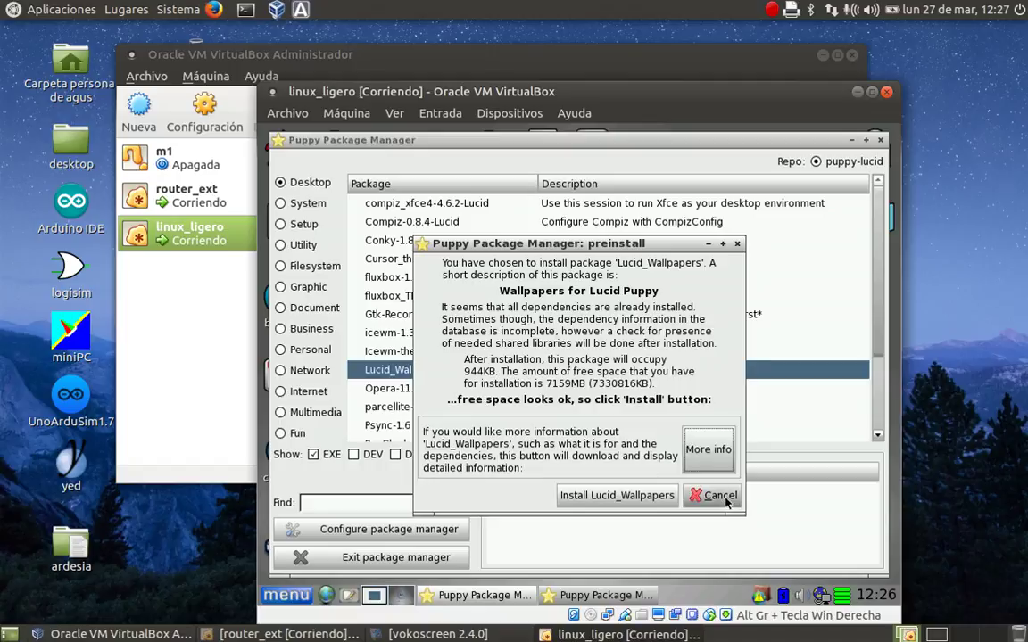
# - Install Lucid_Wallpapers by downloading it from ibiblio.org, and acknowledge the installation report
pyautogui.click(616, 496)
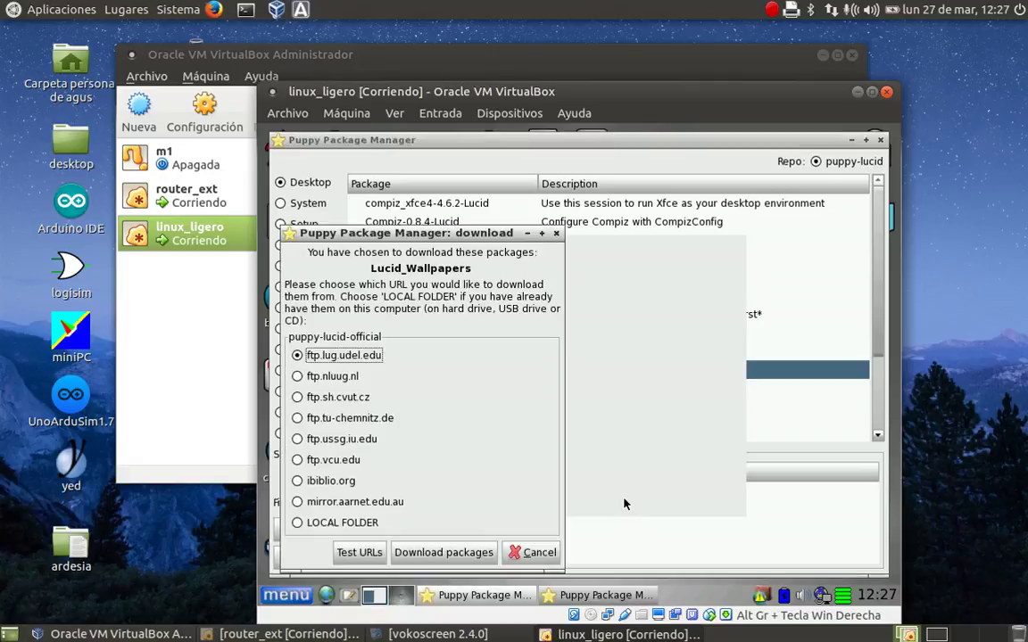
pyautogui.click(343, 482)
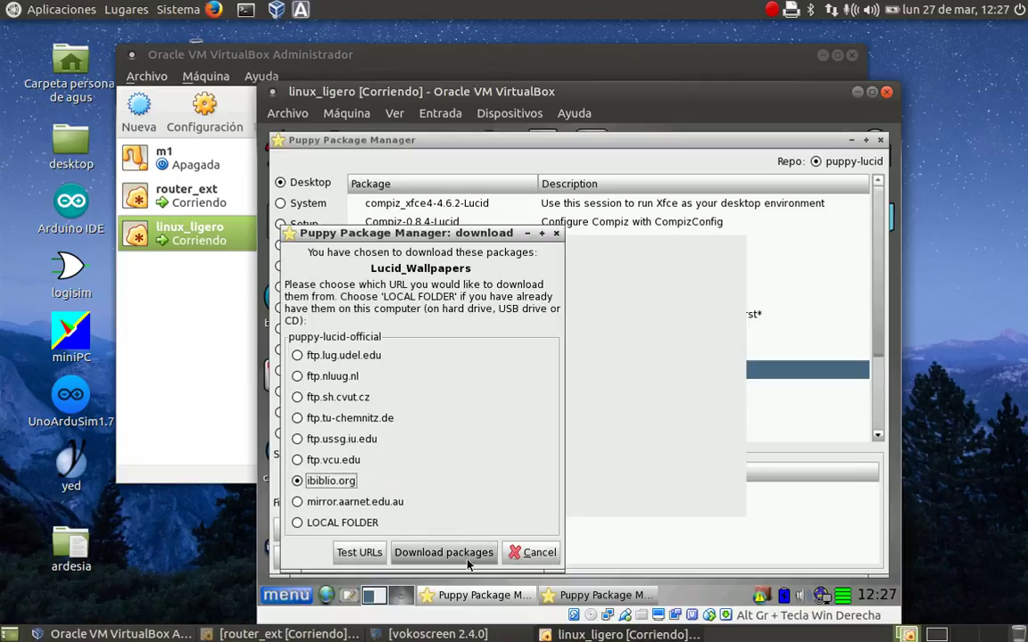
pyautogui.click(444, 552)
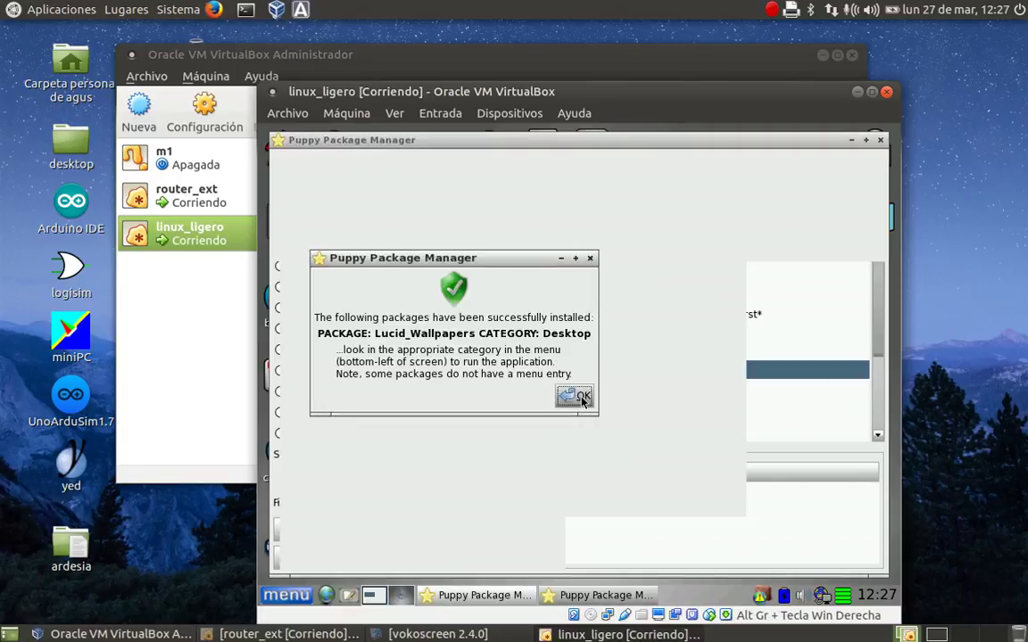
pyautogui.click(578, 399)
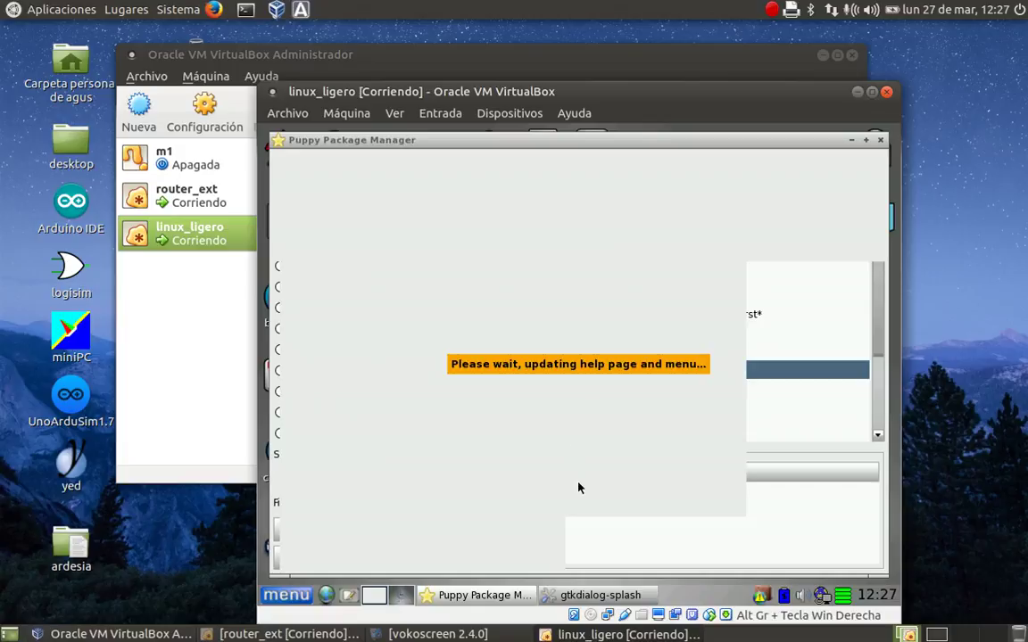
pyautogui.click(853, 141)
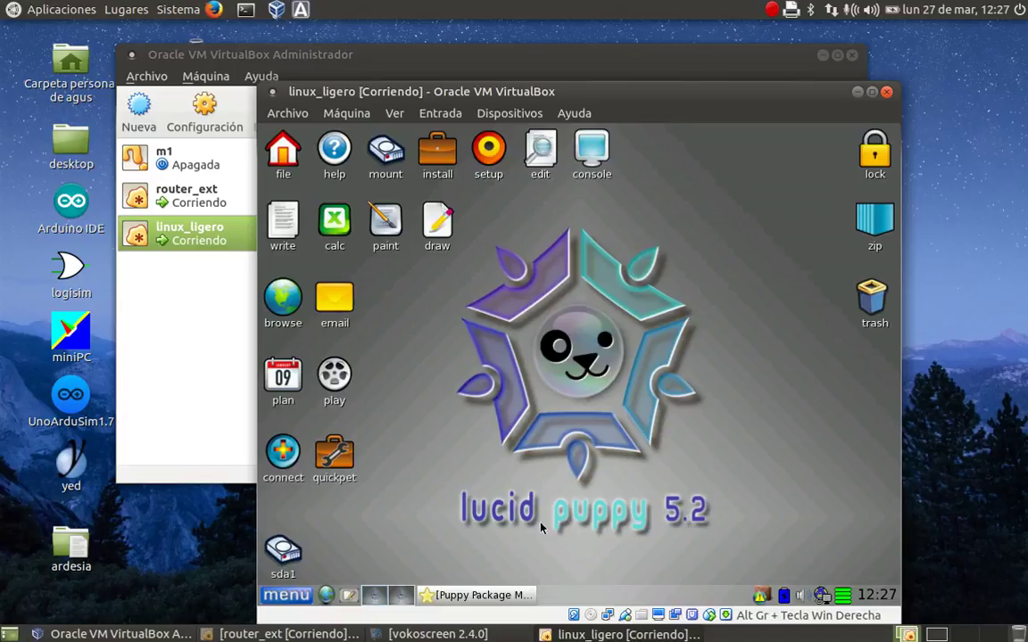
pyautogui.click(490, 598)
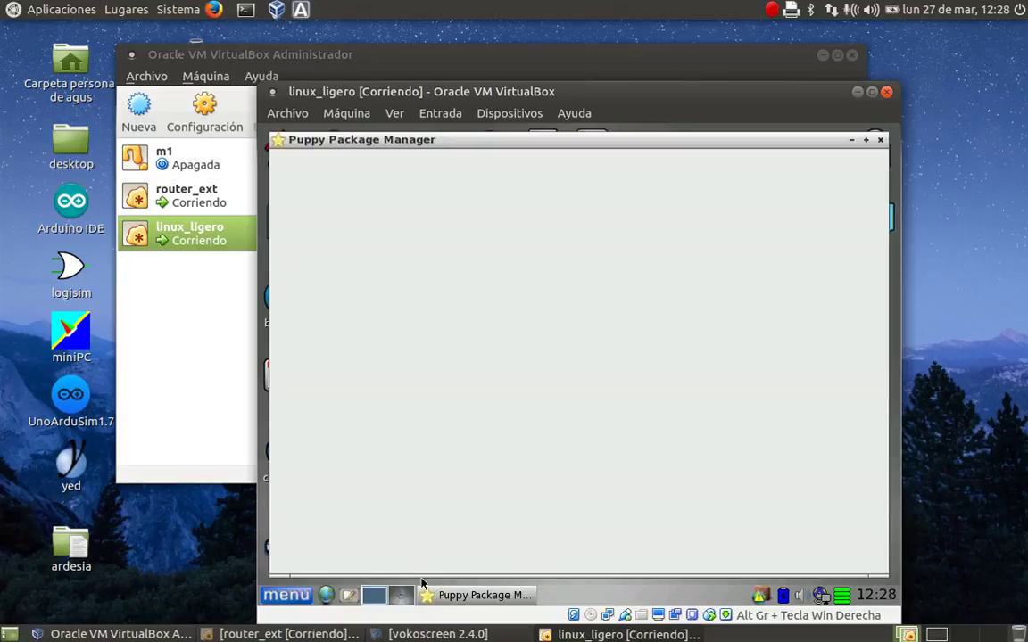
pyautogui.click(850, 140)
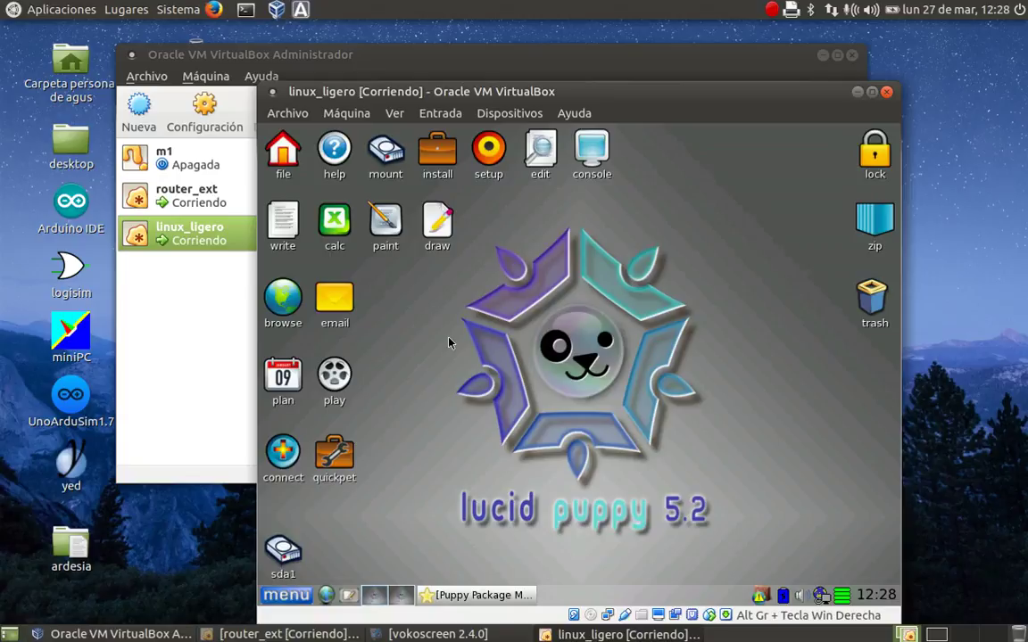
pyautogui.click(465, 596)
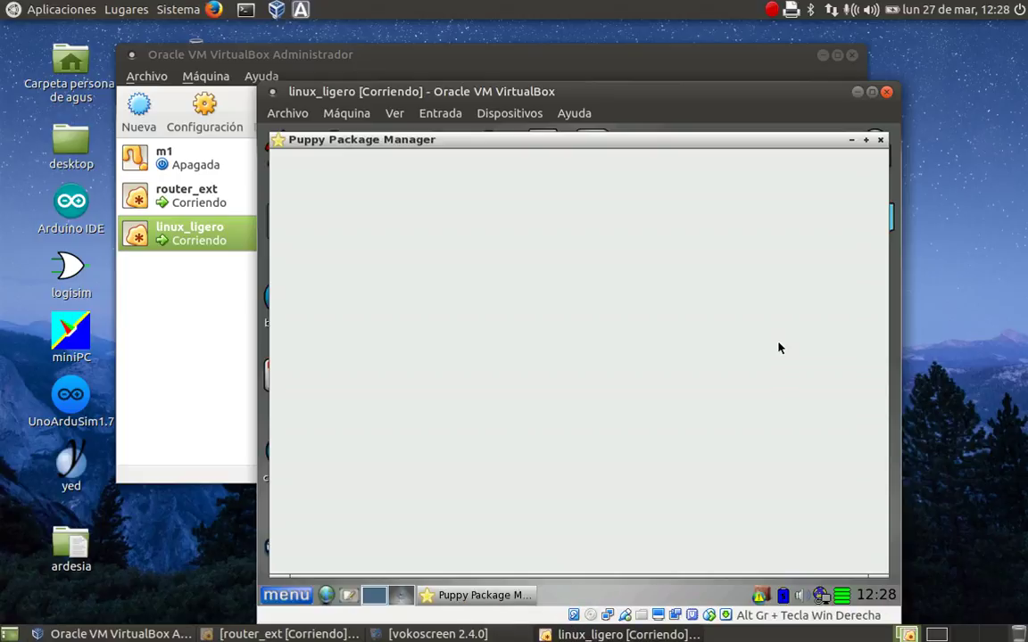
pyautogui.click(852, 140)
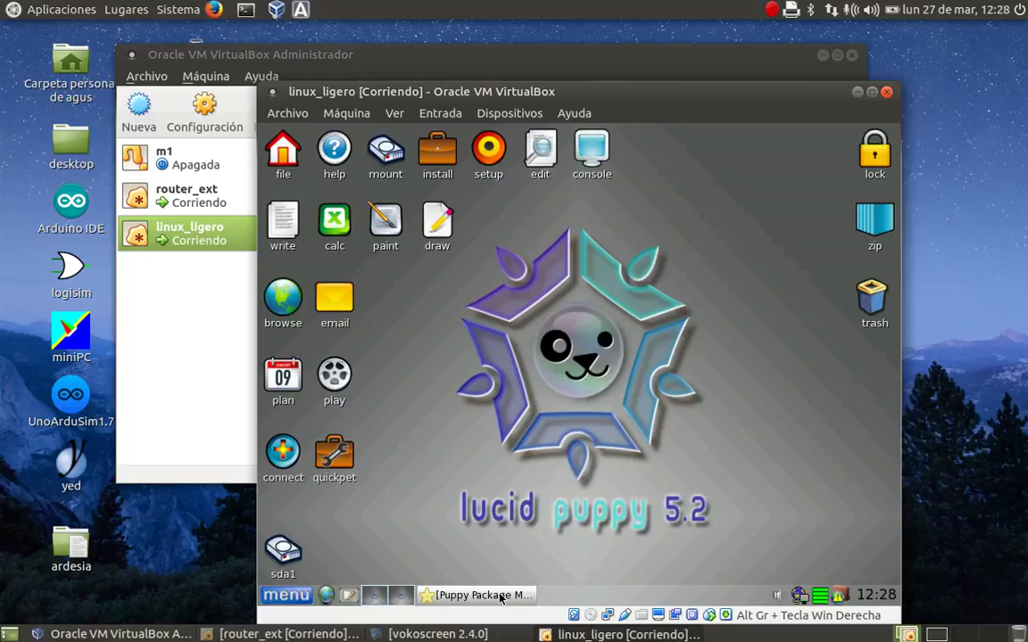
pyautogui.click(480, 595)
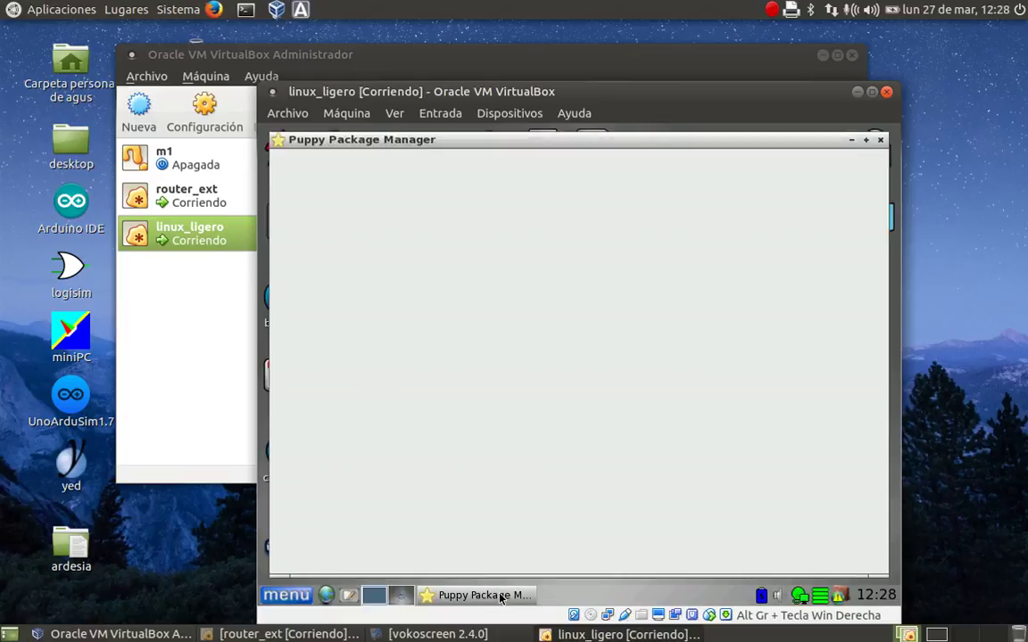
pyautogui.click(852, 141)
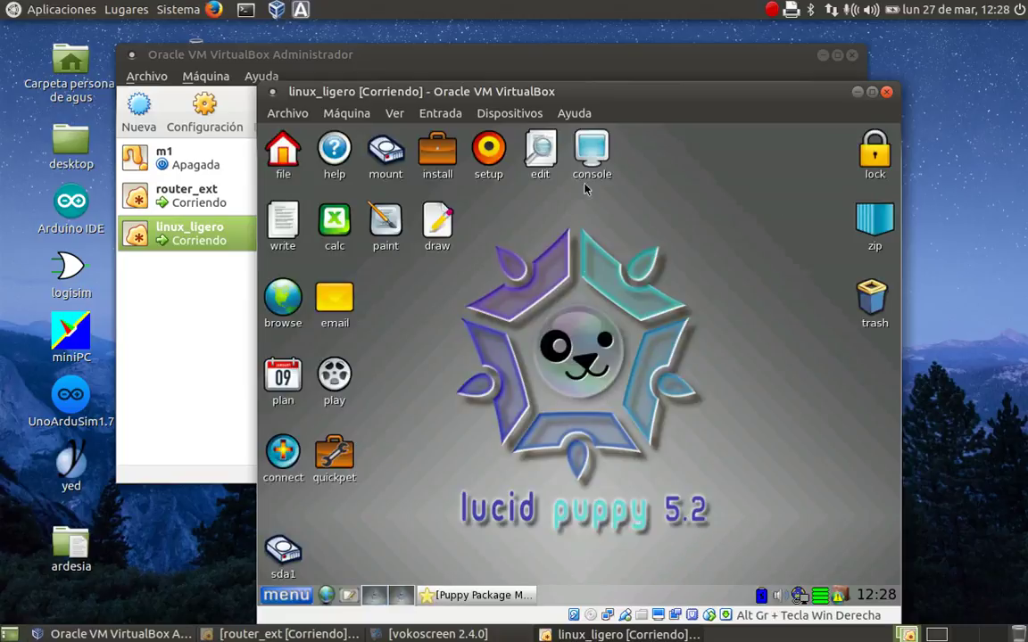
# - Open a console, acknowledge the Lucid_Wallpapers dependency check, and review the installed packages before minimizing the package manager
pyautogui.click(592, 150)
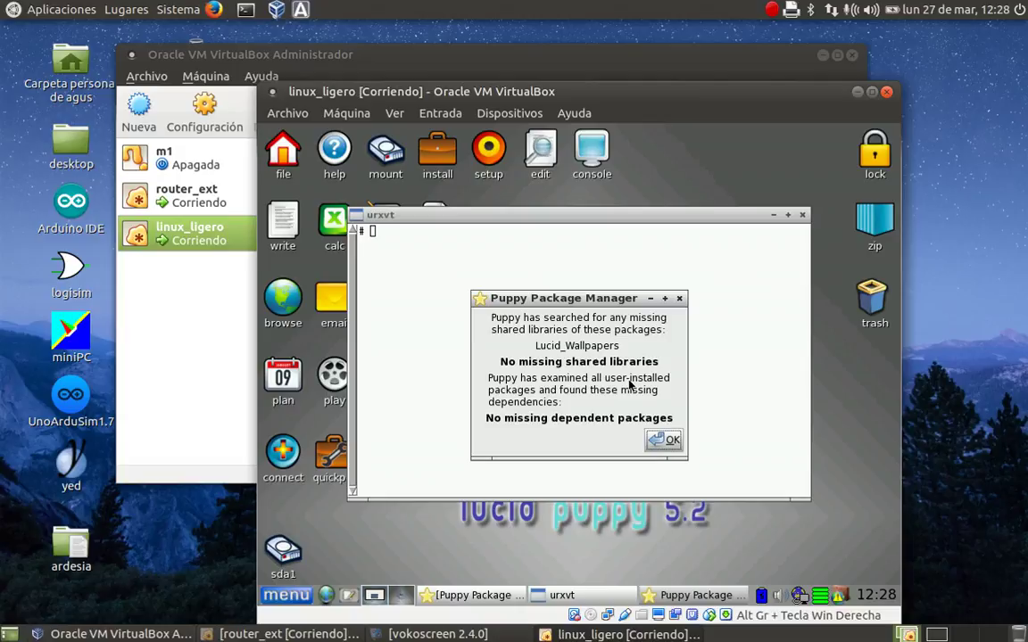
pyautogui.click(667, 438)
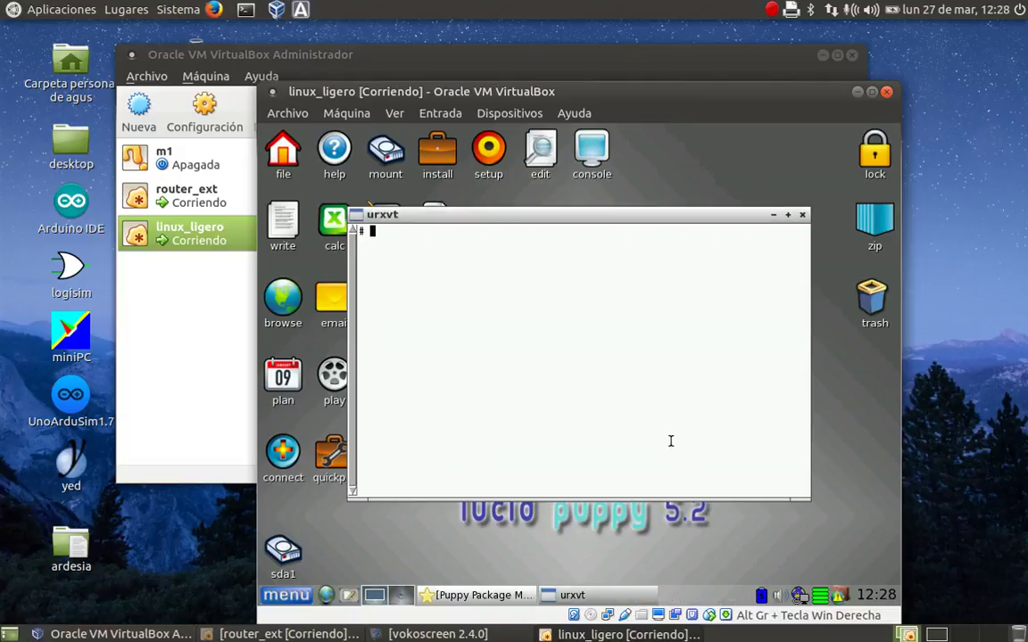
pyautogui.click(516, 595)
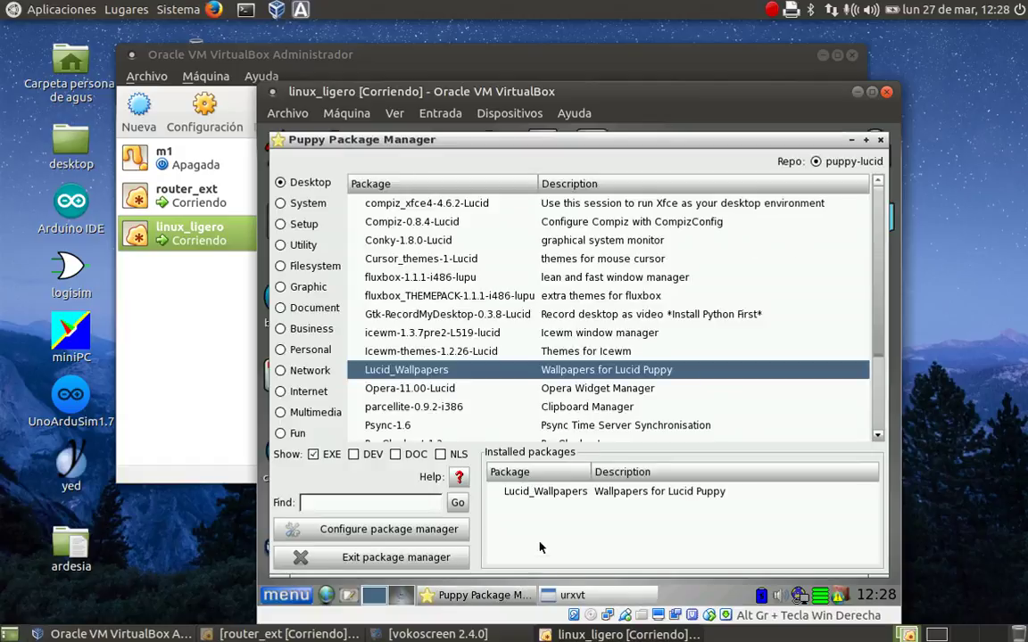
pyautogui.click(852, 140)
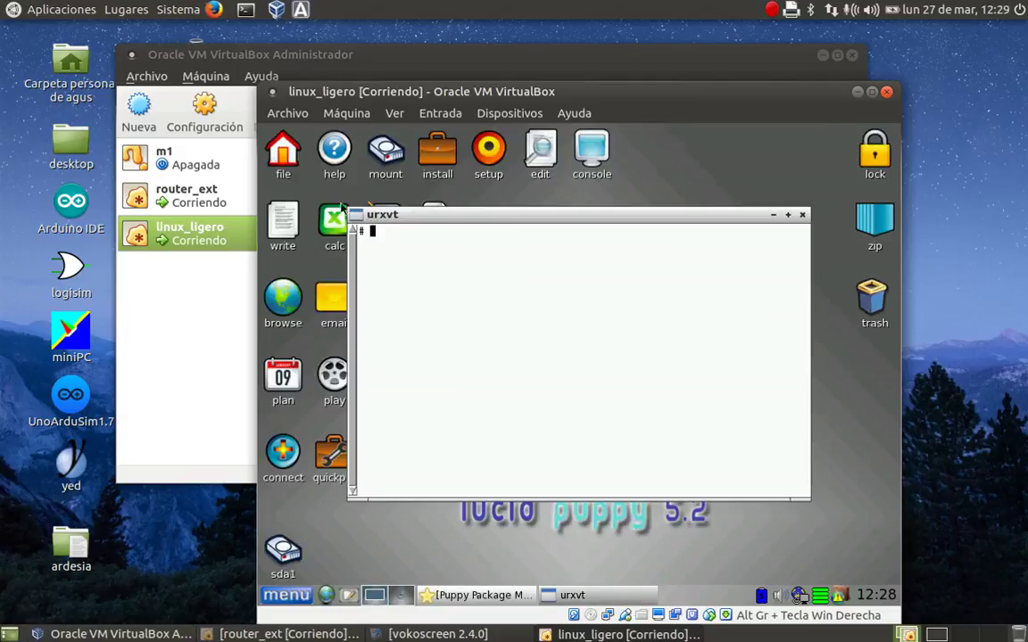
# - Check memory usage with free and disk usage with df in the console, and close the console
pyautogui.write('free')
pyautogui.press('Return')
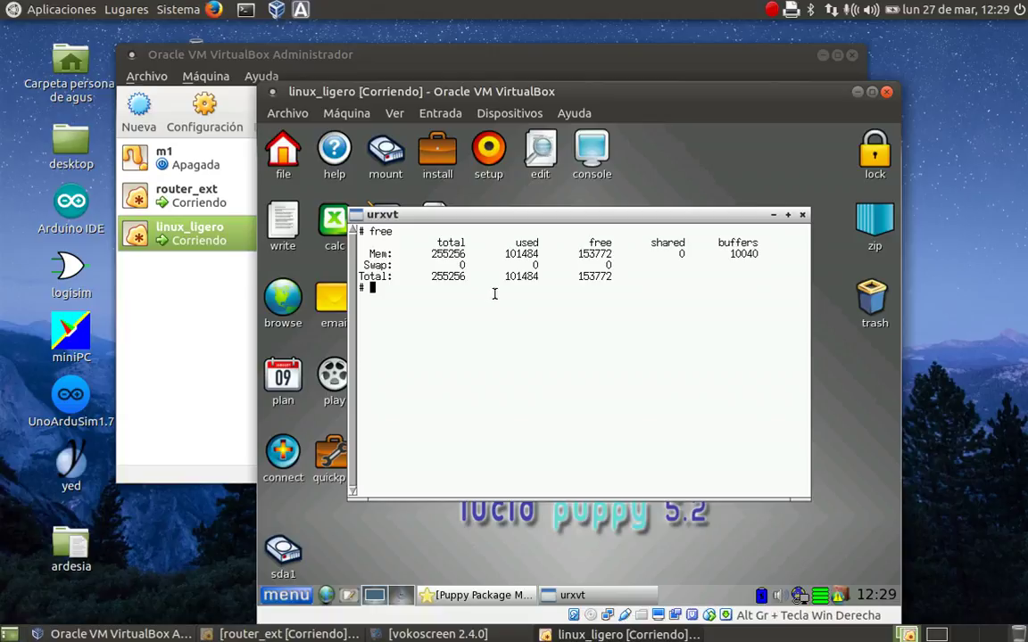
pyautogui.write('df')
pyautogui.press('Return')
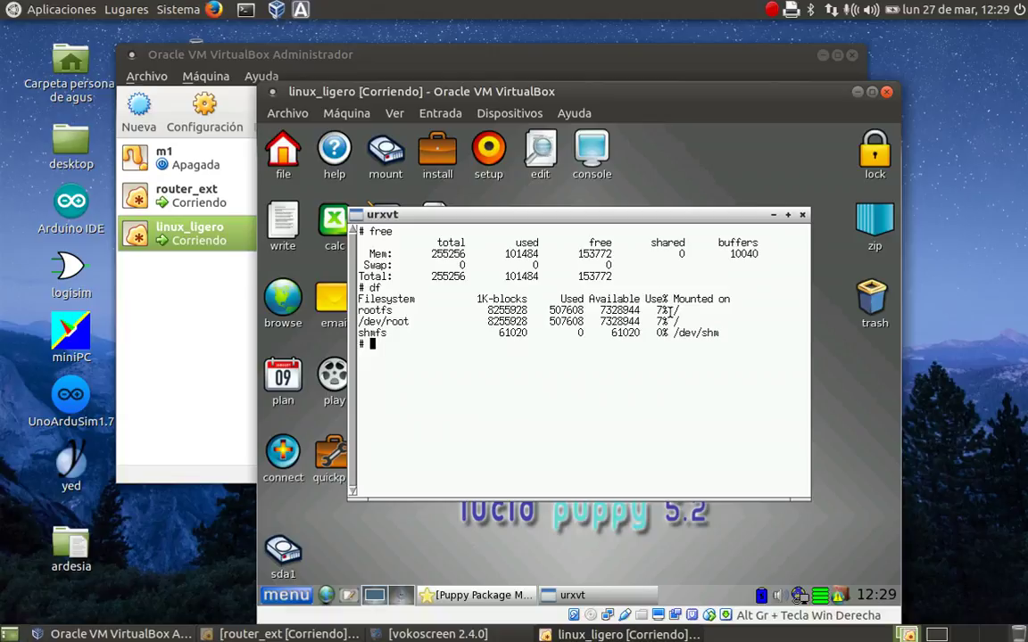
pyautogui.click(802, 216)
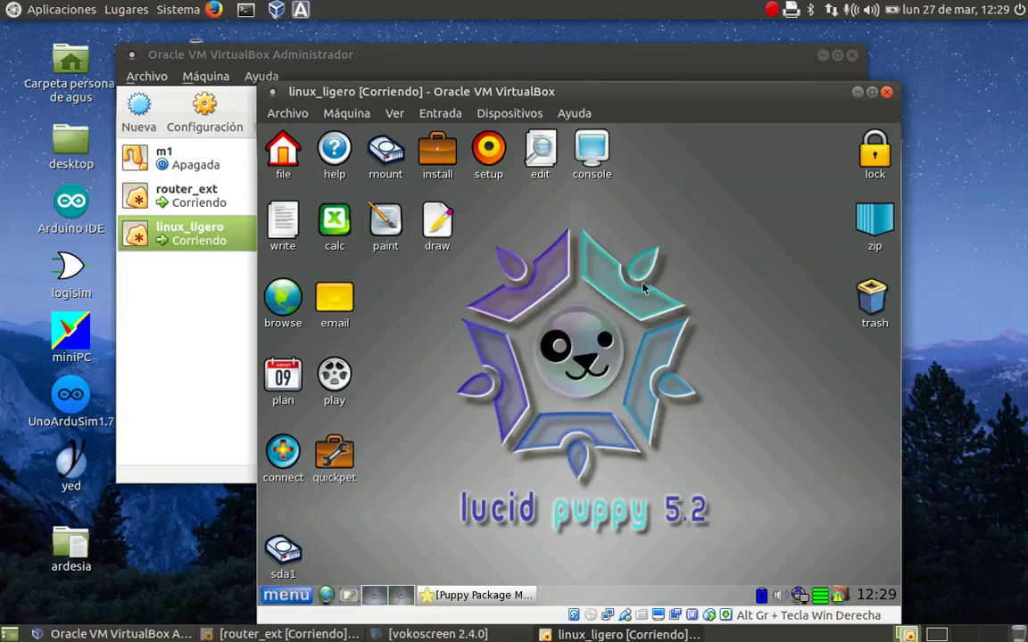
# - Open the Nathan Wallpaper Setter from the desktop settings
pyautogui.rightClick(441, 294)
pyautogui.moveTo(474, 301)
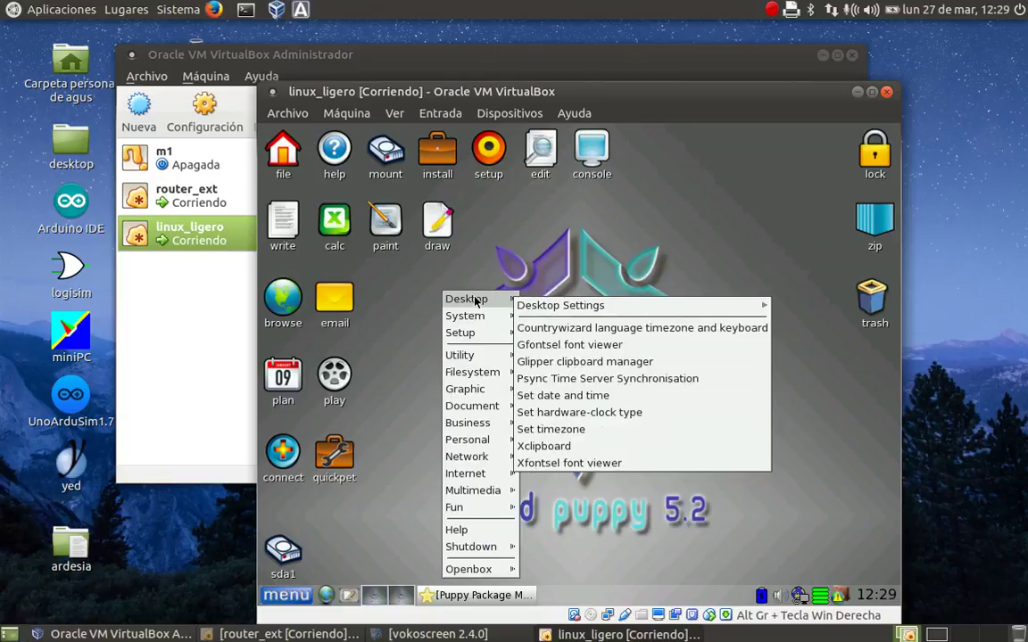
pyautogui.moveTo(522, 303)
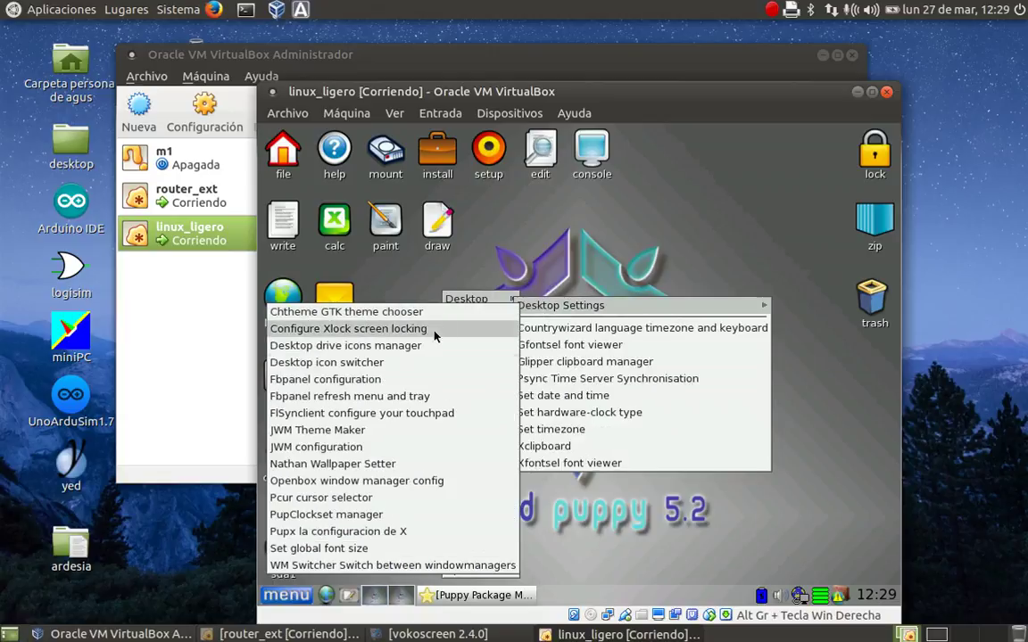
pyautogui.click(349, 463)
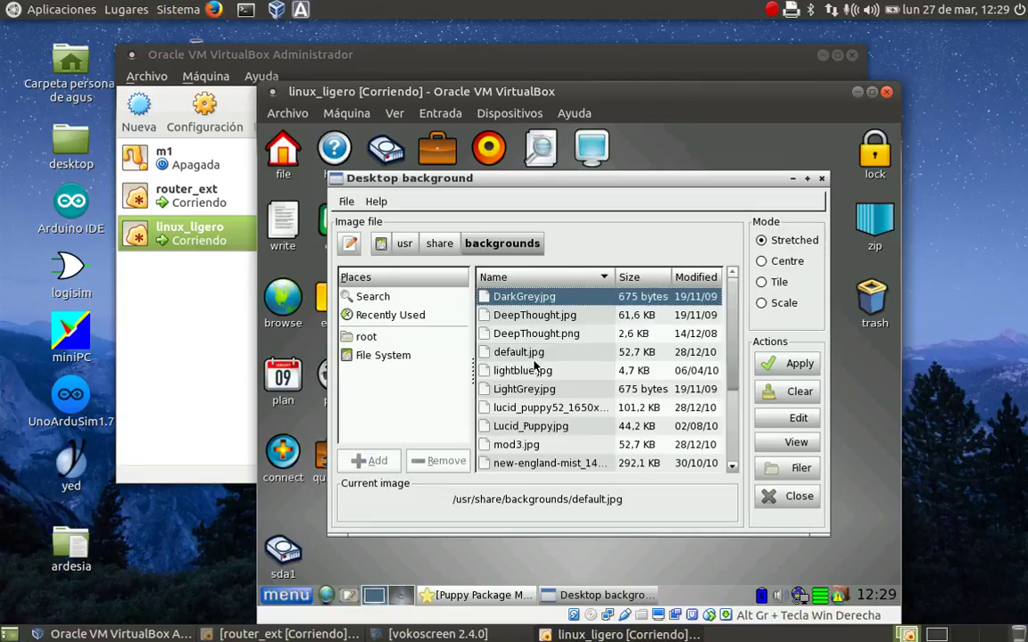
# - Sort the background images by size, try to preview DeepThought.jpg, and close the image viewer
pyautogui.click(639, 278)
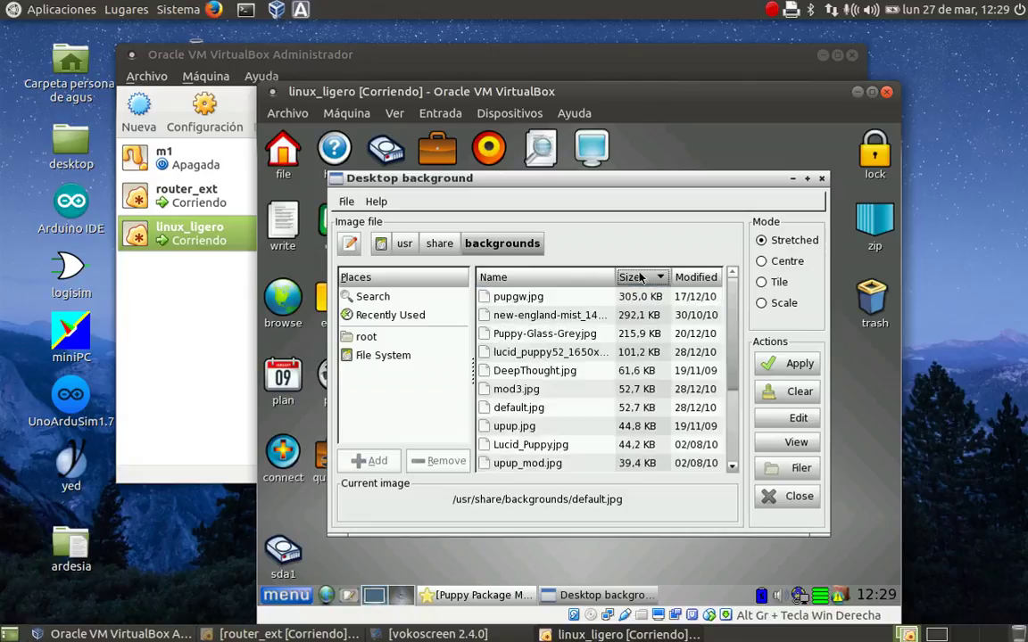
pyautogui.click(551, 371)
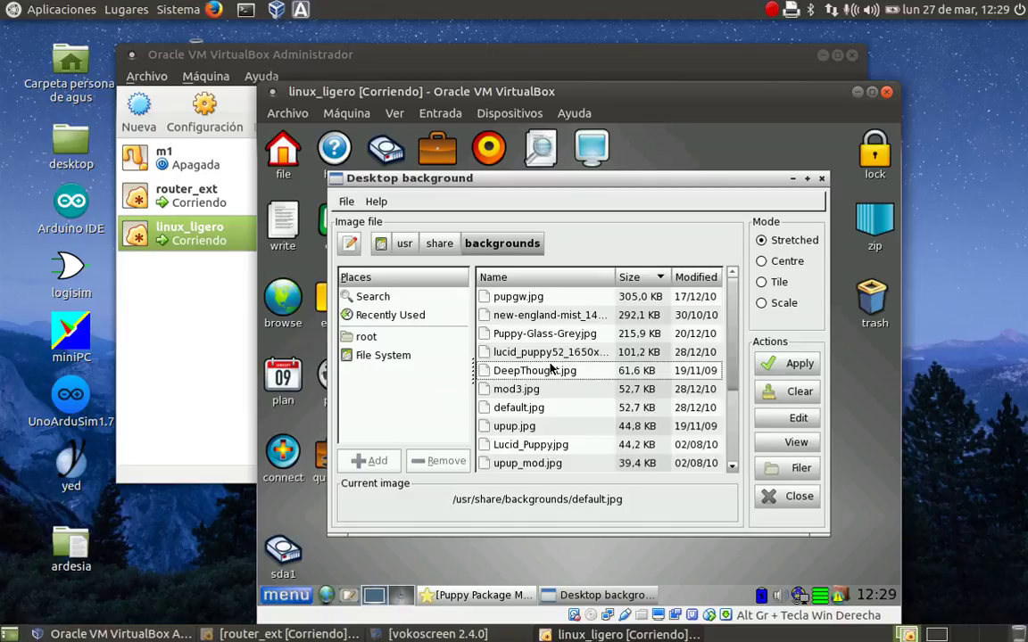
pyautogui.click(789, 443)
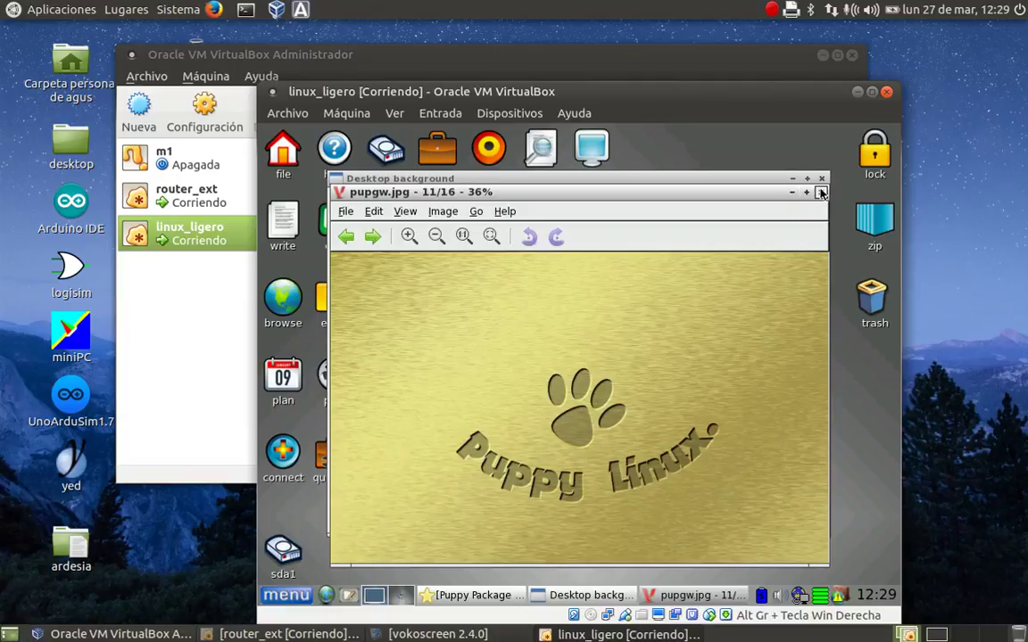
pyautogui.click(821, 193)
# - Look through the list of background images and apply pupgw.jpg as the desktop background
pyautogui.scroll(-2, 564, 407)
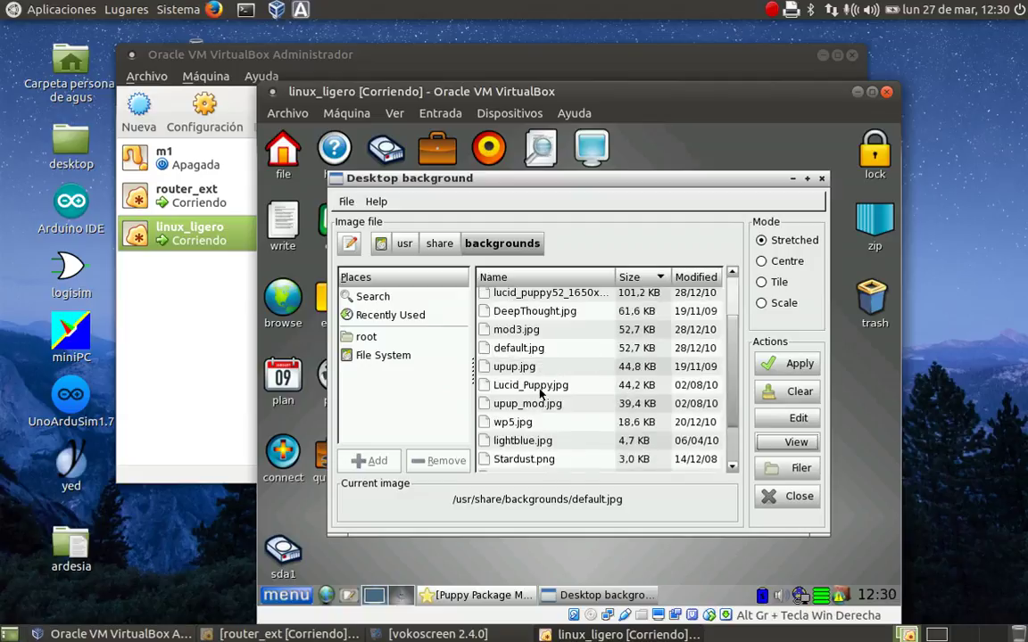
pyautogui.scroll(-2, 562, 403)
pyautogui.press('Up')
pyautogui.press('Up')
pyautogui.scroll(4, 576, 348)
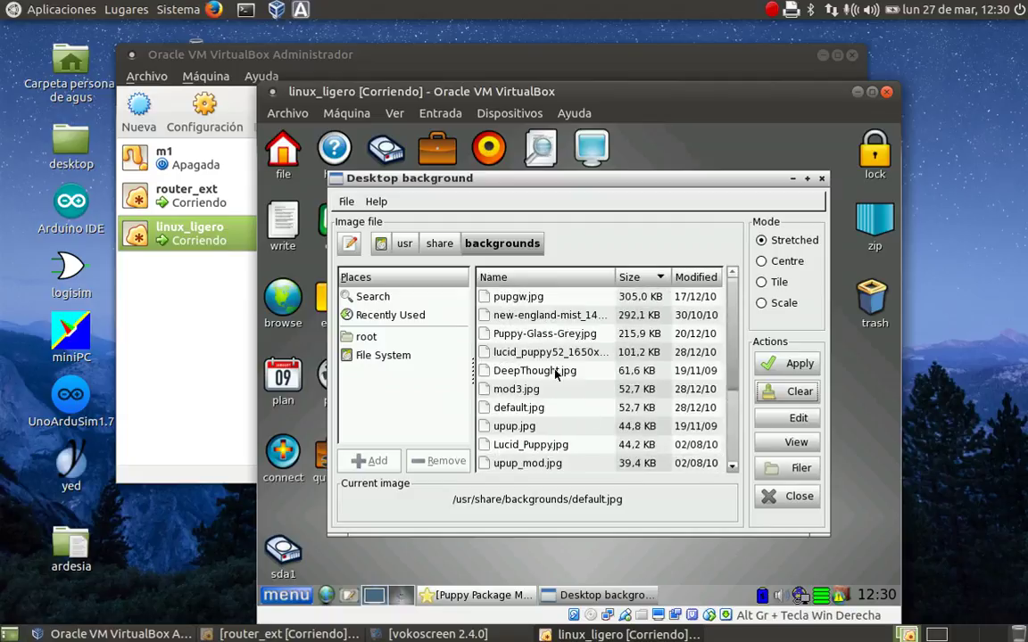
pyautogui.moveTo(561, 182); pyautogui.dragTo(540, 155)
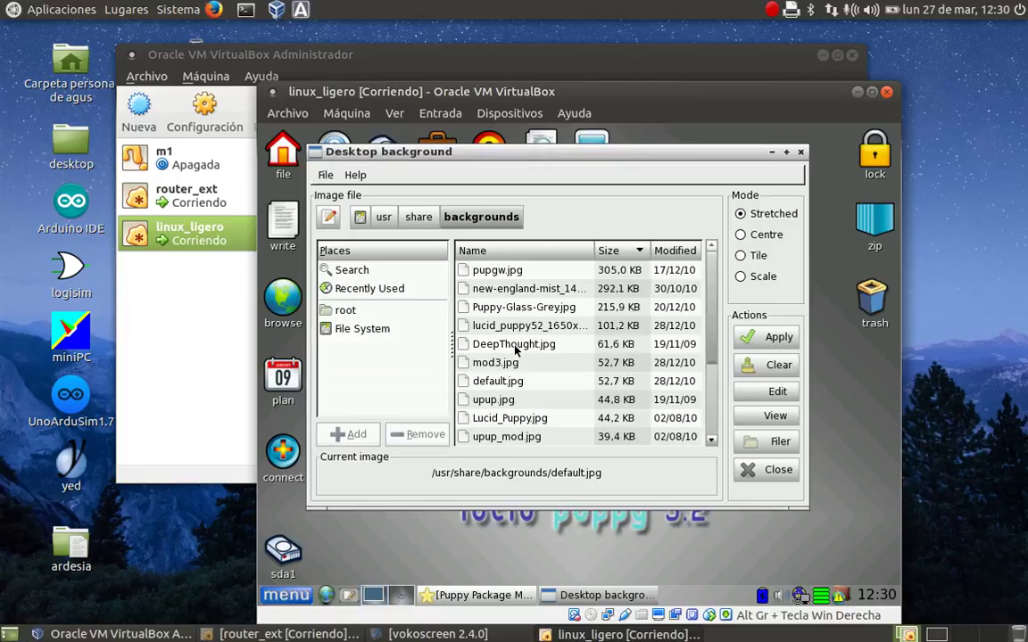
pyautogui.scroll(-1, 514, 347)
pyautogui.press('End')
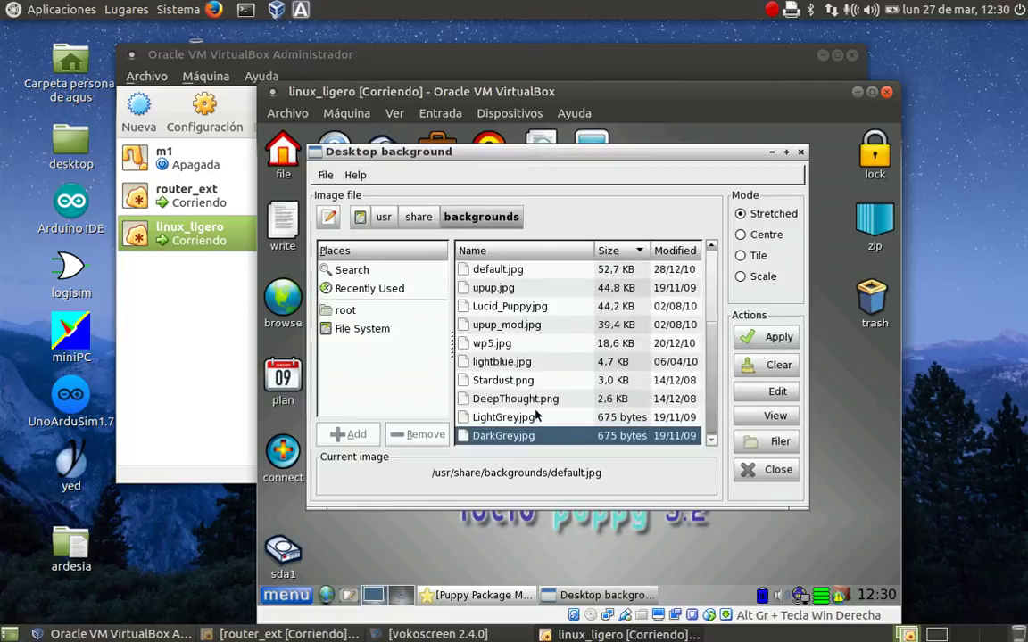
pyautogui.hotkey('ctrl', 'Up')
pyautogui.scroll(1, 518, 270)
pyautogui.scroll(2, 518, 271)
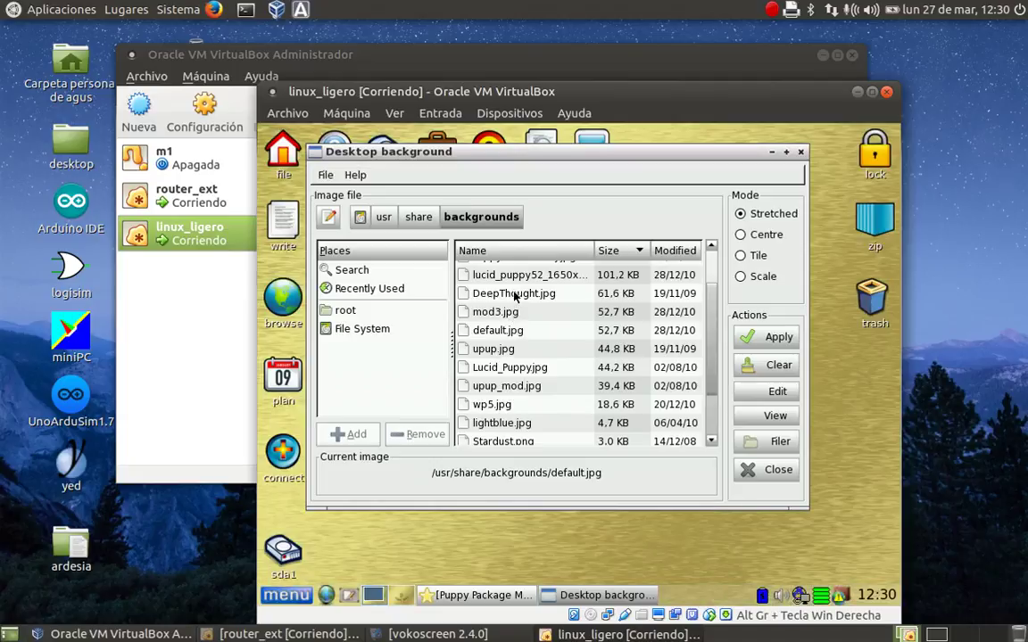
# - Try to preview DeepThought.jpg from the background images list and close the image viewer
pyautogui.click(516, 297)
pyautogui.click(759, 416)
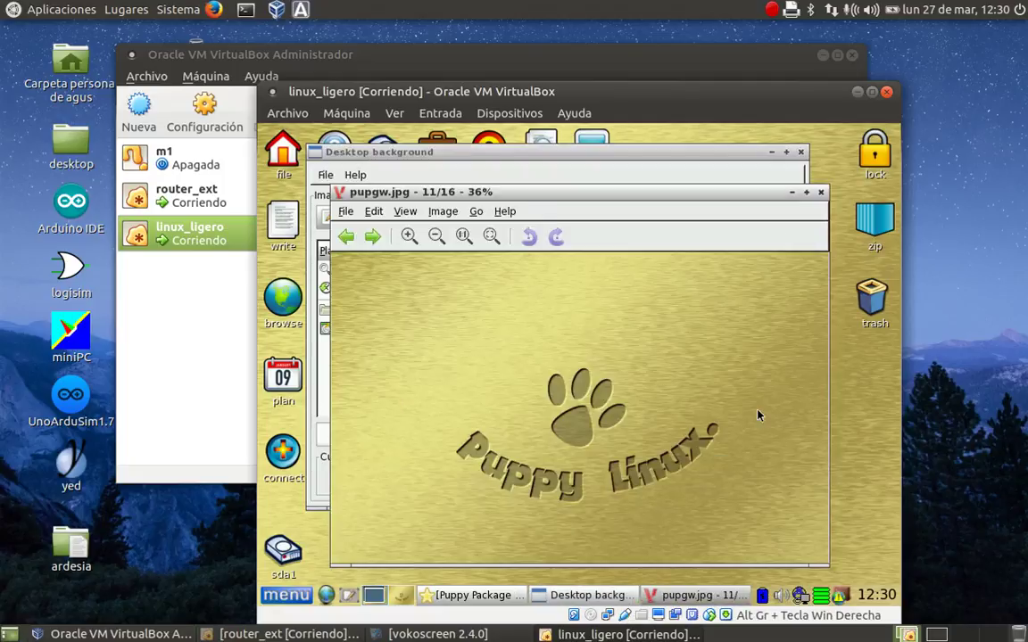
pyautogui.click(821, 191)
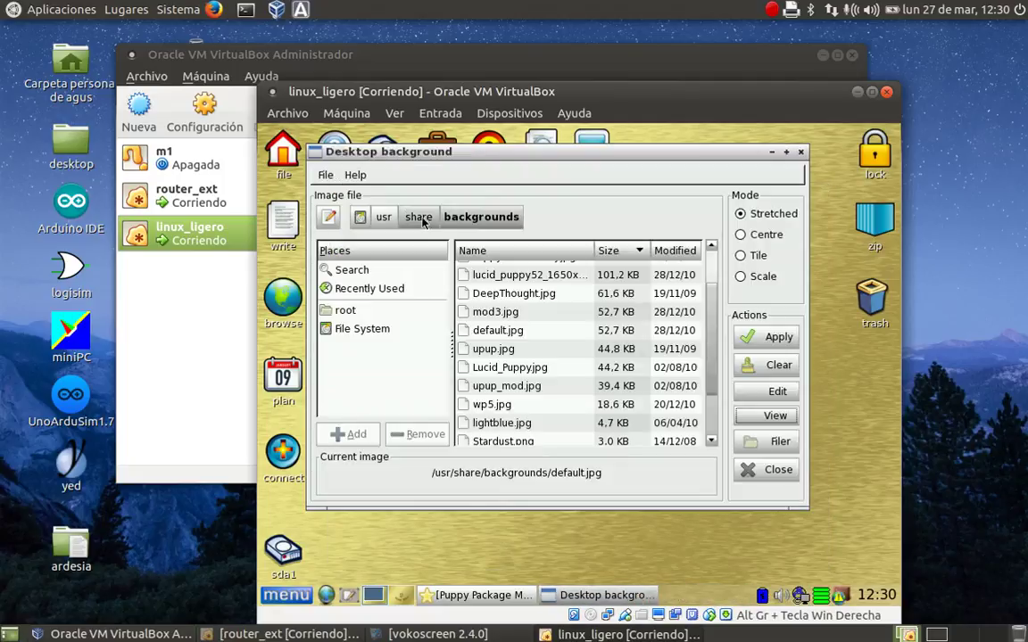
# - Reopen the backgrounds folder from its parent share folder, and preview and apply DeepThought.jpg as the desktop background
pyautogui.click(416, 218)
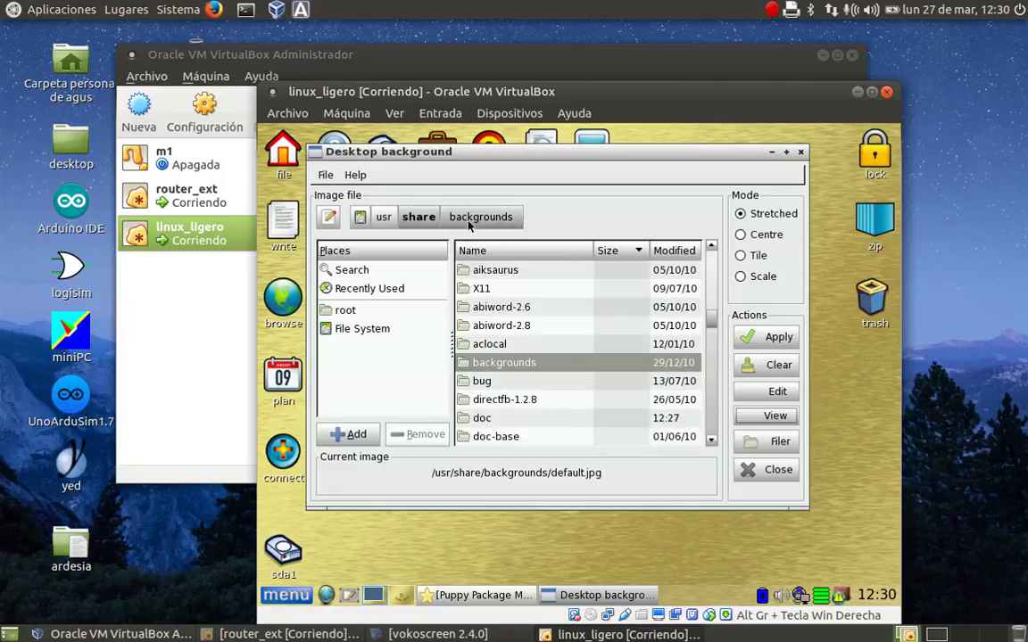
pyautogui.doubleClick(492, 362)
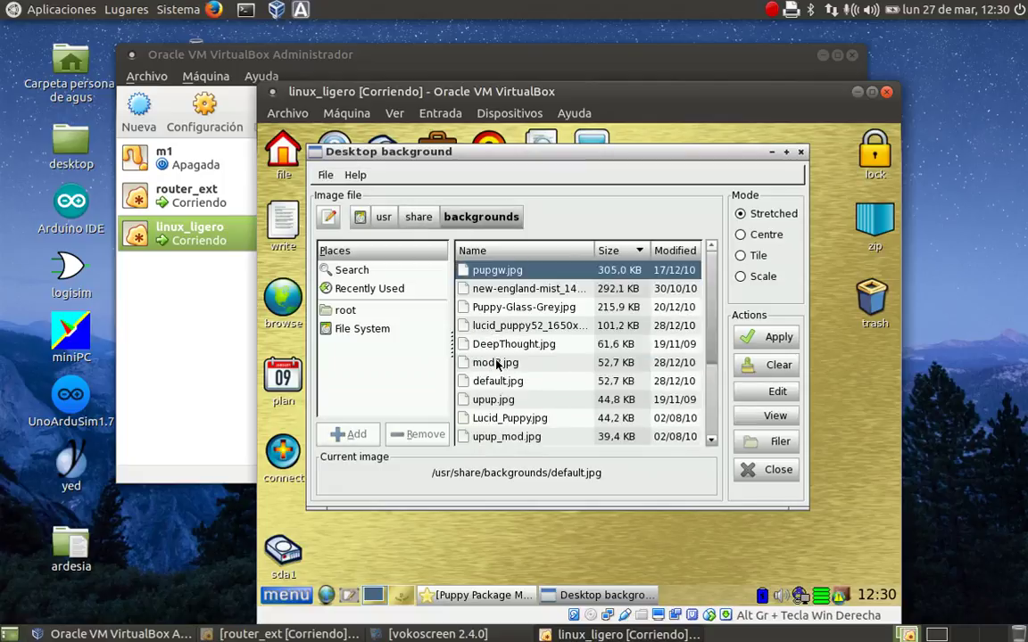
pyautogui.click(499, 343)
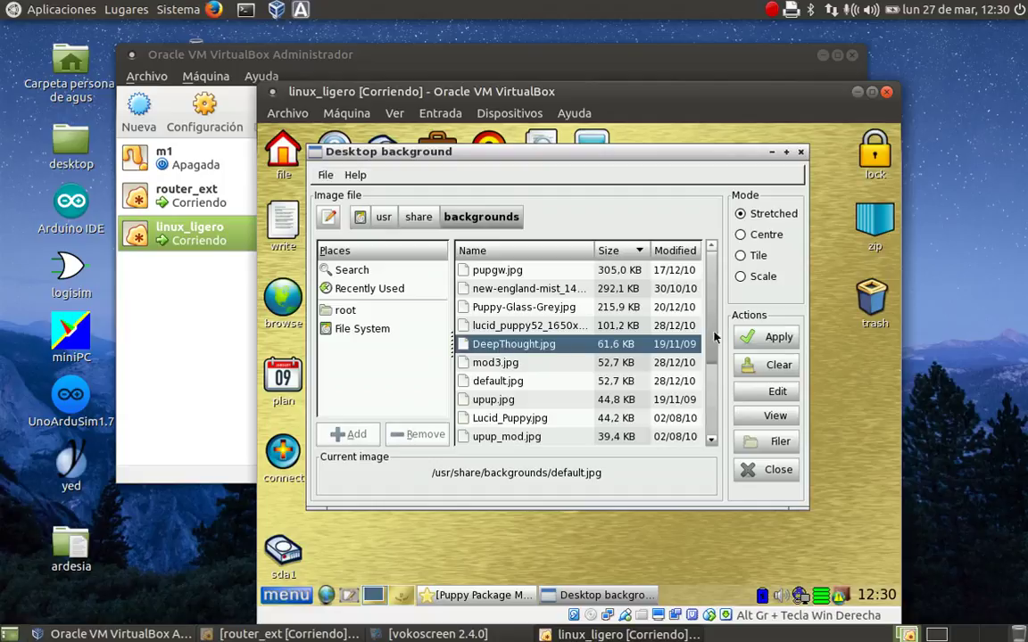
pyautogui.click(771, 419)
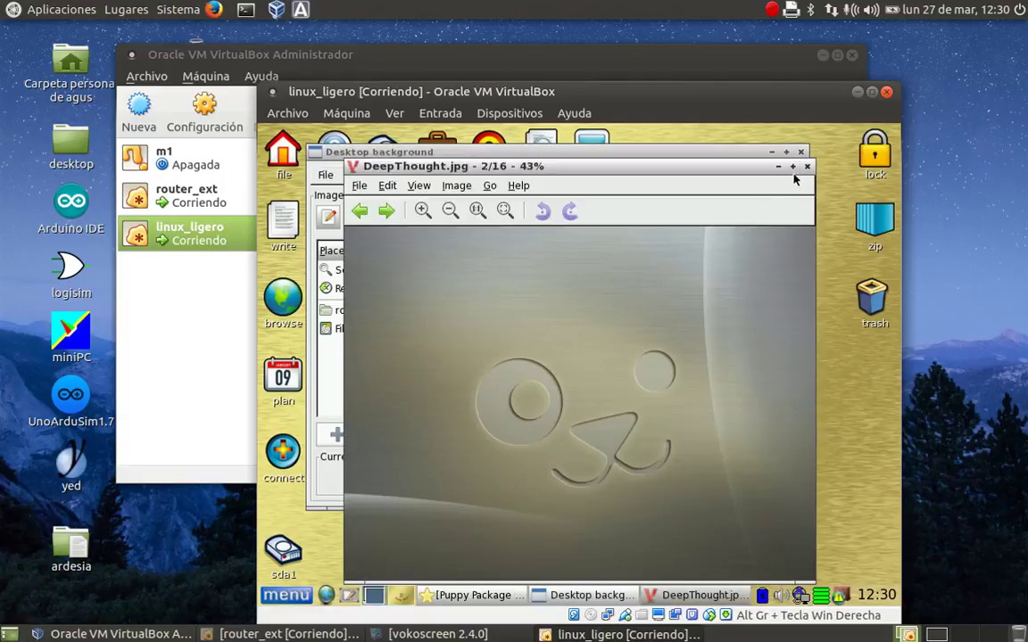
pyautogui.press('Escape')
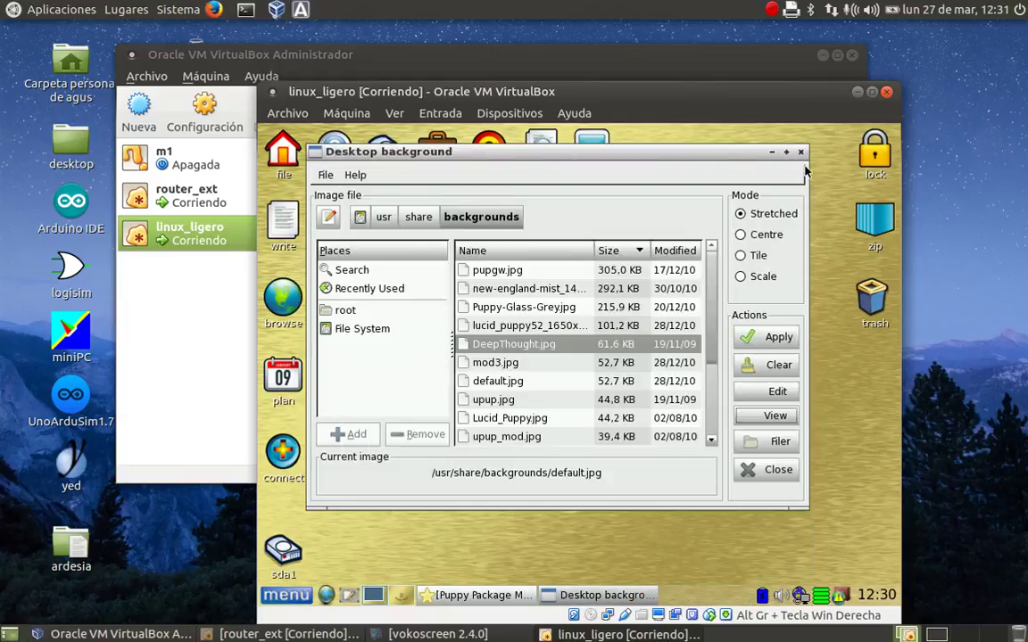
pyautogui.click(776, 336)
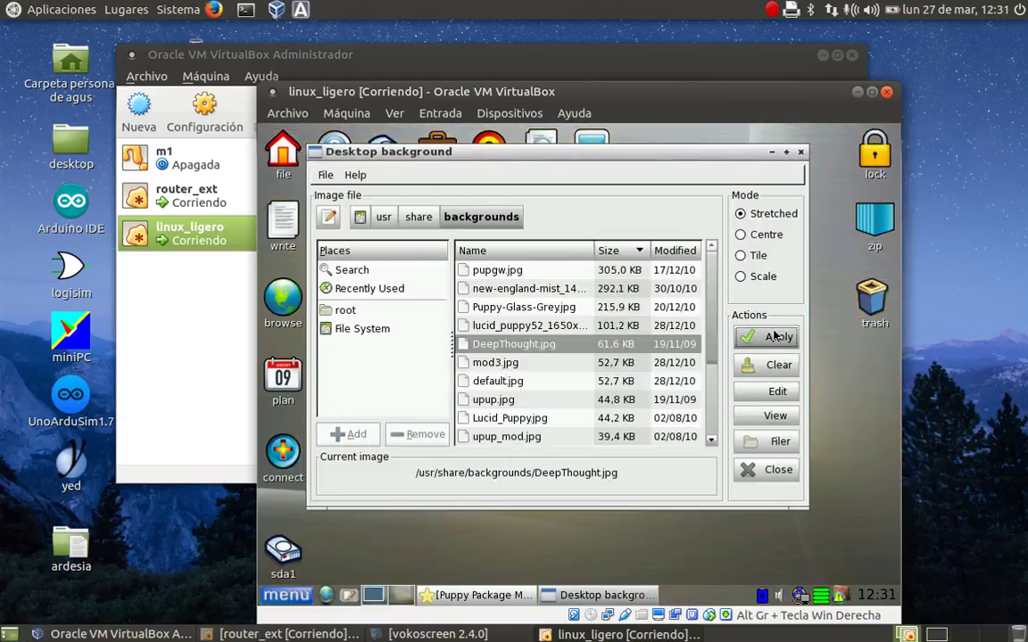
pyautogui.click(801, 153)
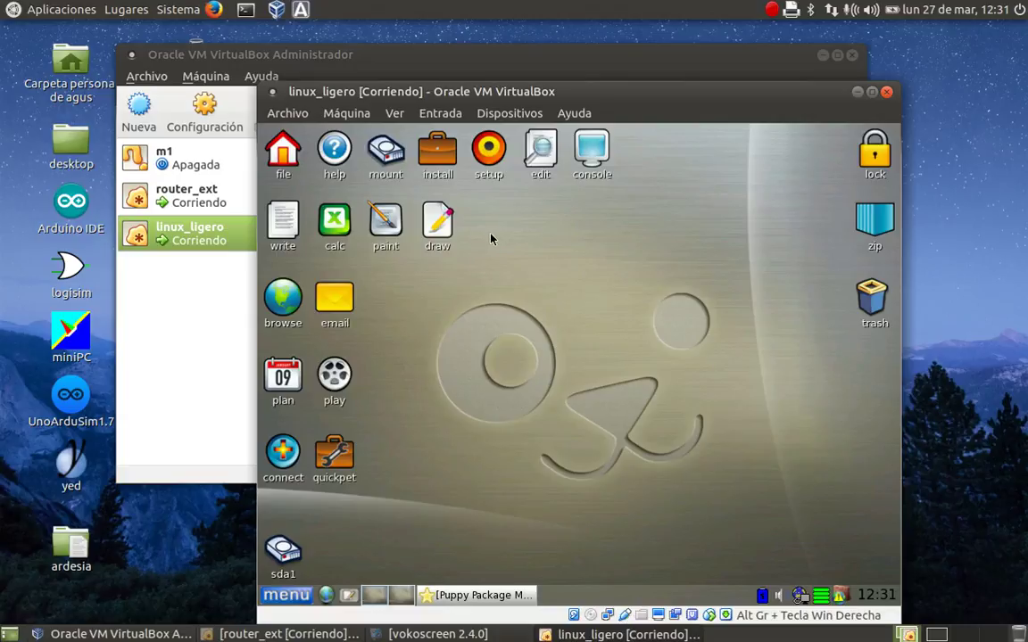
# - Switch the desktop and menu icons to the Tok-tok set with the Desktop icon switcher
pyautogui.rightClick(511, 264)
pyautogui.moveTo(521, 270)
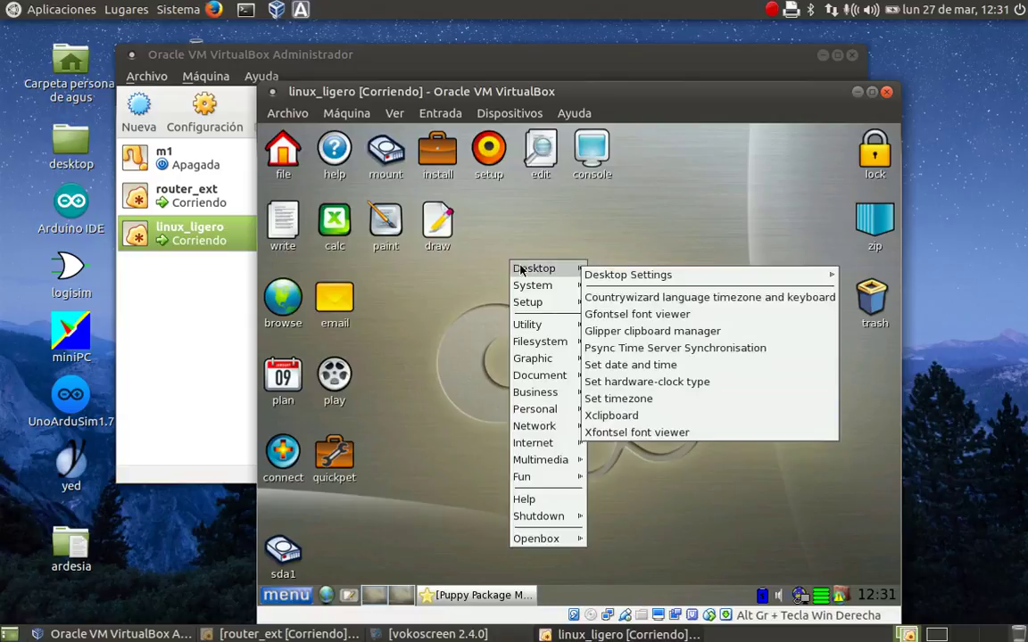
pyautogui.moveTo(604, 282)
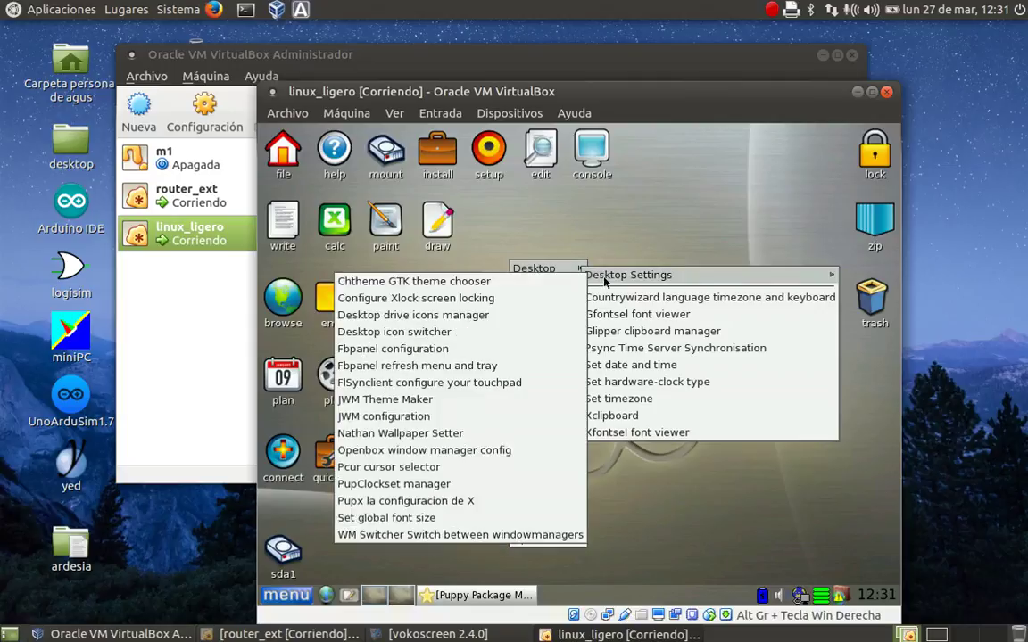
pyautogui.click(454, 336)
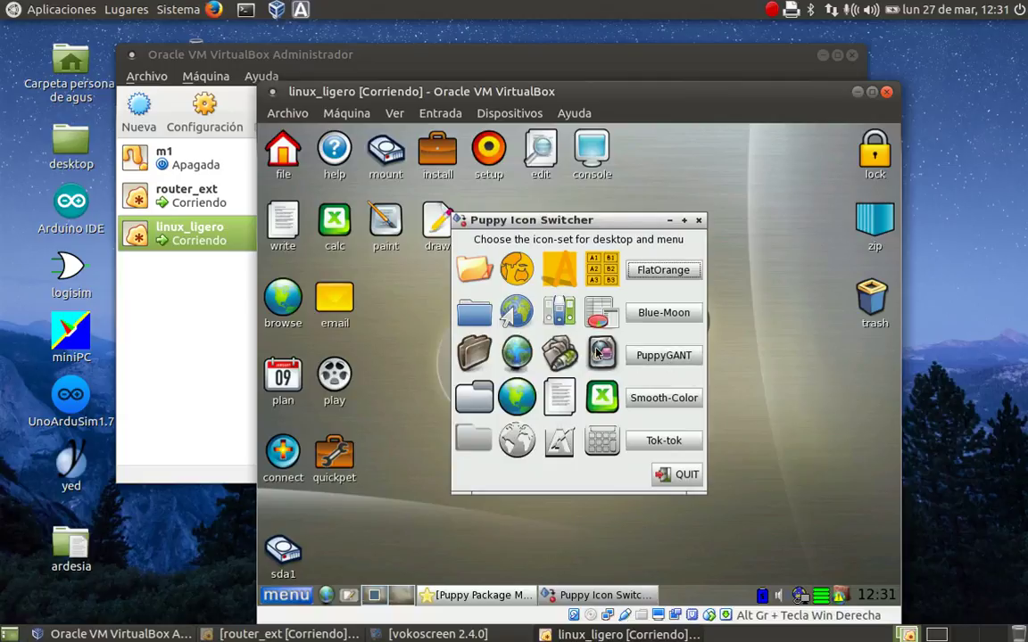
pyautogui.click(663, 441)
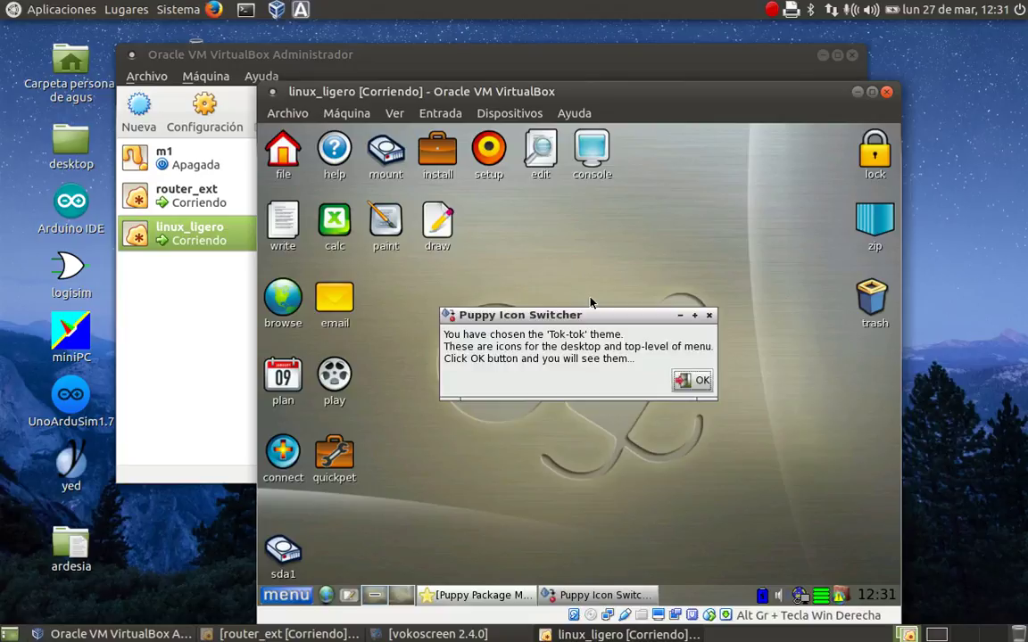
pyautogui.click(691, 381)
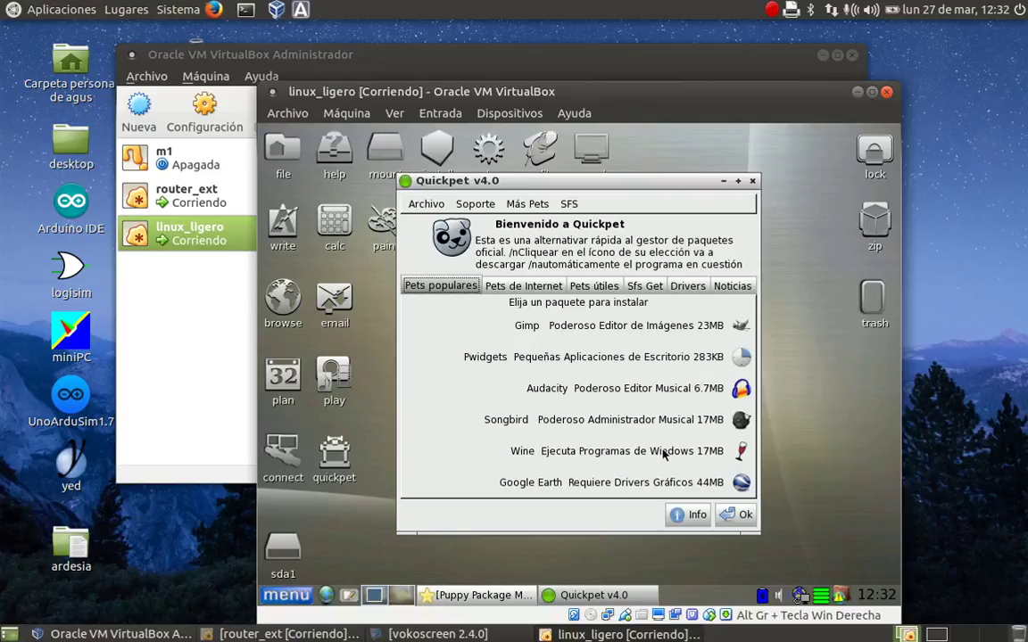
# - Install Wine-1.1.43-Lucid.pet from Quickpet's popular packages, including the Gecko package for Wine
pyautogui.click(741, 452)
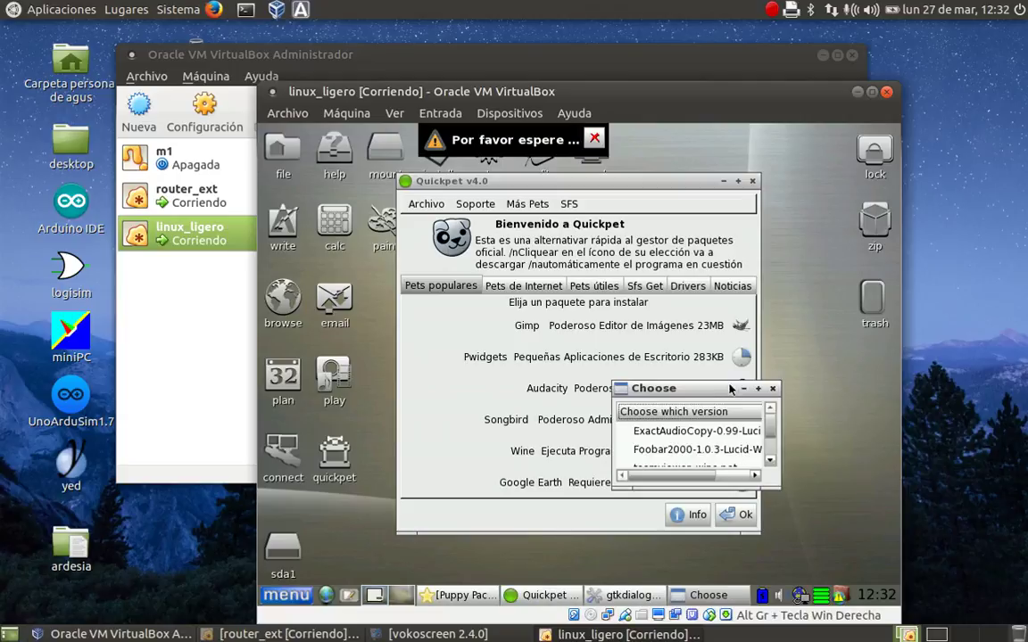
pyautogui.moveTo(719, 389); pyautogui.dragTo(478, 264)
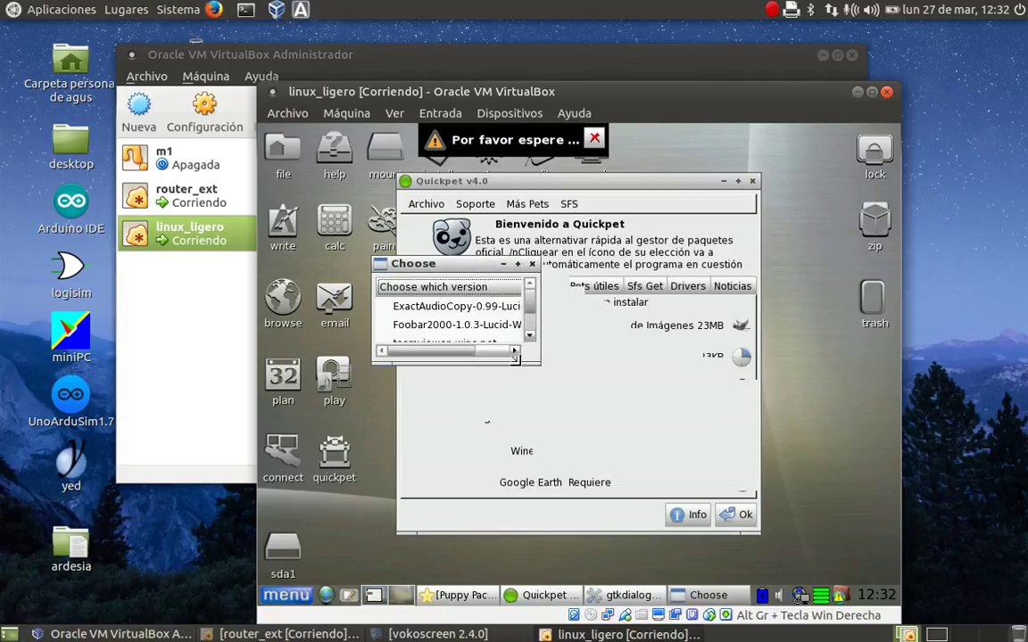
pyautogui.moveTo(535, 360); pyautogui.dragTo(691, 462)
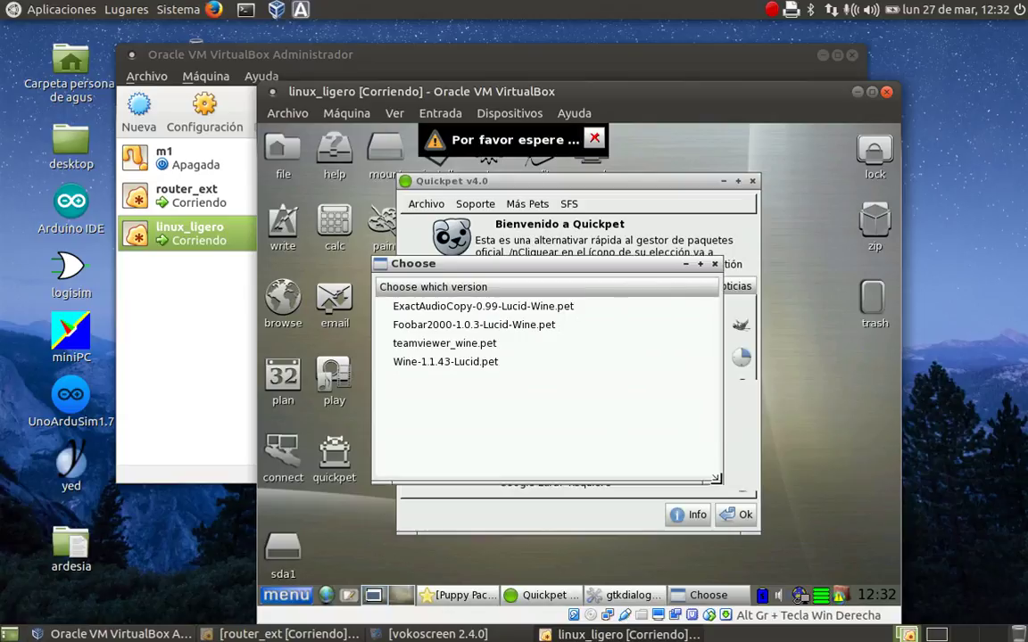
pyautogui.doubleClick(455, 363)
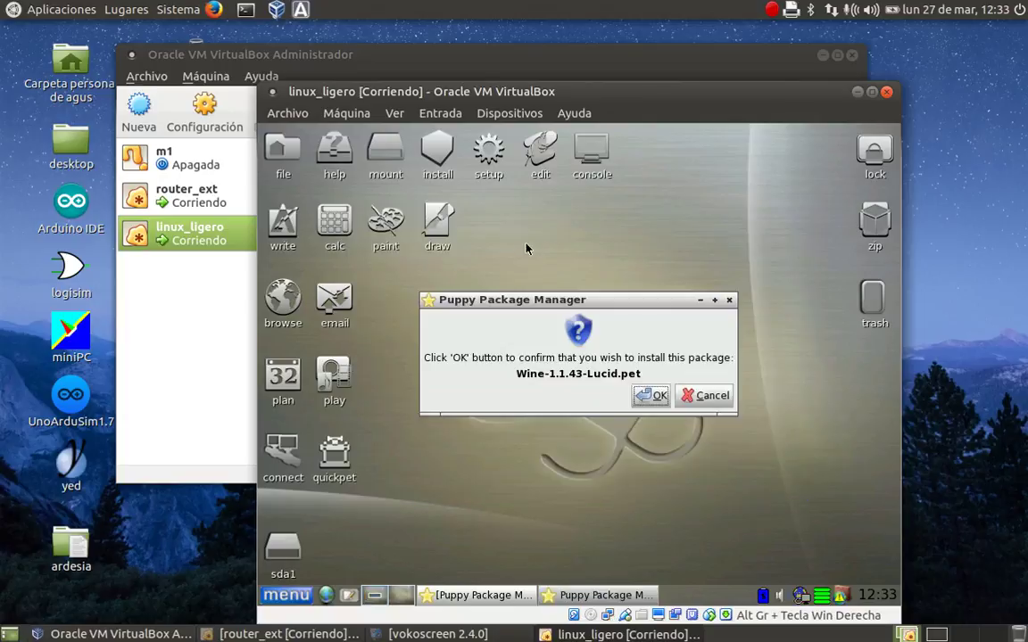
pyautogui.click(652, 396)
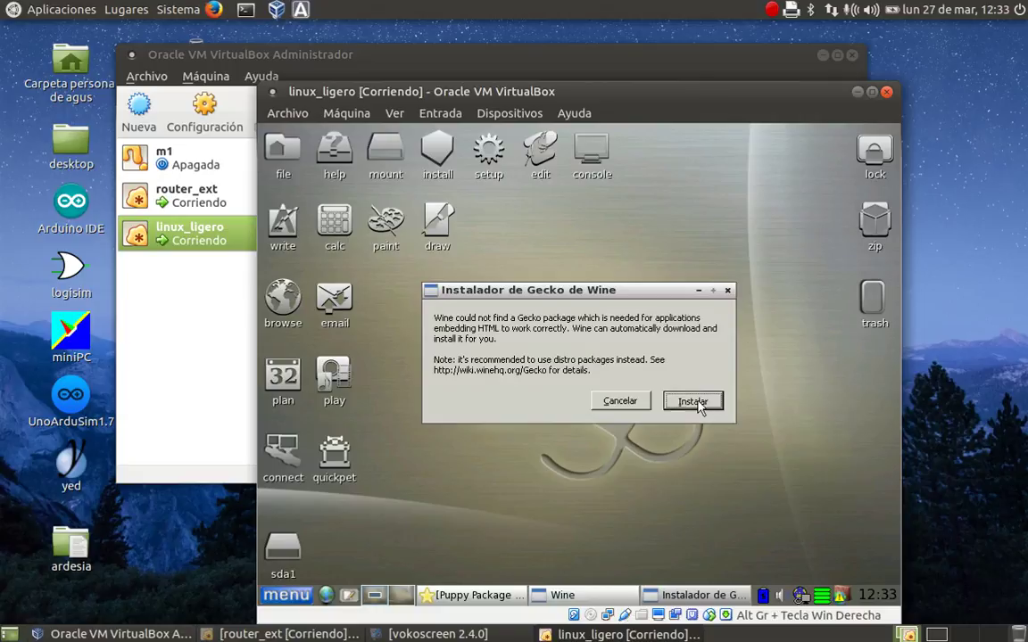
pyautogui.click(697, 402)
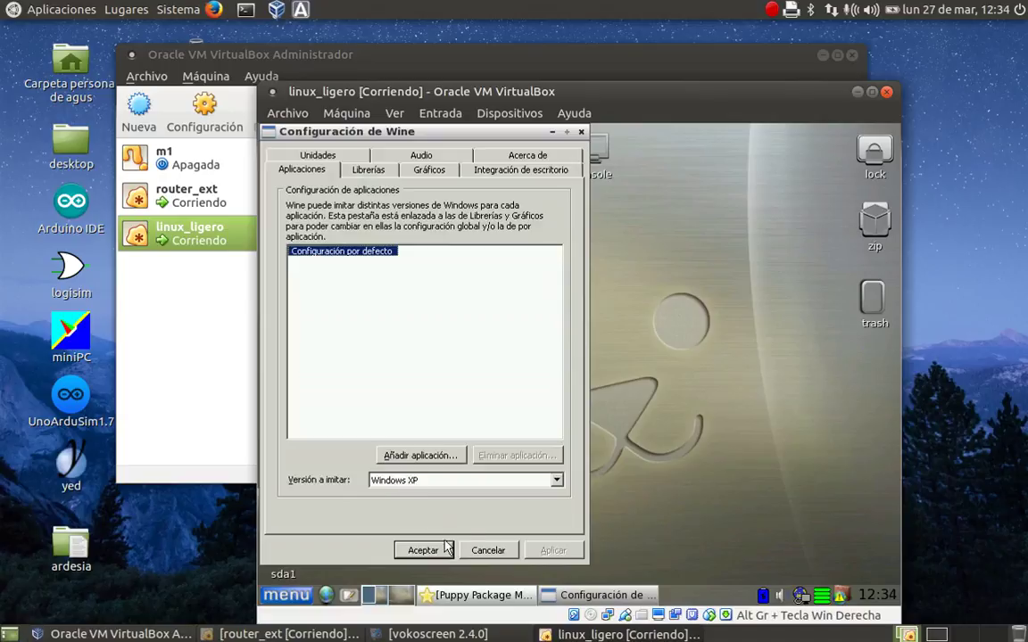
# - Browse the Windows versions Wine can imitate, choose Windows XP, and accept the Wine configuration
pyautogui.click(556, 480)
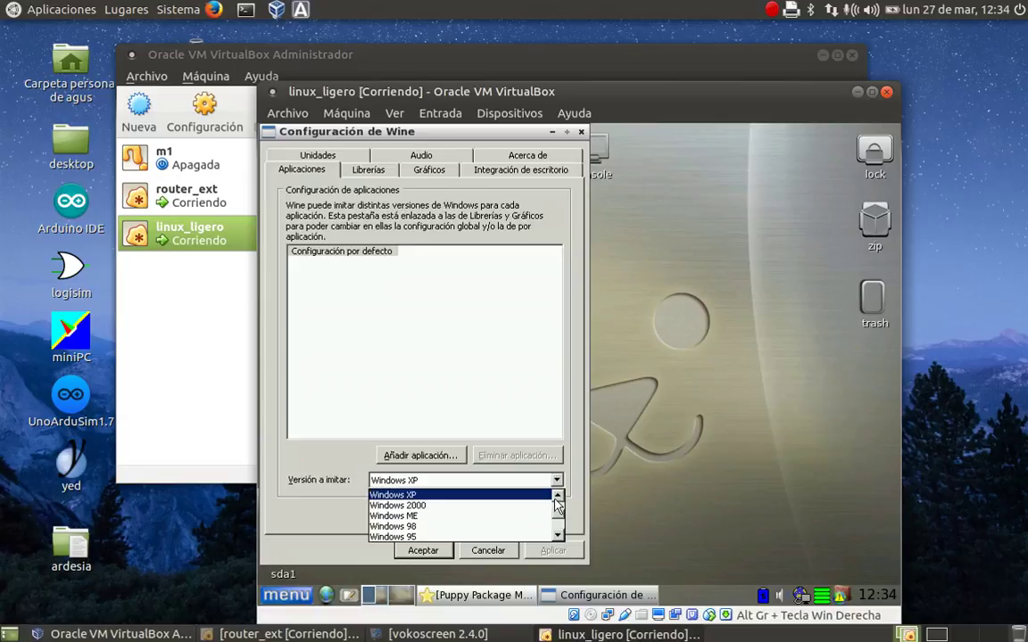
pyautogui.doubleClick(560, 495)
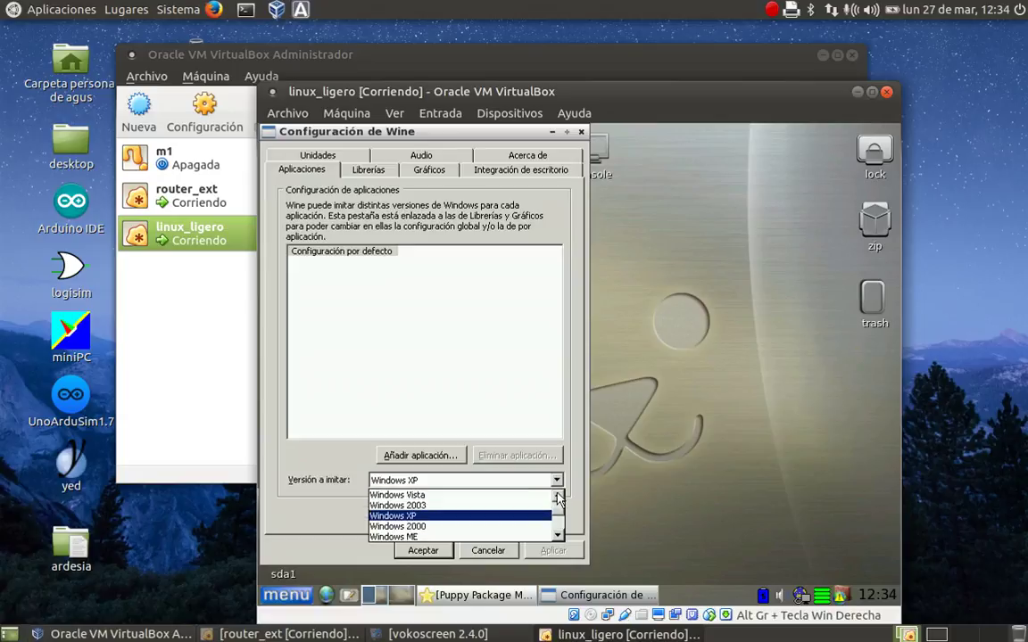
pyautogui.doubleClick(558, 497)
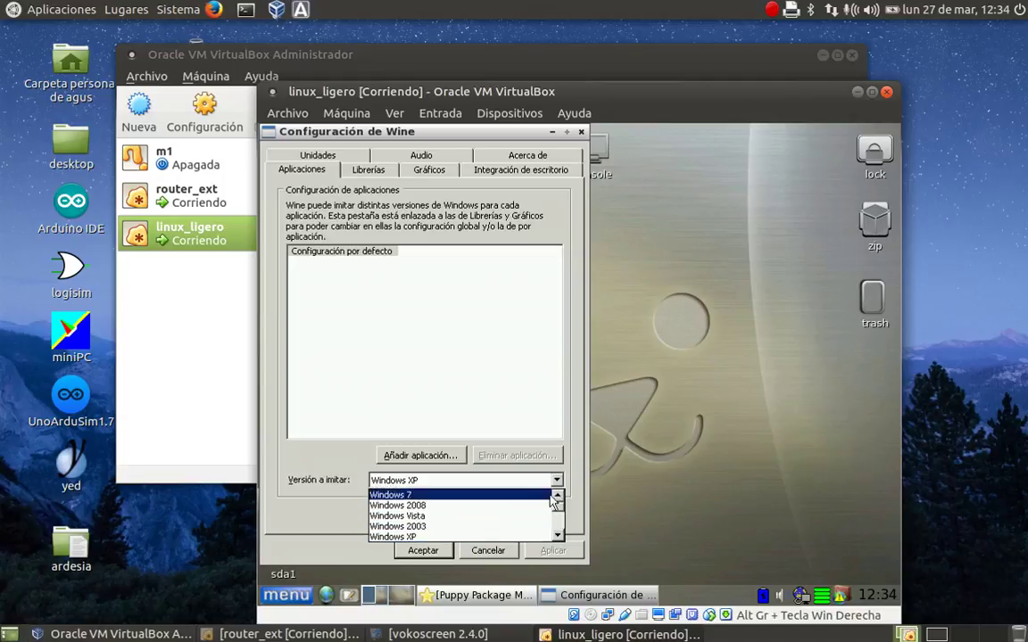
pyautogui.click(480, 538)
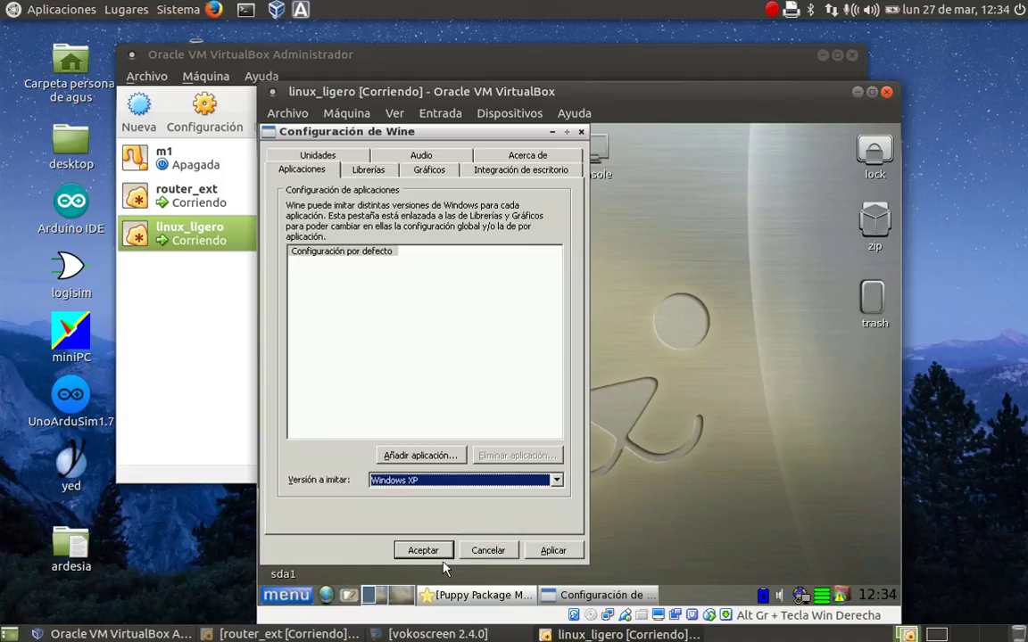
pyautogui.click(552, 552)
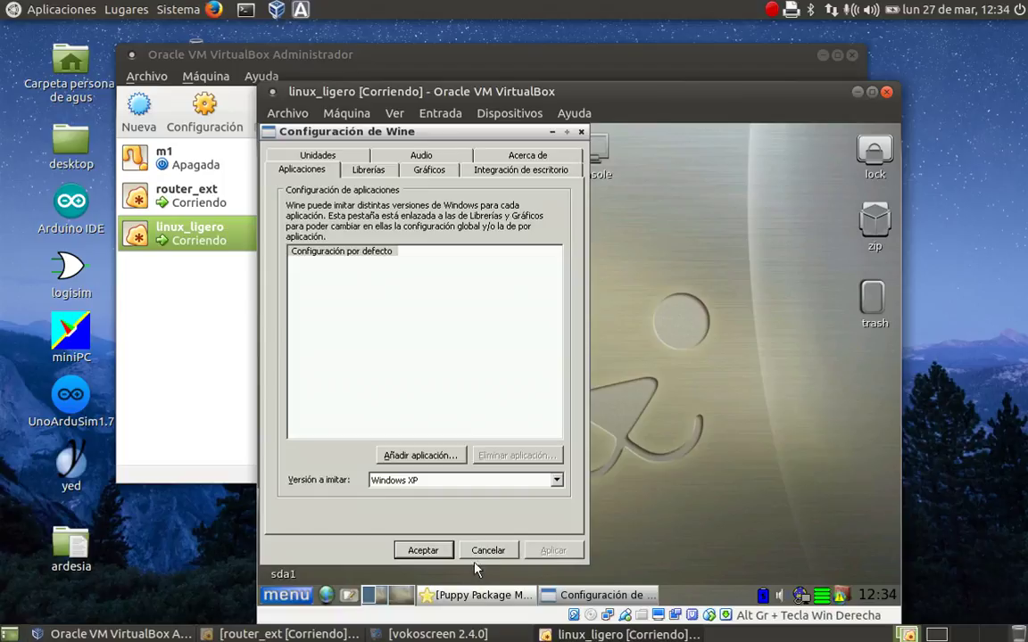
pyautogui.click(426, 552)
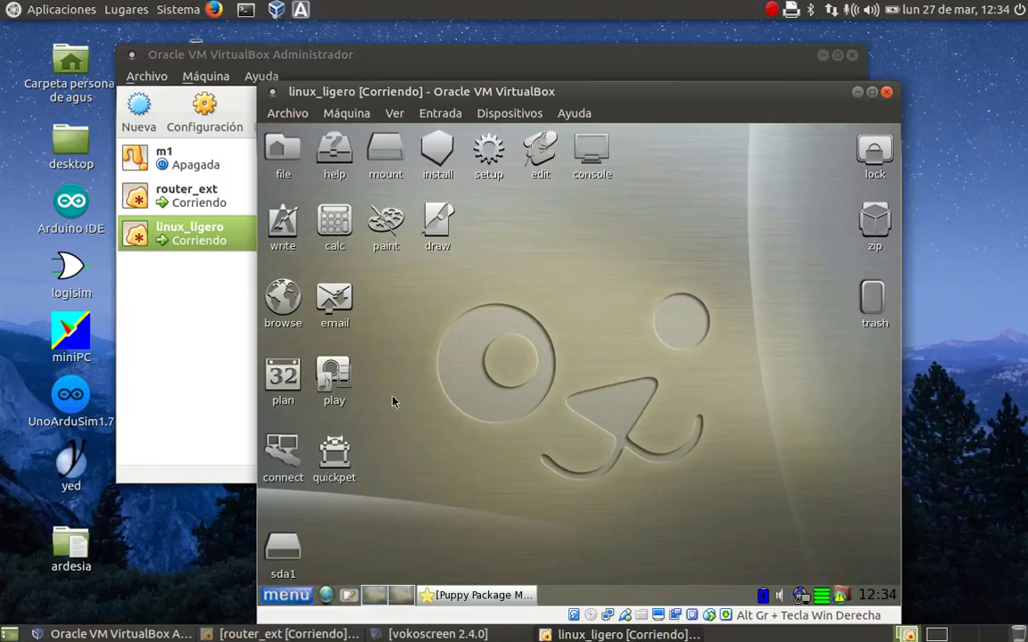
# - Dismiss the applications menu and acknowledge the Wine package installation
pyautogui.click(297, 601)
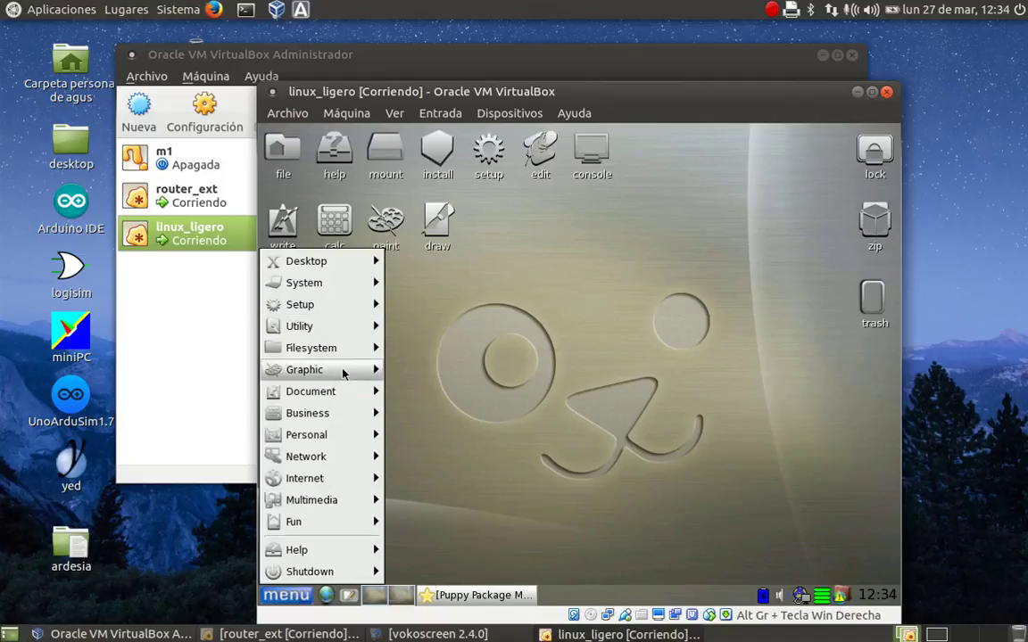
pyautogui.press('Escape')
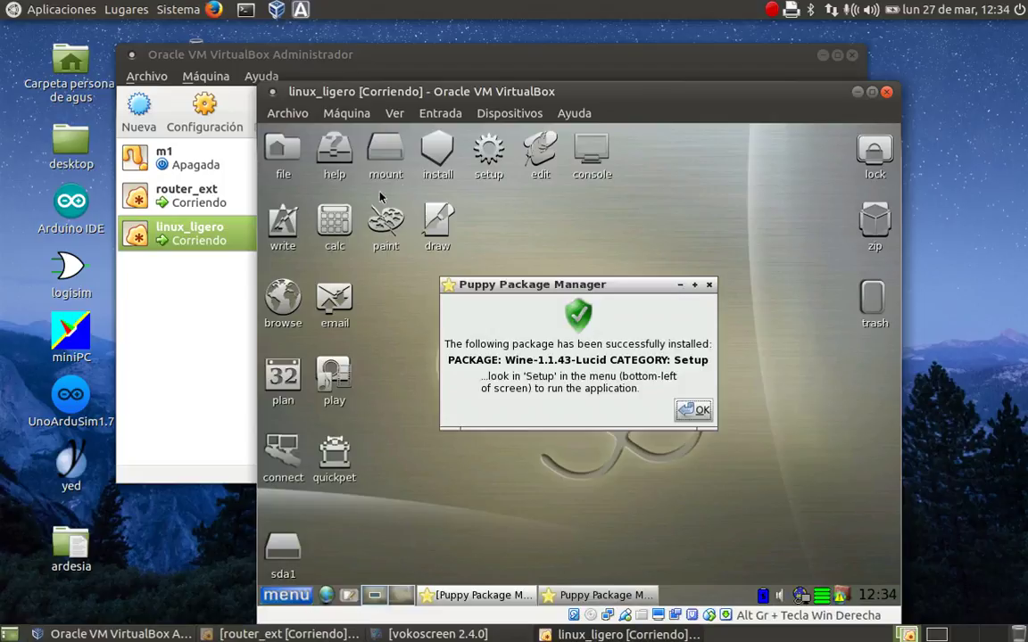
pyautogui.click(697, 411)
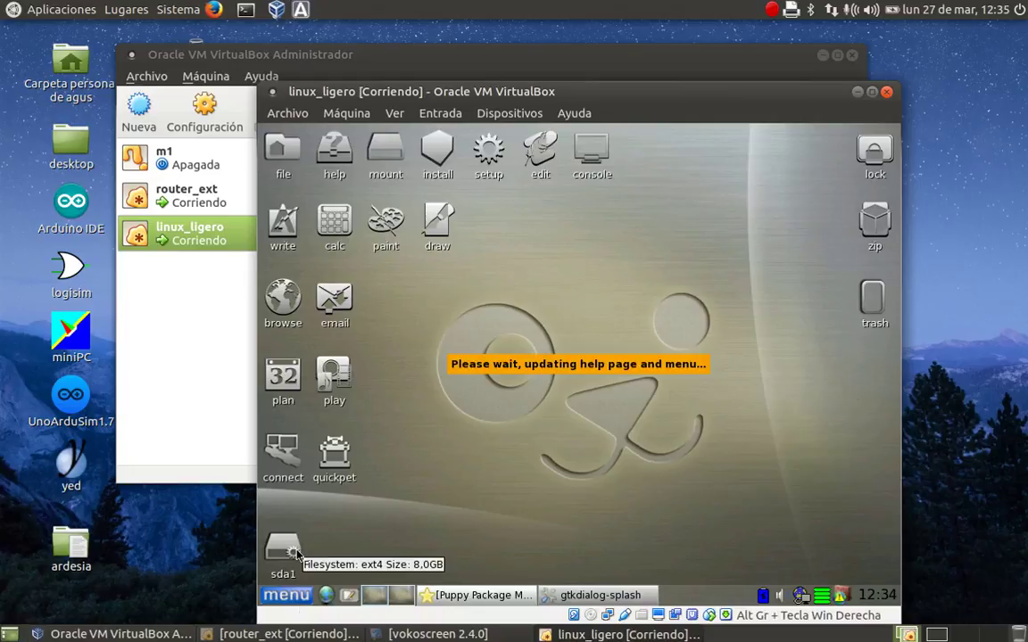
# - Open the sda1 drive to view its root folders and close both of its file windows
pyautogui.click(296, 551)
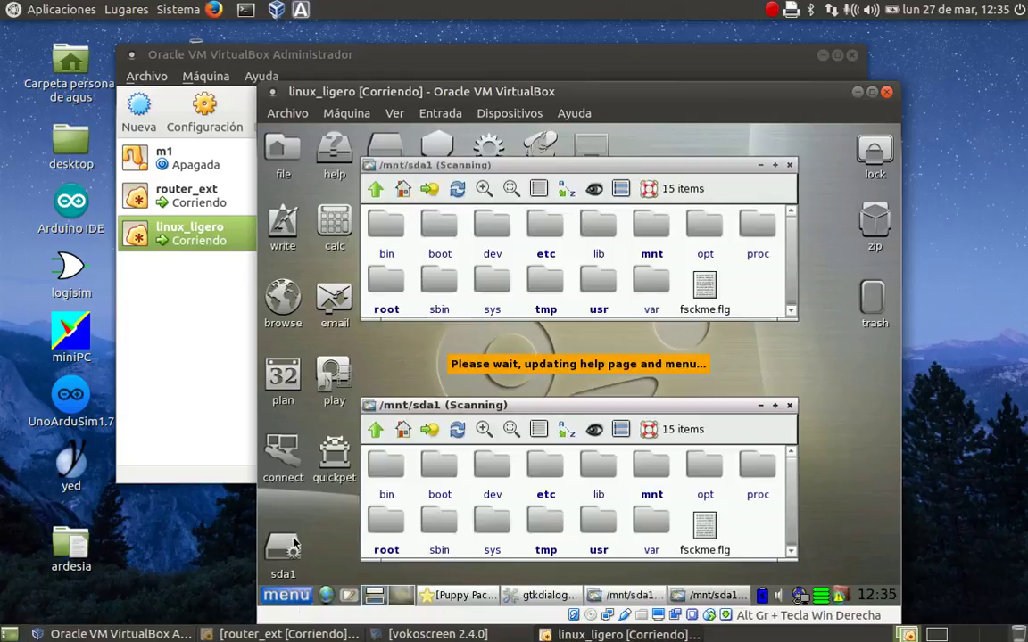
pyautogui.click(787, 166)
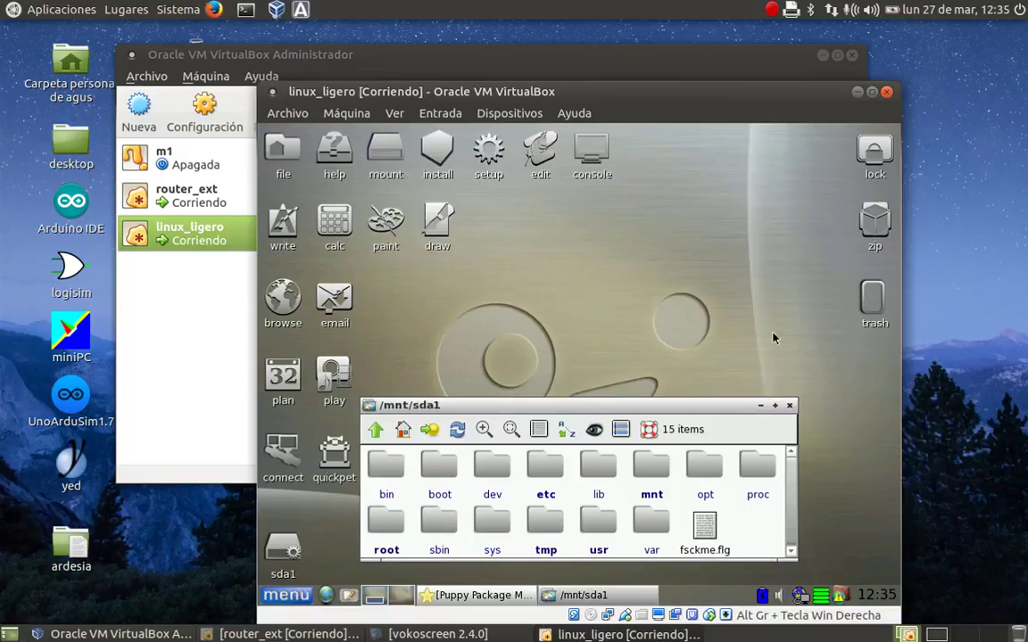
pyautogui.click(788, 405)
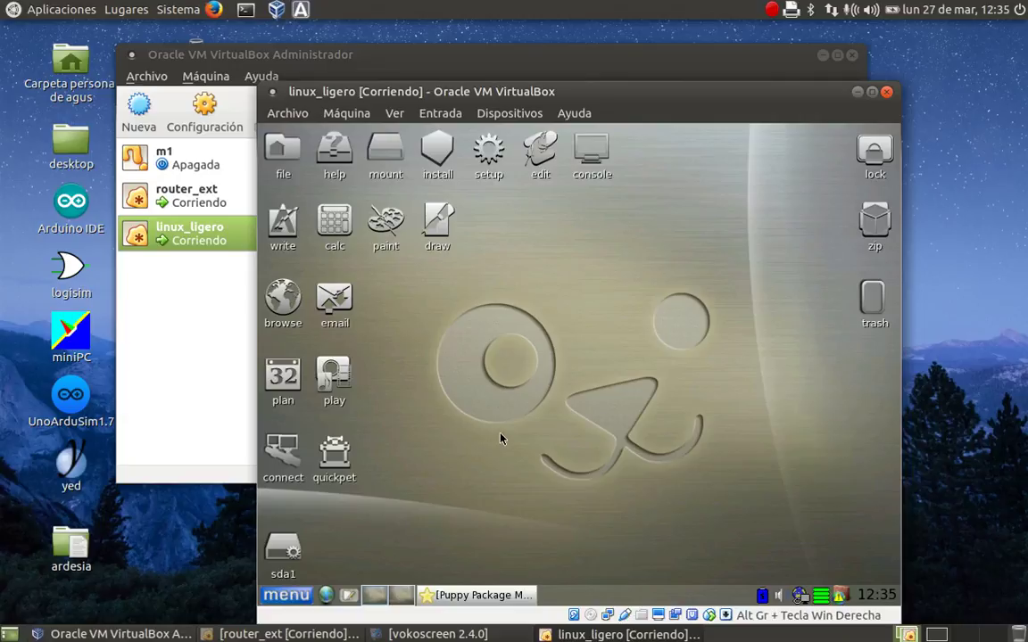
# - Exit the graphical session to the text console and restart the virtual machine with reboot
pyautogui.hotkey('ctrl', 'alt', 'BackSpace')
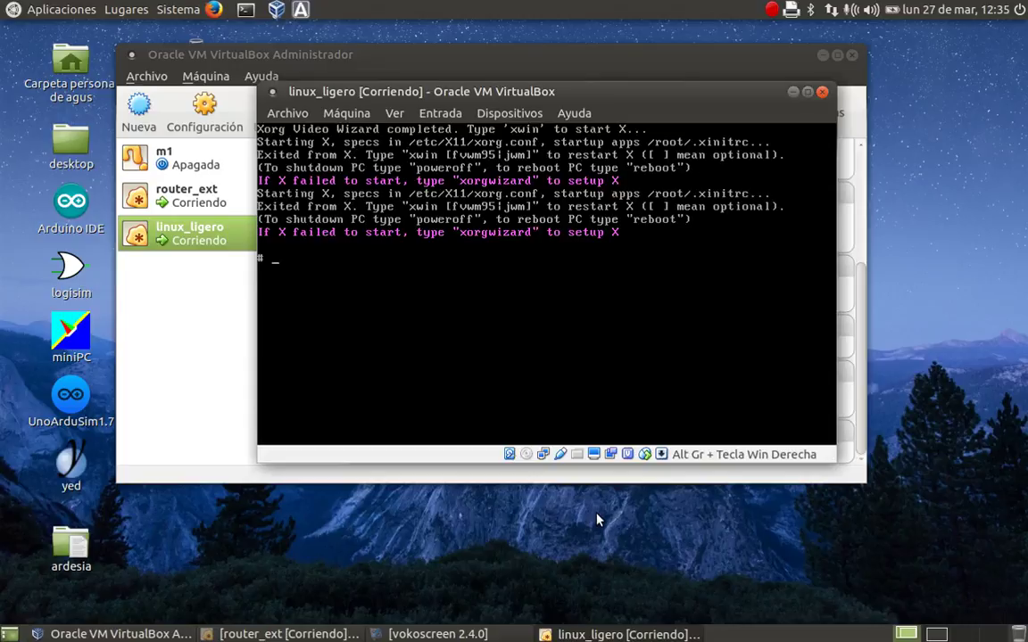
pyautogui.write('reboot')
pyautogui.press('Return')
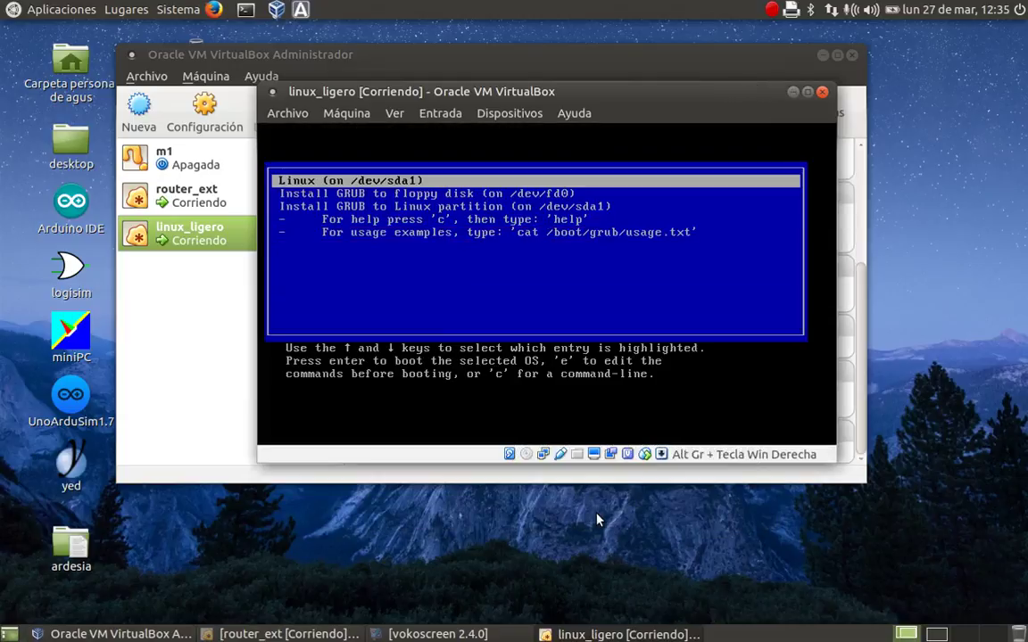
# - Power off the linux_ligero virtual machine from its boot menu screen instead of saving its state
pyautogui.press('Down')
pyautogui.press('Up')
pyautogui.click(822, 93)
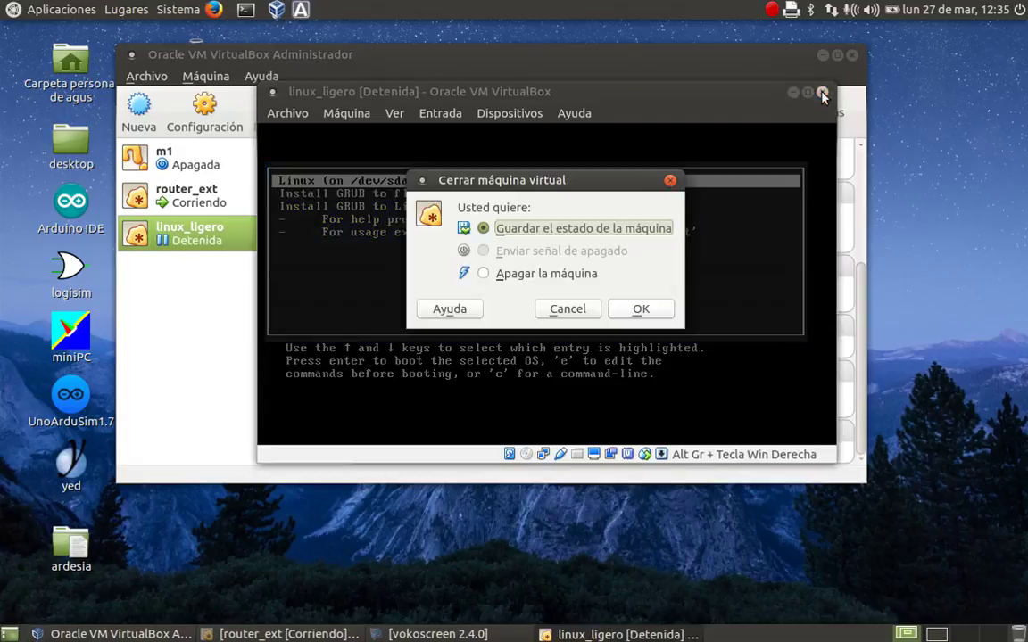
pyautogui.click(587, 279)
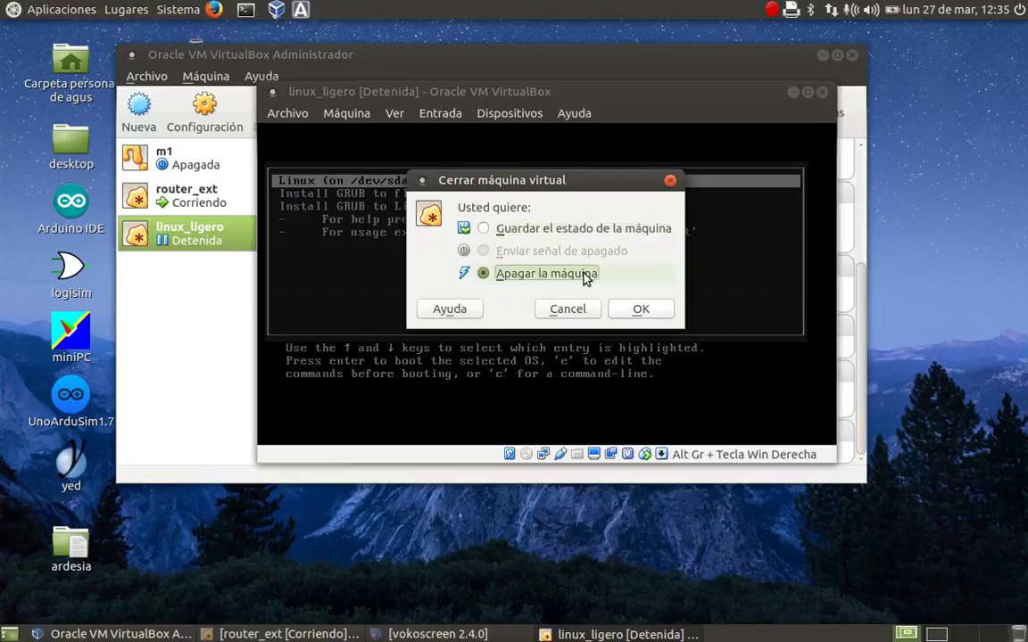
pyautogui.click(640, 310)
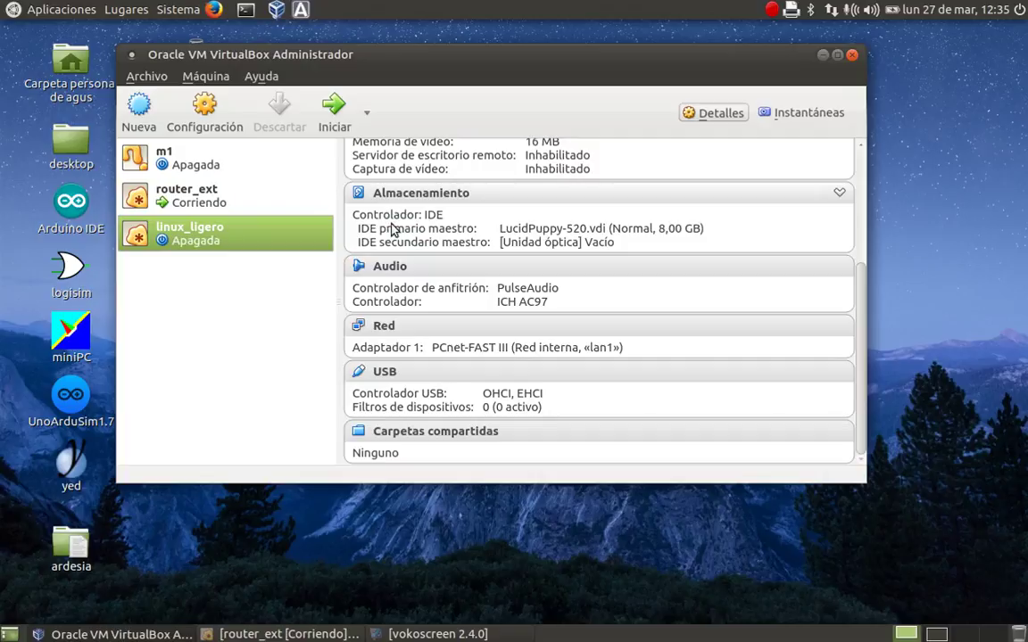
# - In linux_ligero's system settings, disable the floppy (Disquete) as a boot device and move it below the hard disk in the boot order
pyautogui.scroll(5, 404, 237)
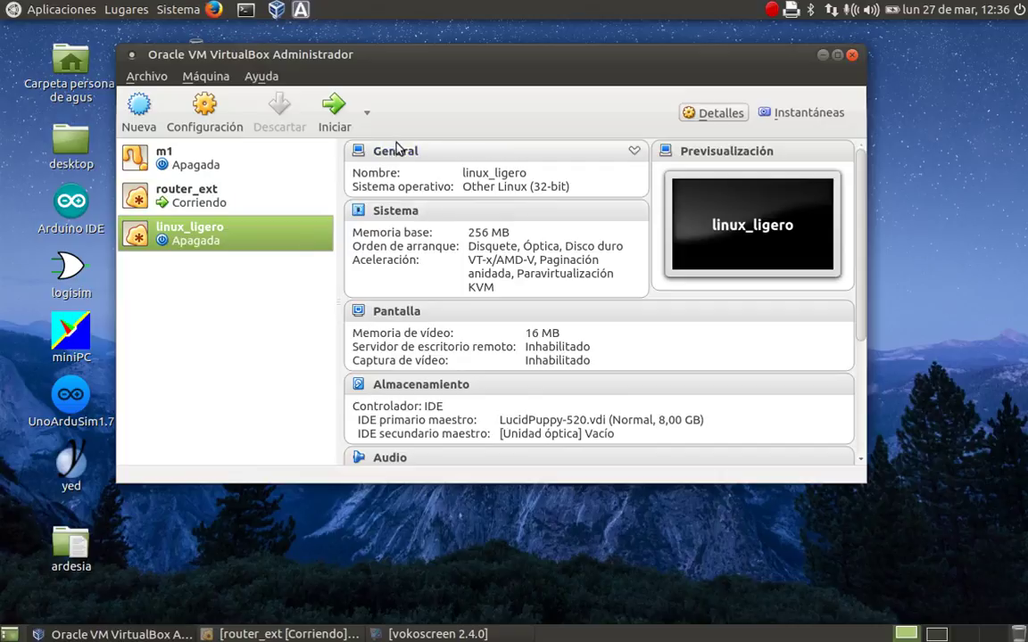
pyautogui.click(237, 112)
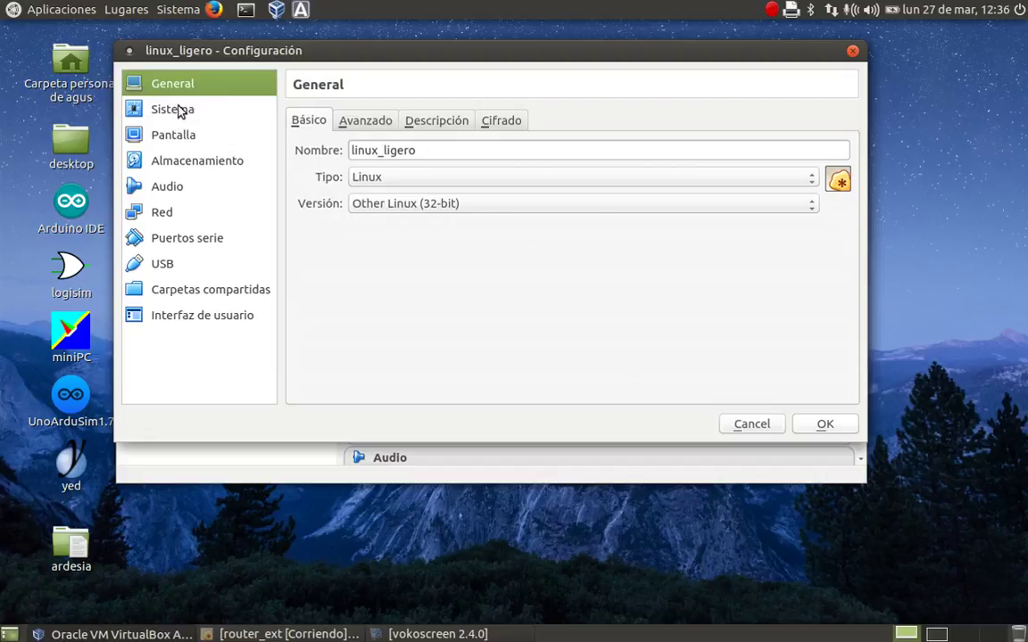
pyautogui.click(180, 111)
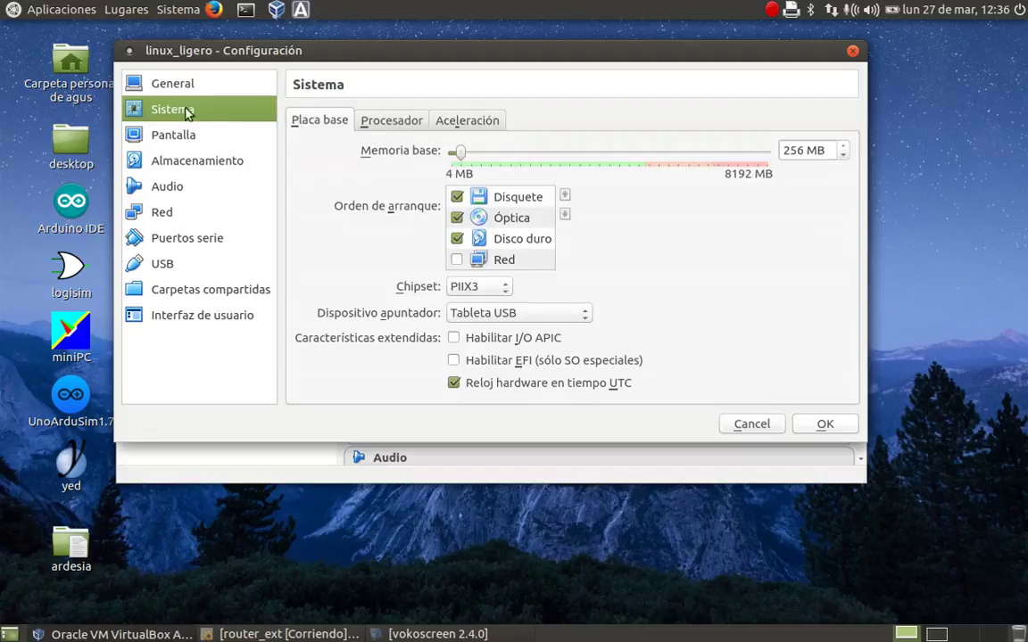
pyautogui.click(456, 197)
pyautogui.click(564, 216)
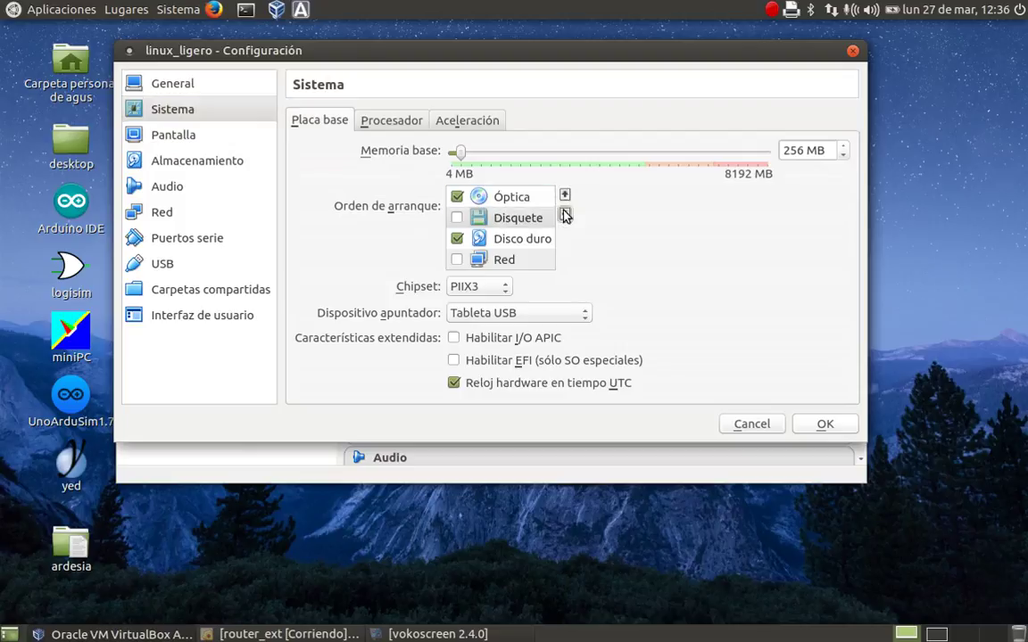
pyautogui.click(565, 216)
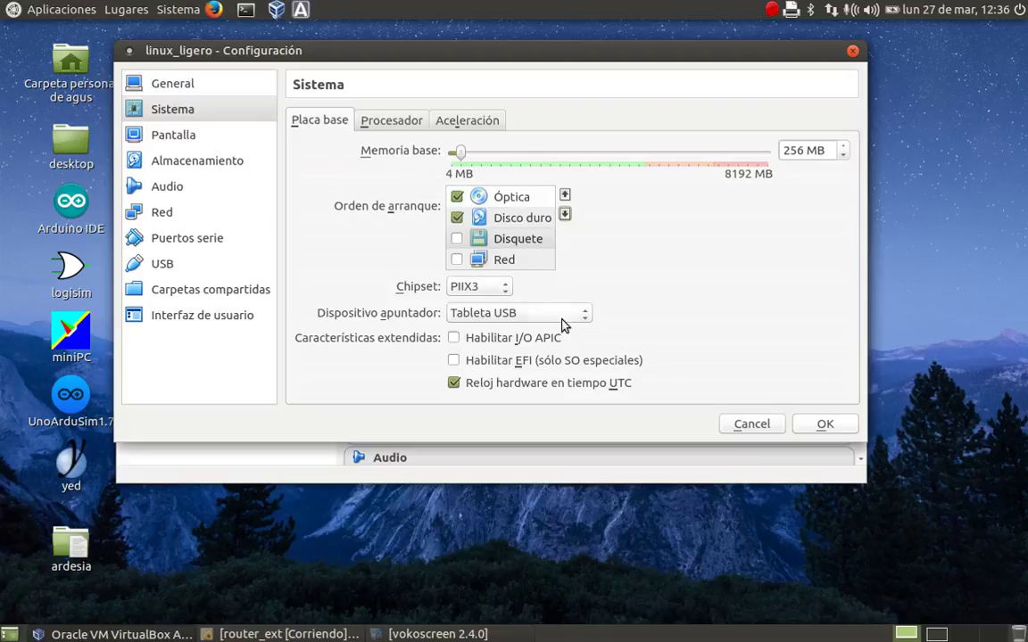
# - Set the machine's pointing device to Ratón PS/2 and save the configuration
pyautogui.click(586, 314)
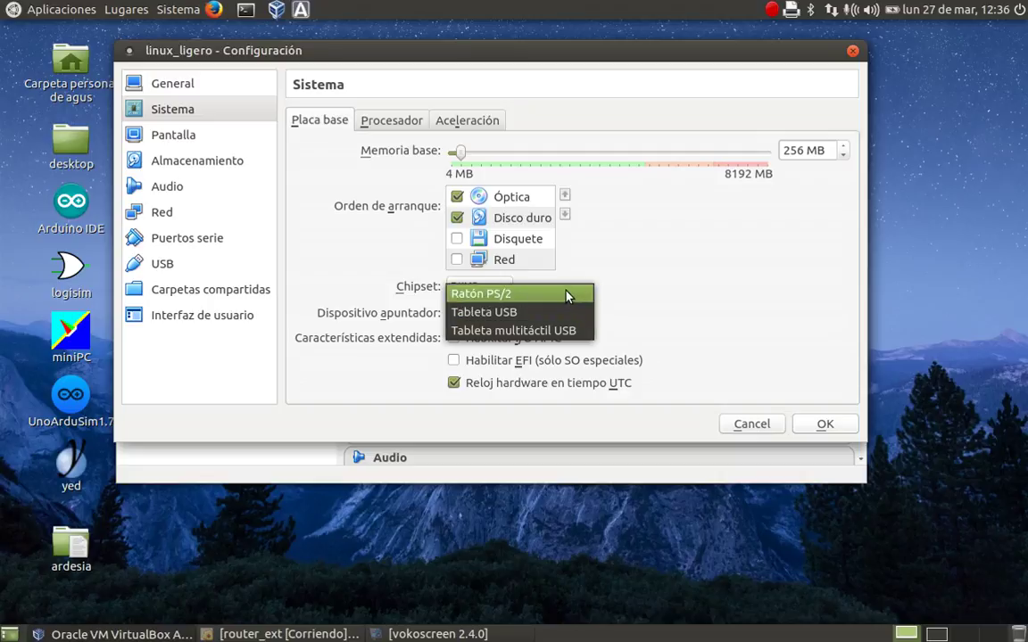
pyautogui.click(568, 295)
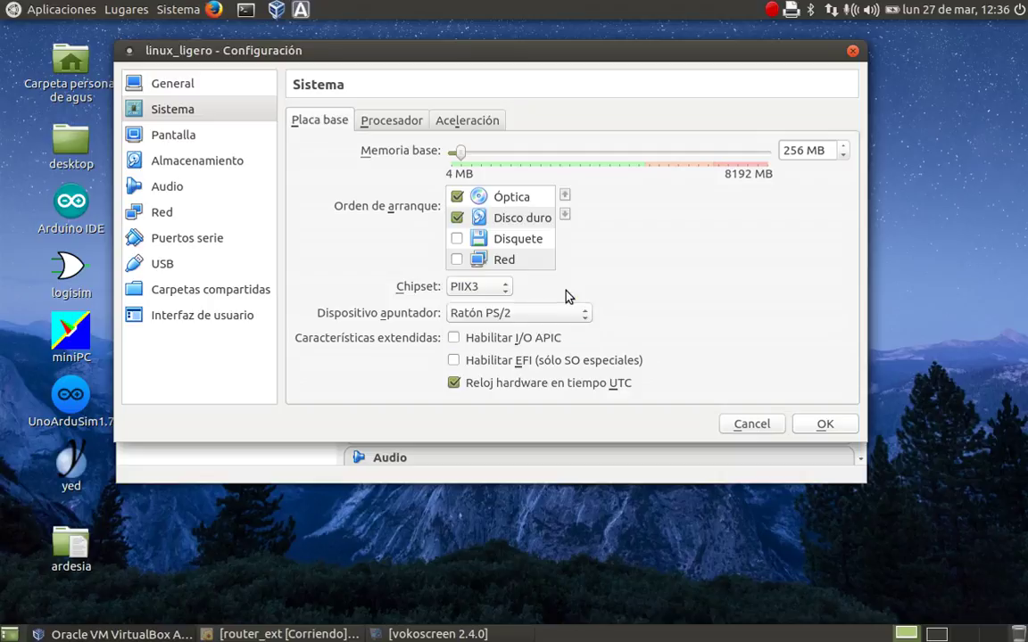
pyautogui.click(815, 427)
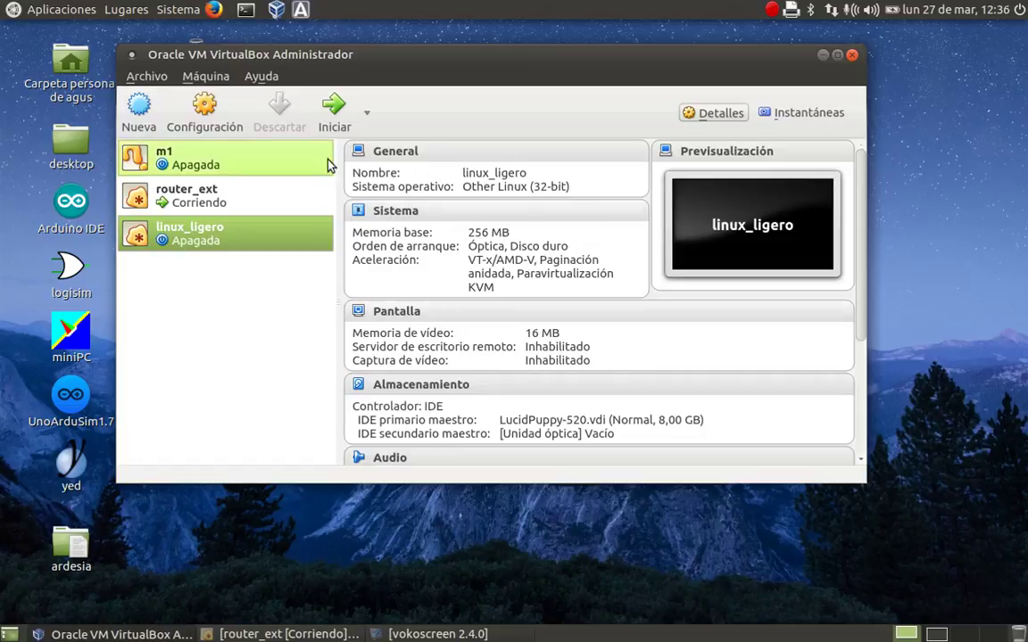
# - Start linux_ligero with the Linux entry on /dev/sda1 and open the Dillo browser in Puppy
pyautogui.click(335, 115)
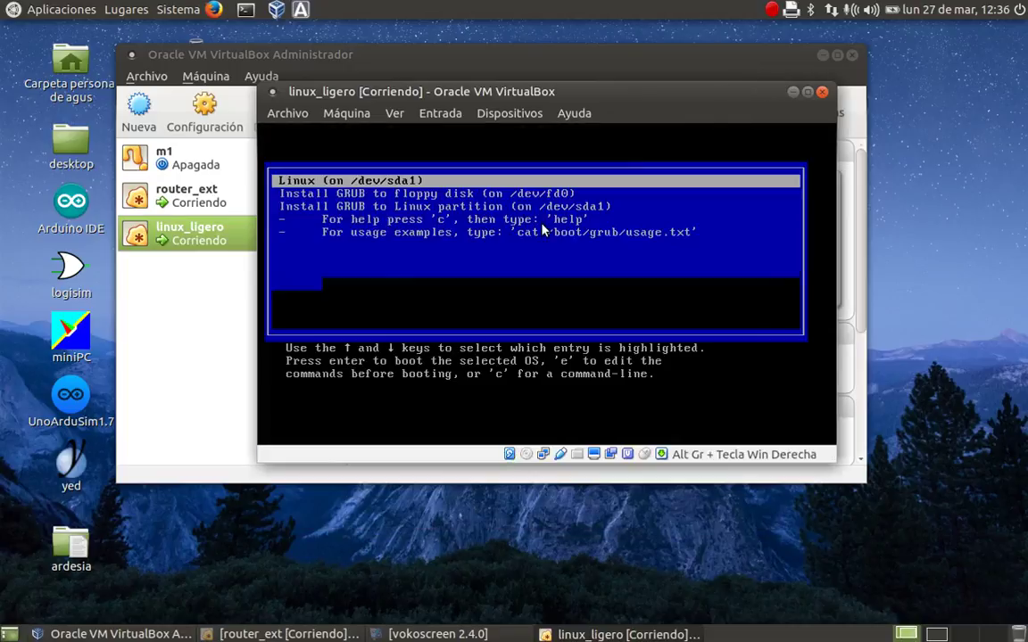
pyautogui.press('Return')
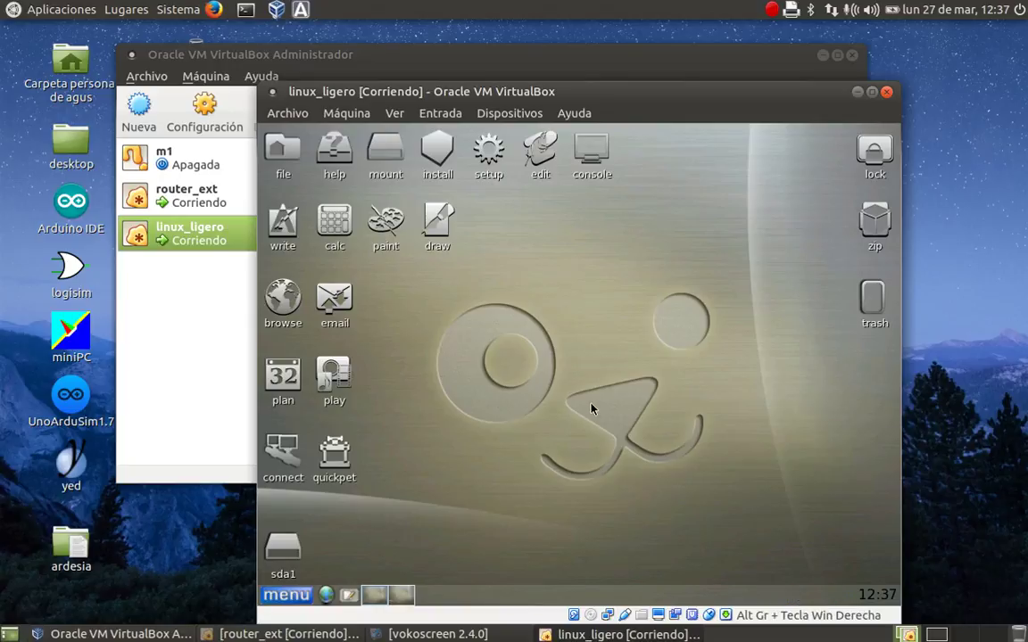
pyautogui.click(286, 594)
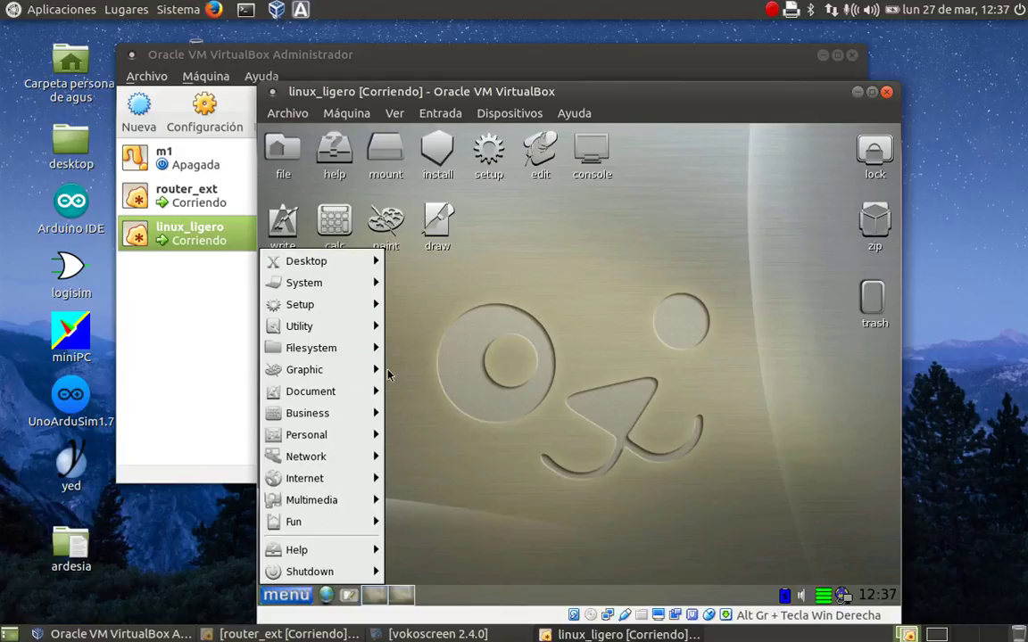
pyautogui.moveTo(325, 485)
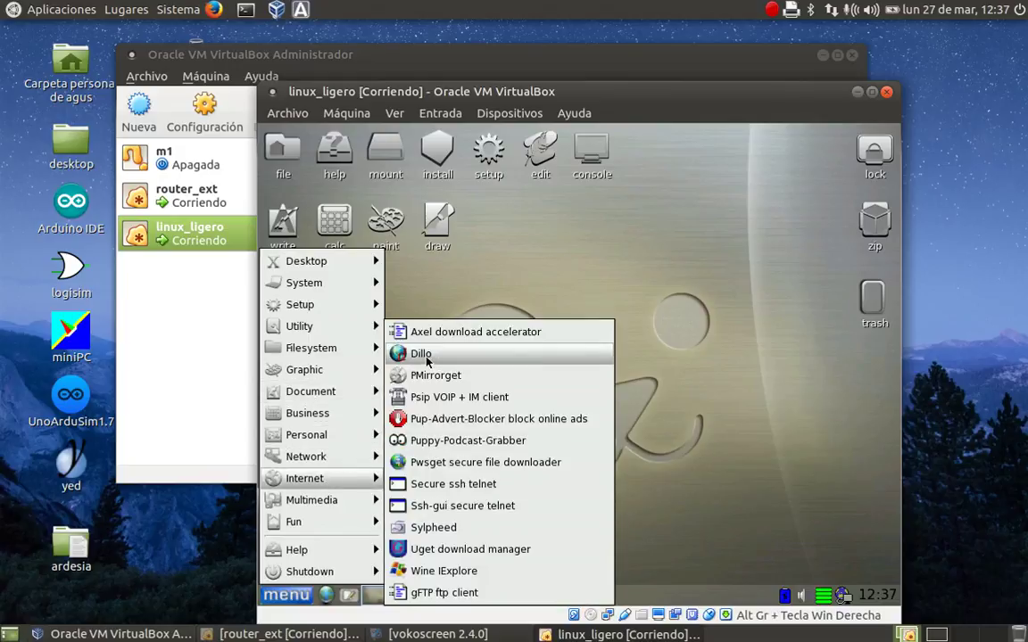
pyautogui.click(426, 357)
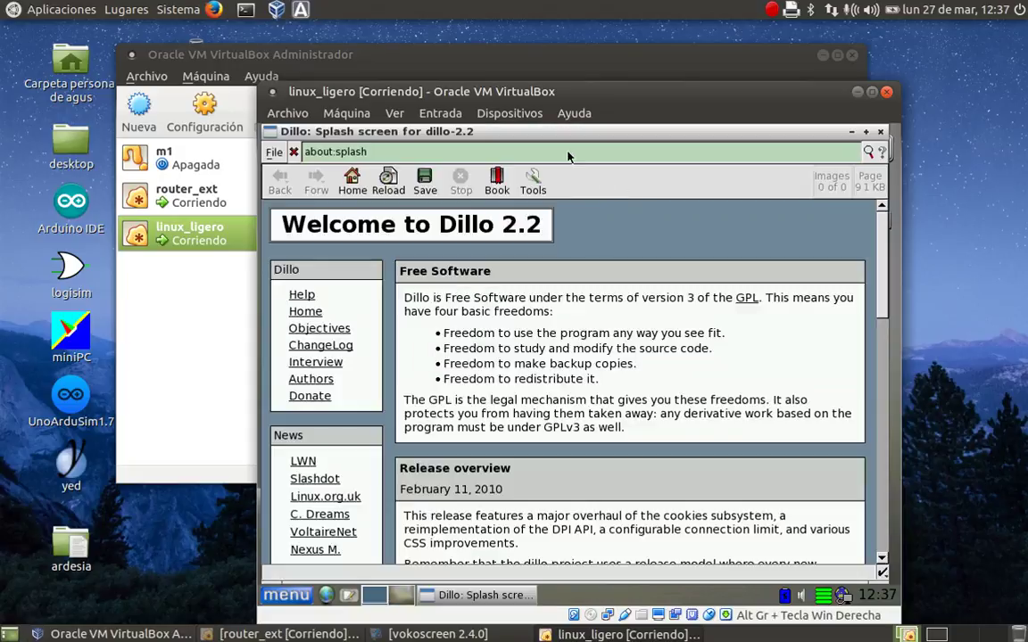
pyautogui.press('BackSpace')
pyautogui.press('BackSpace')
pyautogui.press('BackSpace')
pyautogui.press('BackSpace')
pyautogui.press('BackSpace')
pyautogui.press('BackSpace')
pyautogui.press('BackSpace')
pyautogui.press('BackSpace')
pyautogui.press('BackSpace')
pyautogui.press('BackSpace')
pyautogui.press('BackSpace')
pyautogui.press('BackSpace')
pyautogui.write('www')
pyautogui.write('.g')
pyautogui.write('oog')
pyautogui.write('le.com')
pyautogui.press('Return')
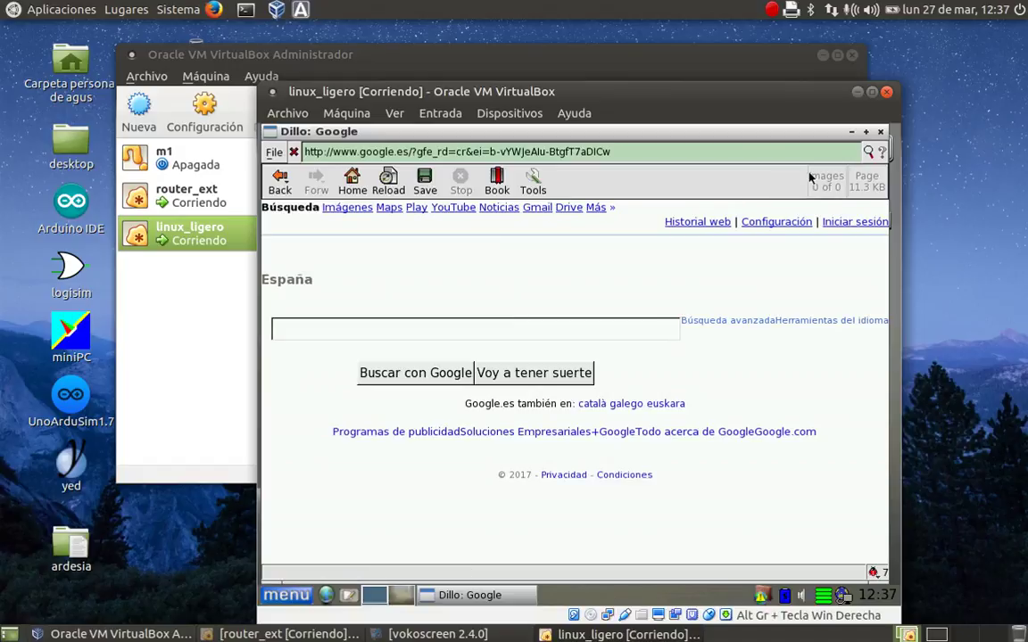
pyautogui.click(881, 132)
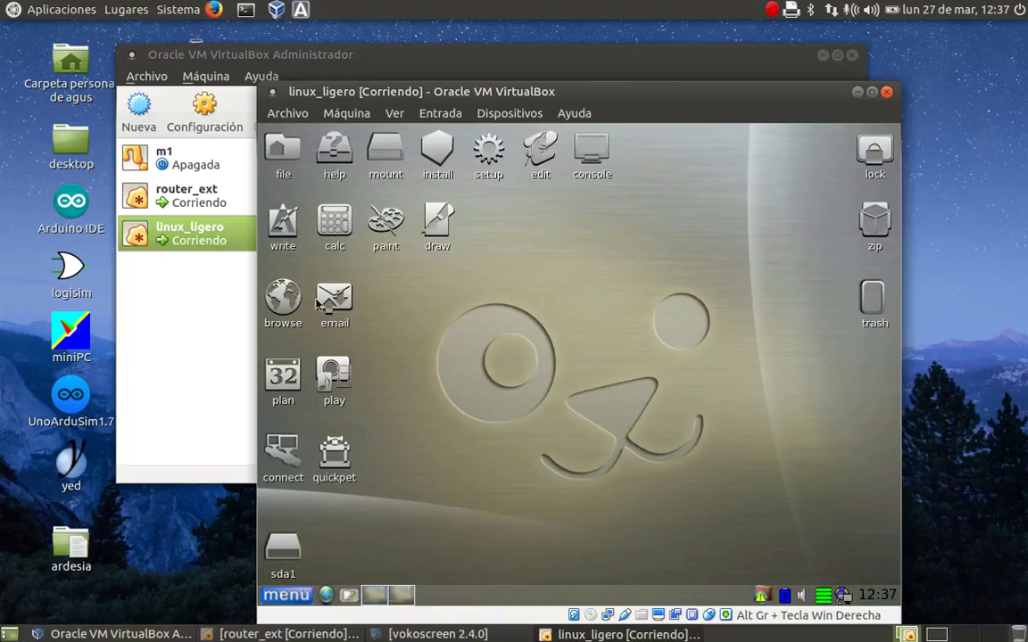
# - Install the Firefox-3.6.6-Lucid.pet package through the Browser Installer and acknowledge the package manager's completion dialog
pyautogui.click(280, 305)
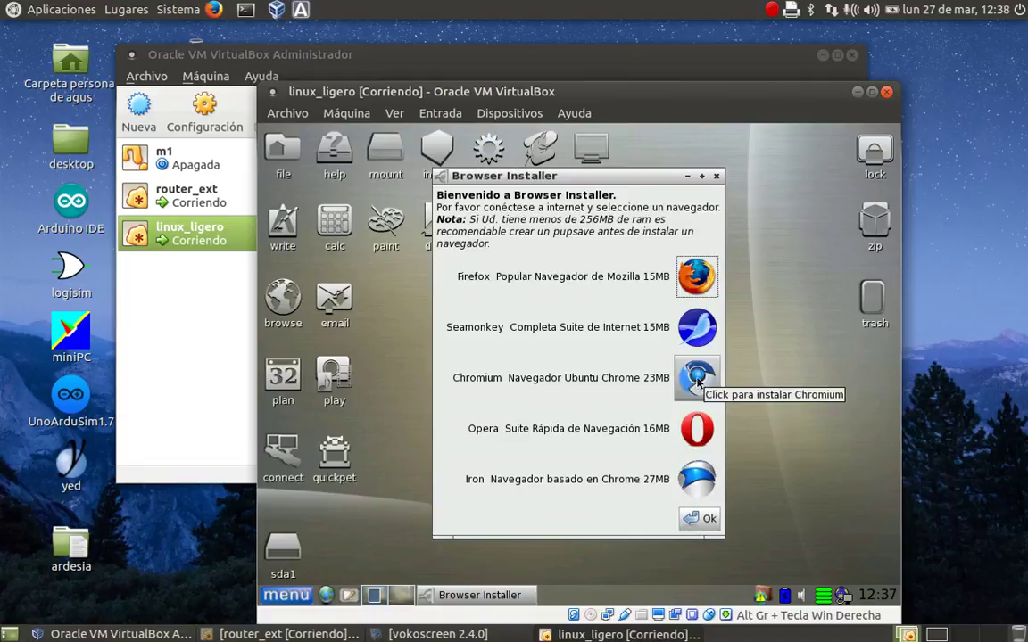
pyautogui.click(696, 282)
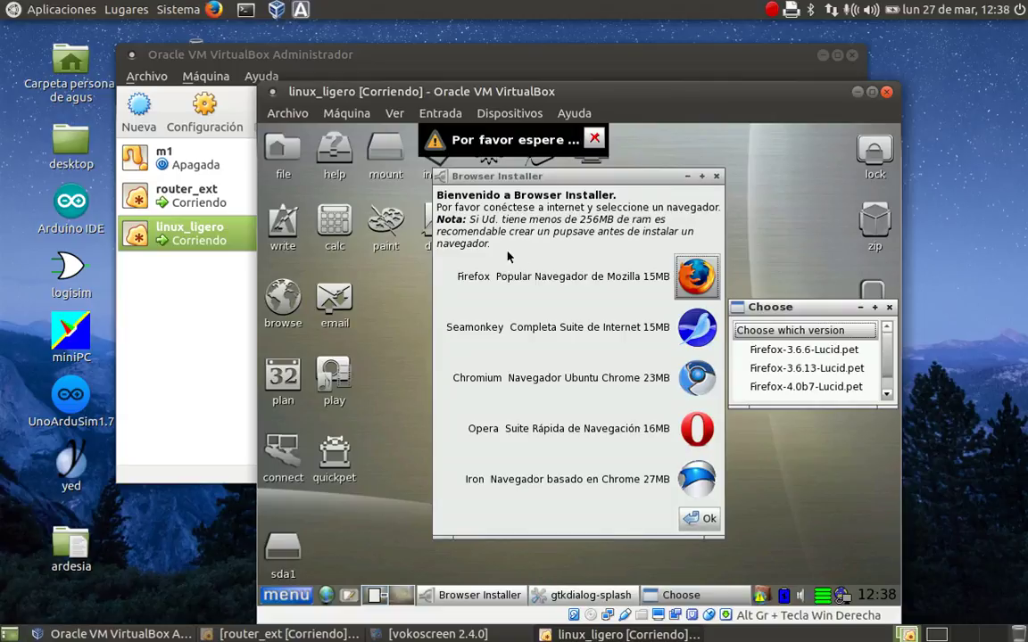
pyautogui.doubleClick(808, 350)
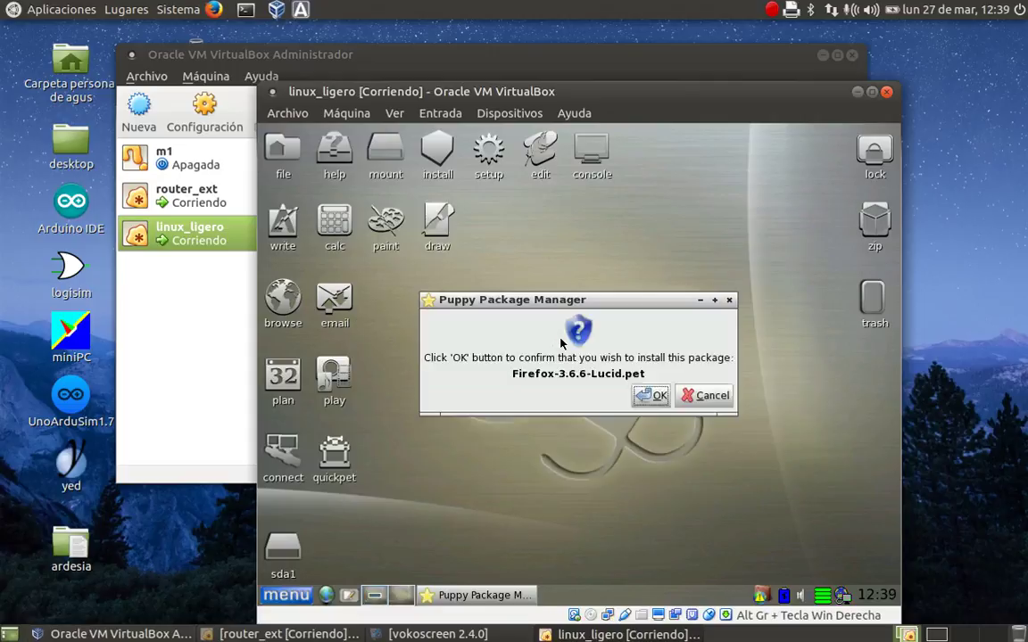
pyautogui.click(650, 395)
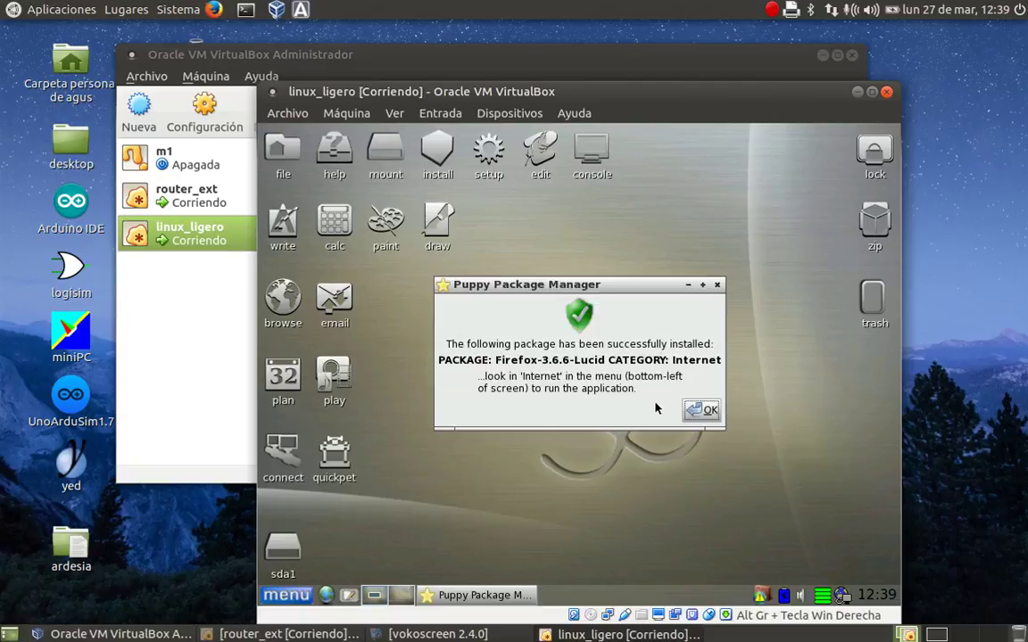
pyautogui.click(701, 411)
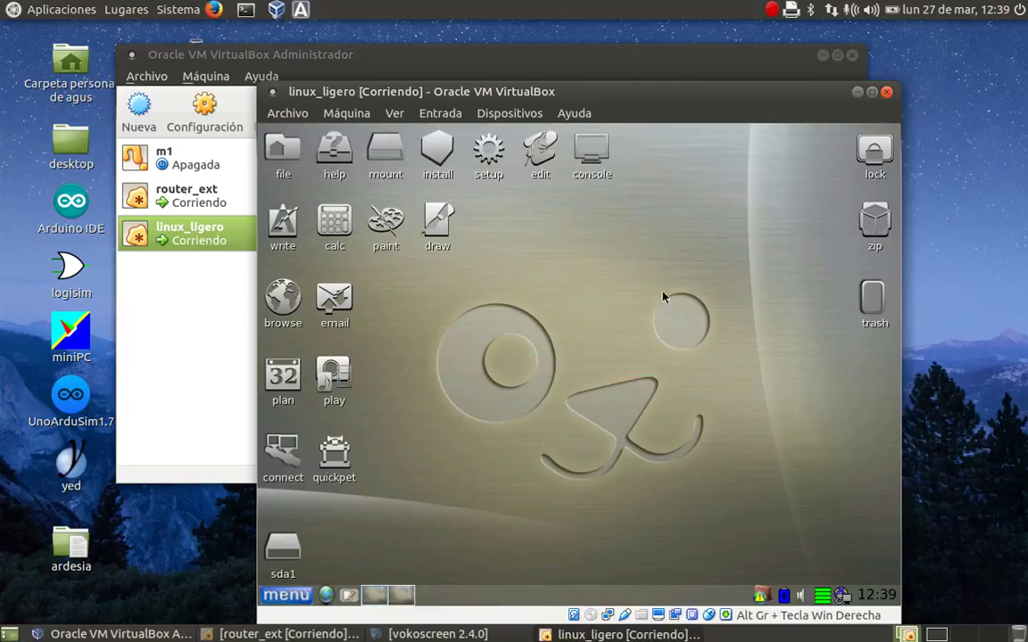
# - Check Puppy's Internet applications for a Firefox entry and dismiss the applications menu
pyautogui.click(287, 596)
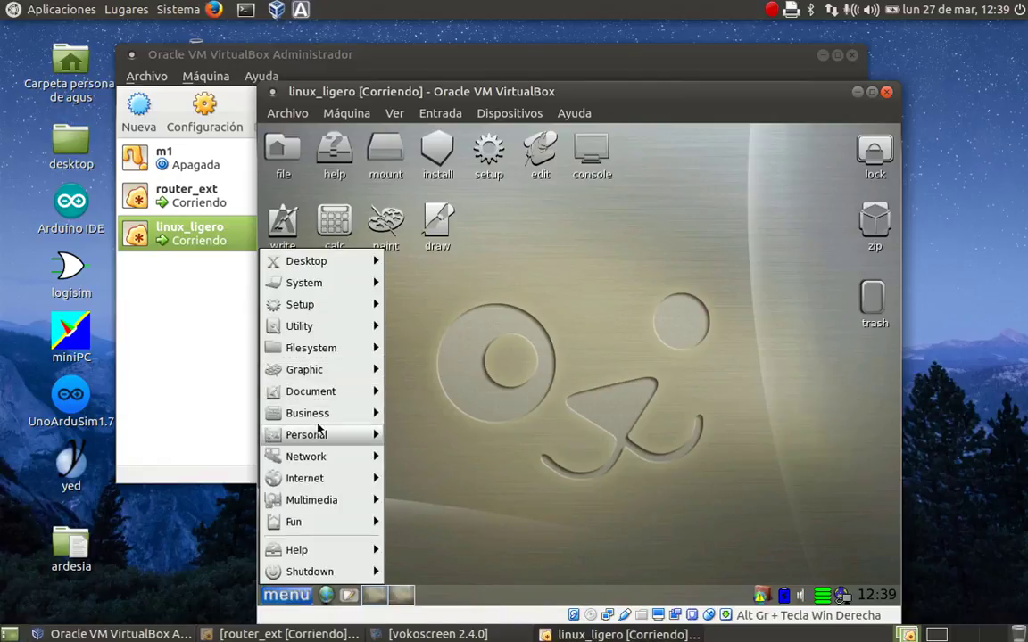
pyautogui.moveTo(322, 453)
pyautogui.moveTo(326, 479)
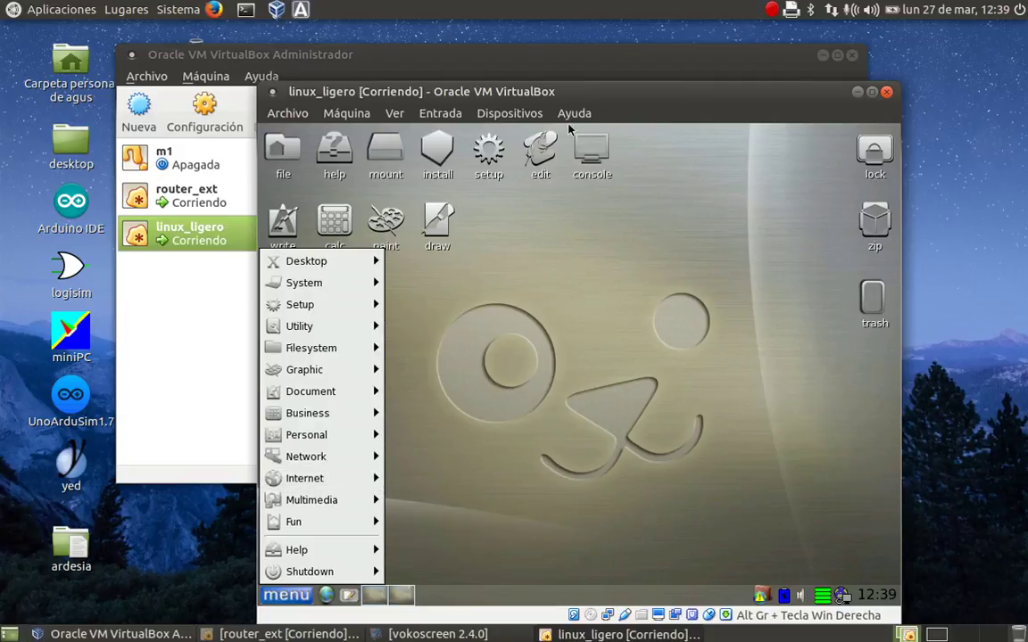
pyautogui.moveTo(361, 480)
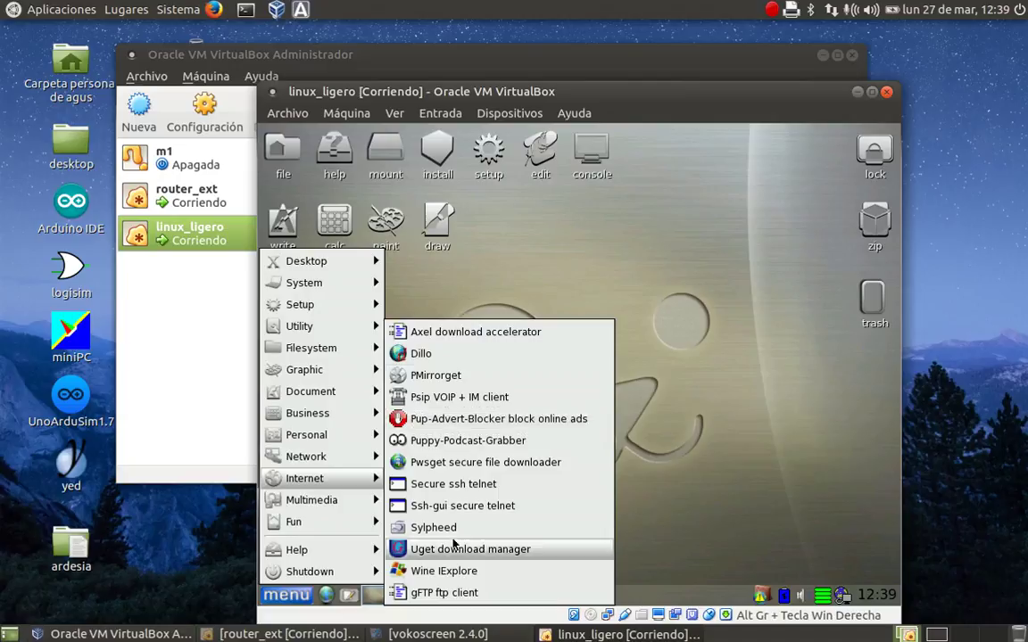
pyautogui.click(636, 266)
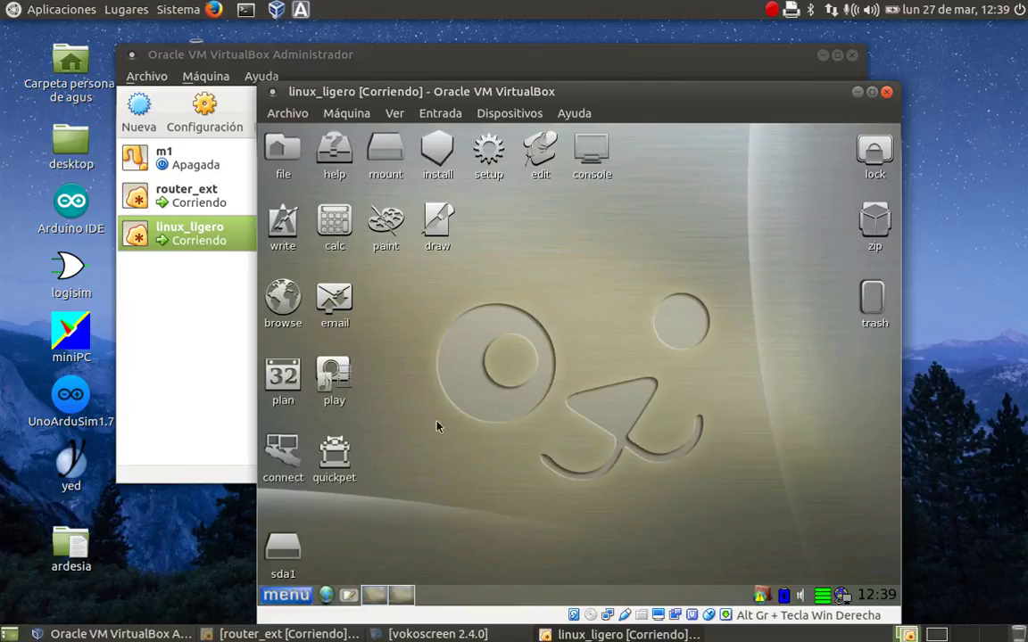
pyautogui.click(282, 600)
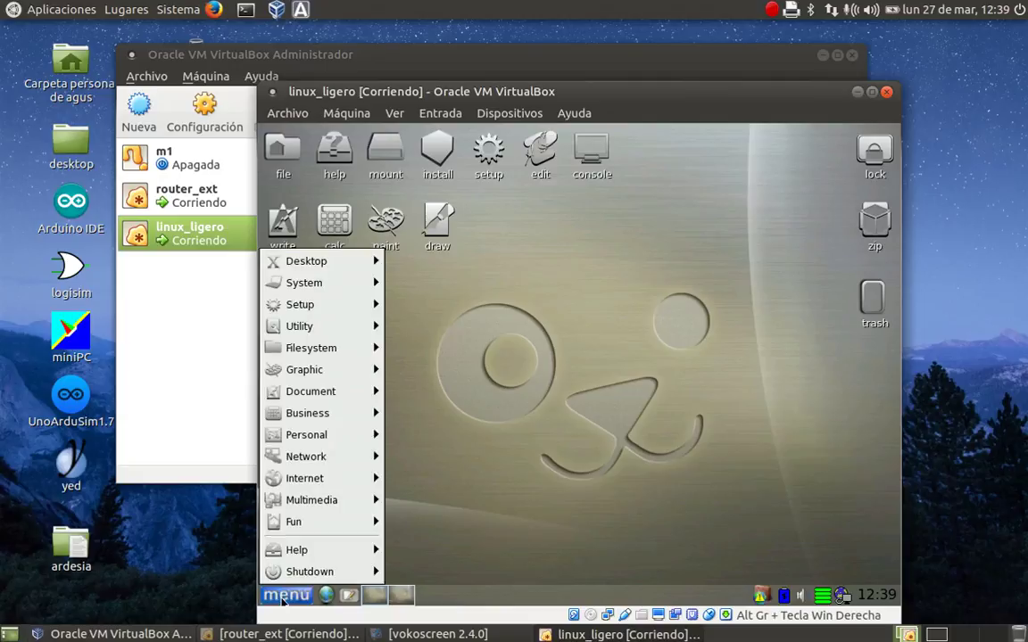
pyautogui.moveTo(336, 486)
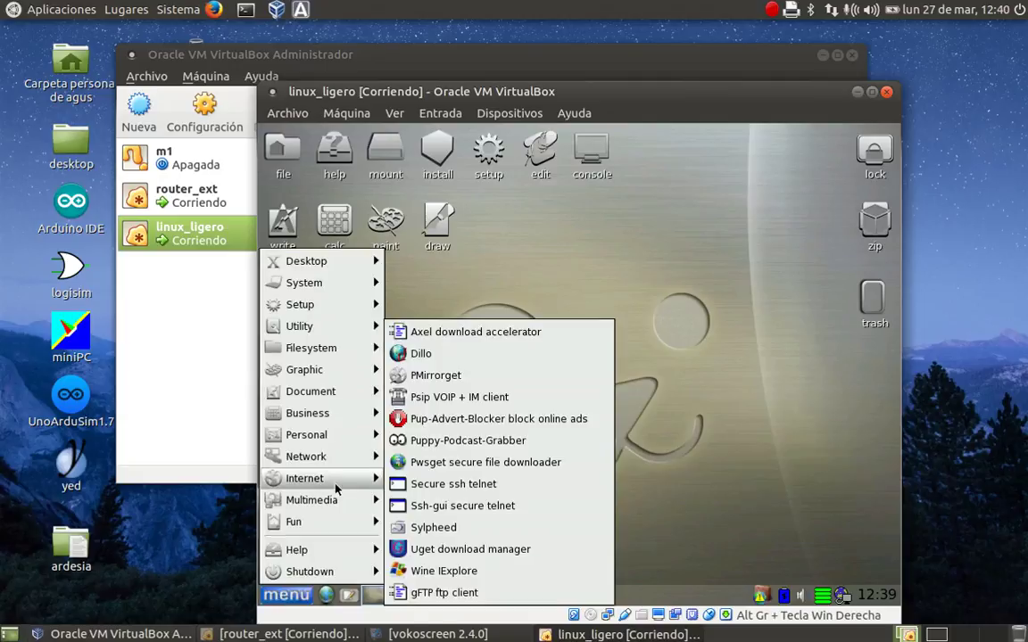
pyautogui.click(674, 189)
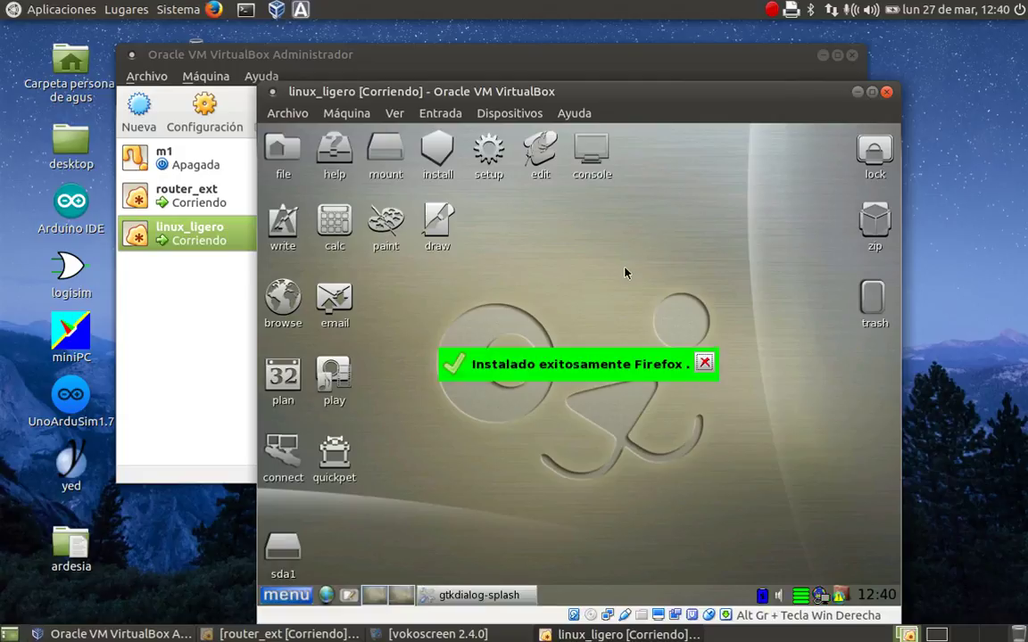
# - Dismiss the Firefox installation notice, launch the Firefox web browser, and make it the default browser
pyautogui.click(705, 363)
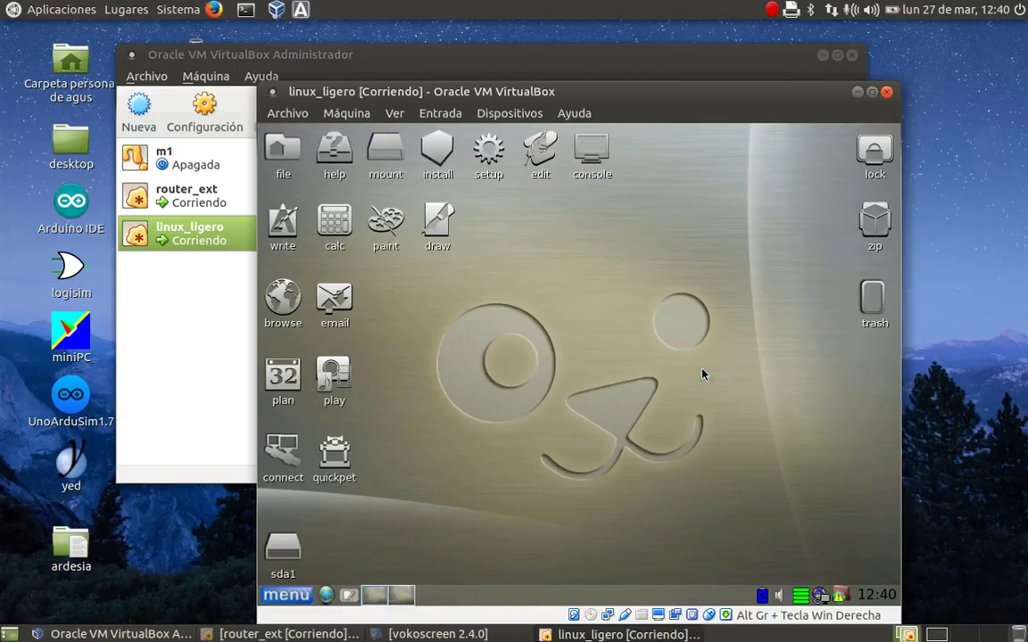
pyautogui.click(299, 598)
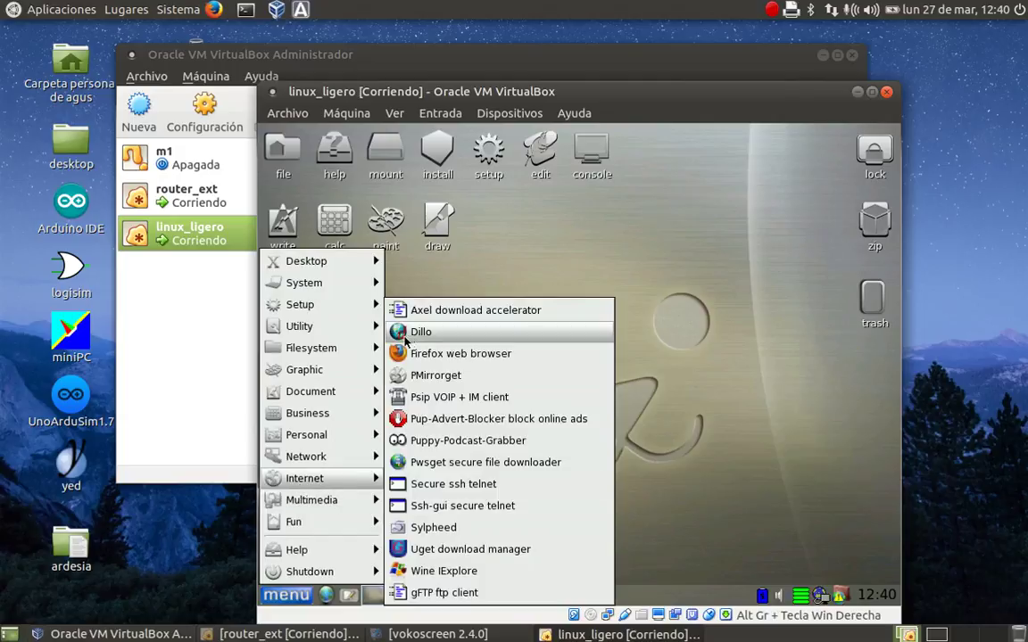
pyautogui.click(428, 355)
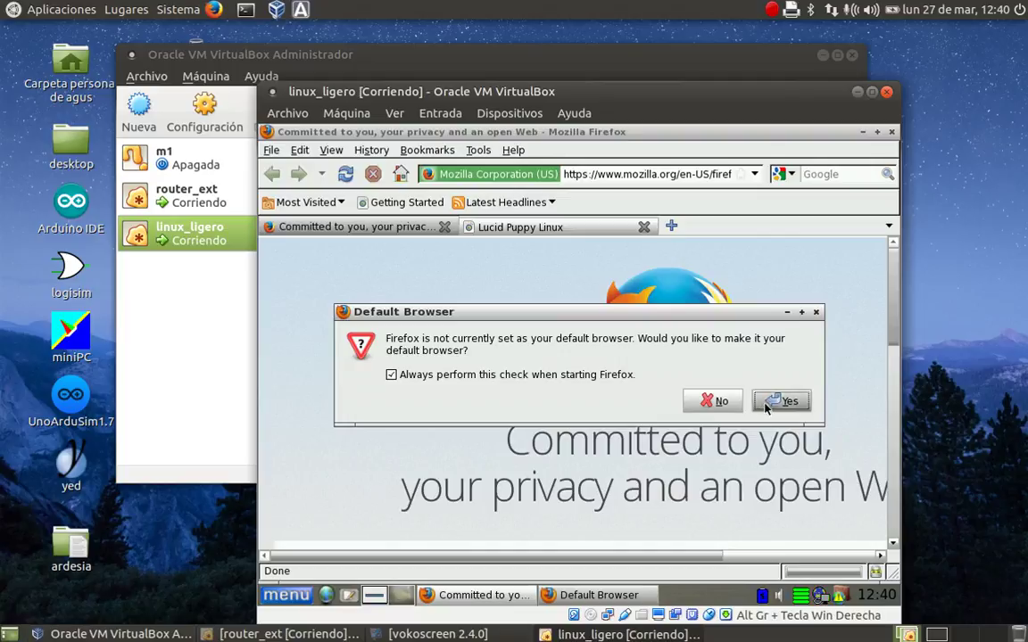
pyautogui.click(765, 407)
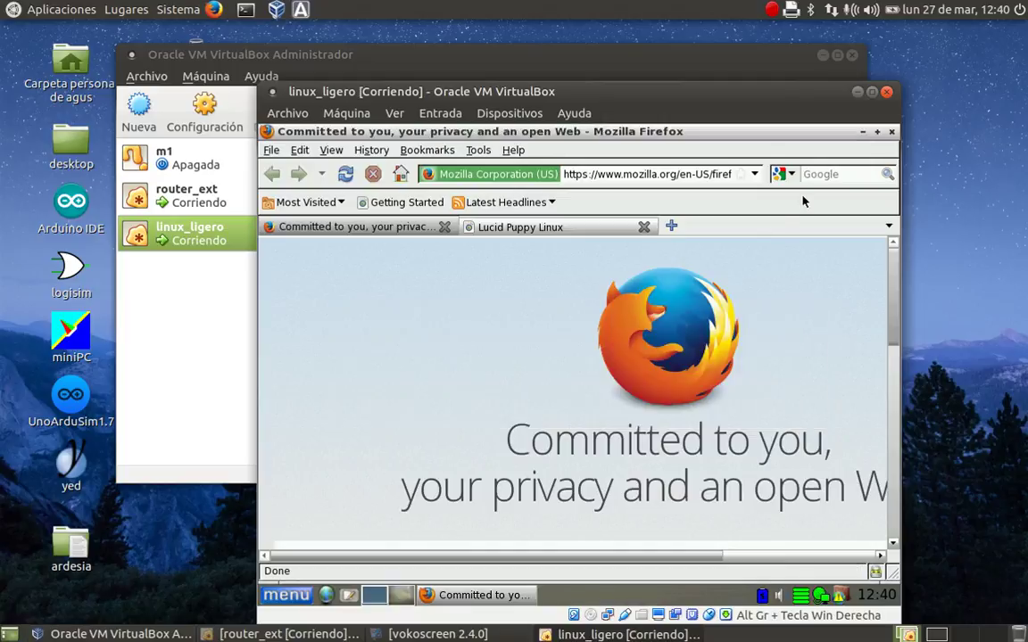
# - Search Google for mikrotik and open the Software page listed under the mikrotik.com result
pyautogui.click(848, 173)
pyautogui.write('mikrotik')
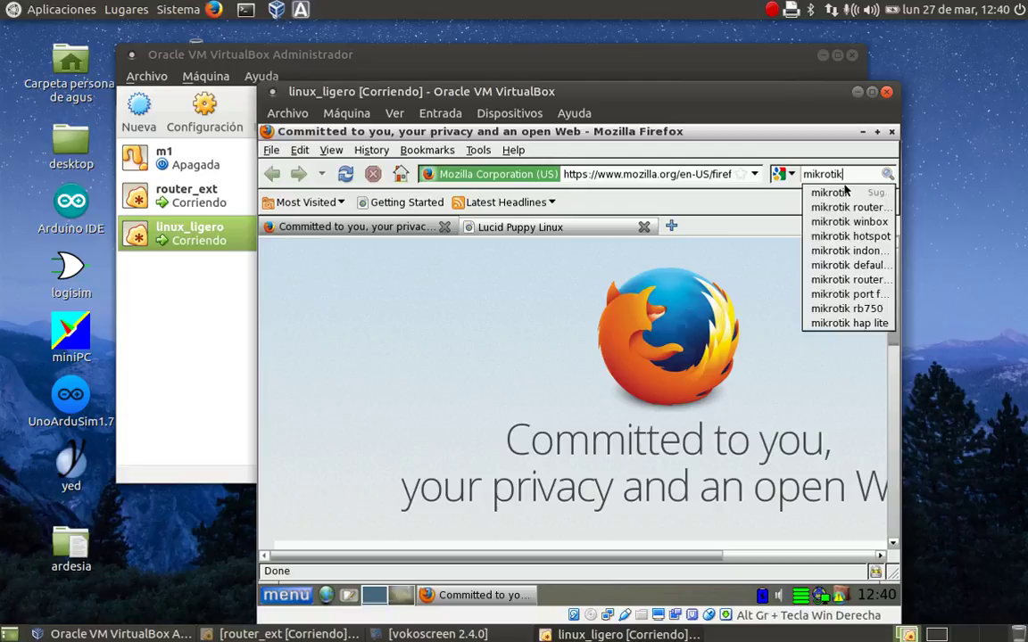
pyautogui.press('Return')
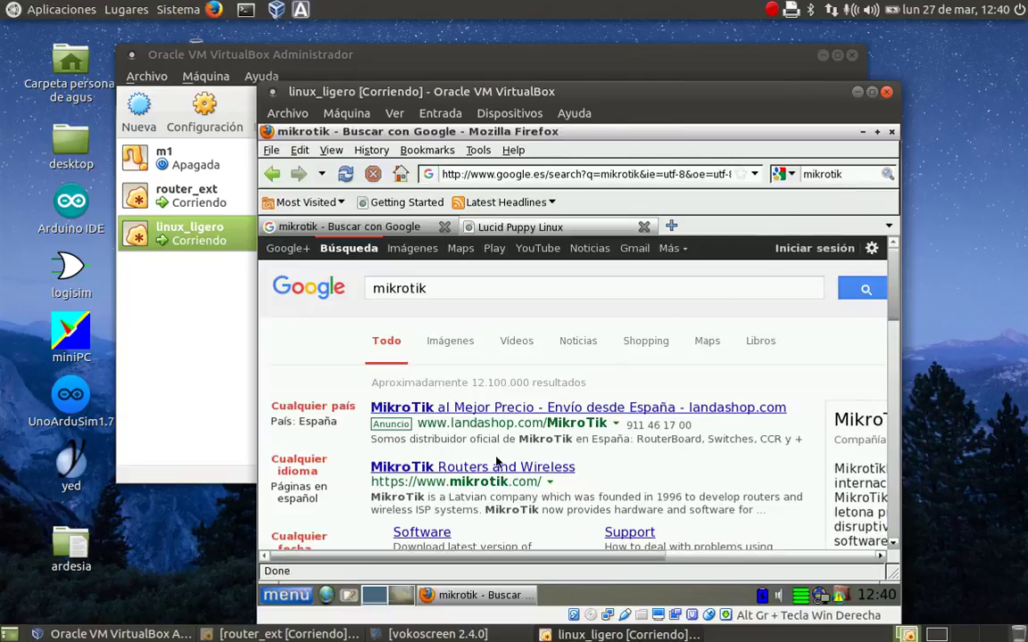
pyautogui.scroll(-1, 497, 457)
pyautogui.scroll(-2, 497, 456)
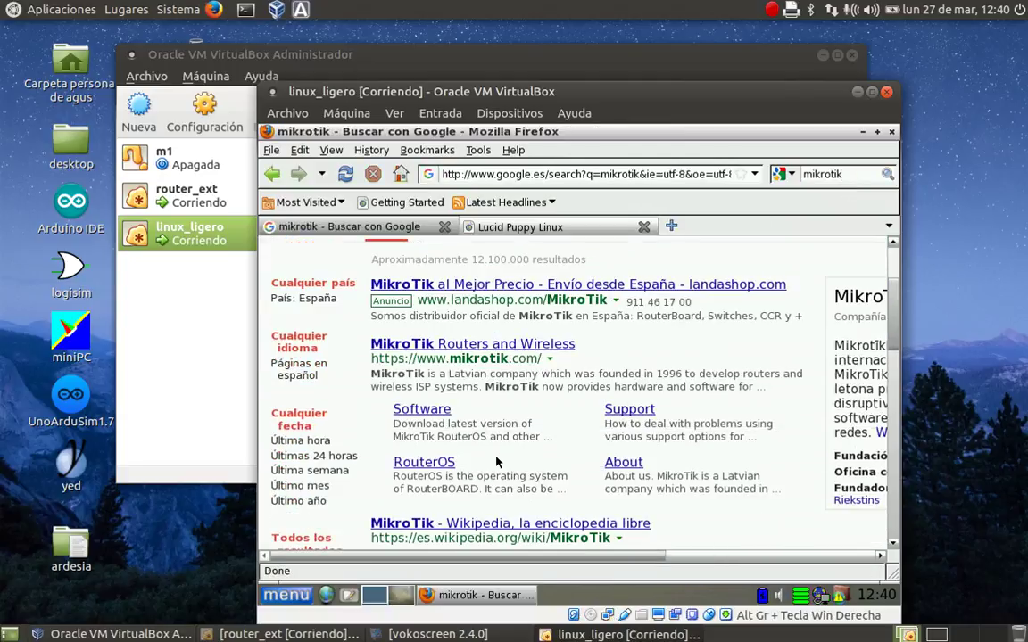
pyautogui.click(438, 417)
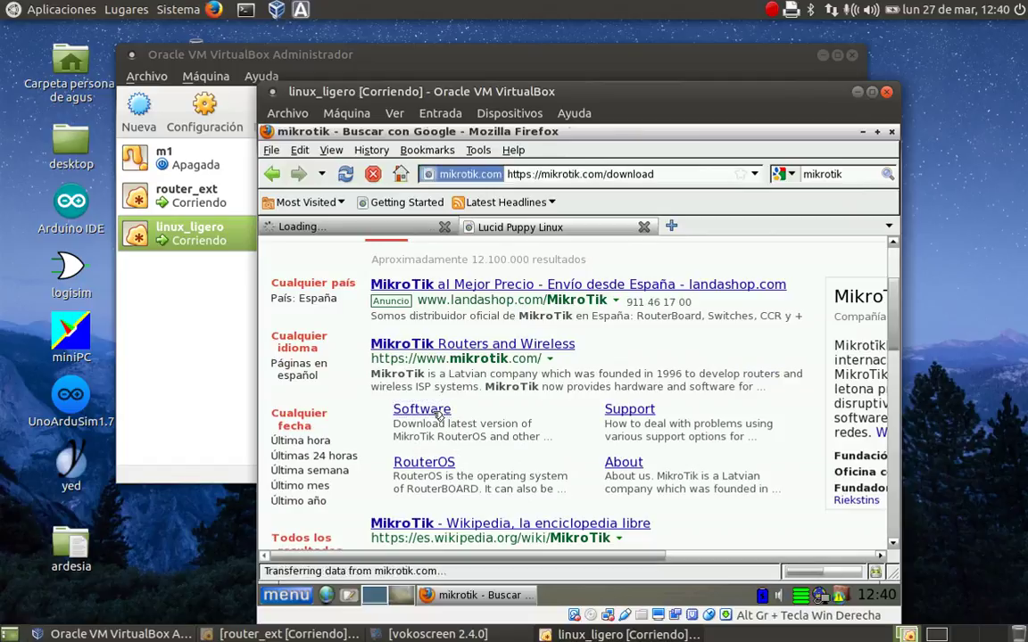
# - Download Winbox version 3.11 as winbox.exe into the root folder, and clear and close the downloads list
pyautogui.scroll(-10, 433, 412)
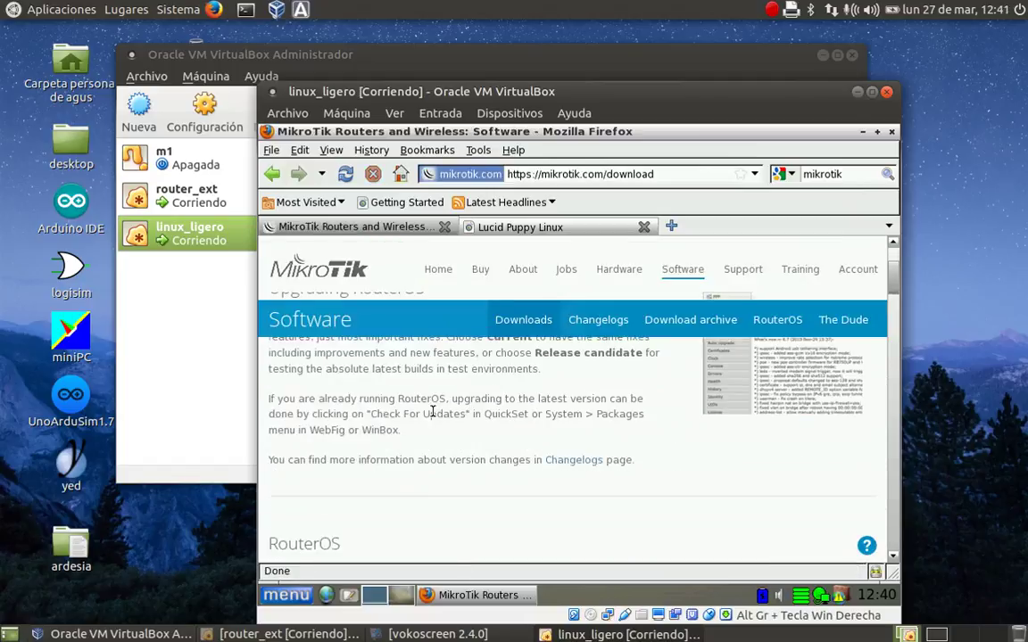
pyautogui.scroll(-10, 433, 415)
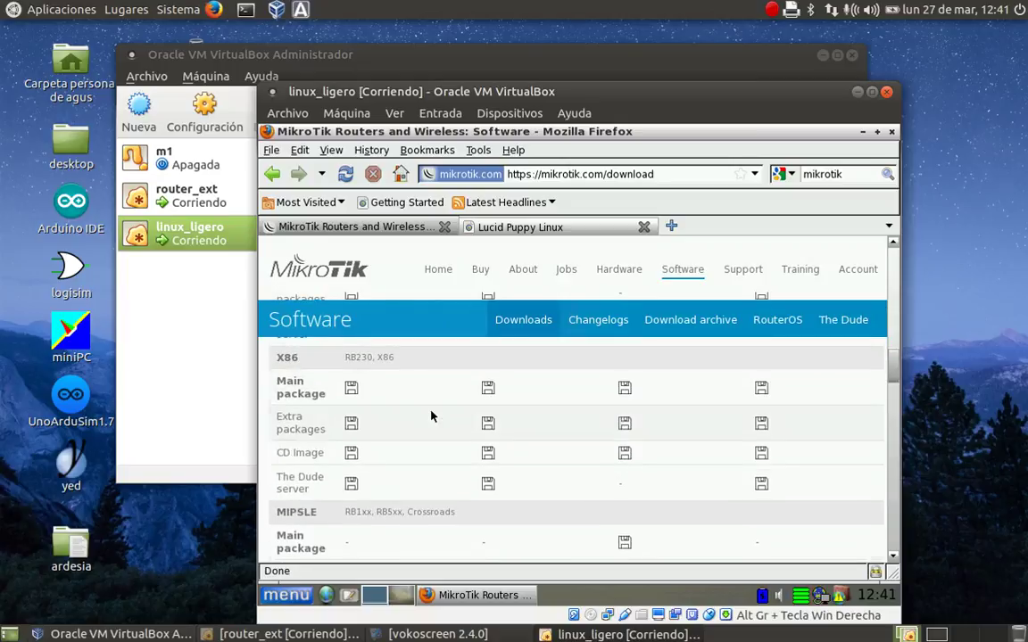
pyautogui.scroll(-10, 431, 416)
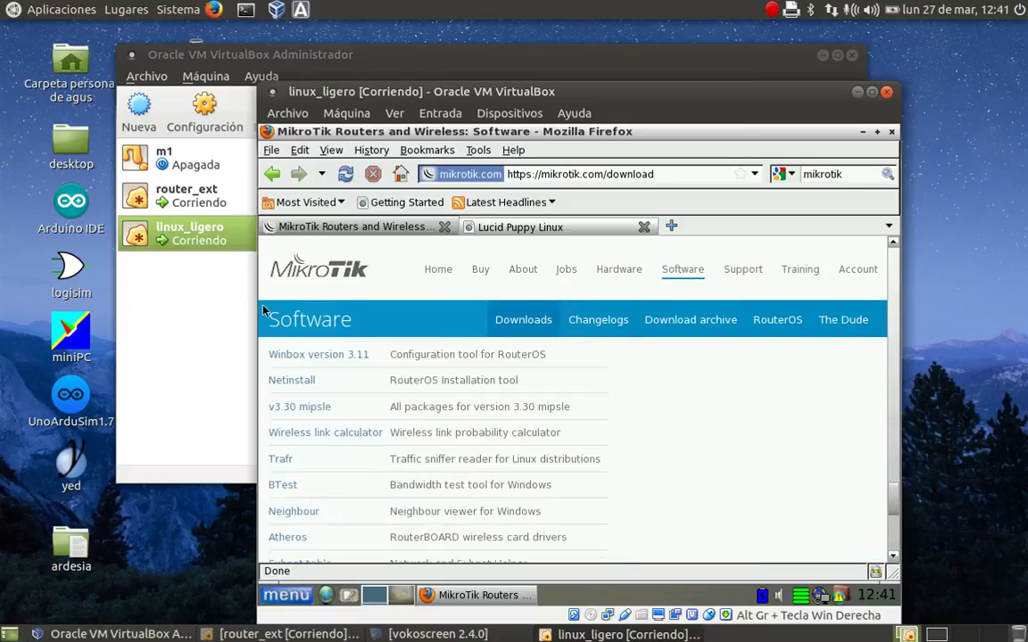
pyautogui.click(310, 355)
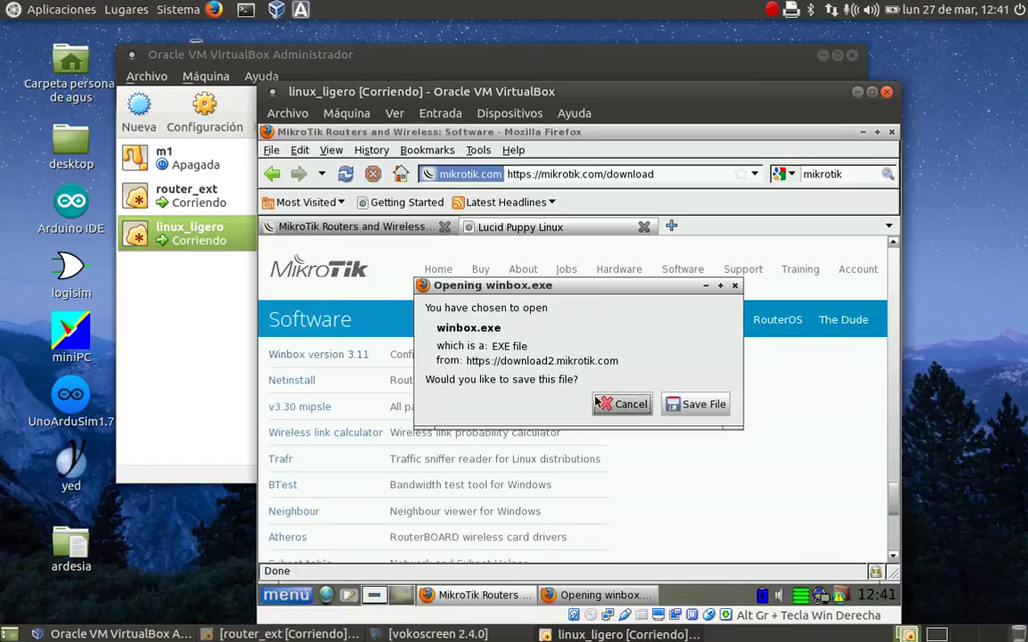
pyautogui.click(678, 404)
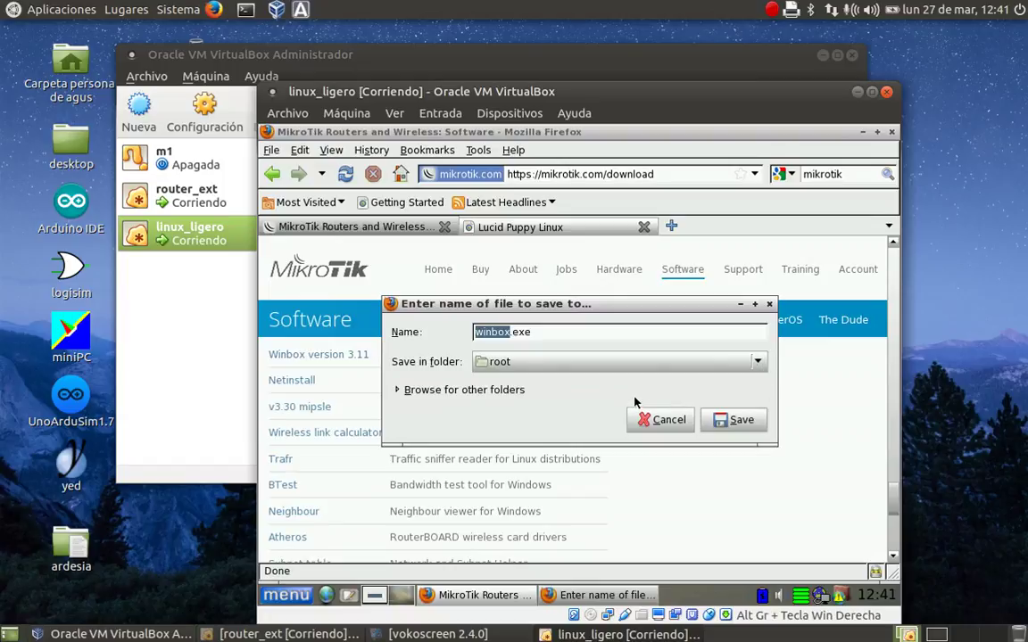
pyautogui.click(735, 425)
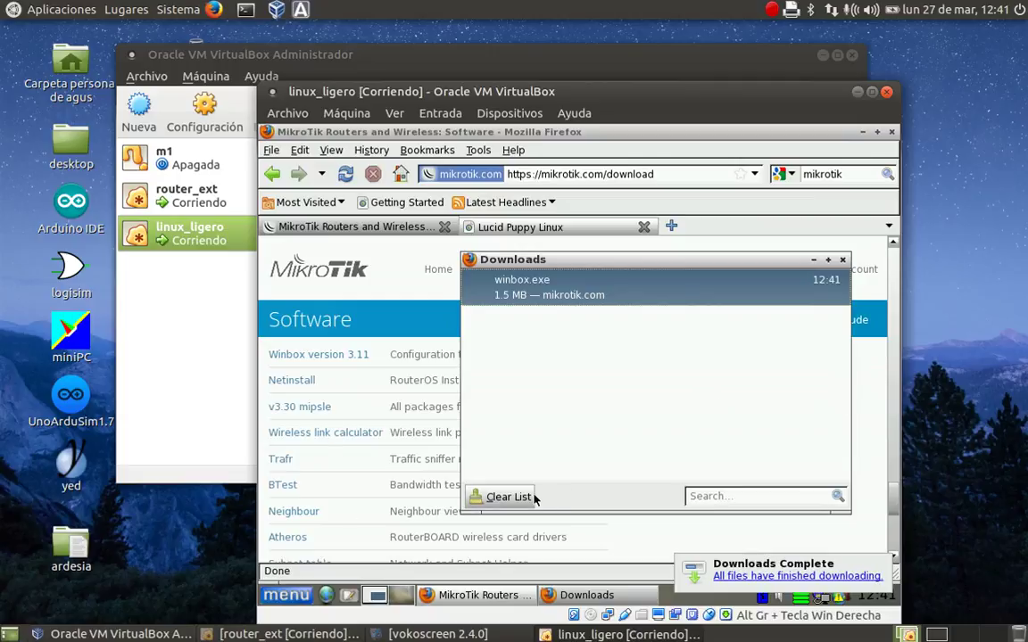
pyautogui.click(504, 497)
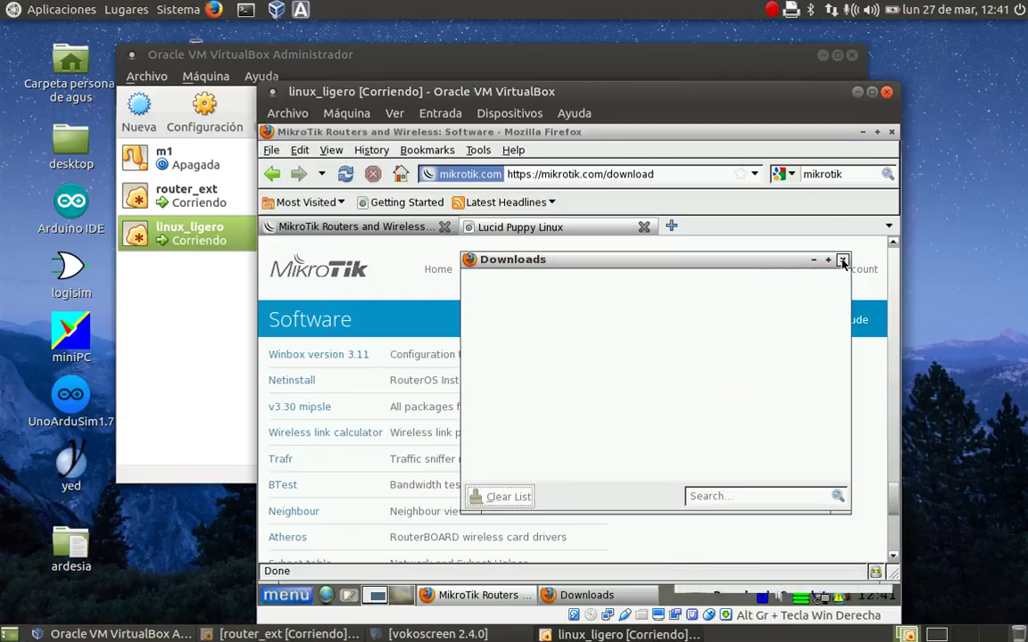
pyautogui.click(842, 260)
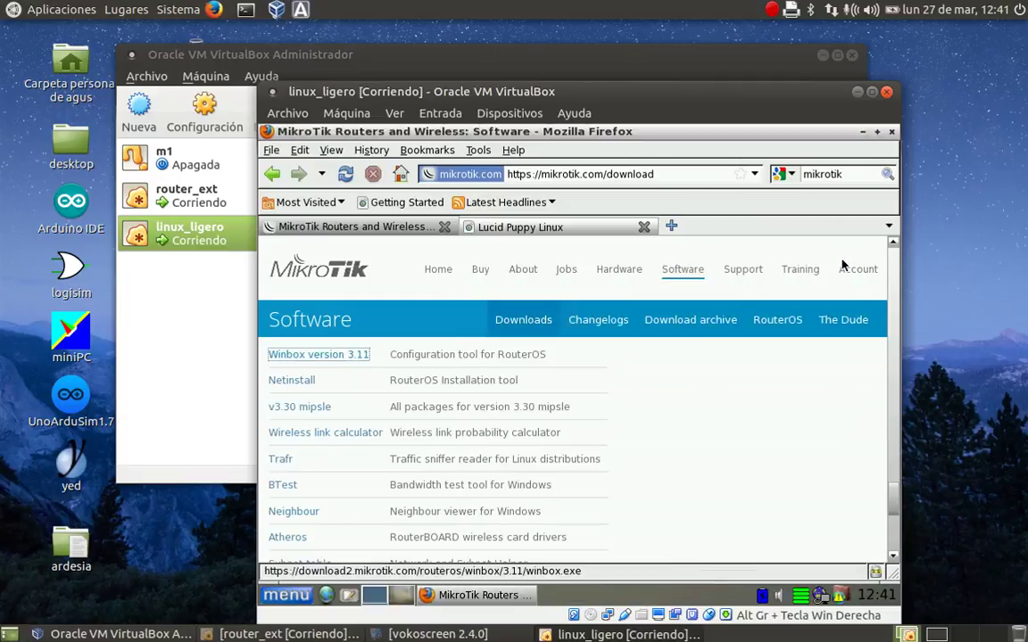
# - Search Google for mikrotik icon and bring up the image results
pyautogui.click(844, 175)
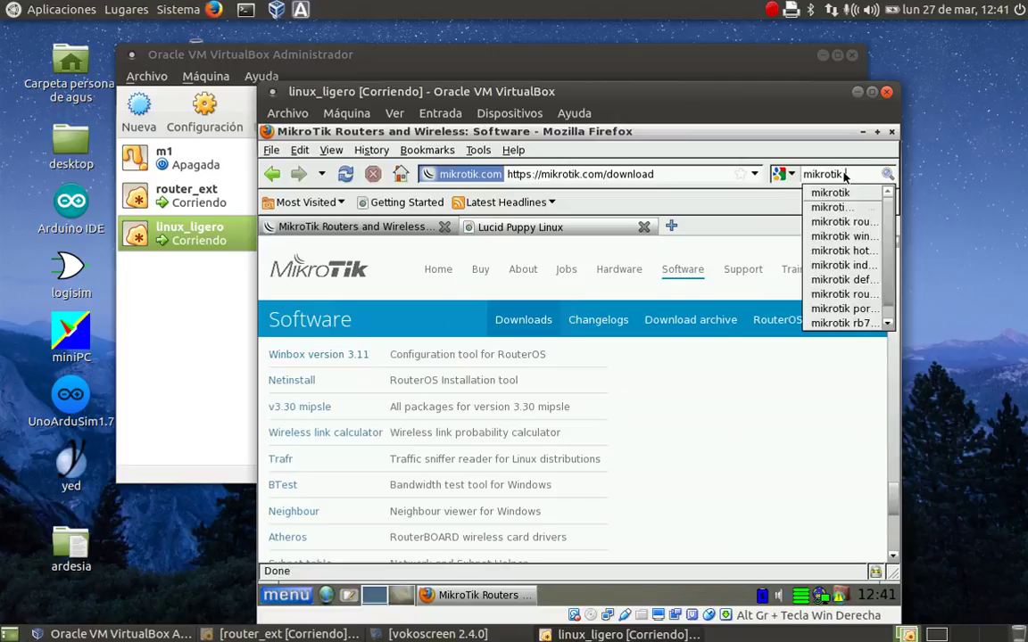
pyautogui.write('.con')
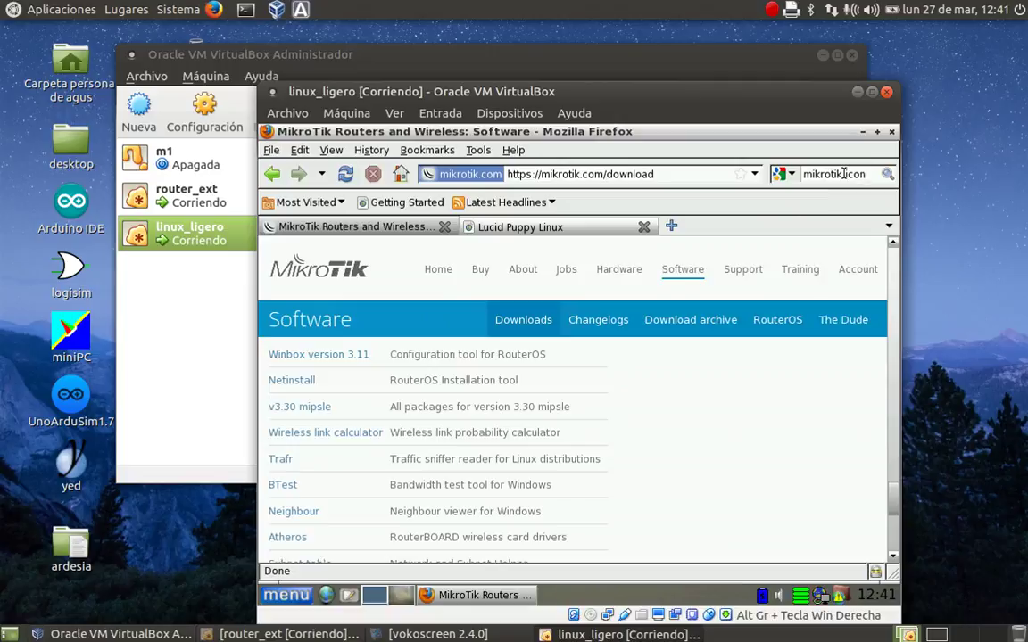
pyautogui.press('Return')
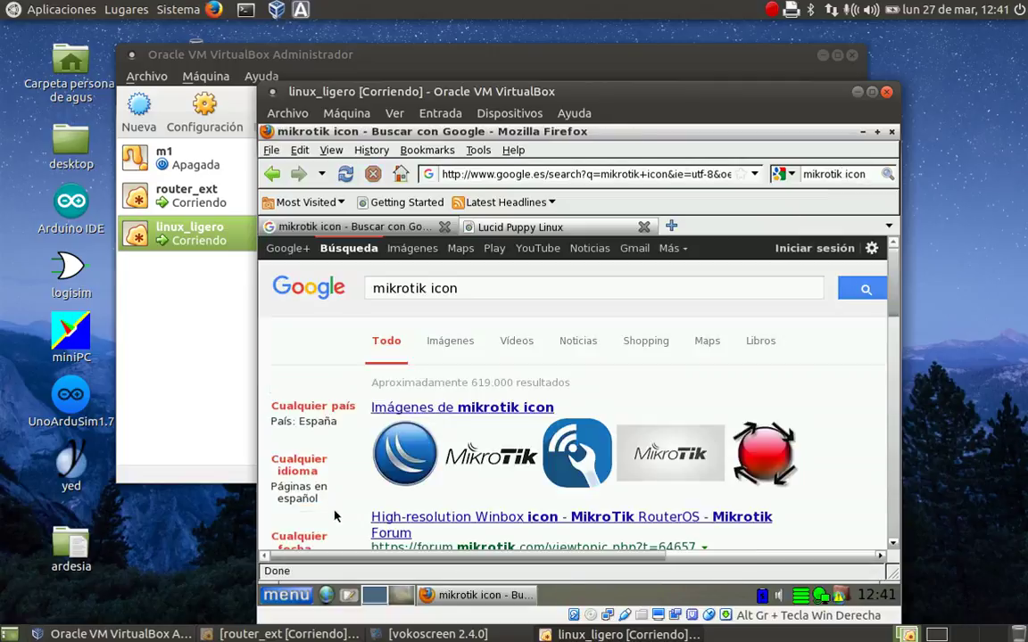
pyautogui.click(462, 344)
pyautogui.scroll(-3, 475, 371)
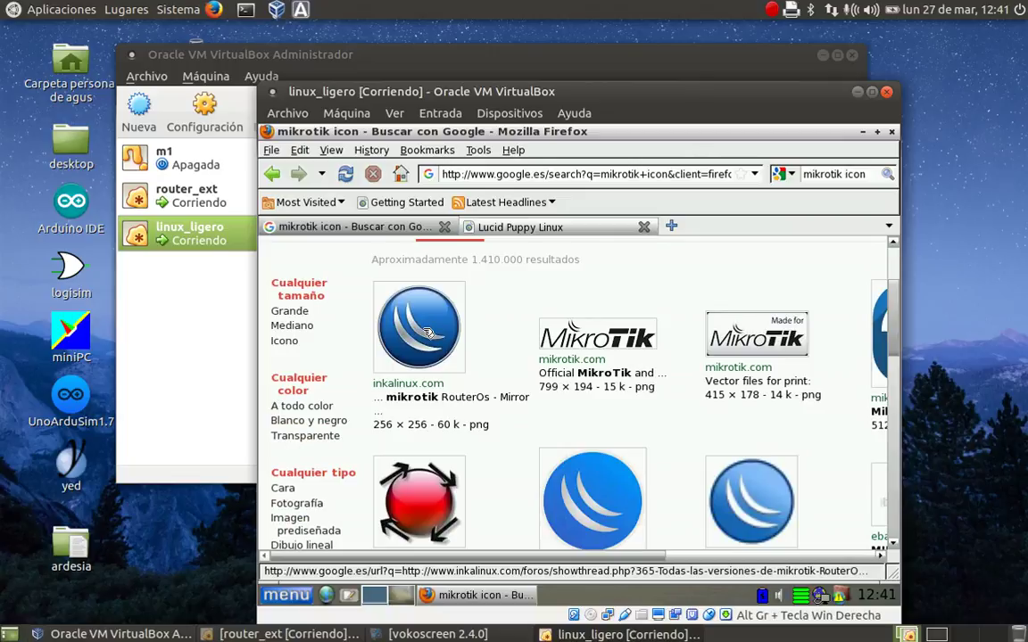
# - Open the inkalinux.com page of the first image result and copy the round blue MikroTik logo
pyautogui.click(428, 333)
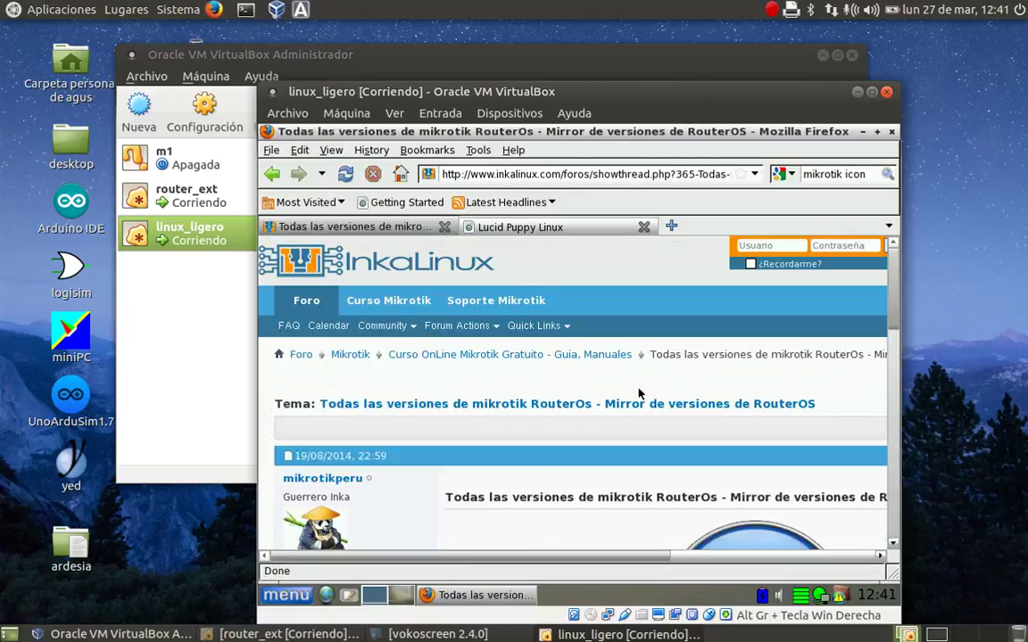
pyautogui.scroll(-5, 639, 390)
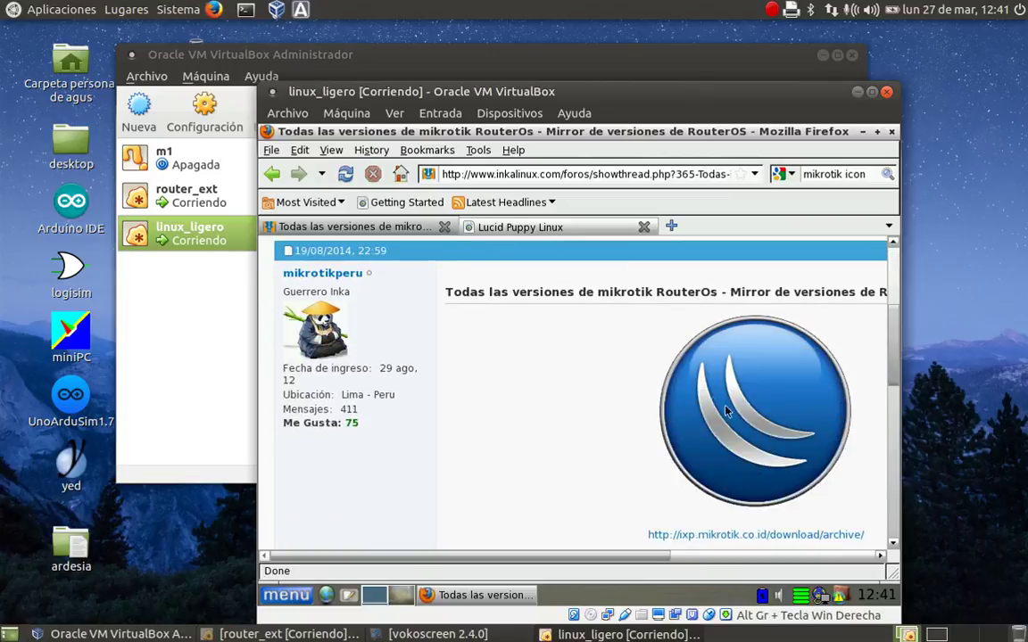
pyautogui.rightClick(727, 411)
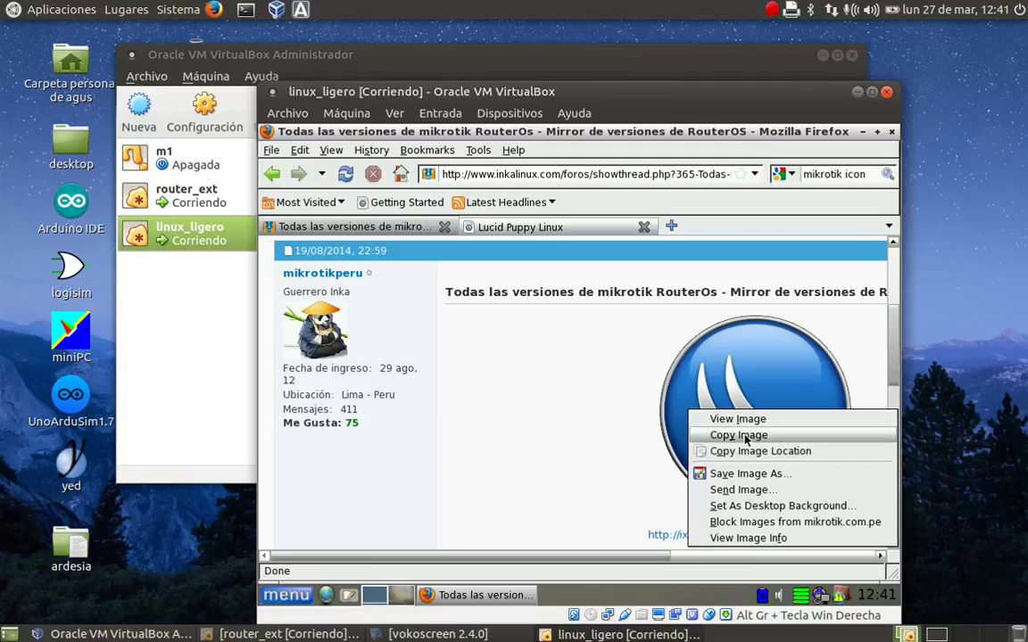
pyautogui.click(746, 436)
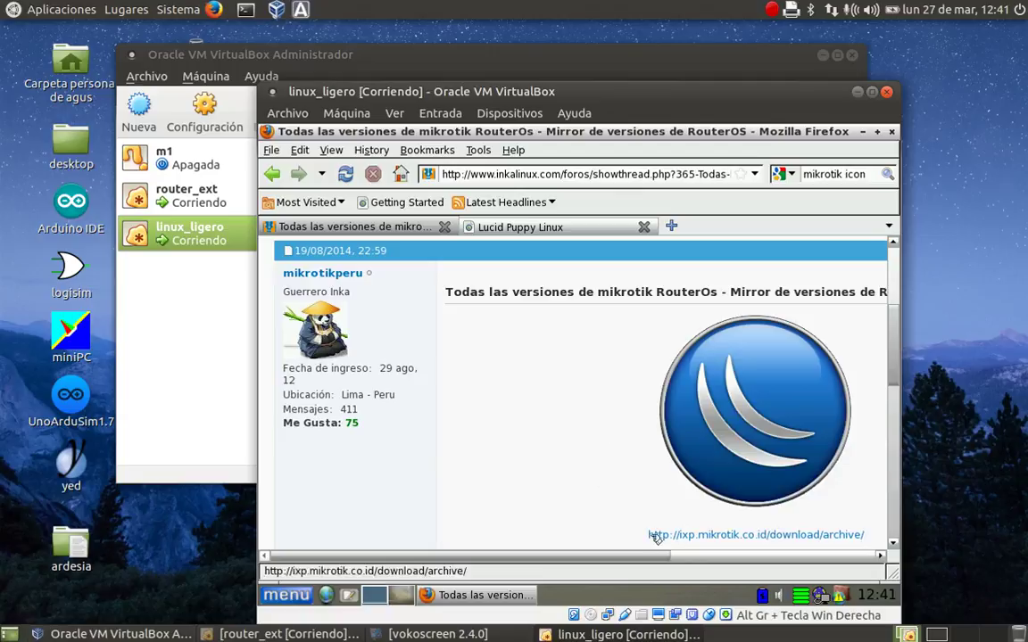
# - Save the round blue MikroTik logo as mikrotik.png in the root folder and close the Downloads window
pyautogui.moveTo(655, 557); pyautogui.dragTo(839, 553)
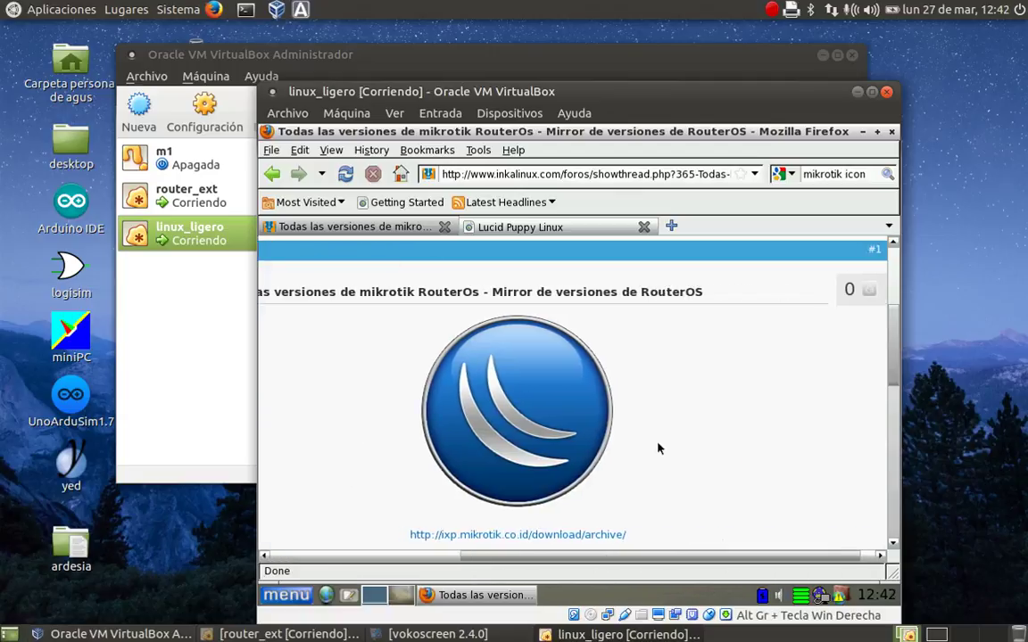
pyautogui.rightClick(544, 401)
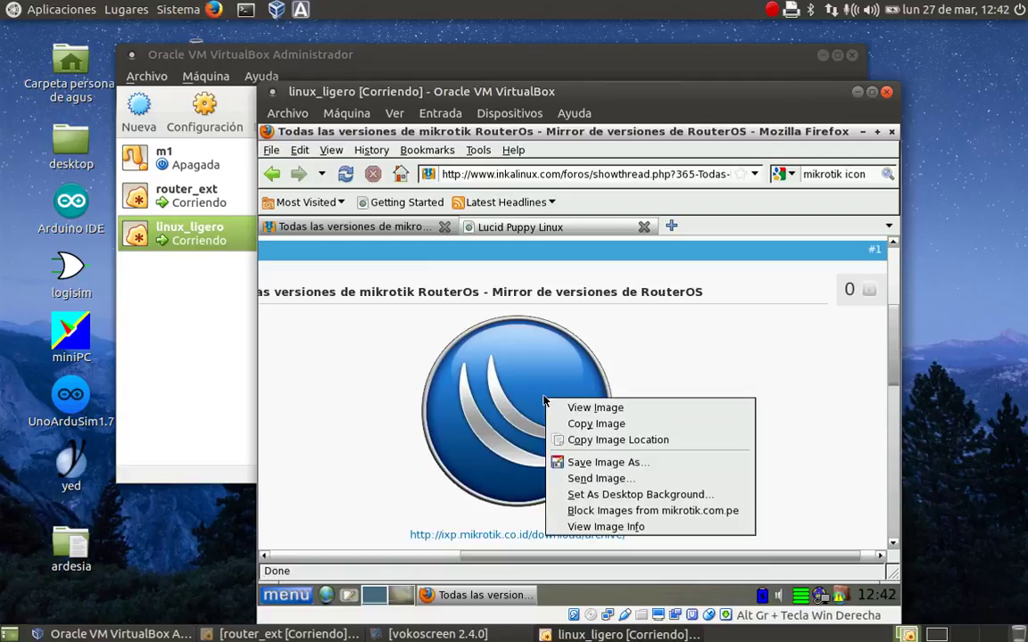
pyautogui.click(598, 463)
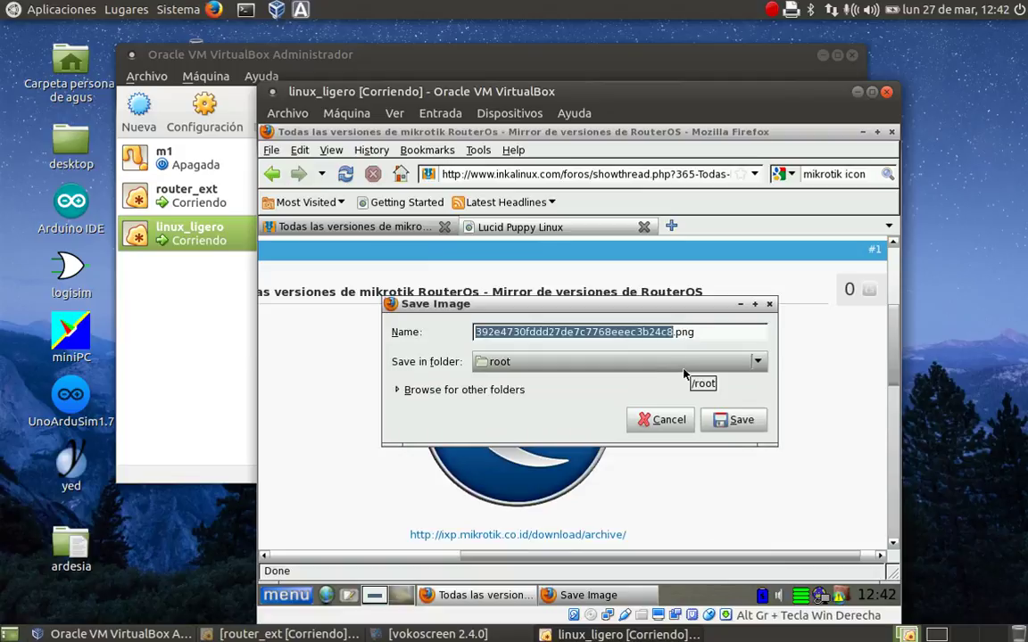
pyautogui.press('BackSpace')
pyautogui.write('icono')
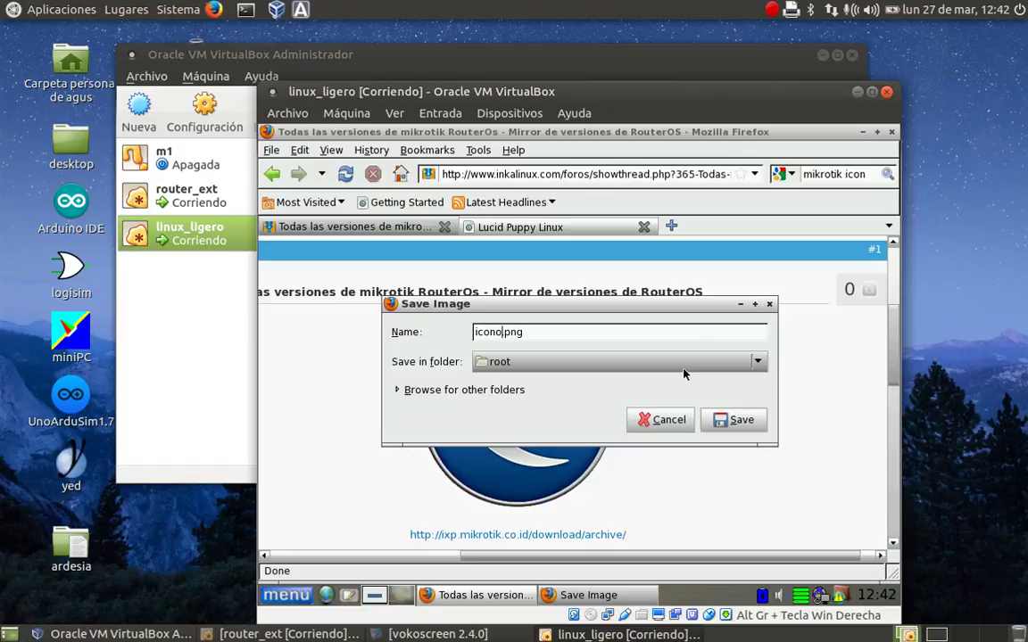
pyautogui.press('BackSpace')
pyautogui.press('BackSpace')
pyautogui.press('BackSpace')
pyautogui.press('BackSpace')
pyautogui.press('BackSpace')
pyautogui.write('mikri')
pyautogui.press('BackSpace')
pyautogui.write('otik')
pyautogui.click(733, 425)
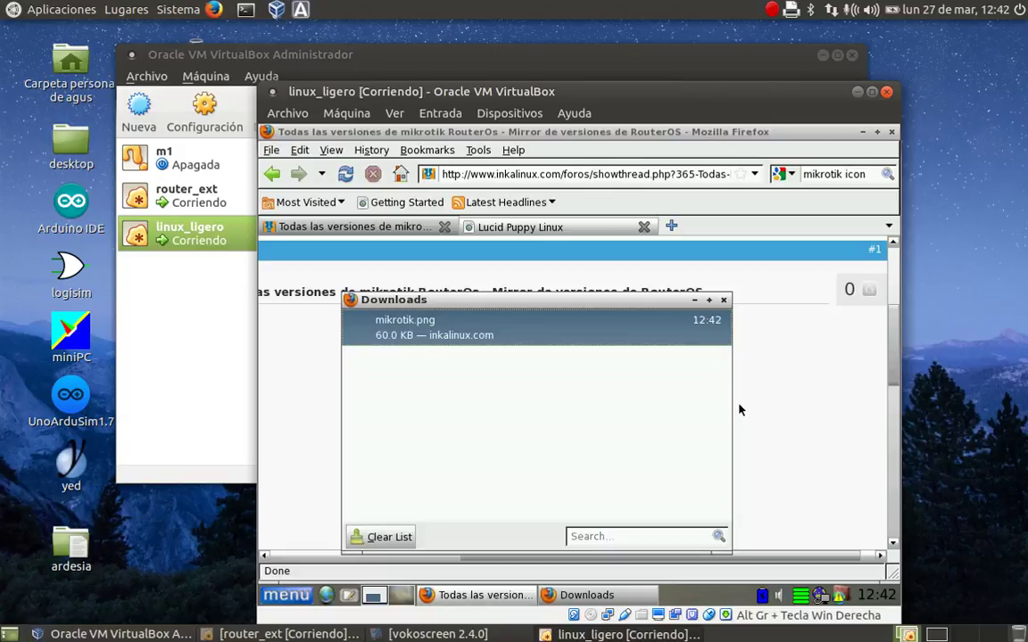
pyautogui.click(723, 301)
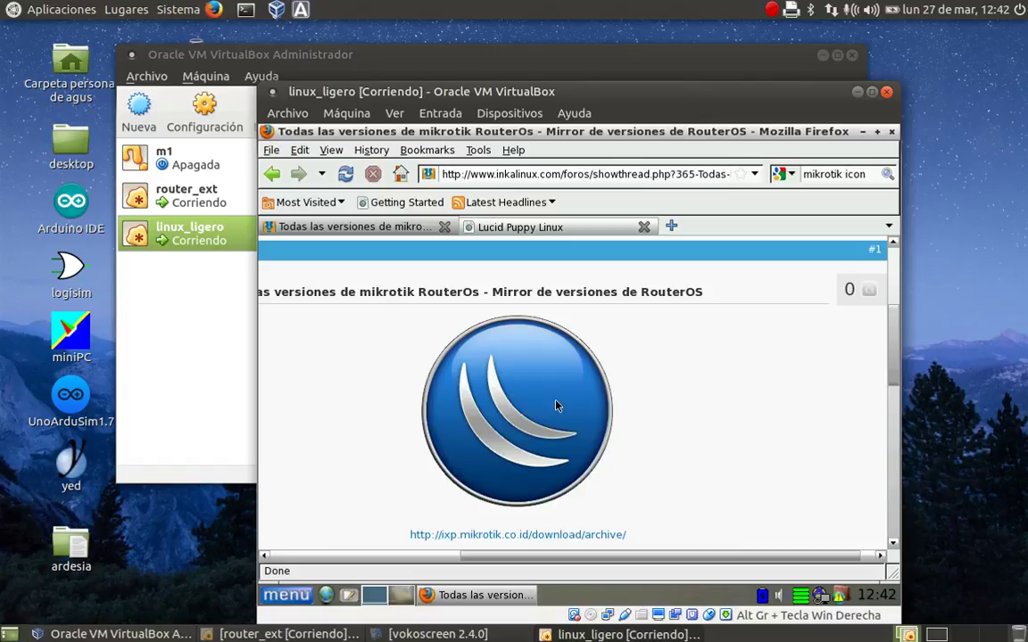
# - Look through the ixp.mikrotik.co.id download archive linked below the logo, and quit Firefox without saving the tabs
pyautogui.scroll(-3, 739, 374)
pyautogui.scroll(-3, 739, 374)
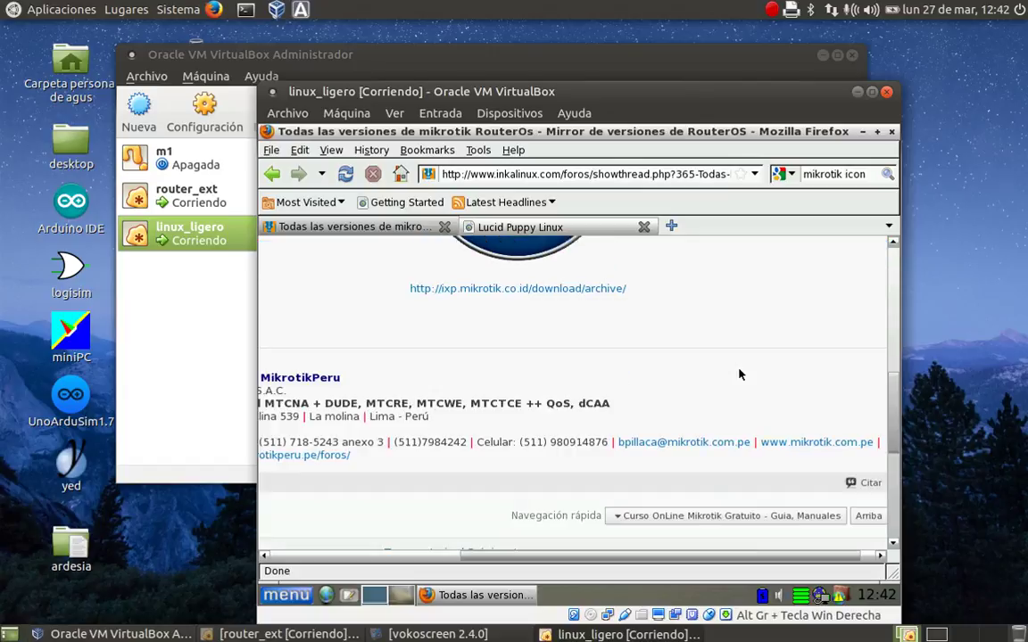
pyautogui.scroll(3, 582, 379)
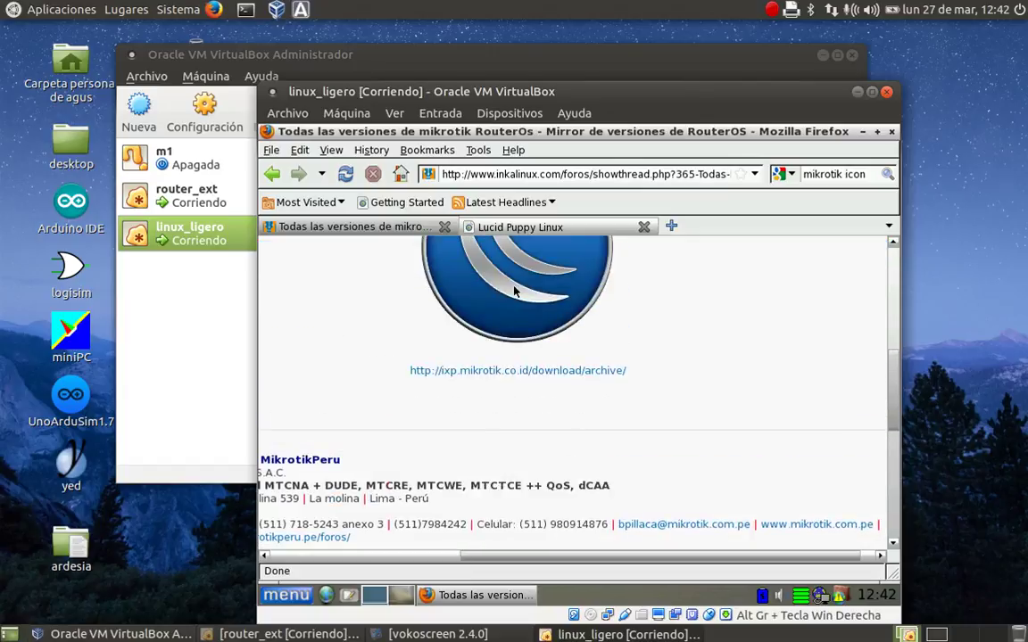
pyautogui.click(547, 374)
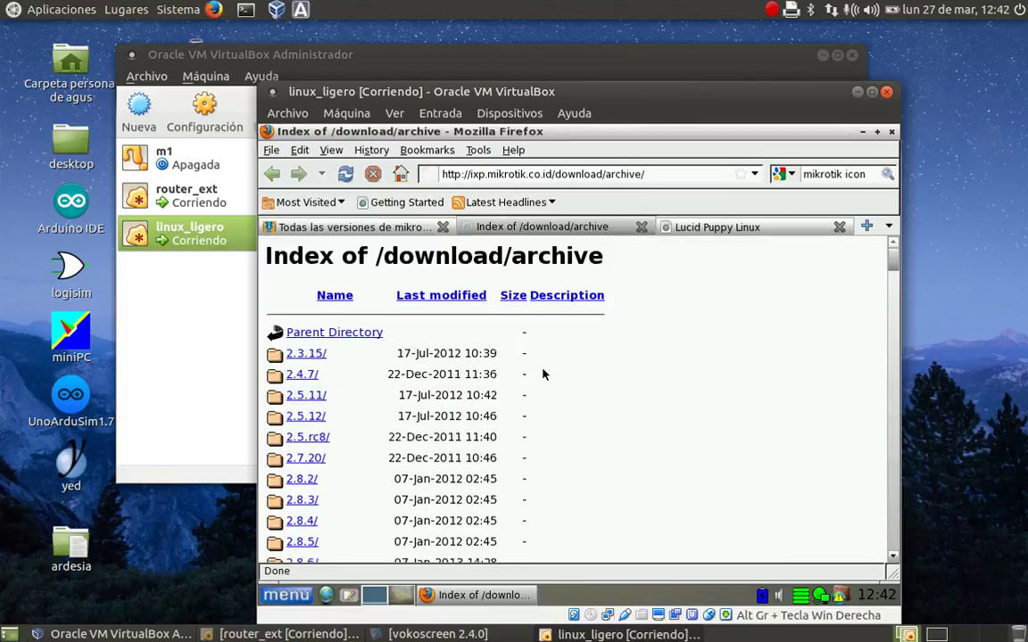
pyautogui.scroll(-8, 544, 374)
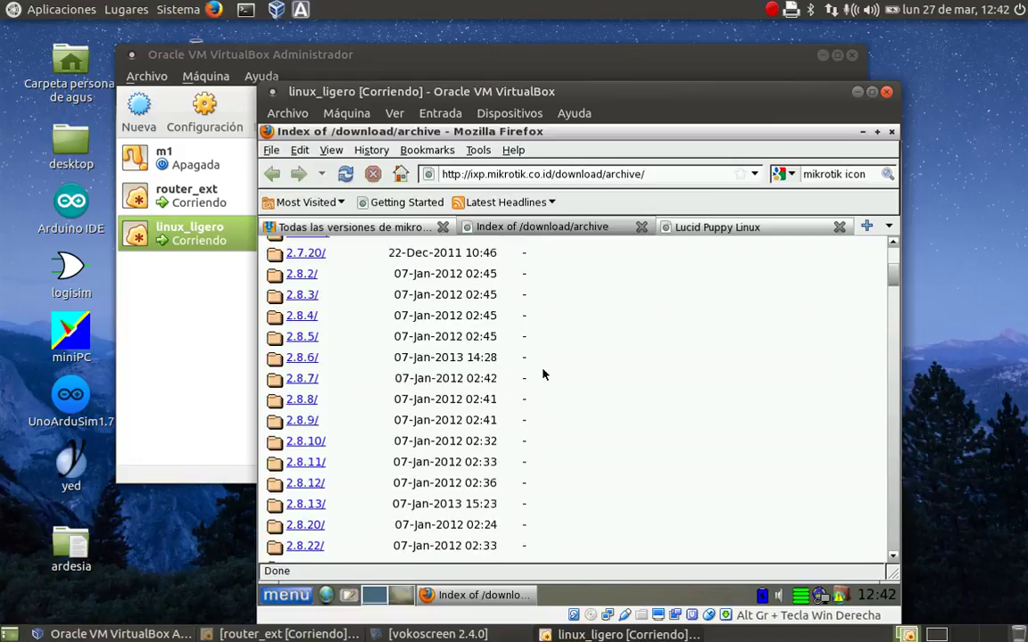
pyautogui.scroll(8, 544, 374)
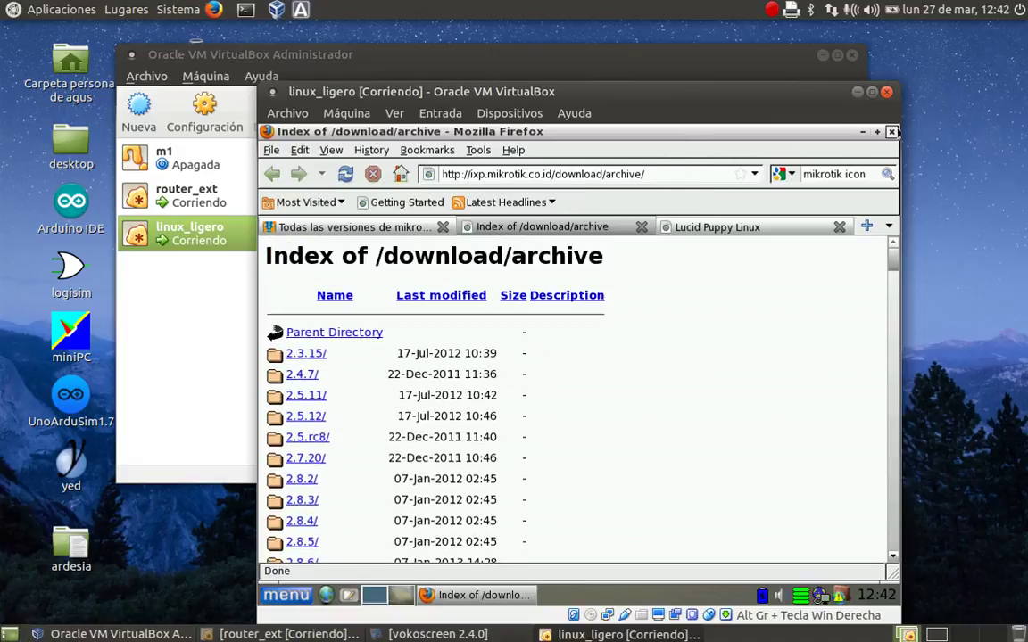
pyautogui.click(892, 132)
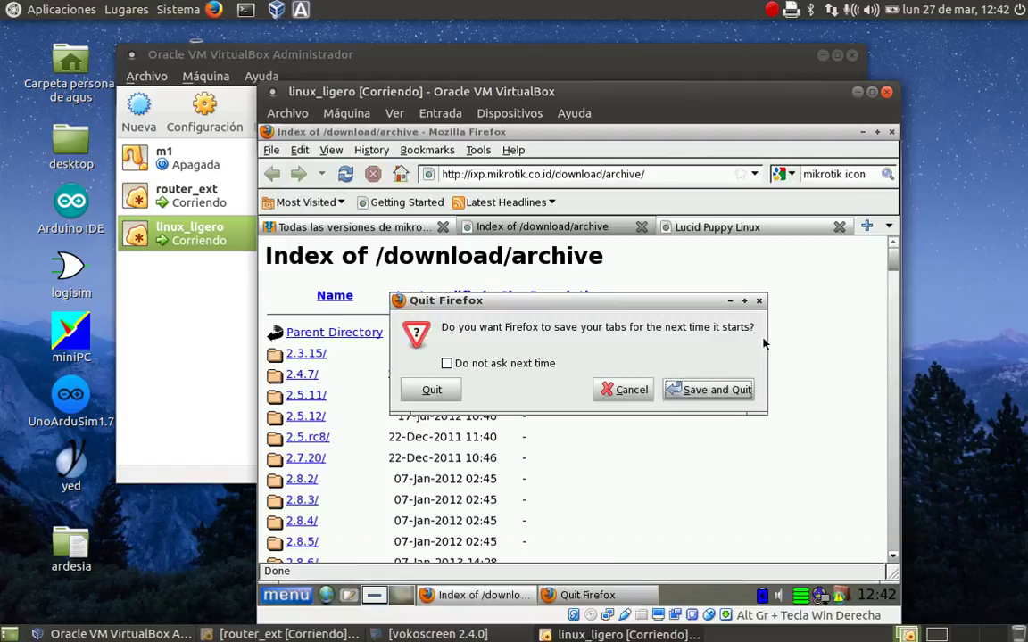
pyautogui.click(431, 390)
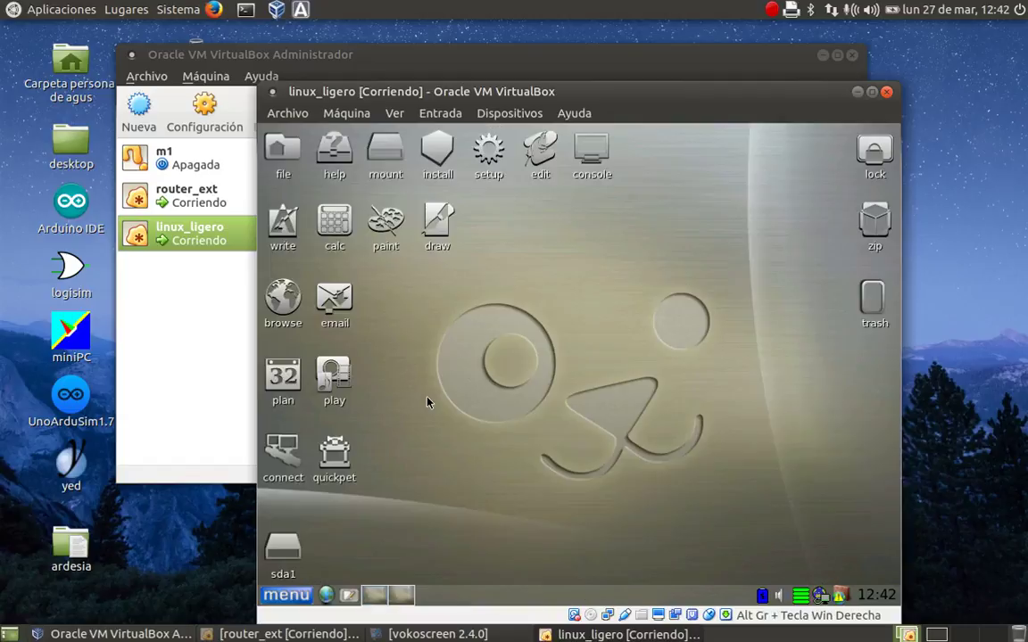
# - Start the mtPaint image editor and close the duplicate mtPaint window, keeping one instance open
pyautogui.click(382, 226)
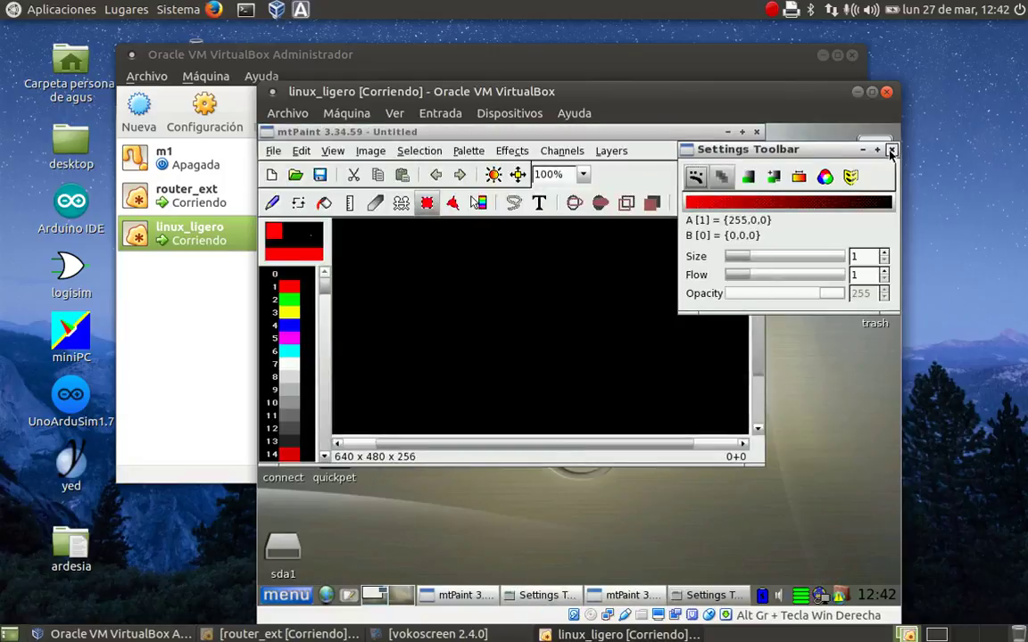
pyautogui.moveTo(843, 149); pyautogui.dragTo(837, 399)
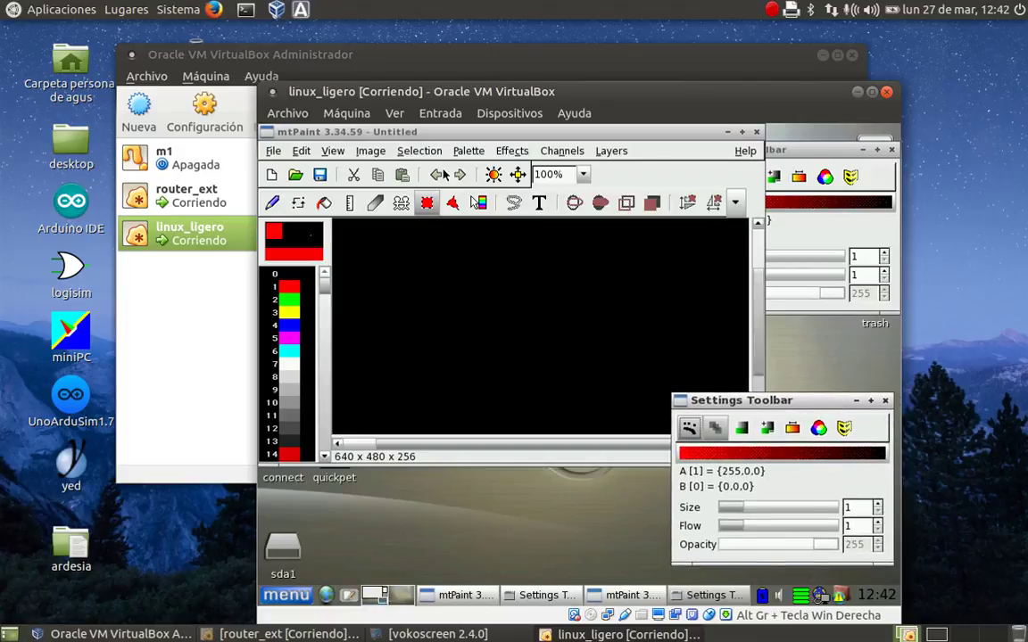
pyautogui.moveTo(714, 136); pyautogui.dragTo(713, 197)
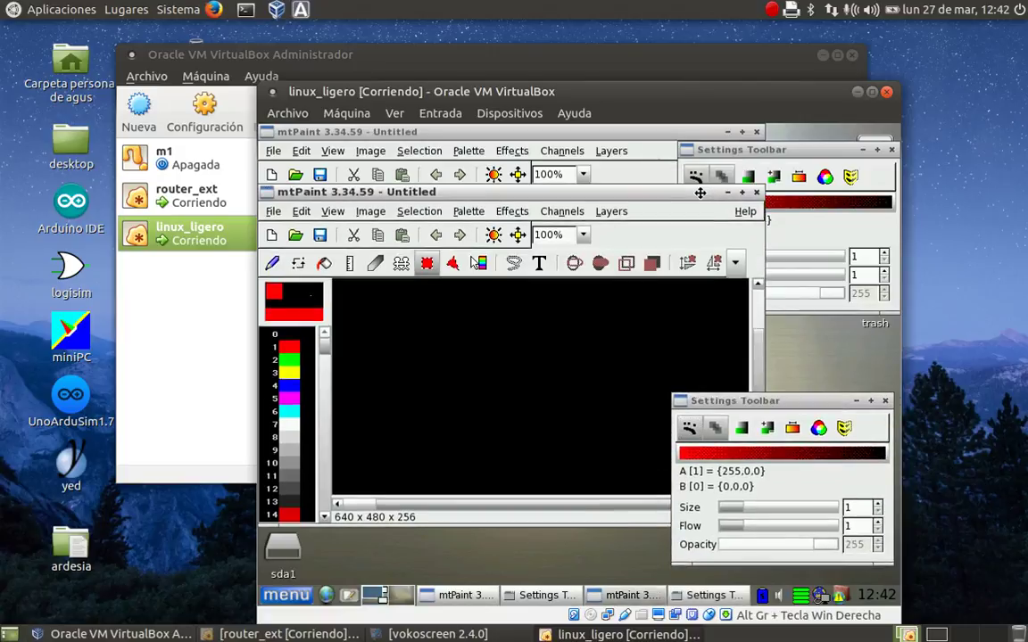
pyautogui.click(756, 194)
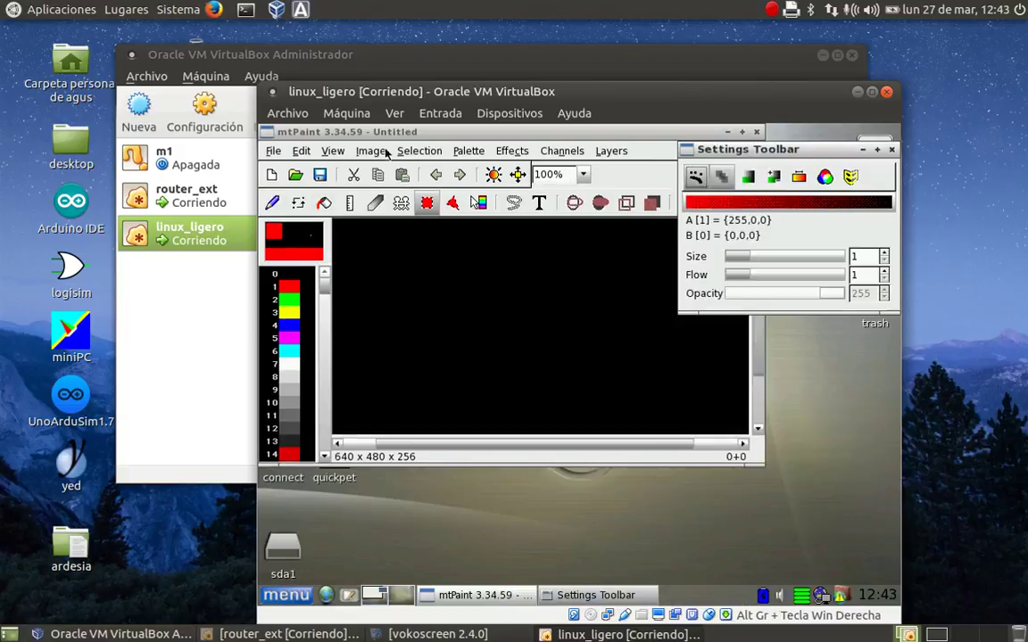
pyautogui.click(367, 129)
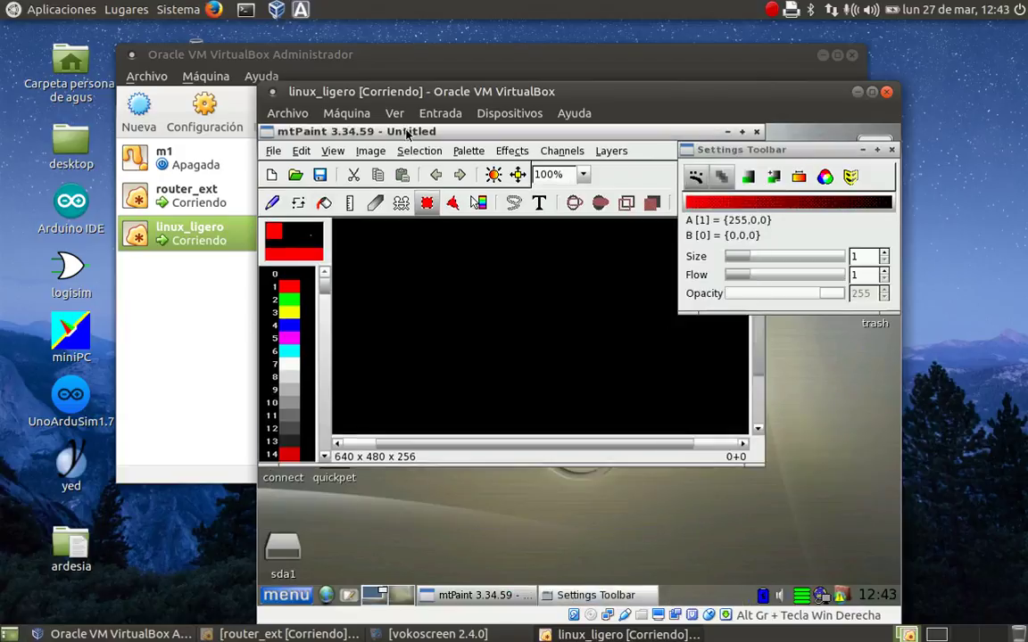
# - Rename mikrotik.png in the /root folder to winbox.png from mtPaint's image loading dialog
pyautogui.click(273, 151)
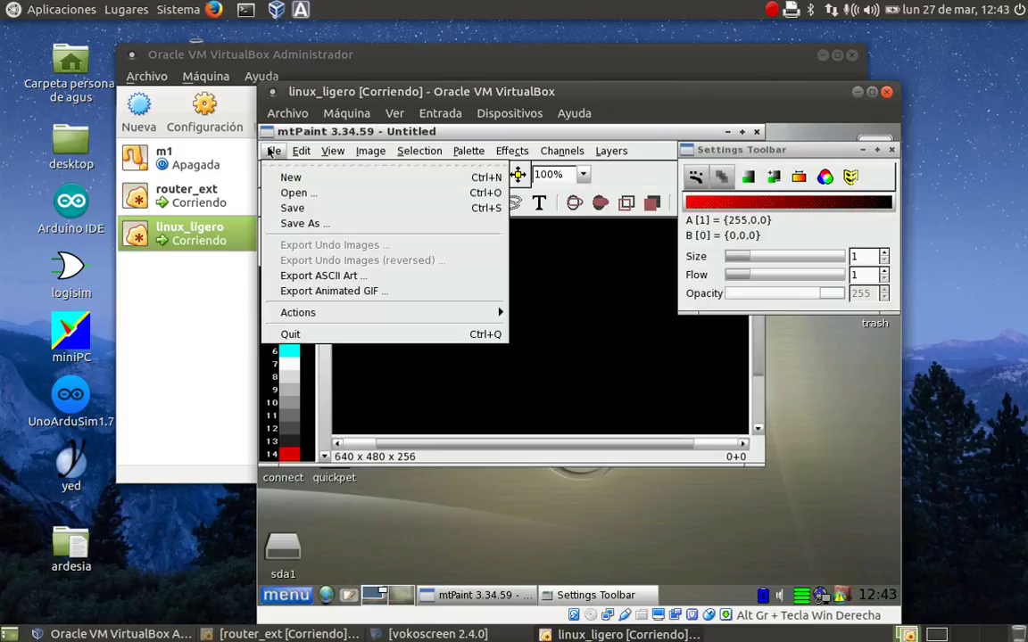
pyautogui.click(298, 192)
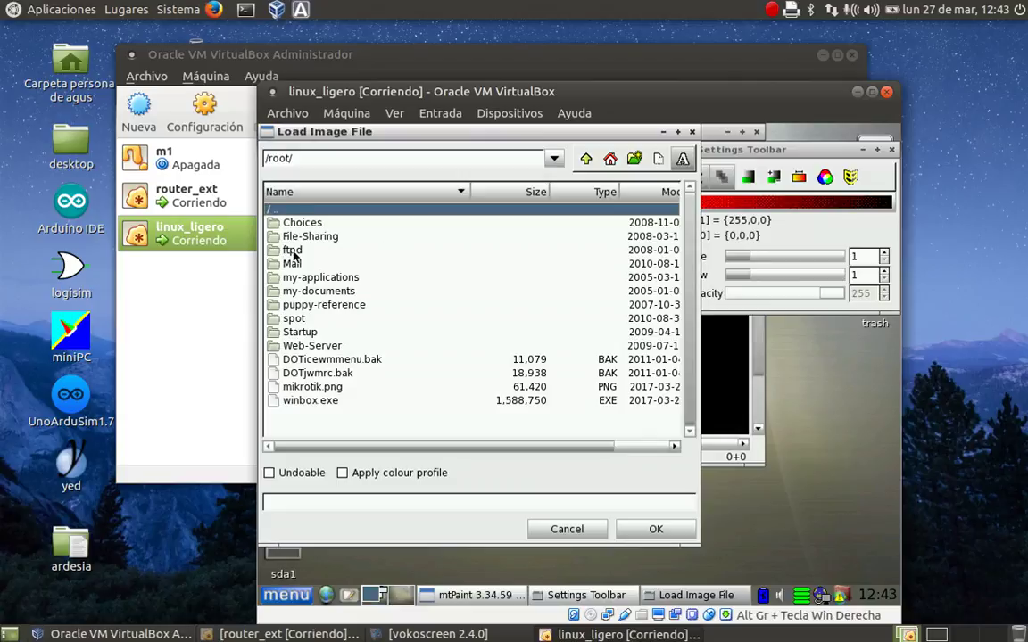
pyautogui.click(319, 387)
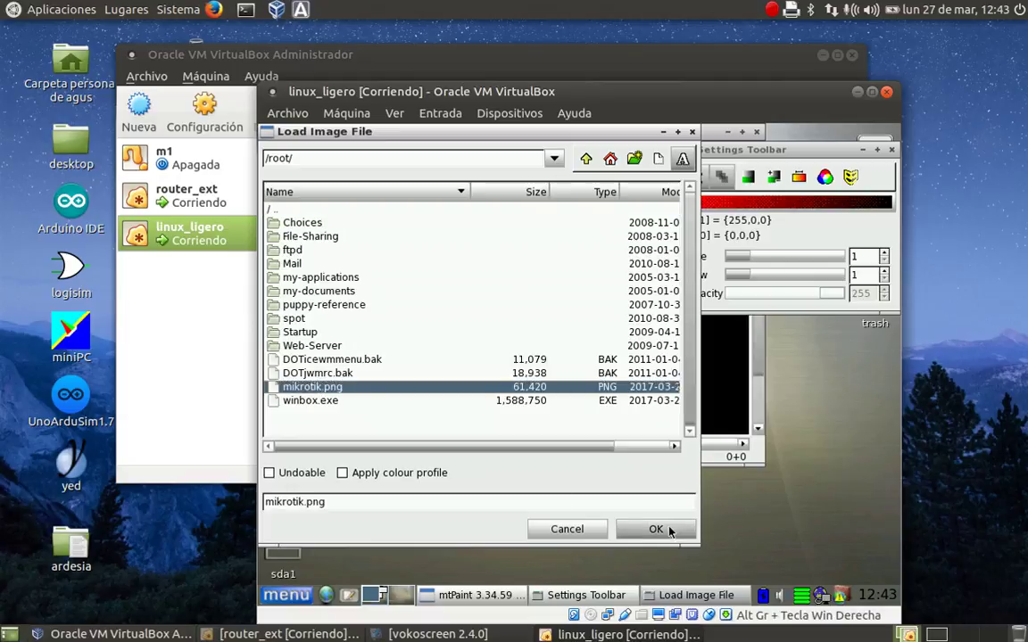
pyautogui.rightClick(349, 394)
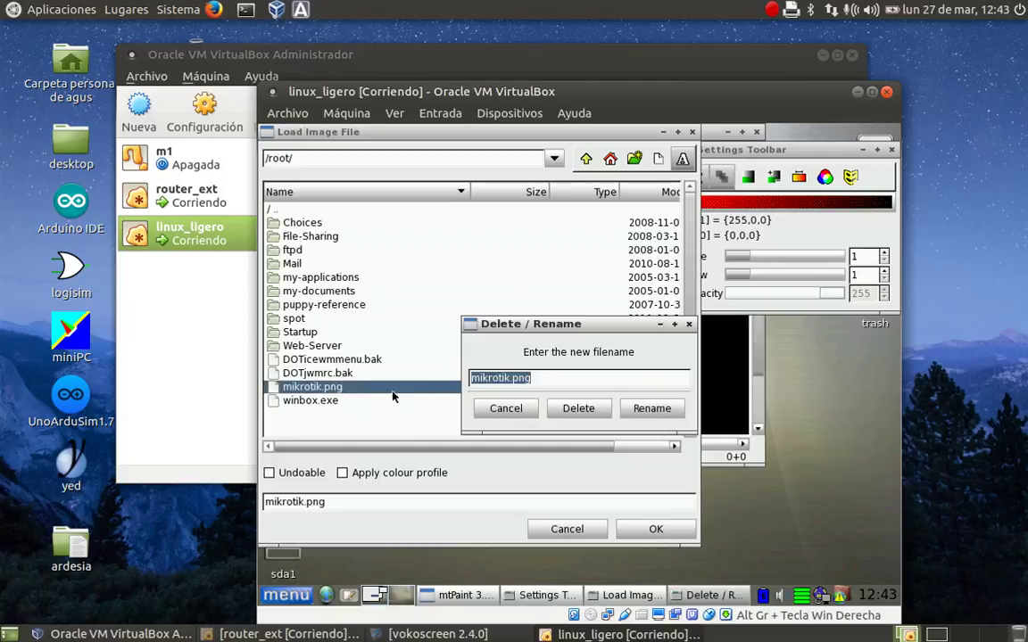
pyautogui.click(514, 378)
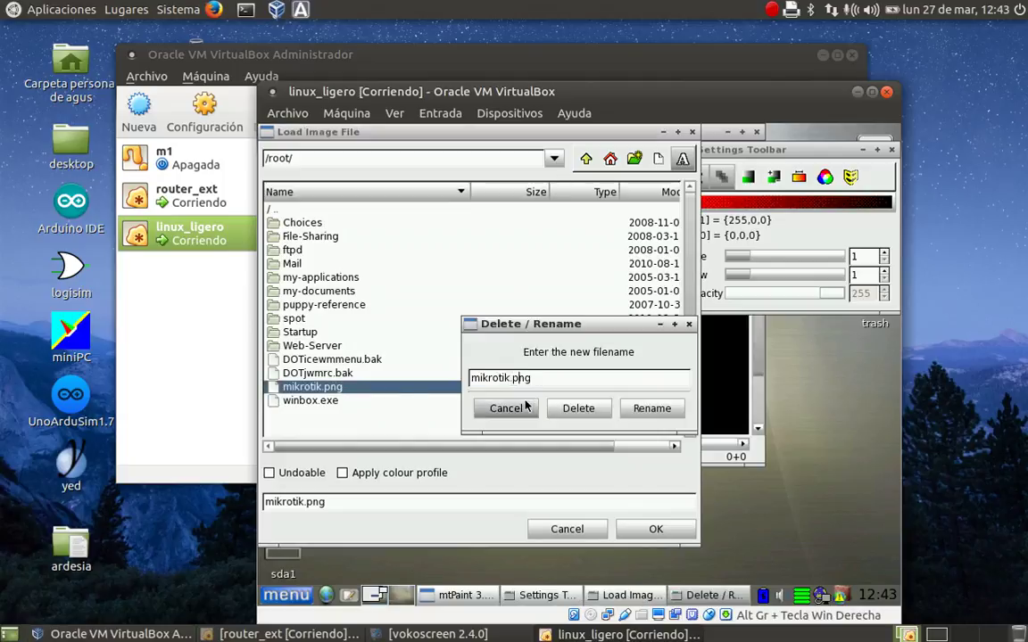
pyautogui.press('BackSpace')
pyautogui.press('BackSpace')
pyautogui.press('BackSpace')
pyautogui.press('BackSpace')
pyautogui.press('BackSpace')
pyautogui.press('BackSpace')
pyautogui.press('BackSpace')
pyautogui.press('BackSpace')
pyautogui.write('winbox')
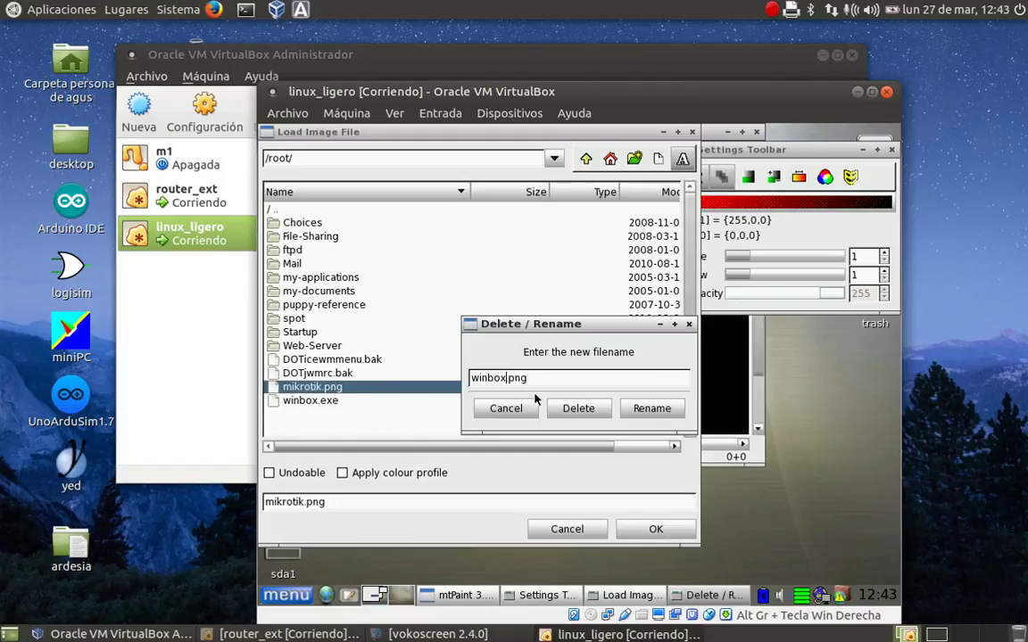
pyautogui.press('Return')
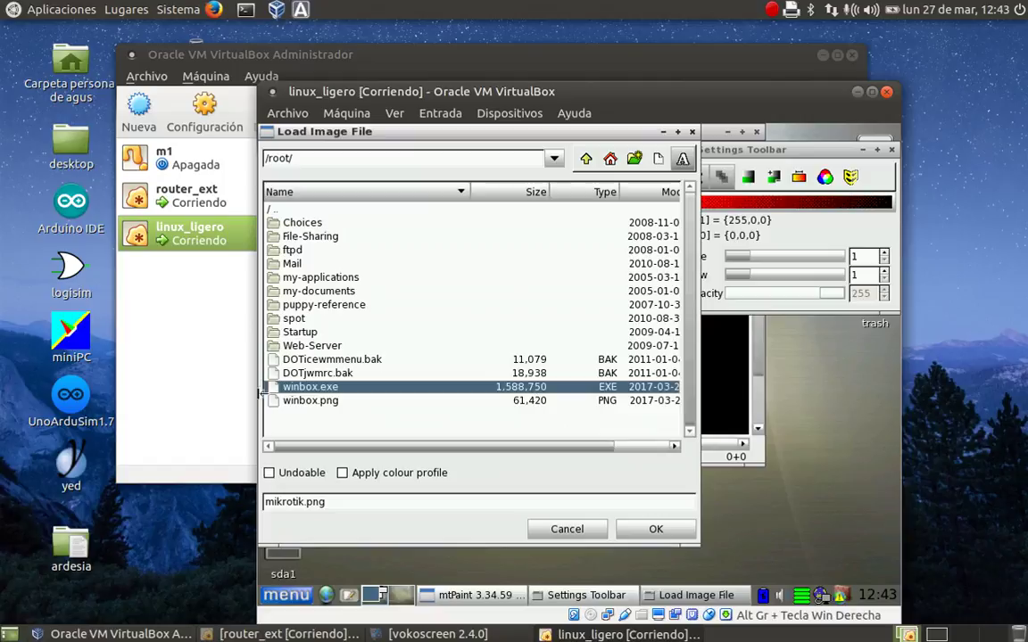
# - Load winbox.png and scale its canvas to 48 x 48 pixels with the aspect ratio fixed
pyautogui.click(311, 401)
pyautogui.click(659, 530)
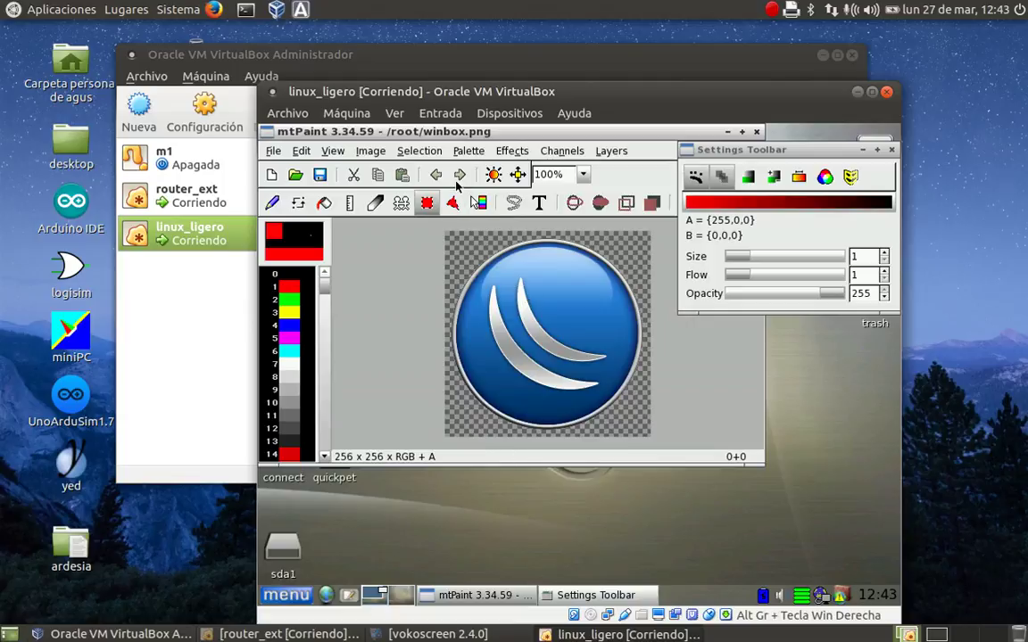
pyautogui.click(368, 152)
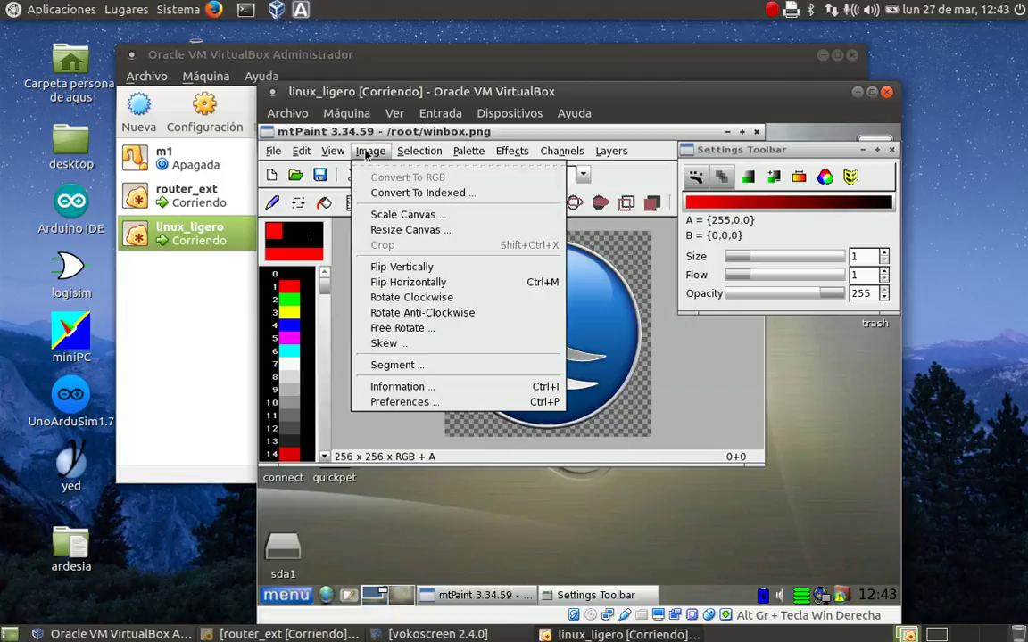
pyautogui.click(399, 218)
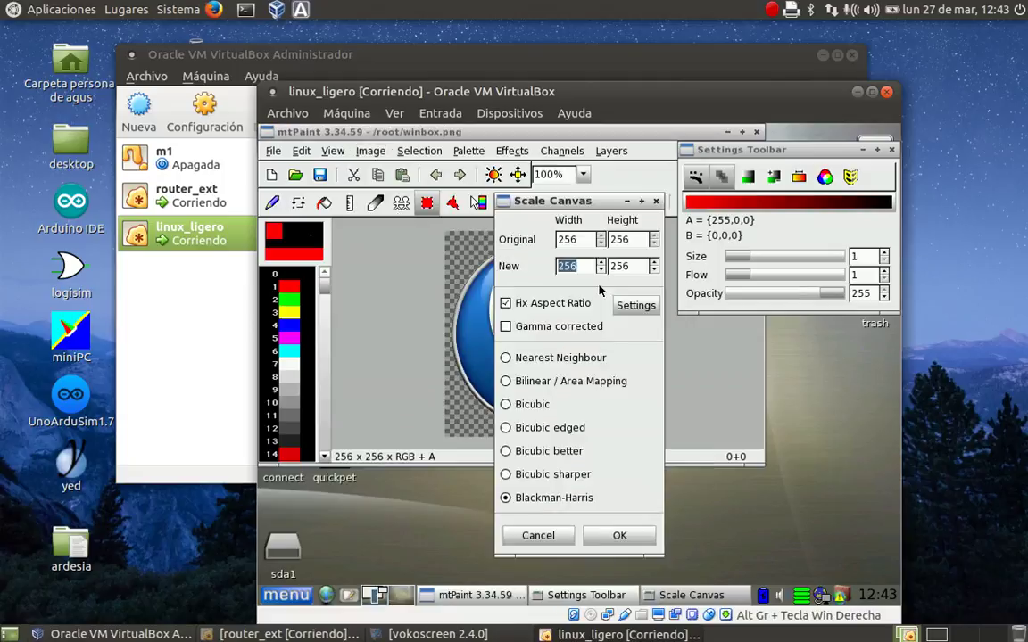
pyautogui.press('BackSpace')
pyautogui.write('88')
pyautogui.press('Tab')
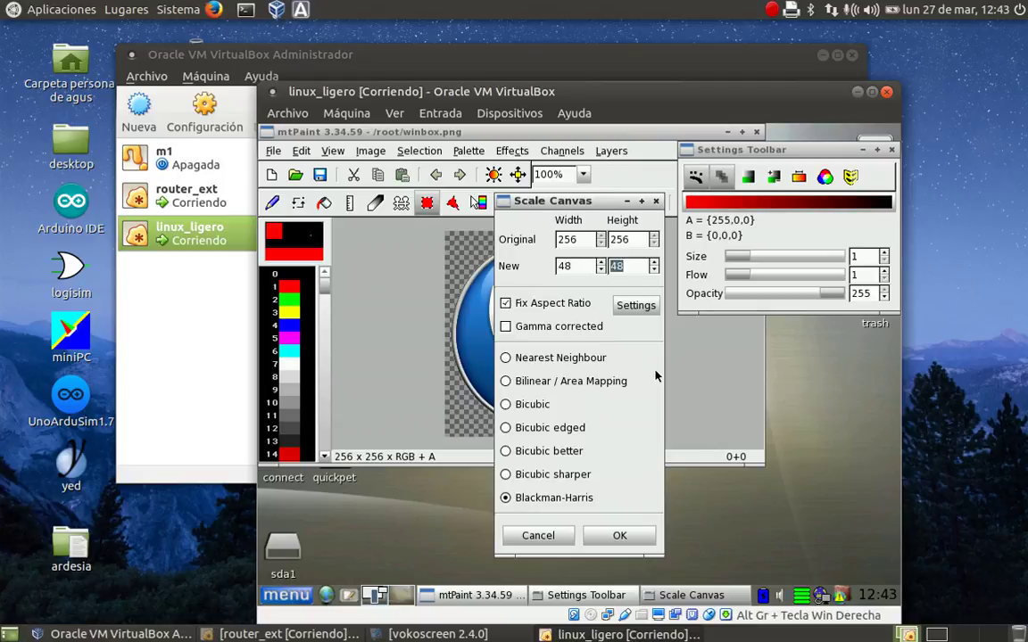
pyautogui.click(625, 540)
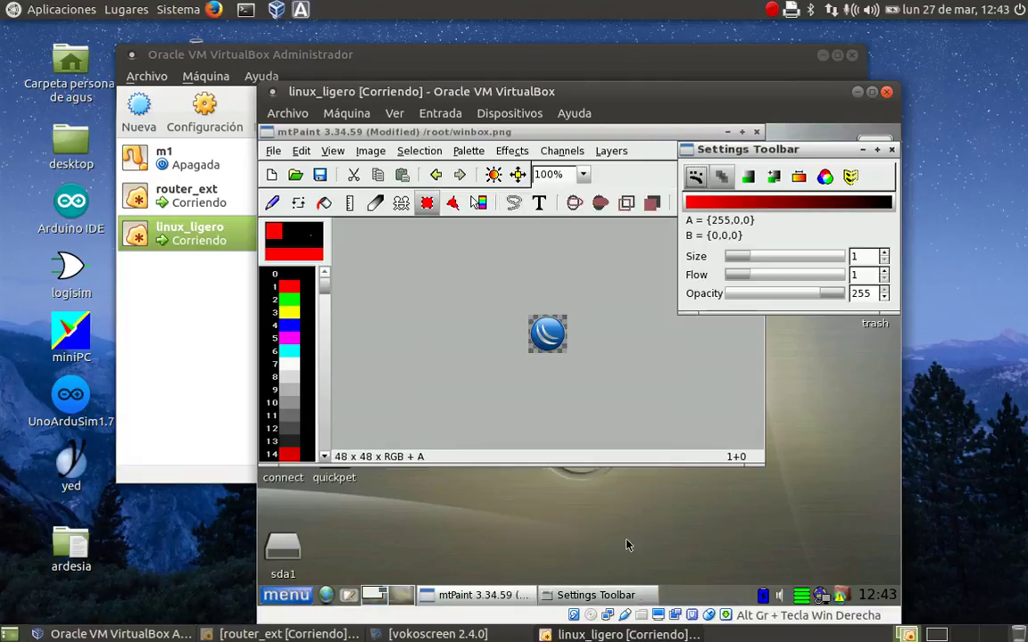
# - Save the scaled image under its current name, winbox.png, and close mtPaint
pyautogui.click(273, 151)
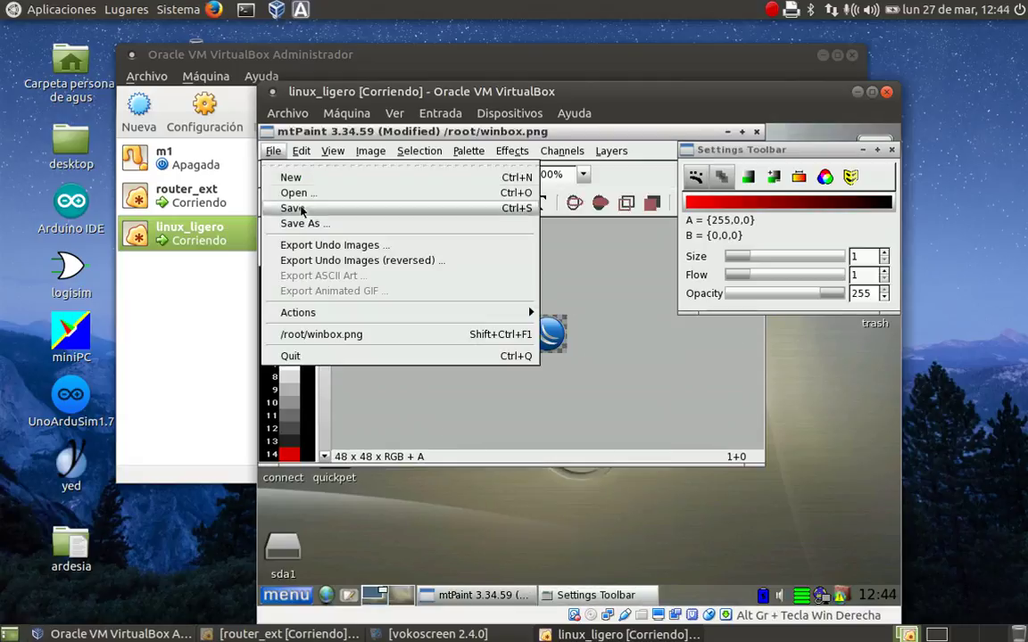
pyautogui.click(475, 205)
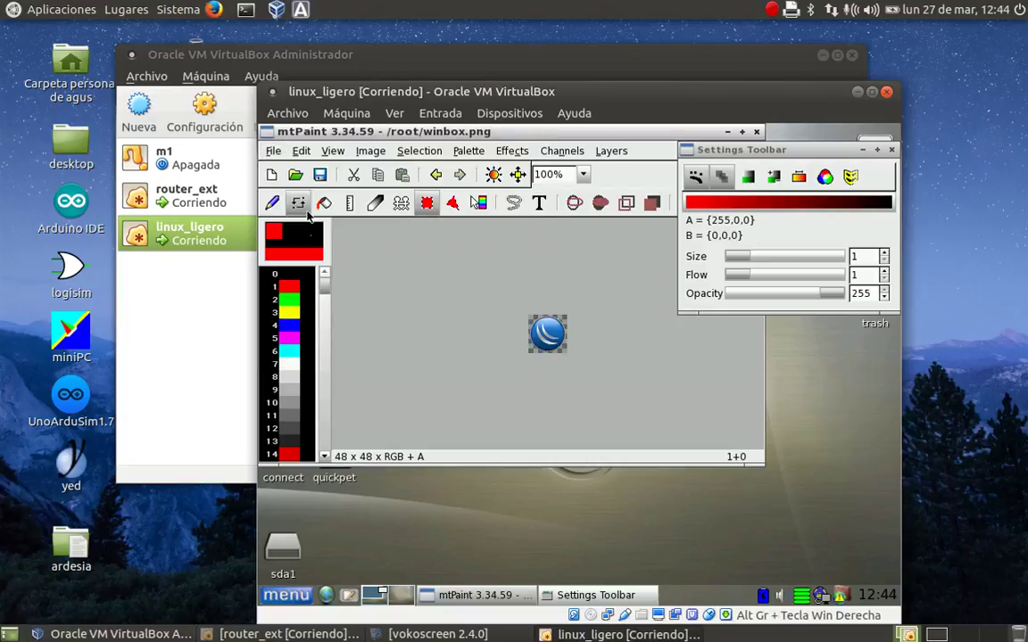
pyautogui.click(756, 132)
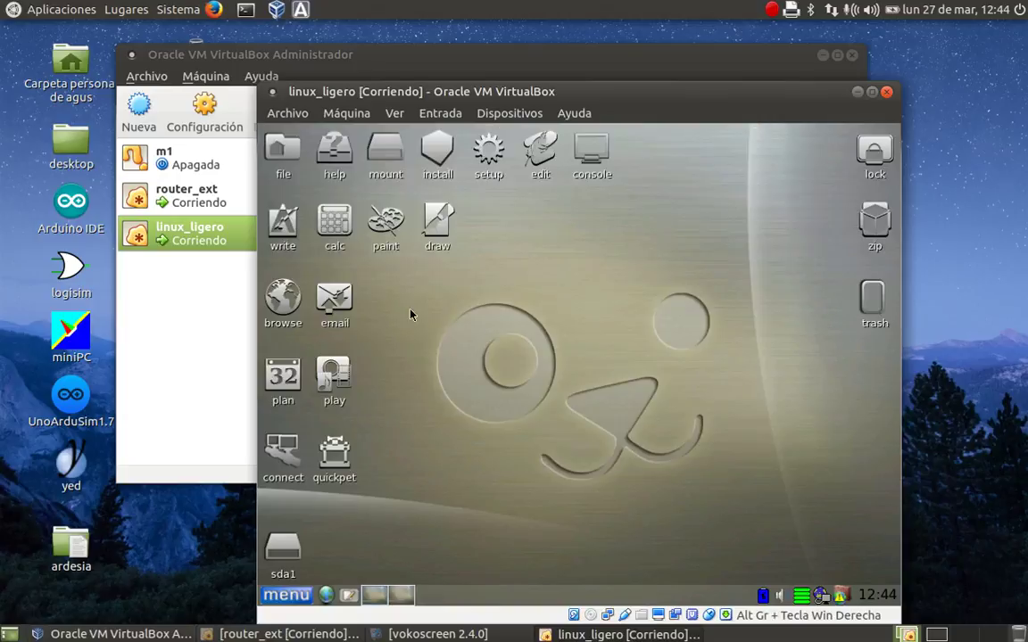
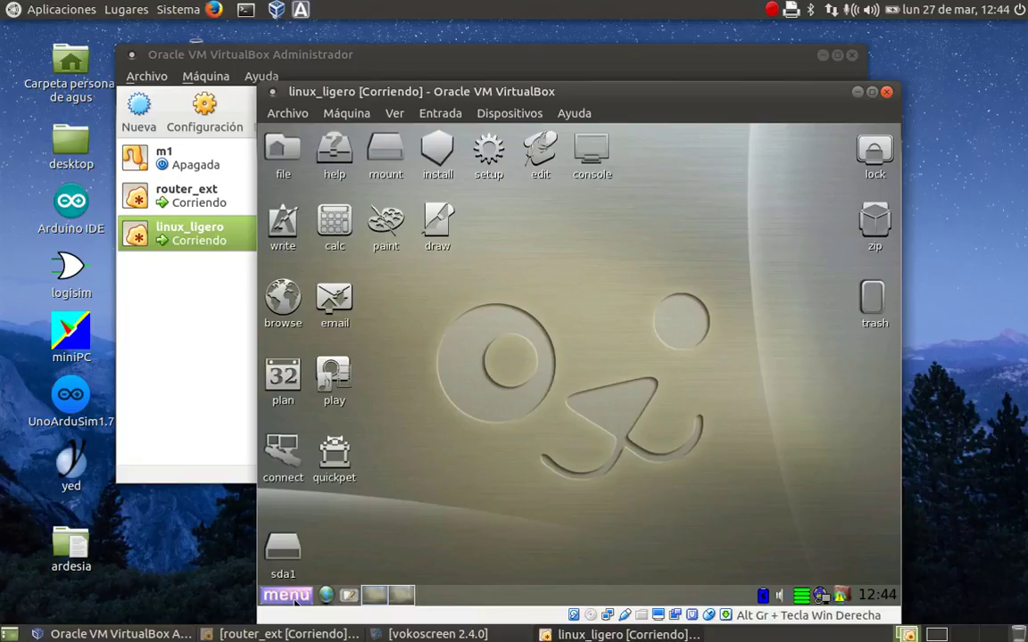
# - Place winbox.exe from the home folder on the desktop beside the email icon, and minimize the file window
pyautogui.click(283, 151)
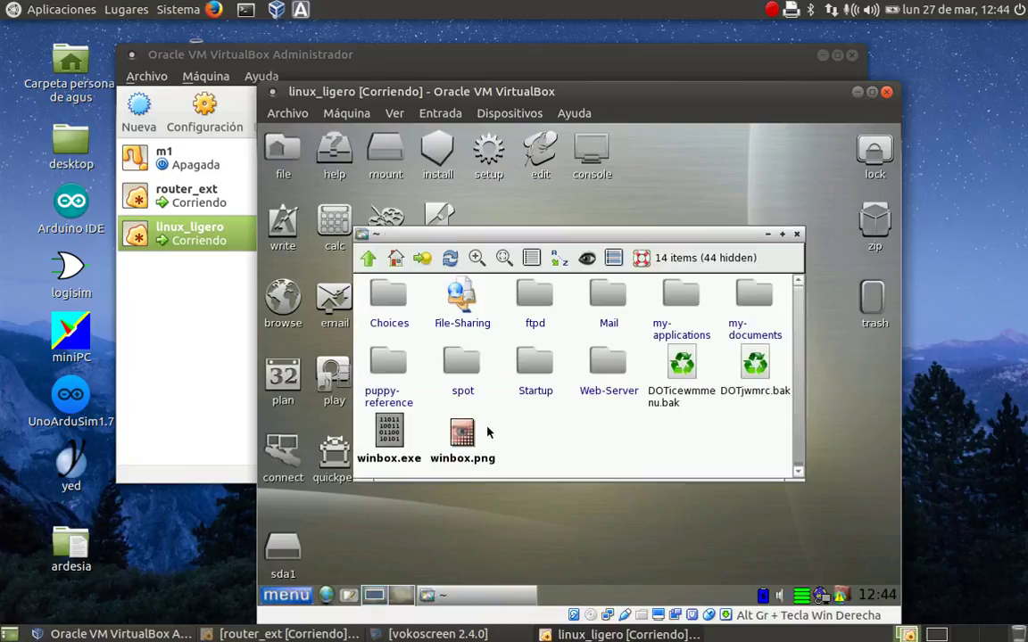
pyautogui.moveTo(389, 433); pyautogui.dragTo(671, 171)
pyautogui.moveTo(662, 240); pyautogui.dragTo(784, 438)
pyautogui.moveTo(678, 168)
pyautogui.mouseDown()
pyautogui.moveTo(631, 212)
pyautogui.moveTo(451, 302)
pyautogui.moveTo(400, 292)
pyautogui.moveTo(399, 301)
pyautogui.mouseUp()
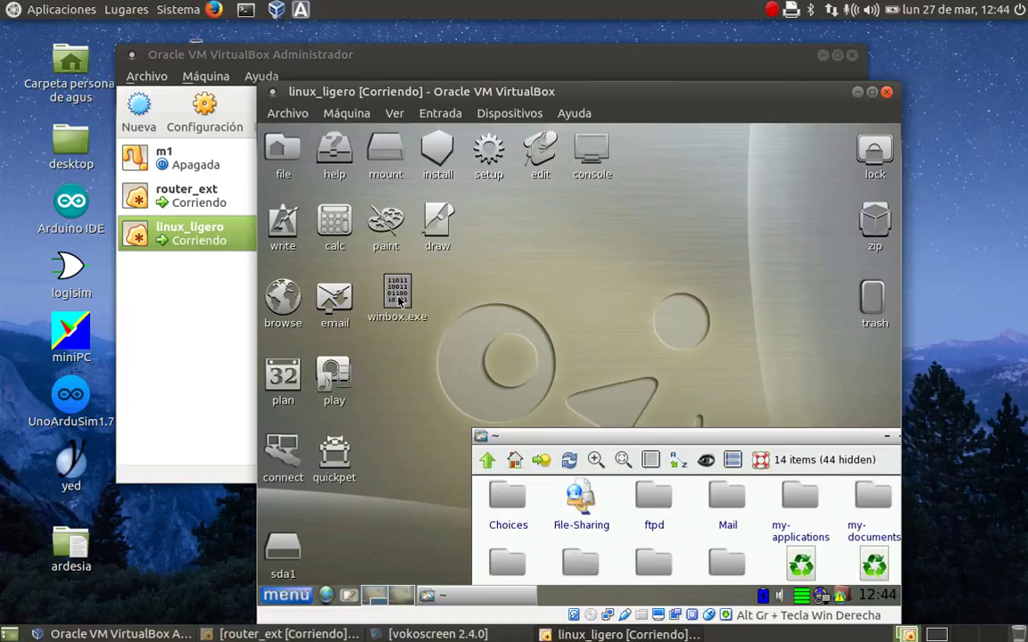
pyautogui.moveTo(725, 430); pyautogui.dragTo(604, 375)
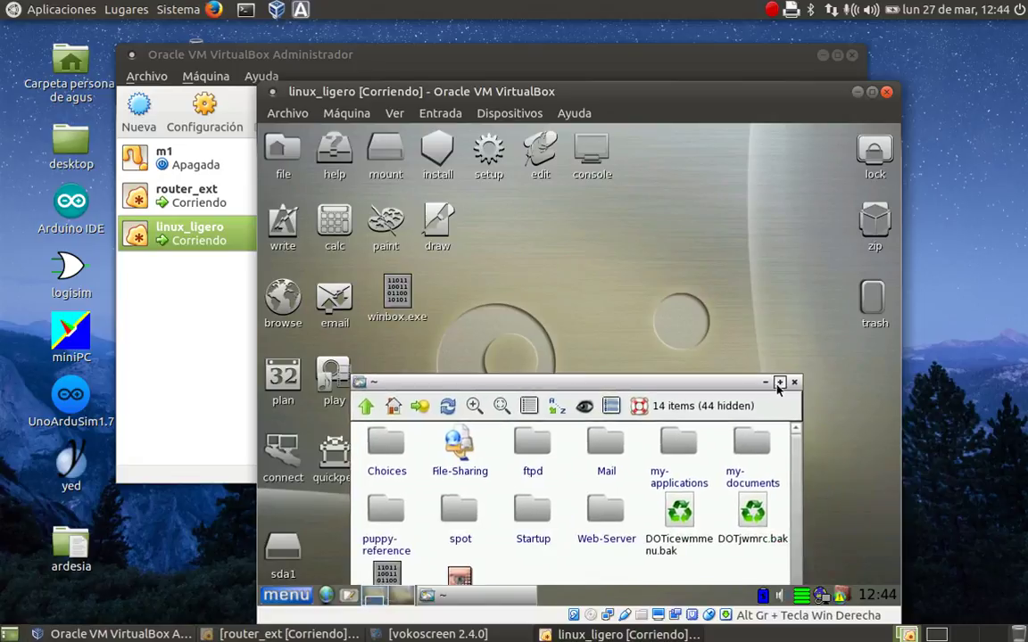
pyautogui.click(765, 382)
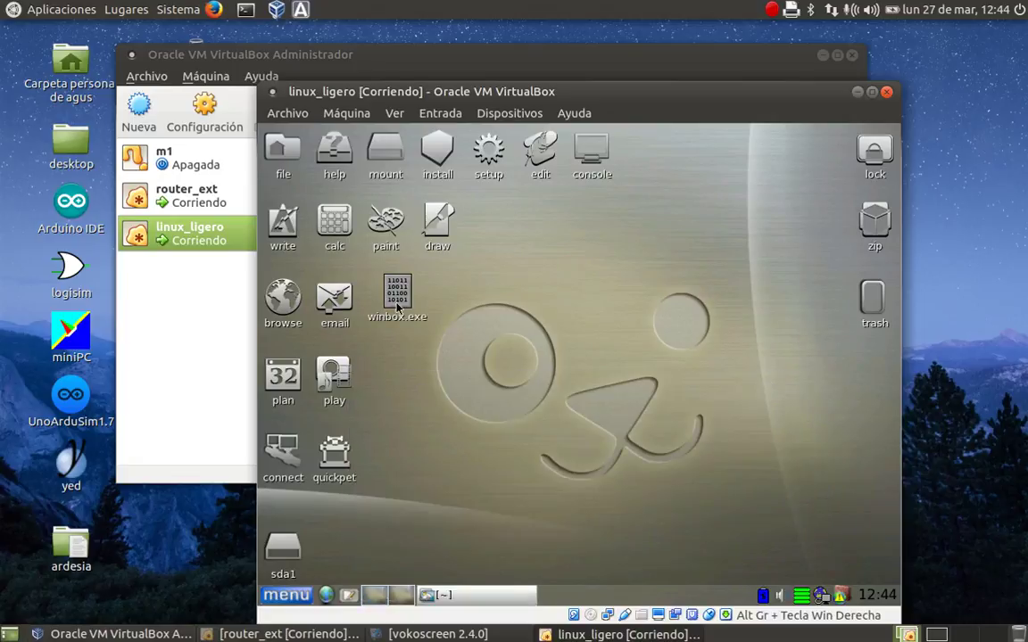
# - Examine the Edit Item settings of the winbox.exe desktop icon and close them without making changes
pyautogui.rightClick(394, 305)
pyautogui.click(393, 306)
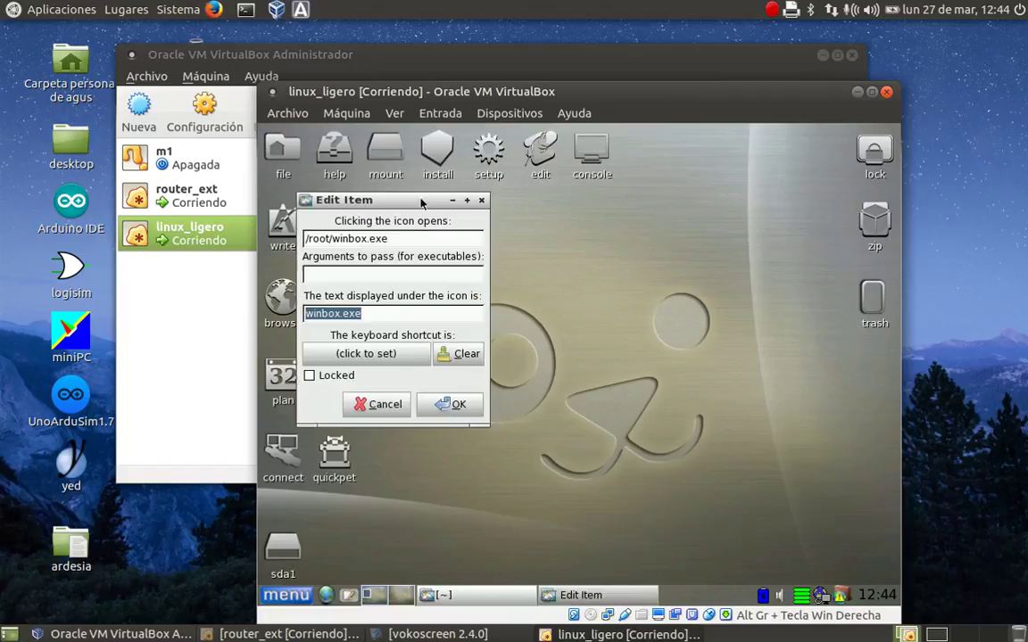
pyautogui.moveTo(424, 196); pyautogui.dragTo(445, 217)
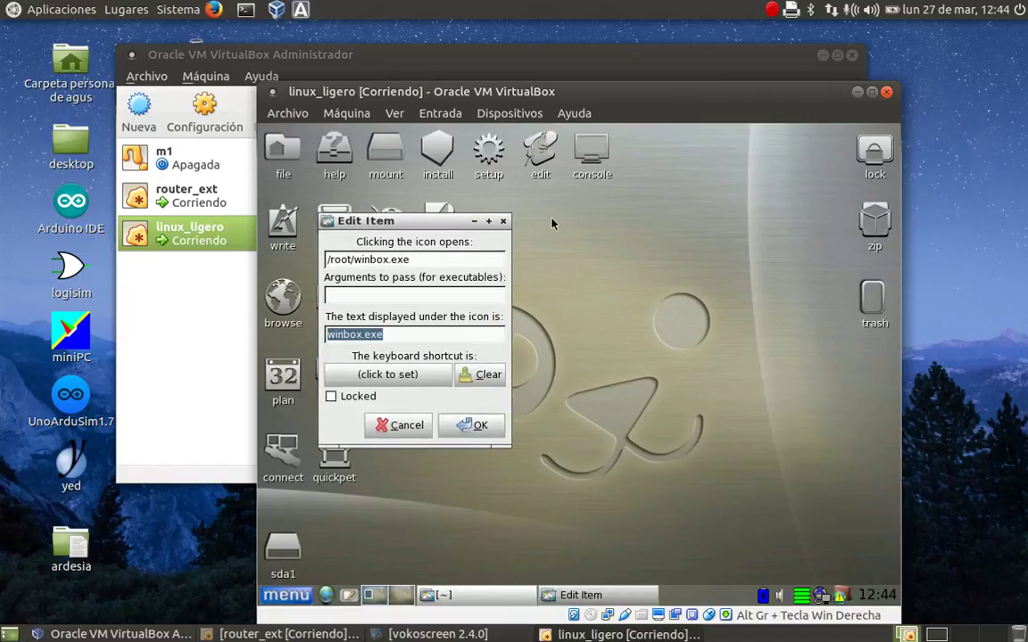
pyautogui.press('Return')
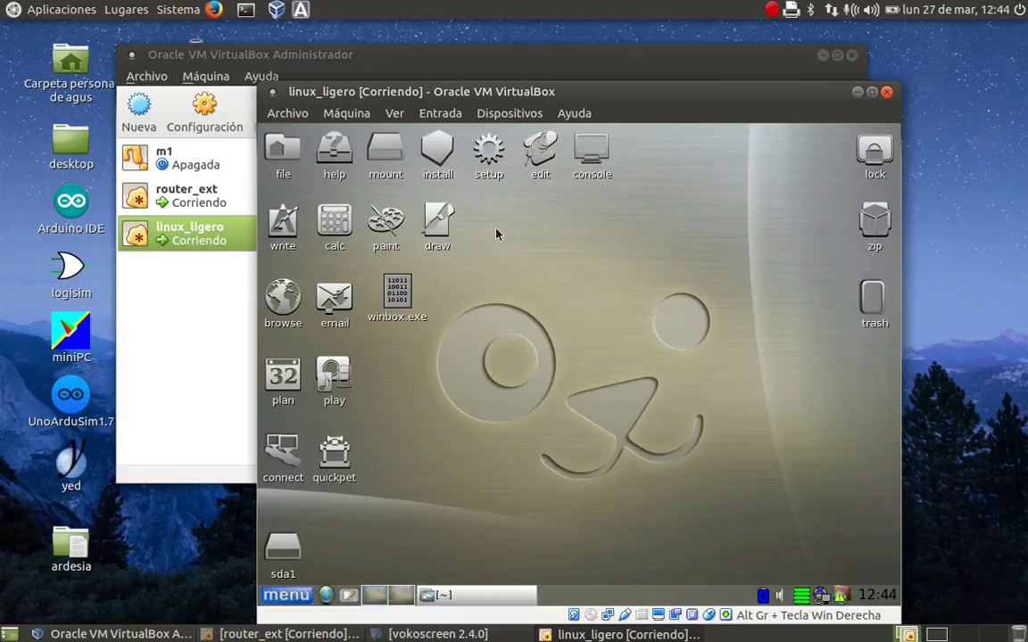
pyautogui.rightClick(401, 300)
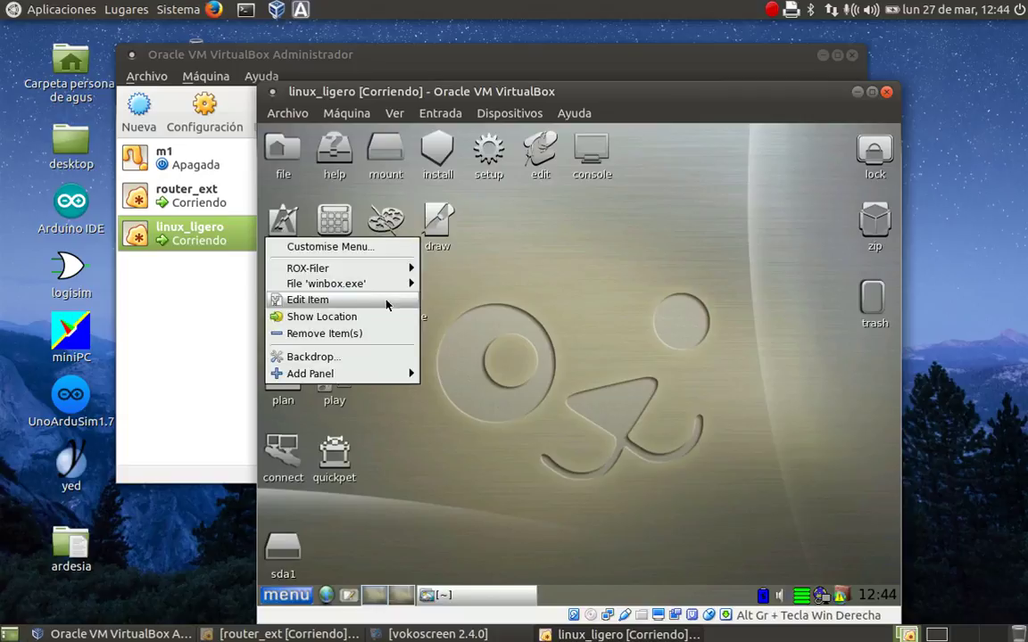
pyautogui.click(386, 305)
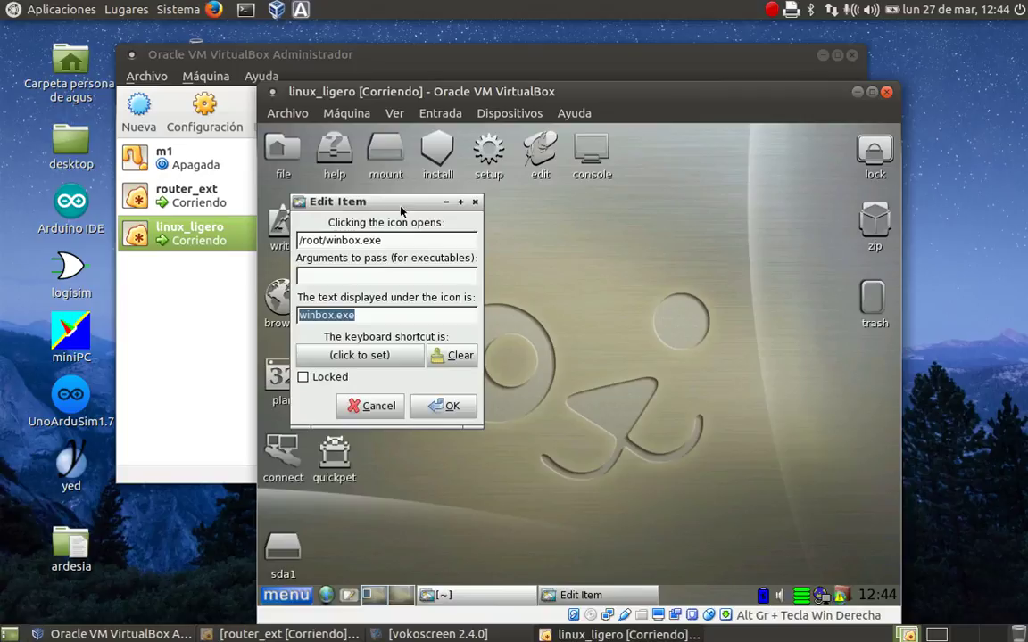
pyautogui.moveTo(401, 211); pyautogui.dragTo(587, 226)
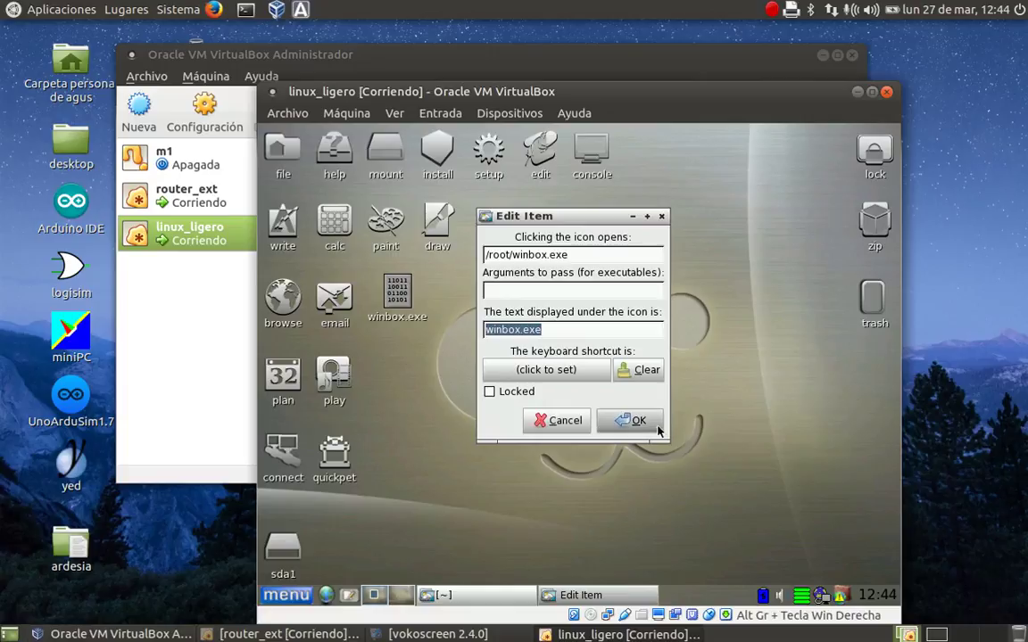
pyautogui.click(572, 423)
# - Enter /usr/bin/wine /root/winbox.exe "$@" as the run action of the winbox.exe desktop icon, set as default for all application/<anything>
pyautogui.rightClick(401, 307)
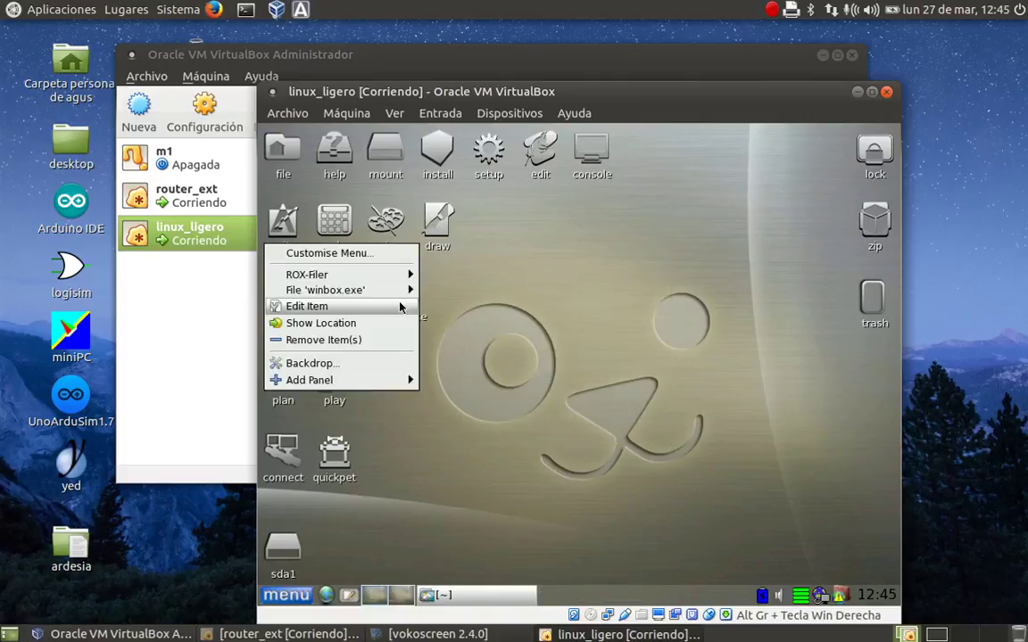
pyautogui.moveTo(365, 290)
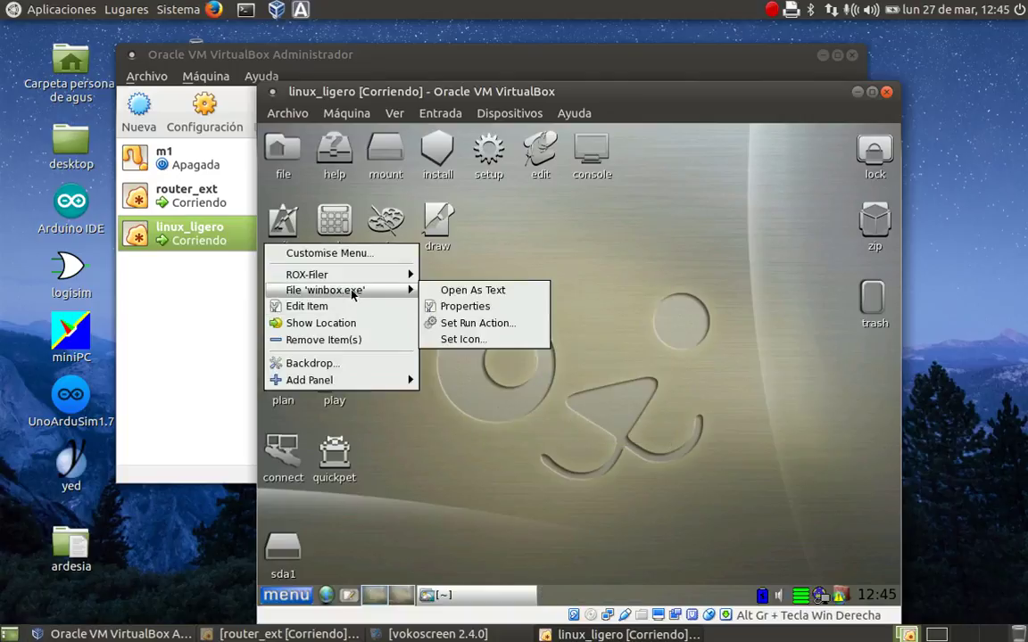
pyautogui.click(475, 324)
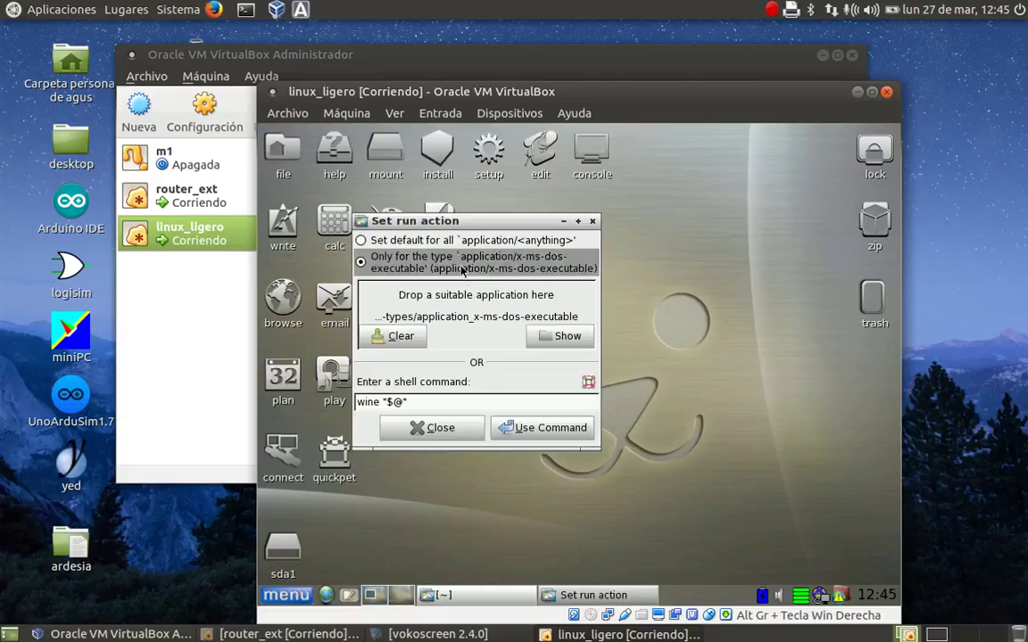
pyautogui.moveTo(451, 214); pyautogui.dragTo(574, 224)
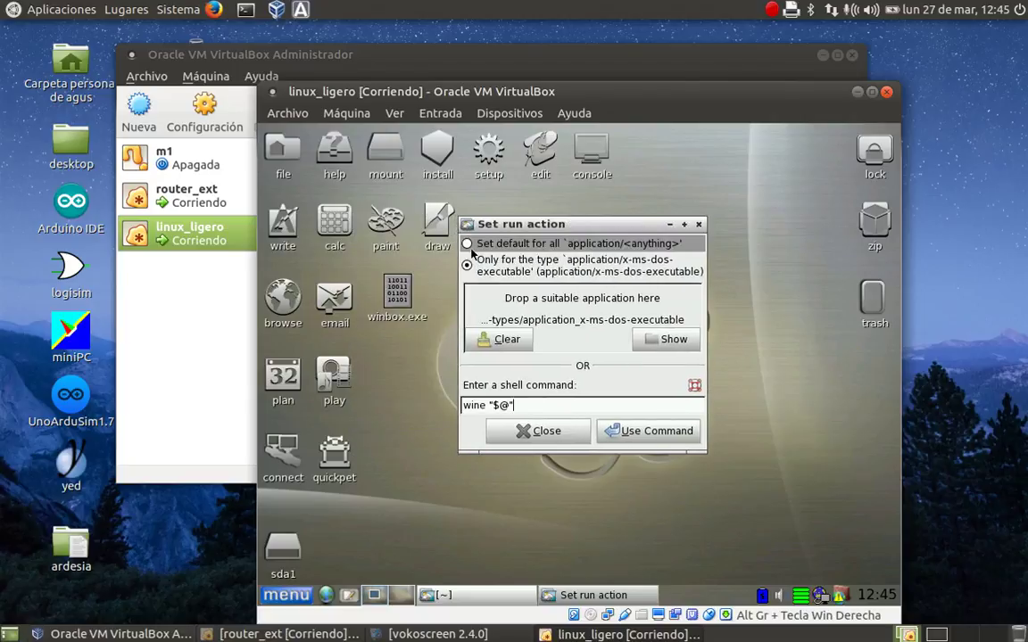
pyautogui.click(467, 245)
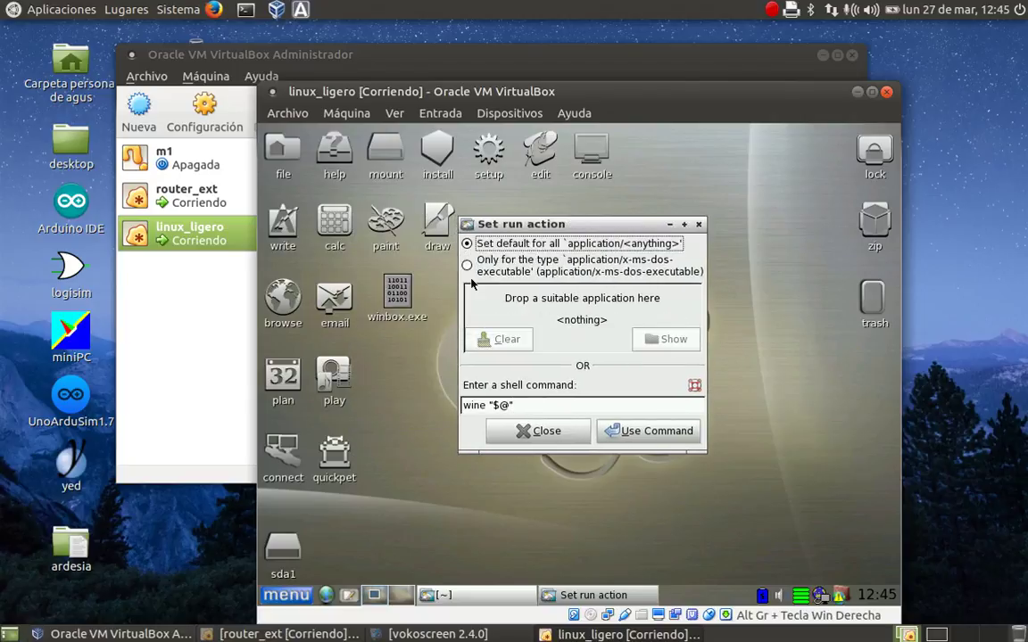
pyautogui.click(488, 405)
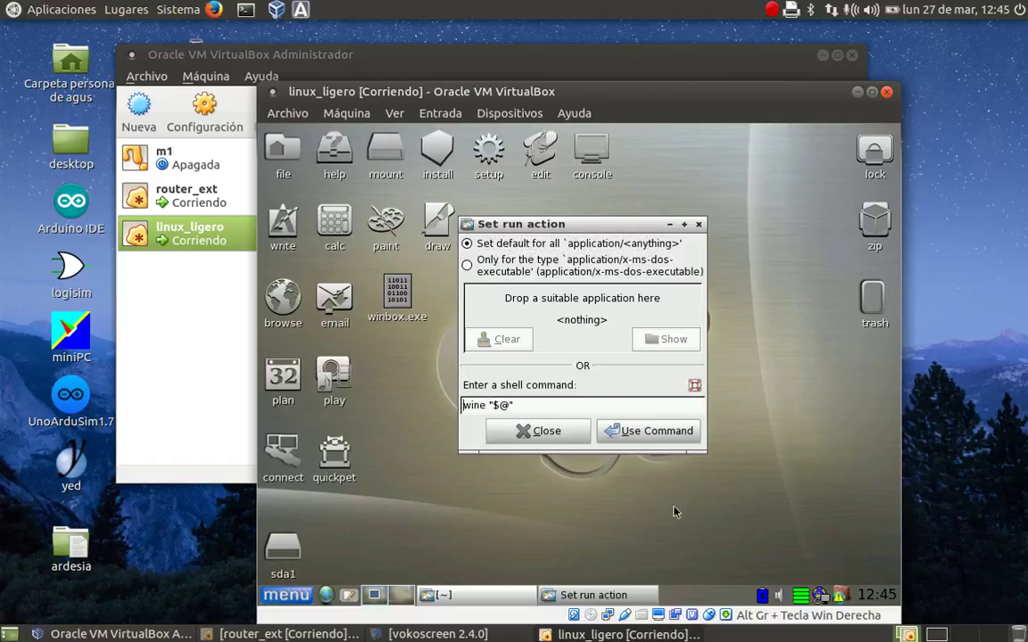
pyautogui.write('/usr/bin/wine ')
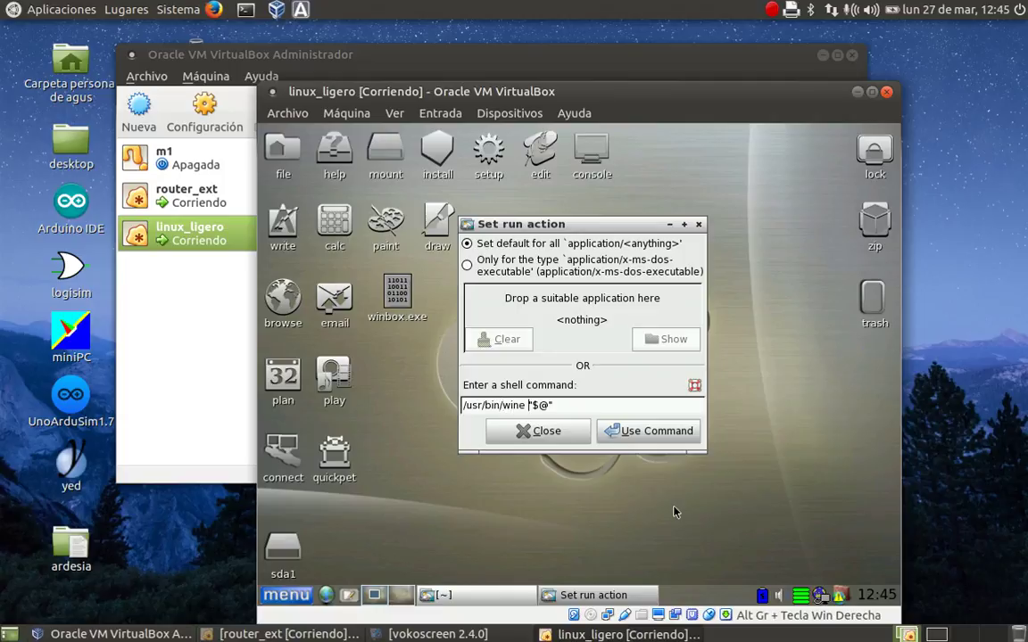
pyautogui.write('/root/winbox.exe')
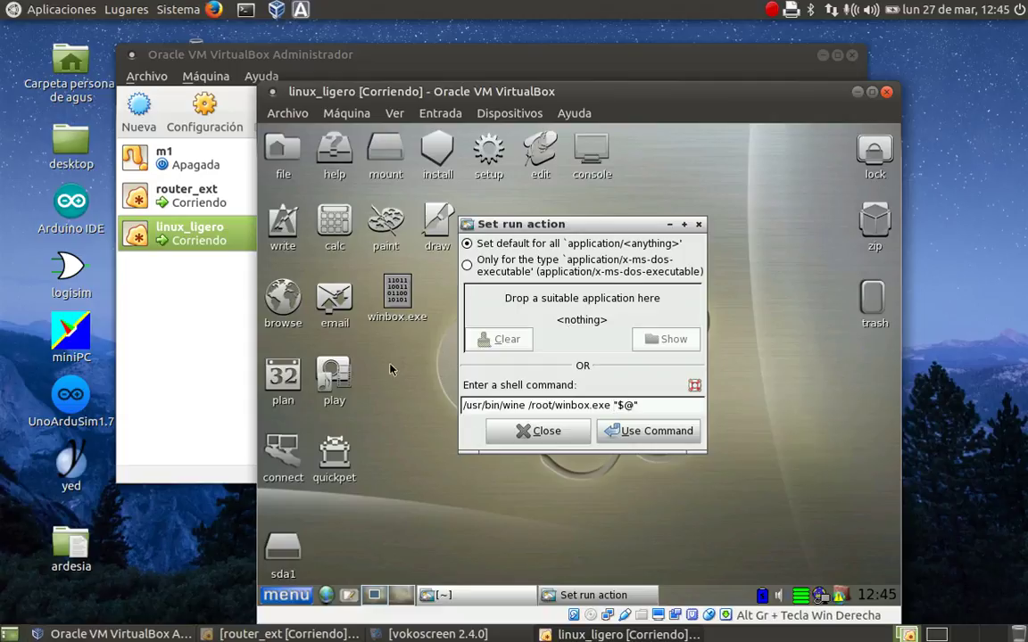
# - Restore the home folder window and arrange it with the Set run action dialog so that winbox.png is accessible
pyautogui.click(467, 596)
pyautogui.moveTo(592, 225); pyautogui.dragTo(715, 145)
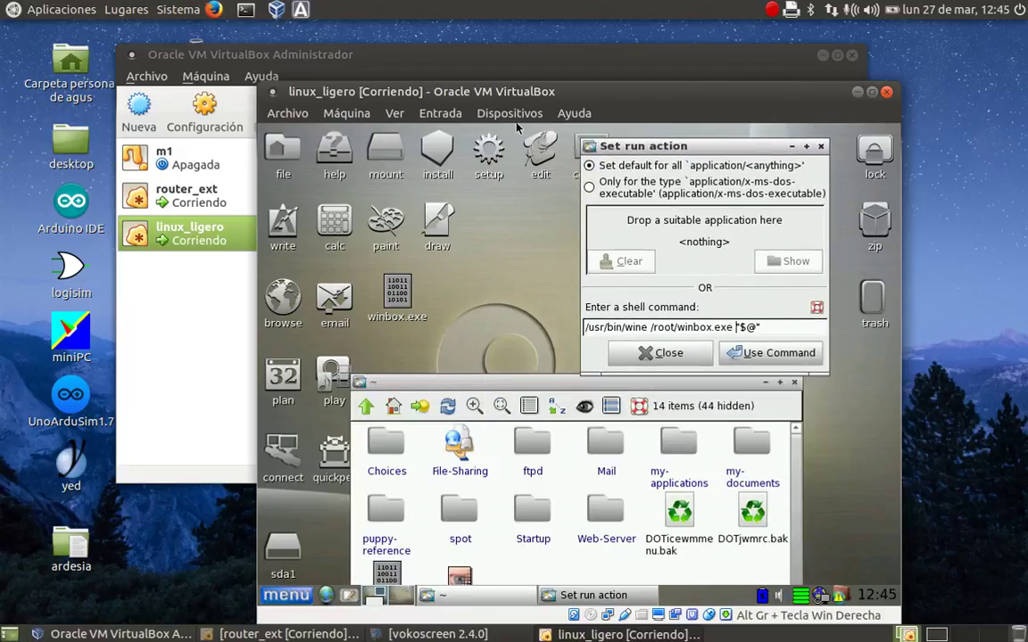
pyautogui.moveTo(444, 382); pyautogui.dragTo(379, 303)
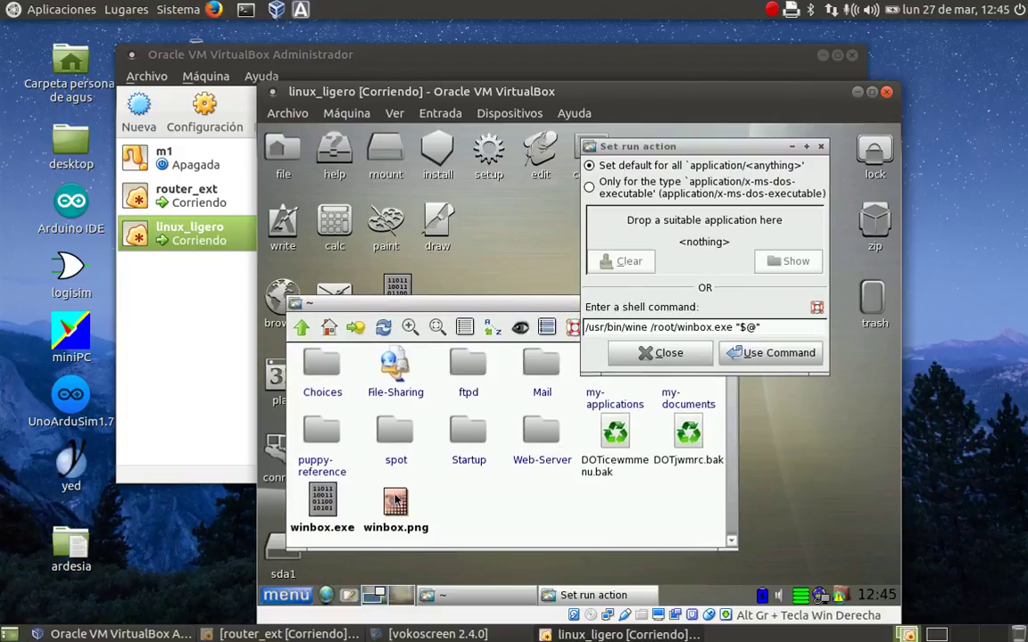
# - Try to assign winbox.png as the application for the run action
pyautogui.moveTo(392, 499); pyautogui.dragTo(629, 215)
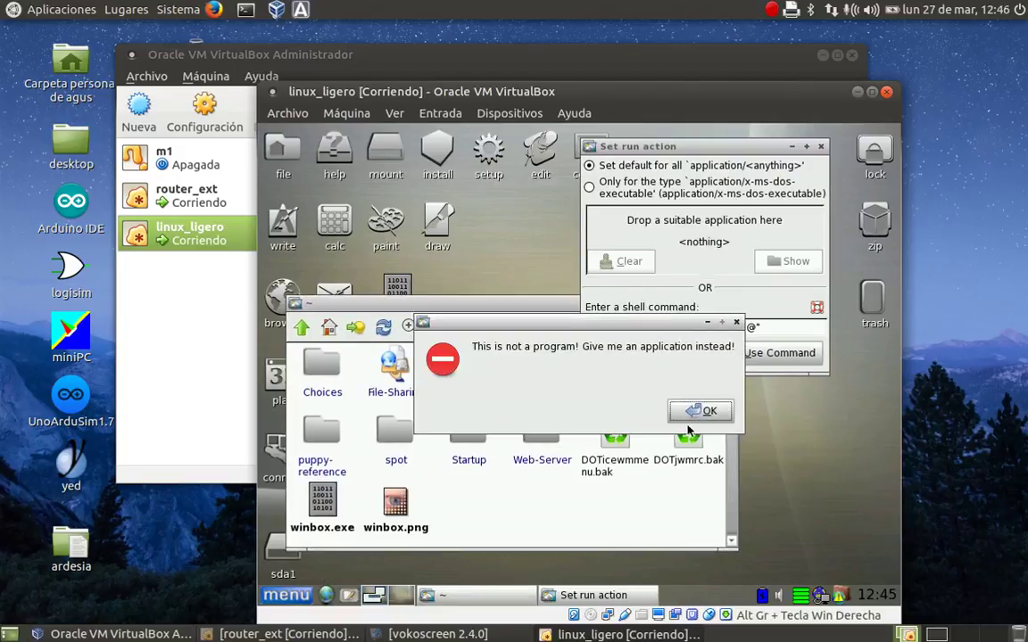
pyautogui.click(699, 413)
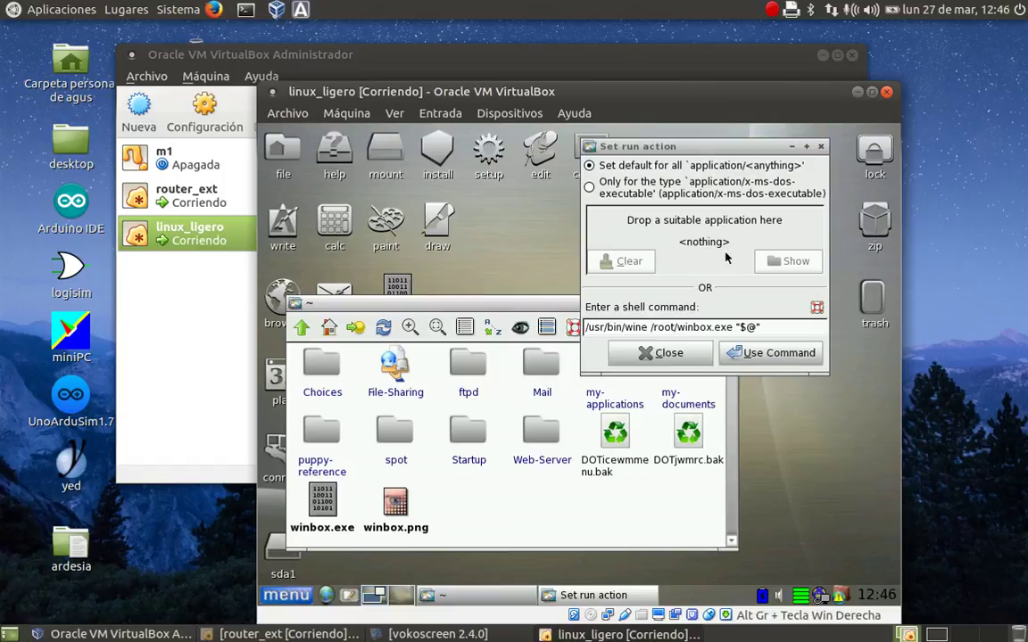
# - Apply the run command, assign winbox.png as the icon only for the file /root/winbox.exe, and close the home folder window
pyautogui.click(752, 355)
pyautogui.moveTo(572, 308); pyautogui.dragTo(661, 341)
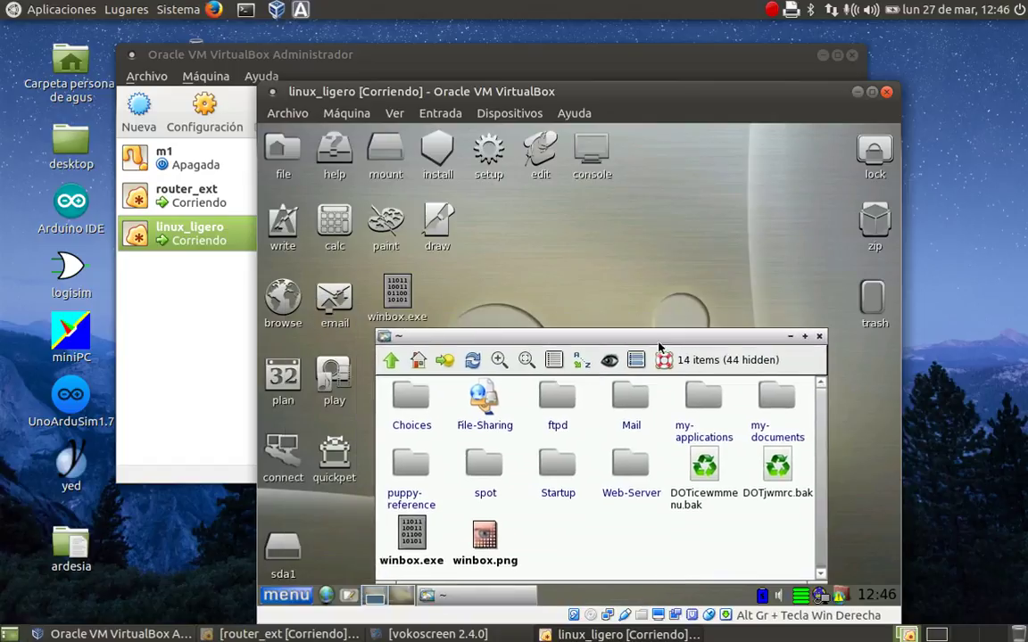
pyautogui.rightClick(396, 290)
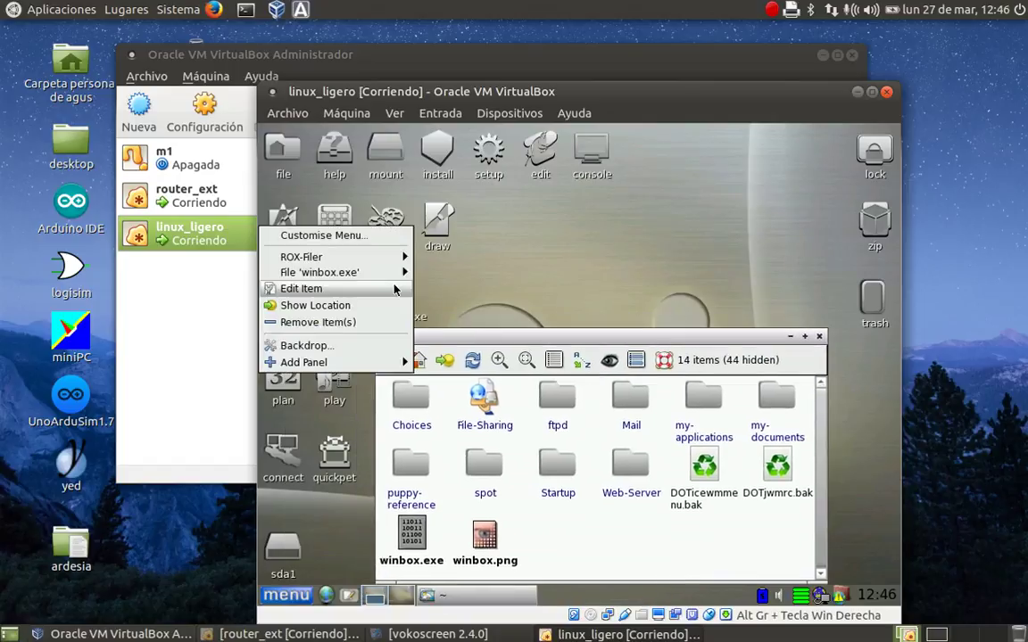
pyautogui.moveTo(387, 278)
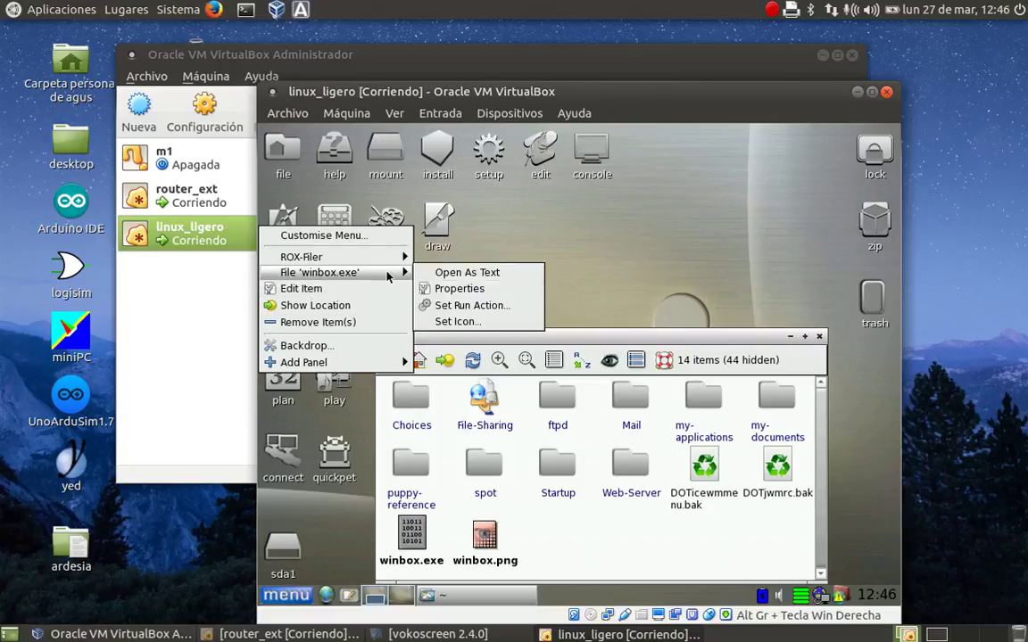
pyautogui.click(470, 330)
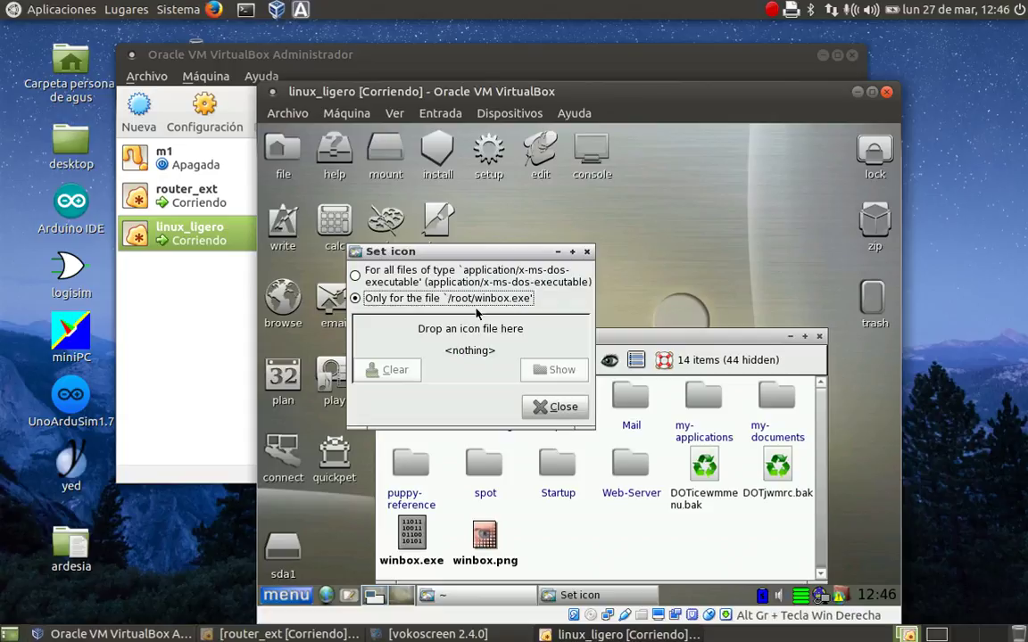
pyautogui.moveTo(490, 258); pyautogui.dragTo(670, 227)
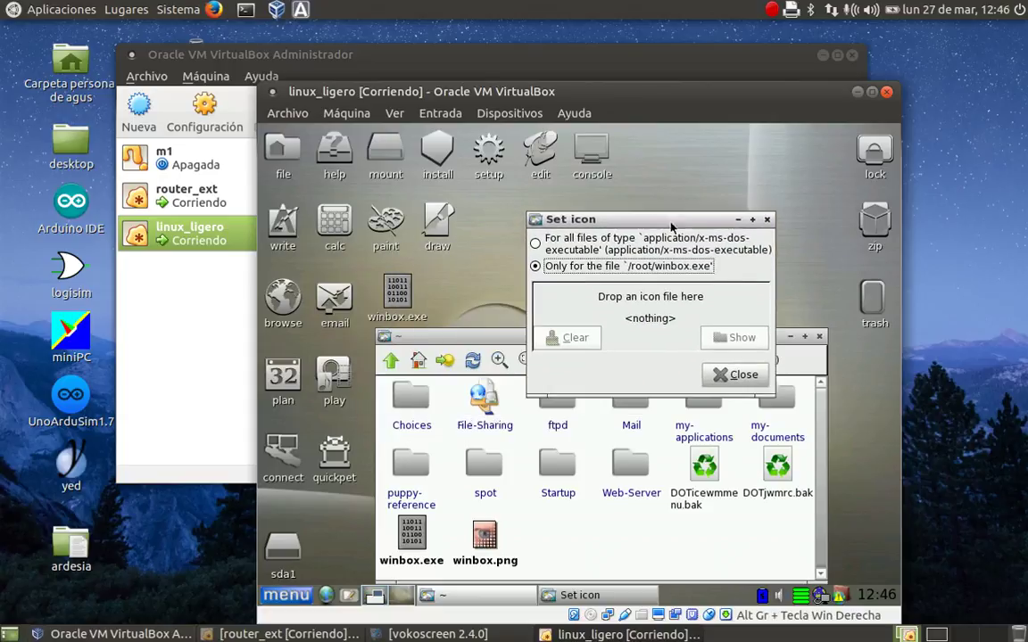
pyautogui.moveTo(485, 535); pyautogui.dragTo(650, 298)
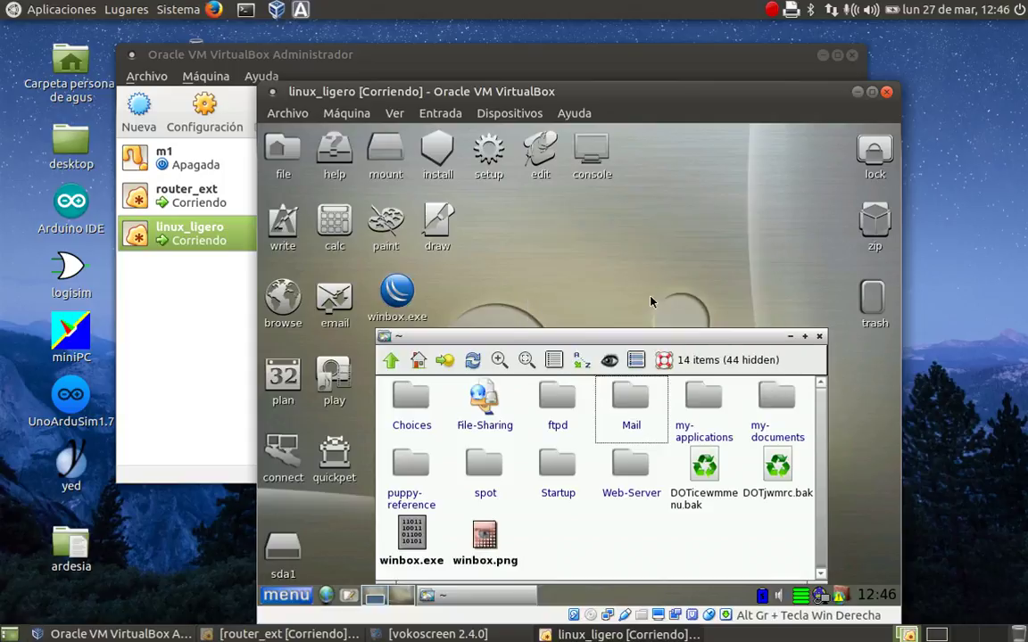
pyautogui.click(819, 338)
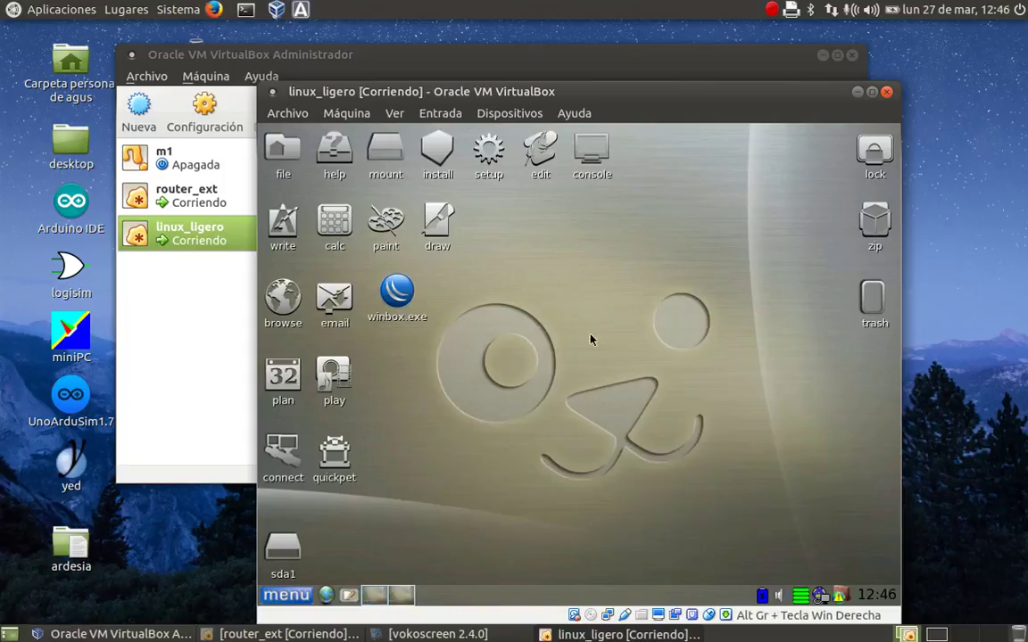
# - Launch Winbox from its desktop icon and connect to the neighboring MikroTik router at 192.168.100.1 with the login admin
pyautogui.click(397, 293)
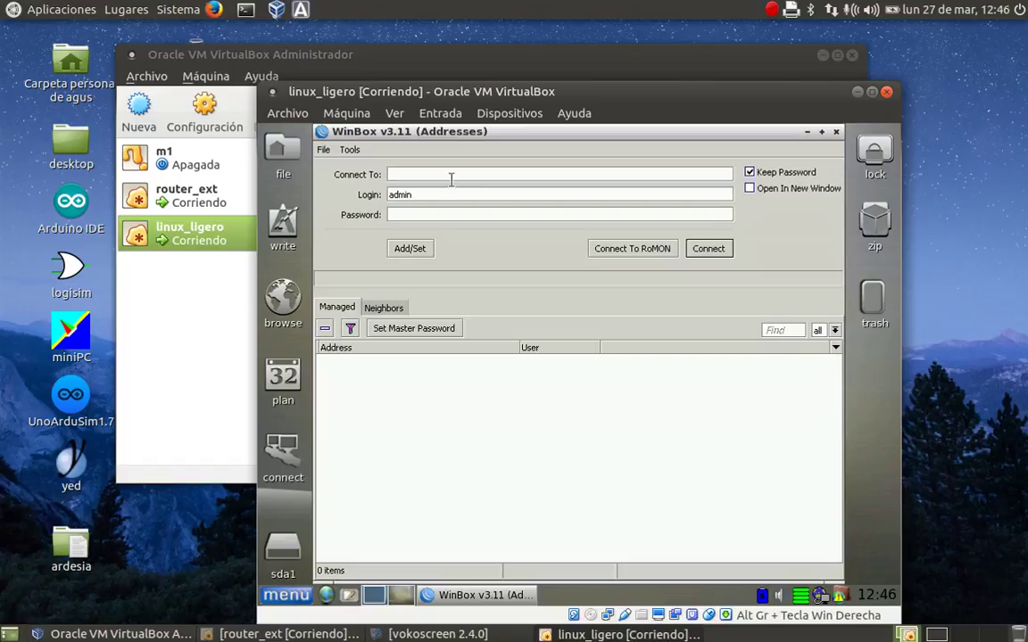
pyautogui.click(390, 313)
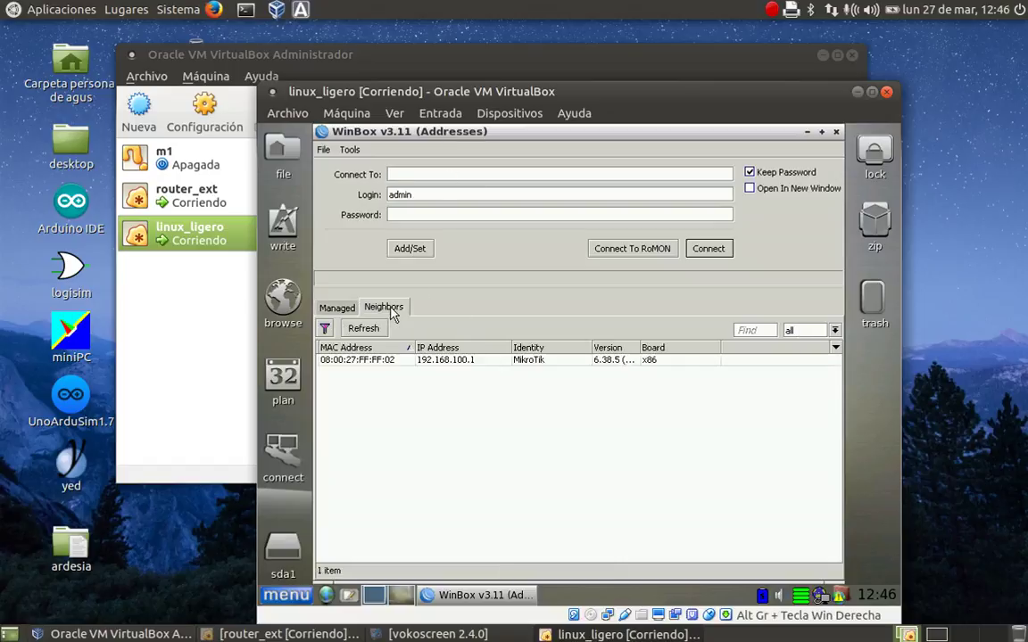
pyautogui.click(387, 362)
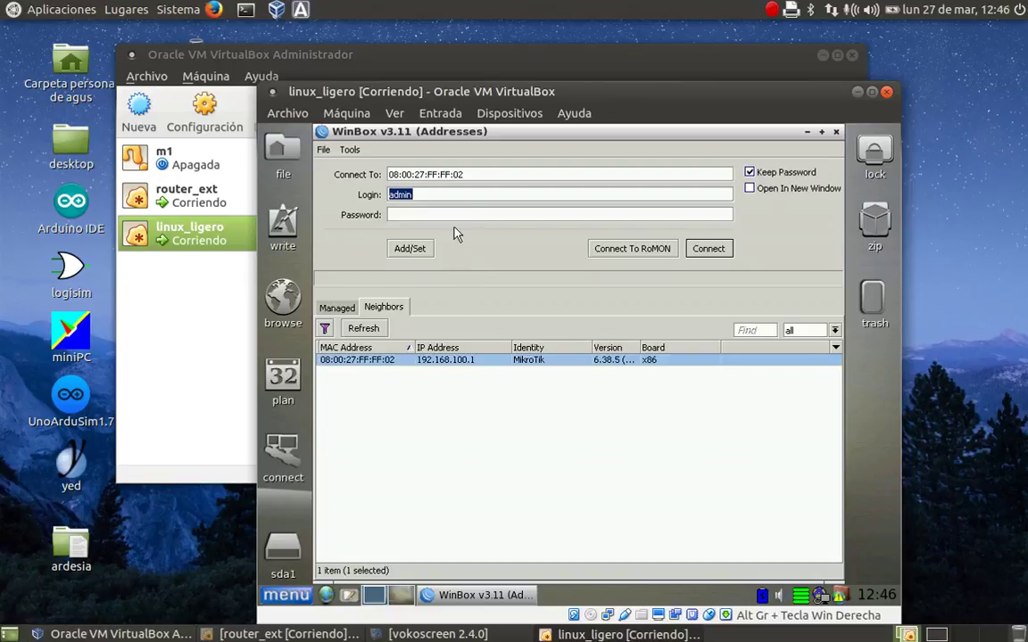
pyautogui.click(464, 361)
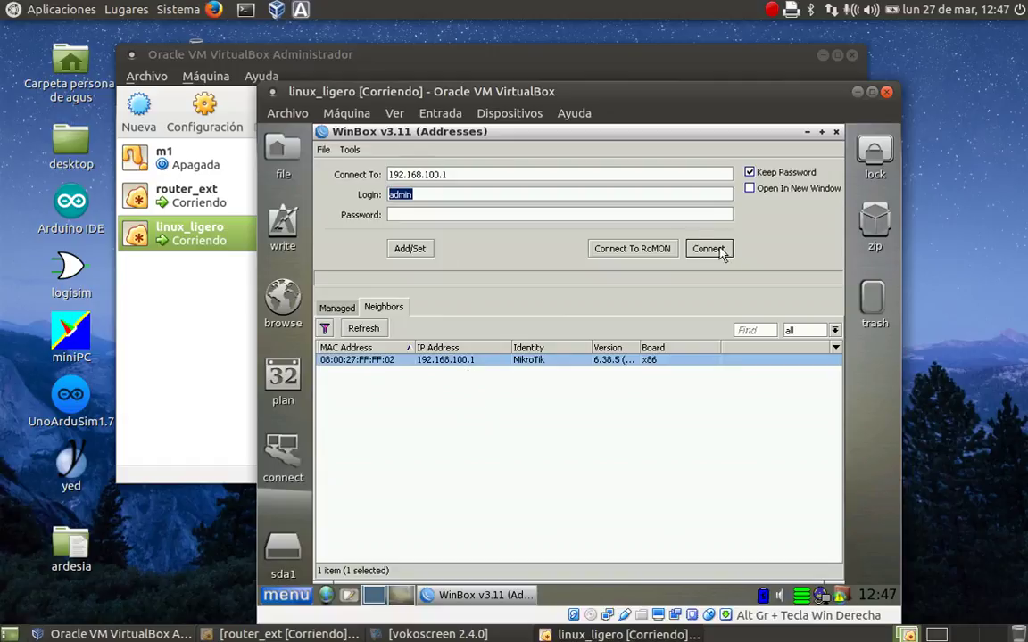
pyautogui.click(709, 249)
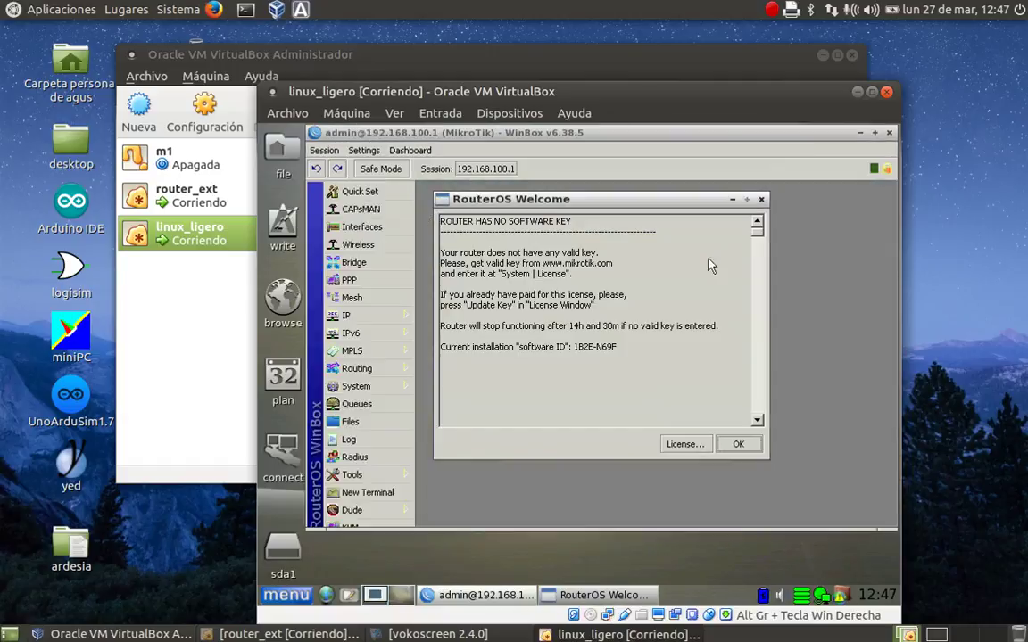
# - Dismiss the RouterOS Welcome notice and close the Winbox session
pyautogui.click(737, 445)
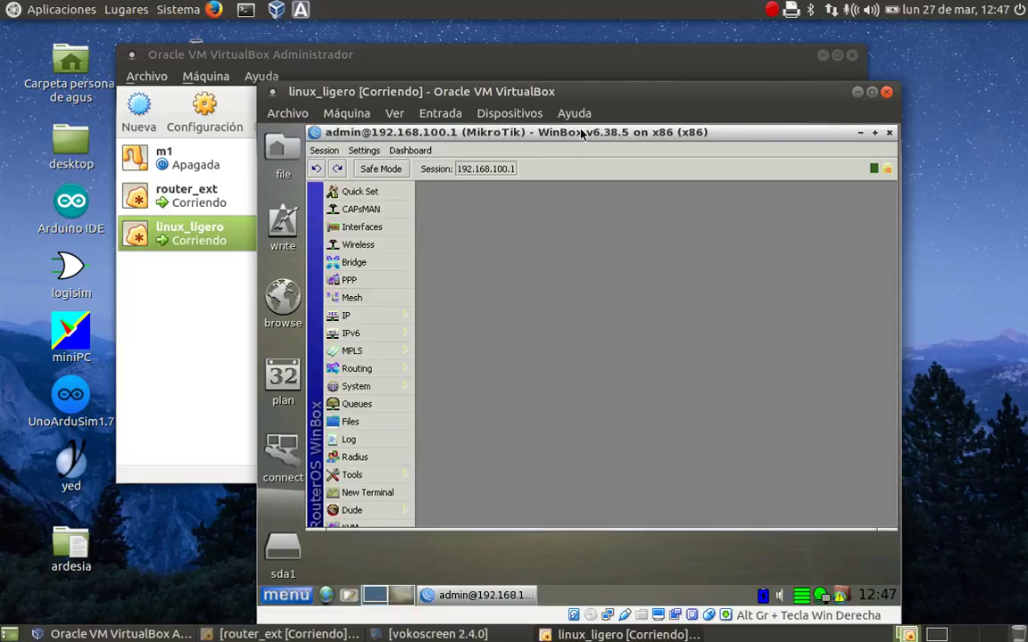
pyautogui.moveTo(581, 132); pyautogui.dragTo(560, 139)
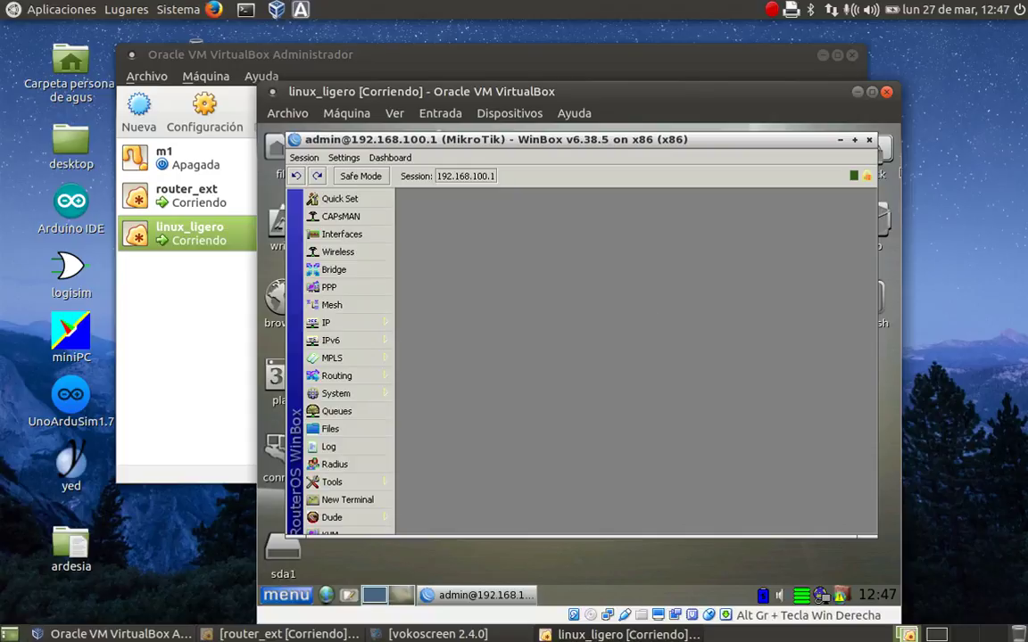
pyautogui.click(869, 141)
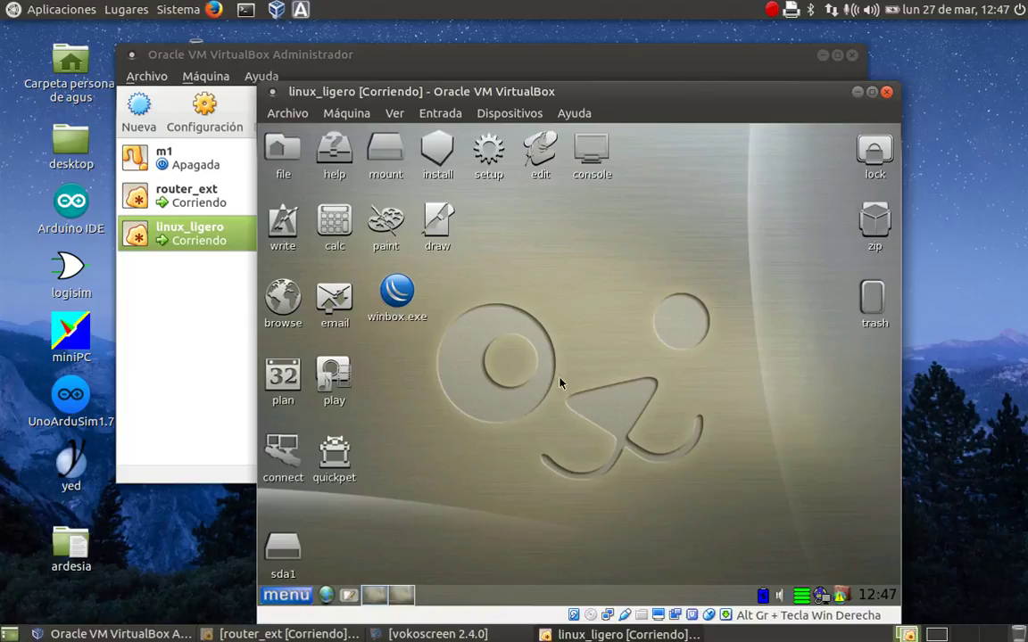
pyautogui.click(288, 603)
pyautogui.moveTo(316, 576)
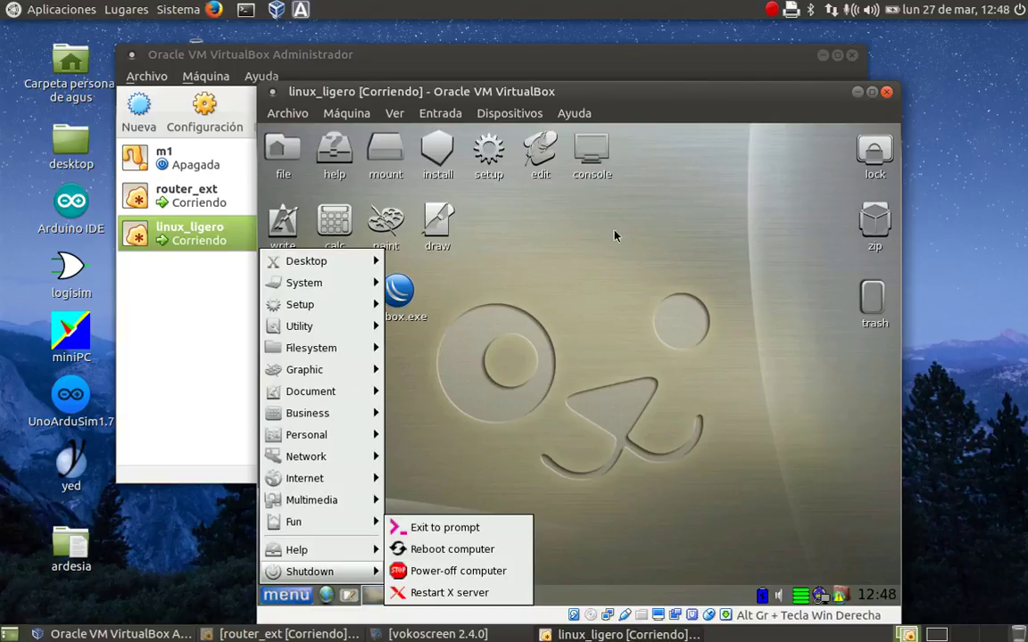
pyautogui.click(552, 206)
# - Check the virtual machine's memory usage with the free command in a console, and close the console
pyautogui.click(592, 150)
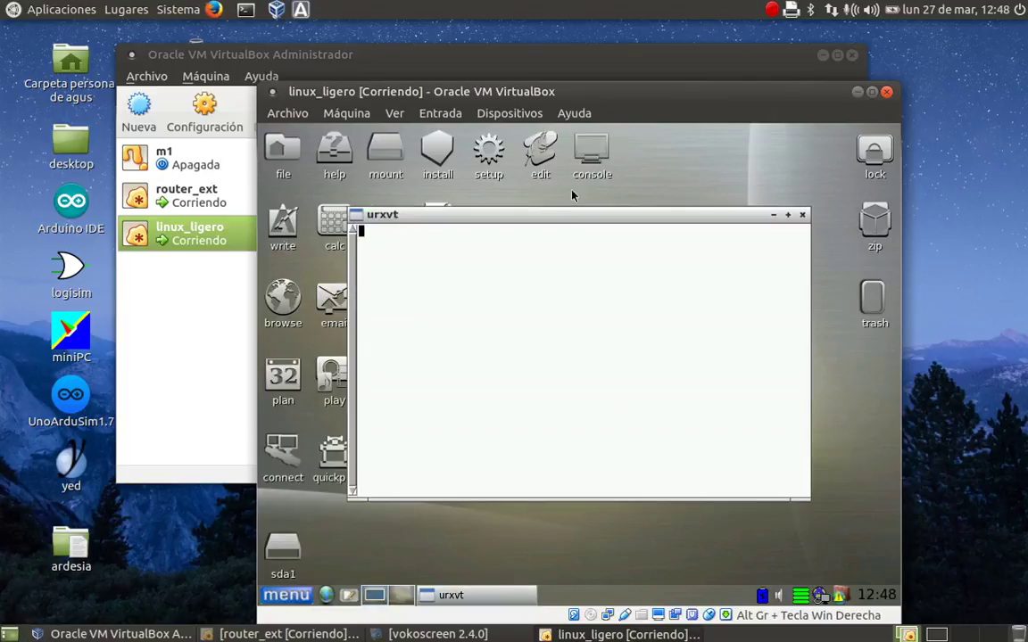
pyautogui.write('free')
pyautogui.press('Return')
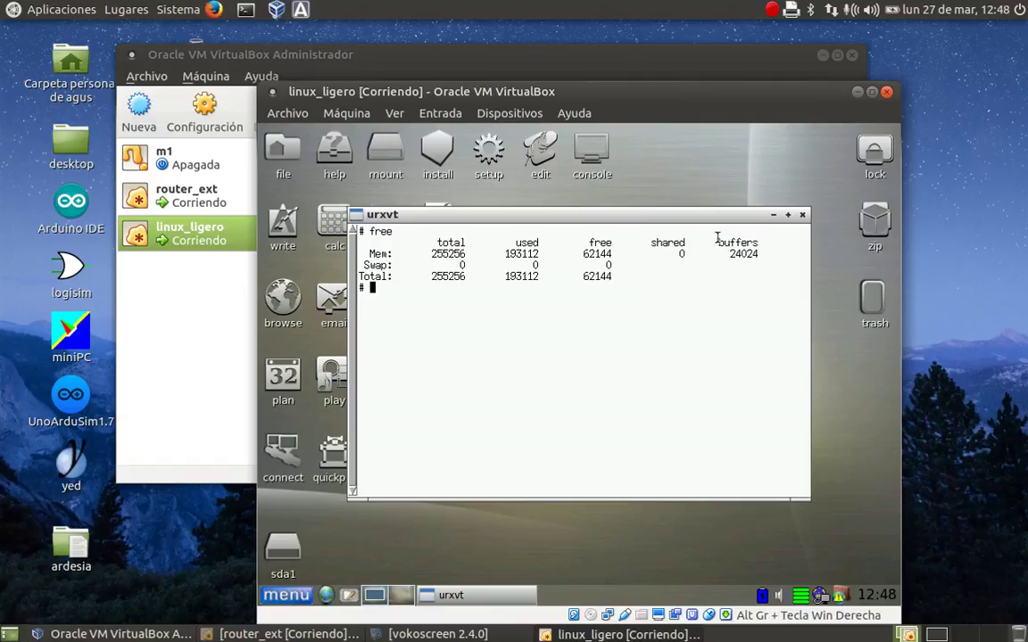
pyautogui.click(802, 216)
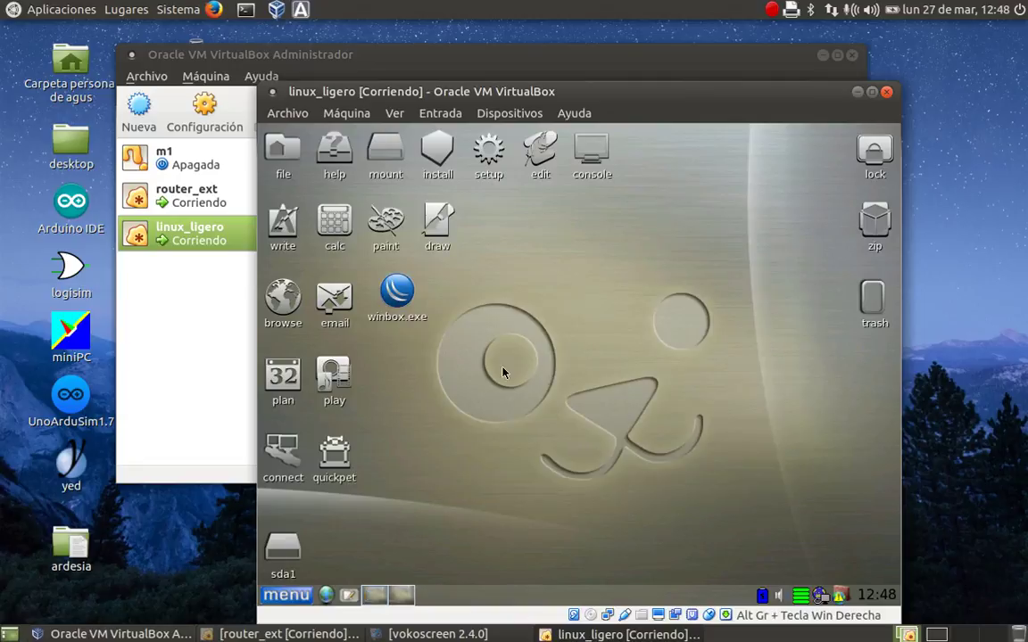
# - Exit the graphical desktop to the text prompt and display the network interface configuration with ifconfig eth0
pyautogui.click(293, 596)
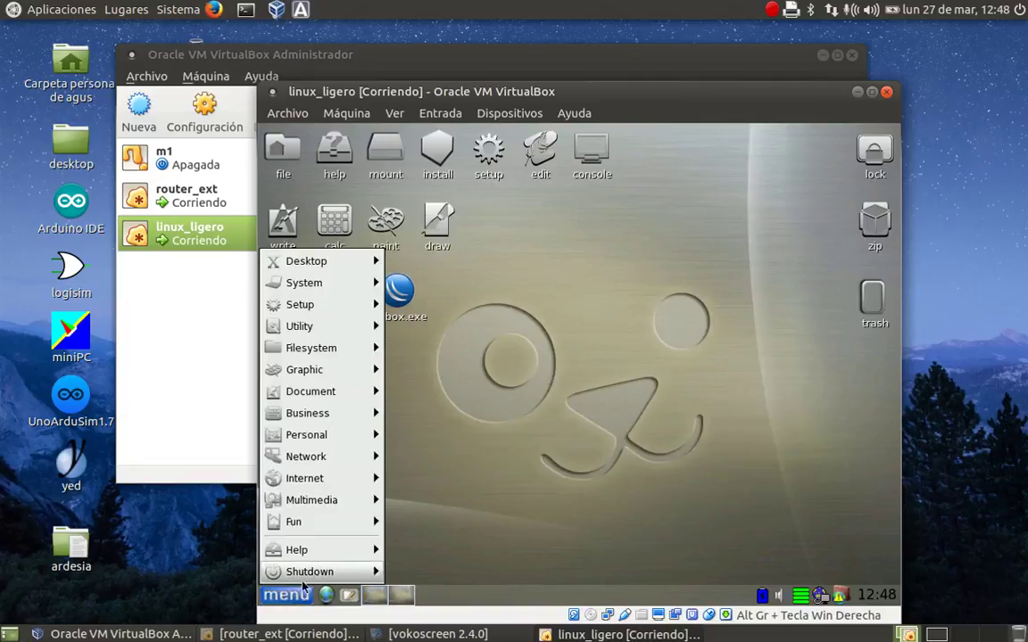
pyautogui.moveTo(307, 574)
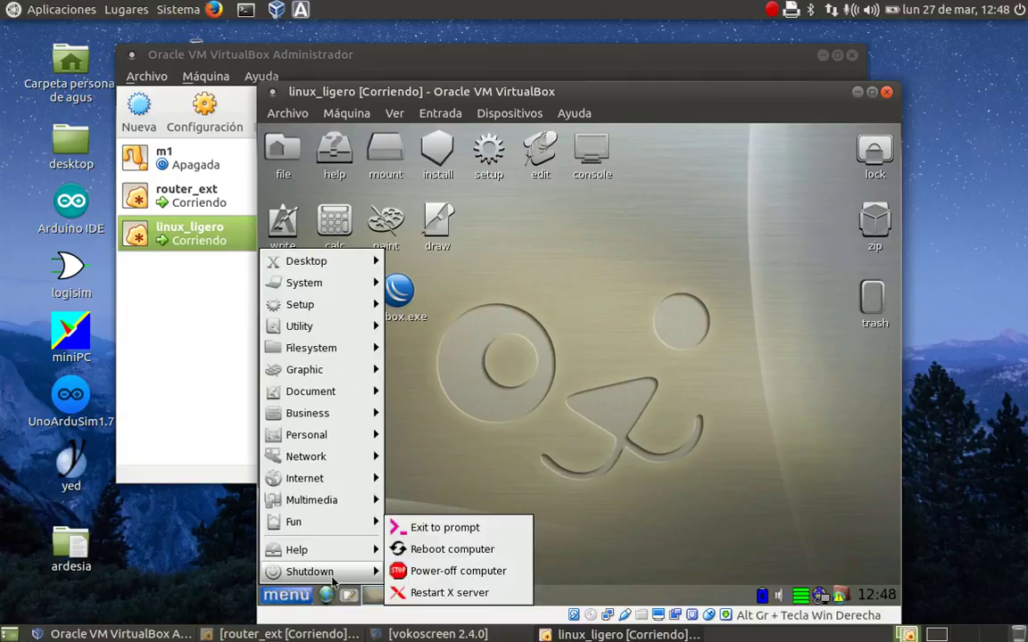
pyautogui.click(425, 528)
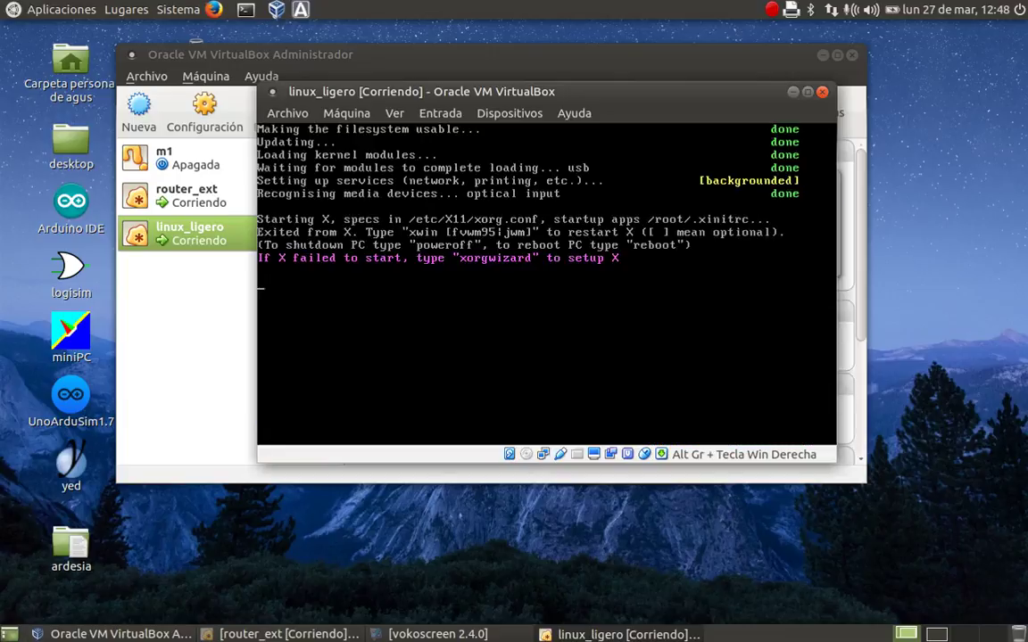
pyautogui.write('ifconfig eth0')
pyautogui.press('Return')
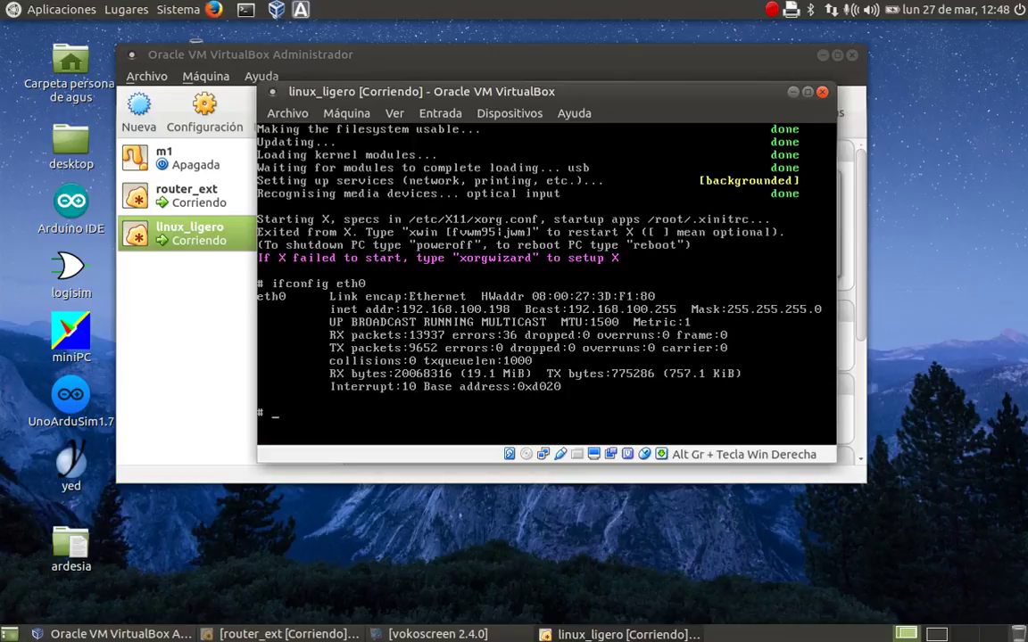
# - Restart the graphical desktop from the prompt with xwin and power off the linux_ligero virtual machine
pyautogui.write('xwin')
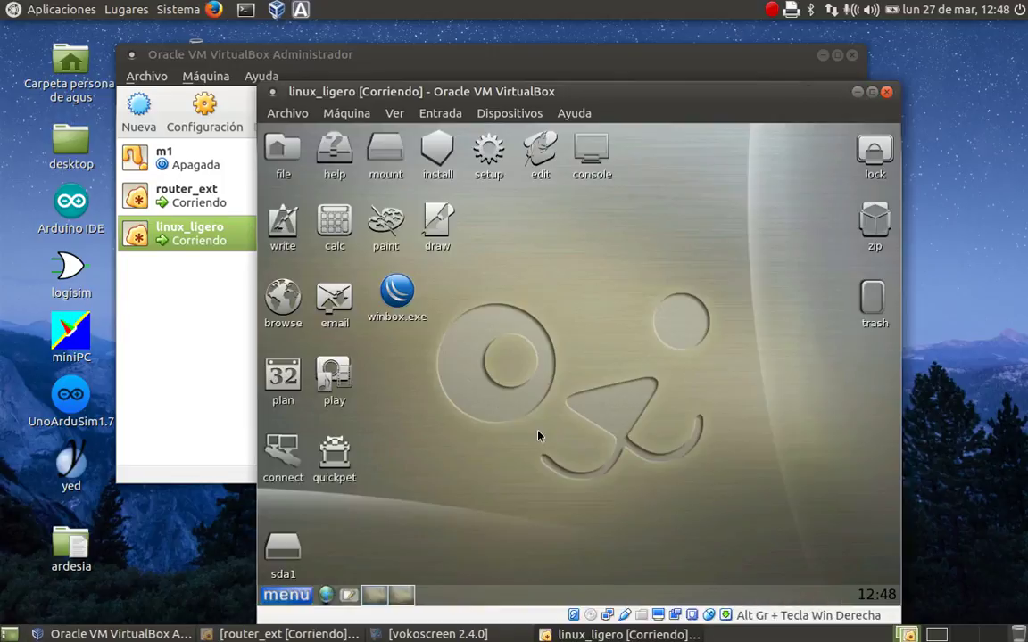
pyautogui.click(286, 594)
pyautogui.moveTo(306, 578)
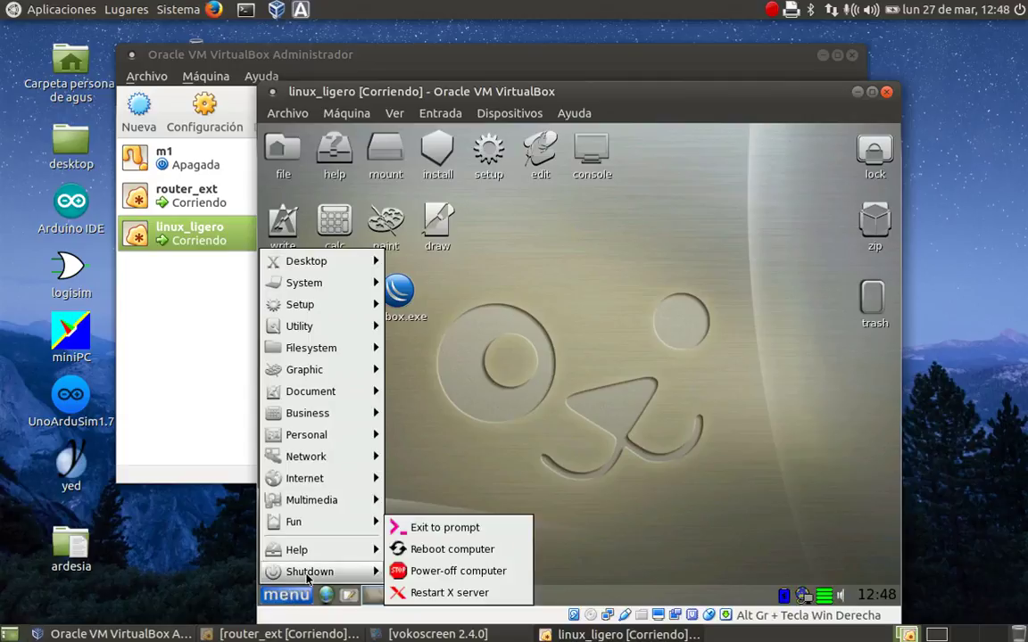
pyautogui.click(426, 578)
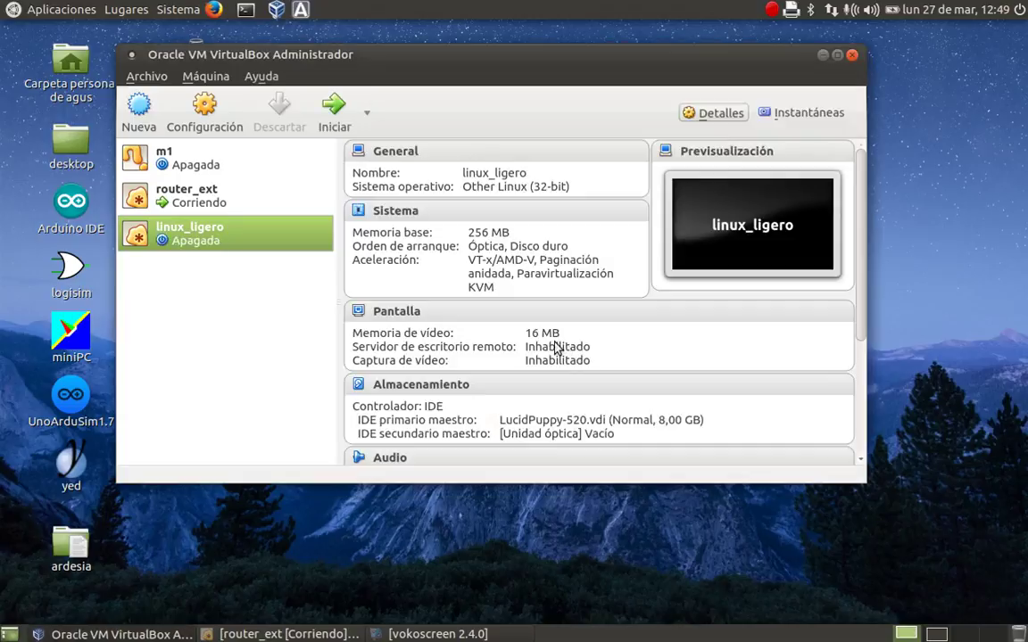
# - Start exporting linux_ligero as a virtual appliance in OVF 1.0 format with a manifest file included
pyautogui.click(158, 79)
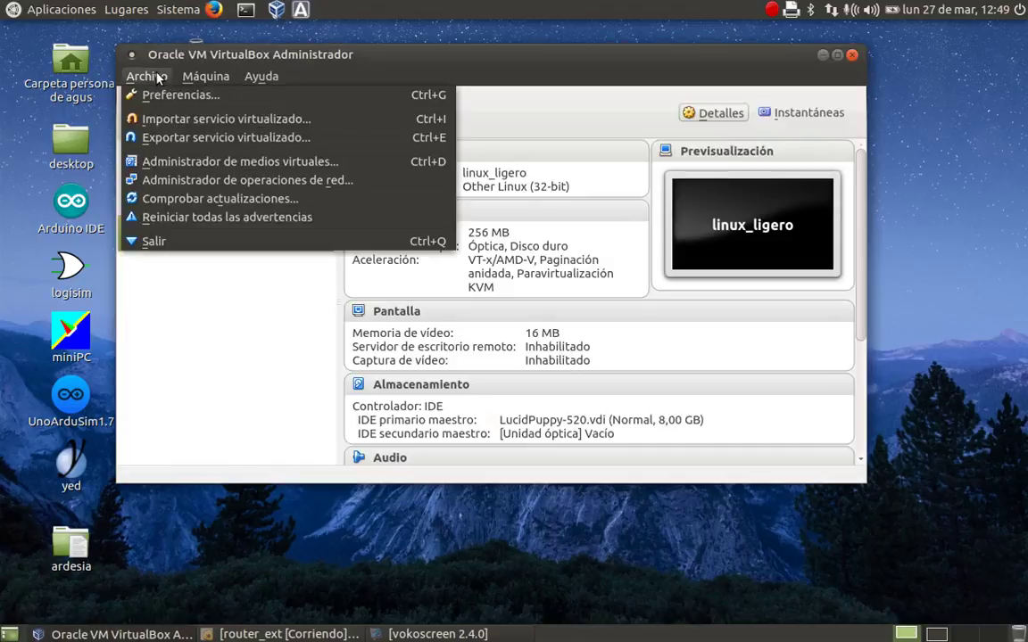
pyautogui.click(196, 141)
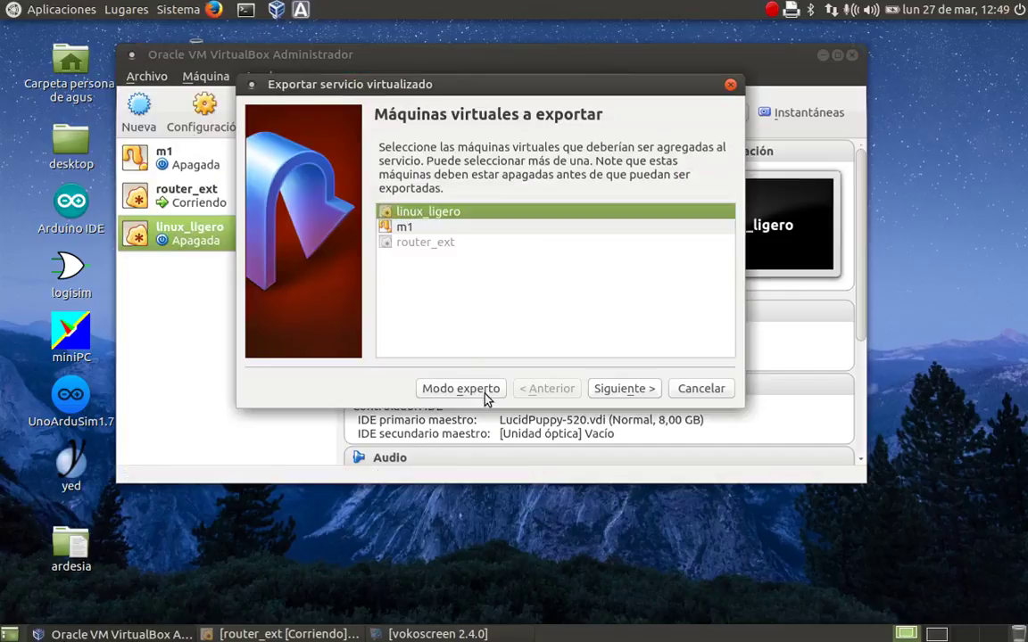
pyautogui.click(624, 390)
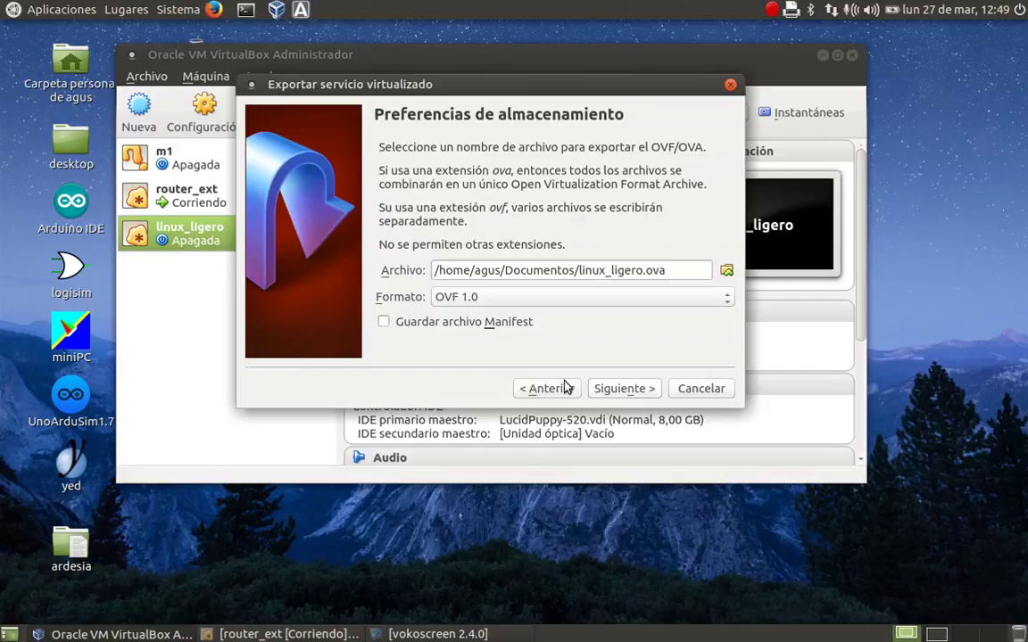
pyautogui.click(386, 325)
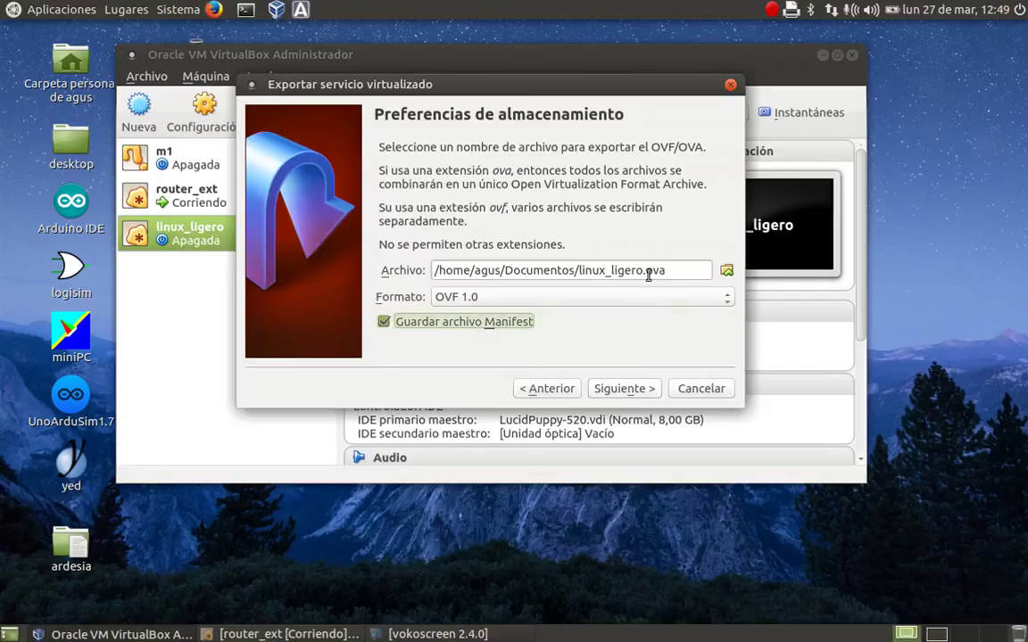
# - Set the export destination to /datos/VMS/linux_ligero.ova and run the export with the default appliance settings
pyautogui.click(727, 272)
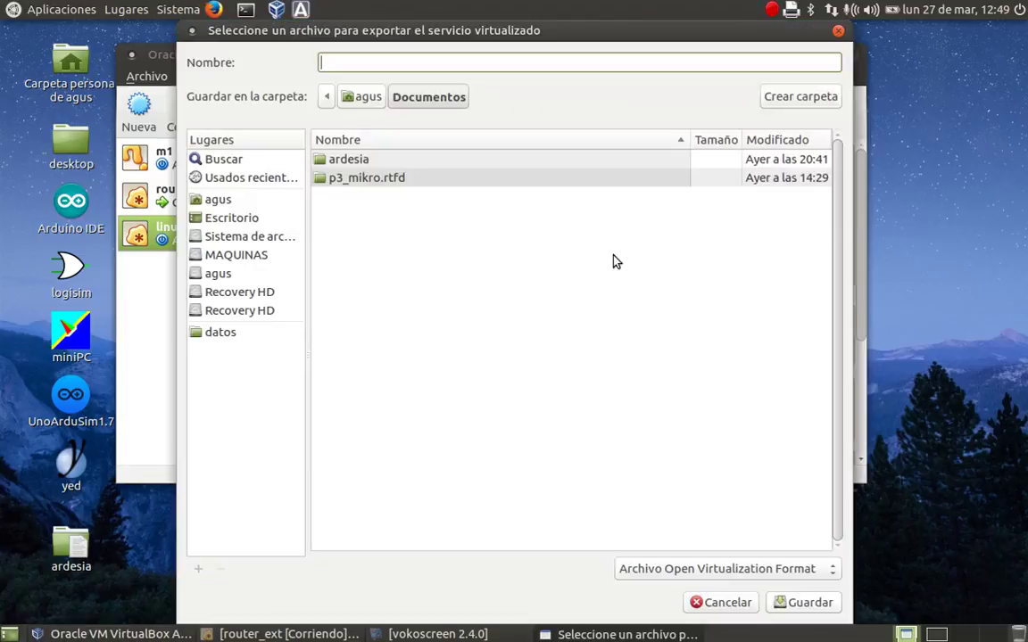
pyautogui.click(227, 236)
pyautogui.scroll(-1, 381, 374)
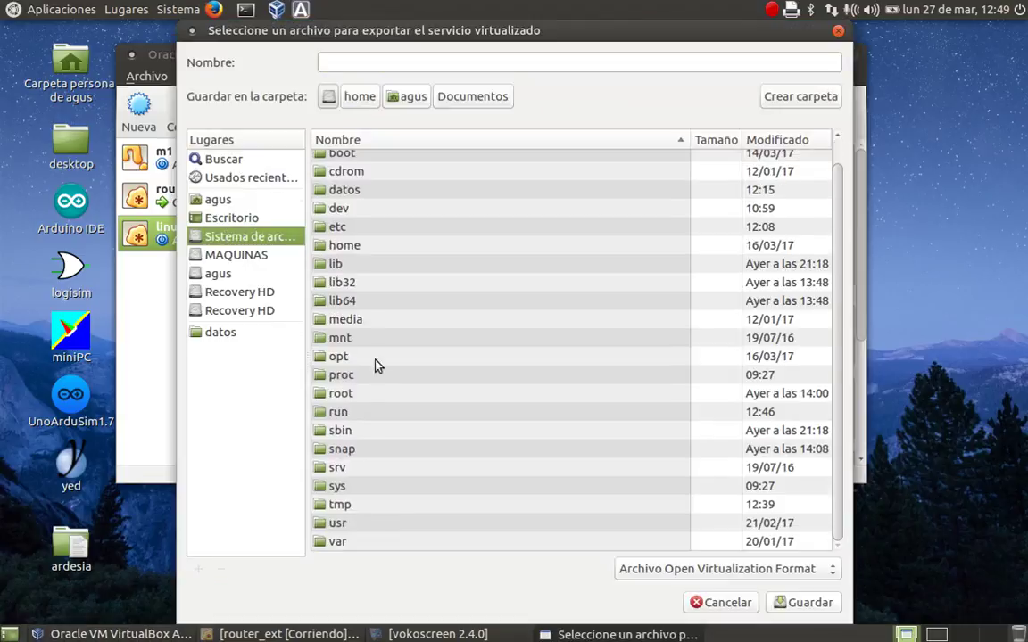
pyautogui.click(347, 195)
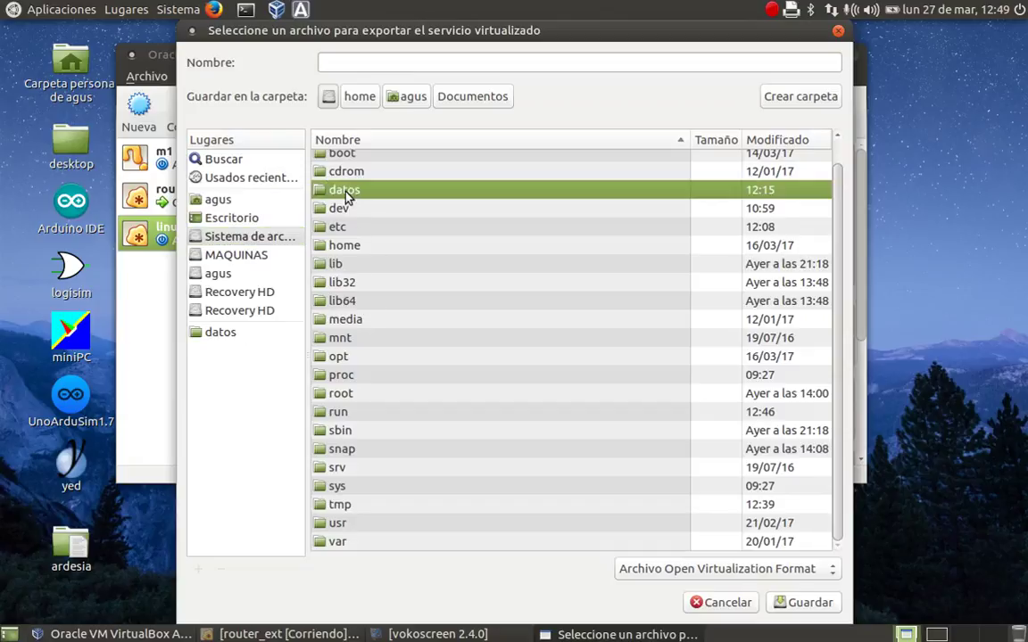
pyautogui.doubleClick(347, 193)
pyautogui.scroll(-3, 486, 471)
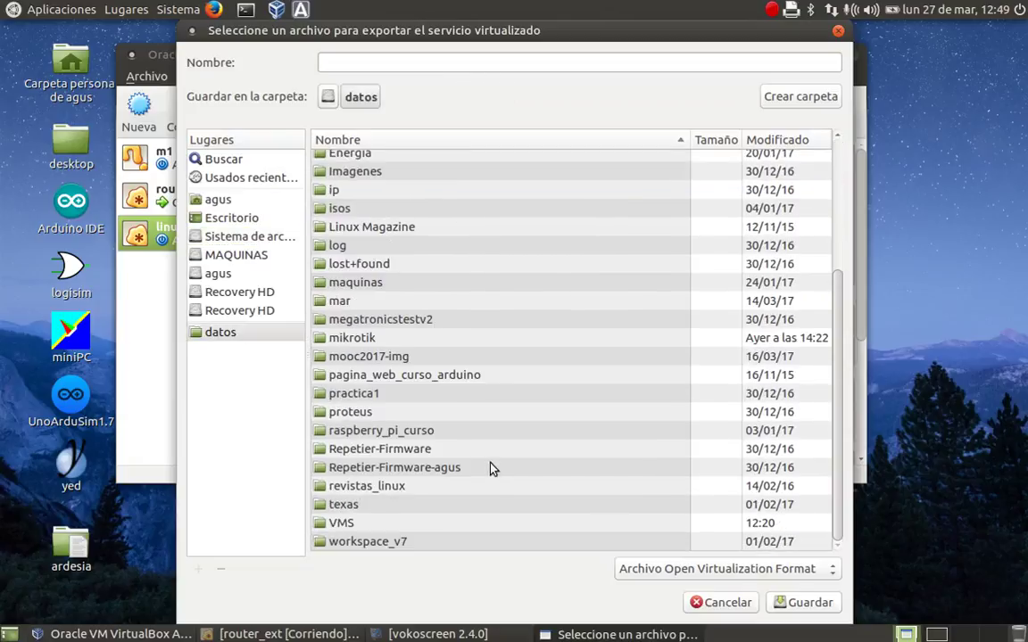
pyautogui.doubleClick(337, 523)
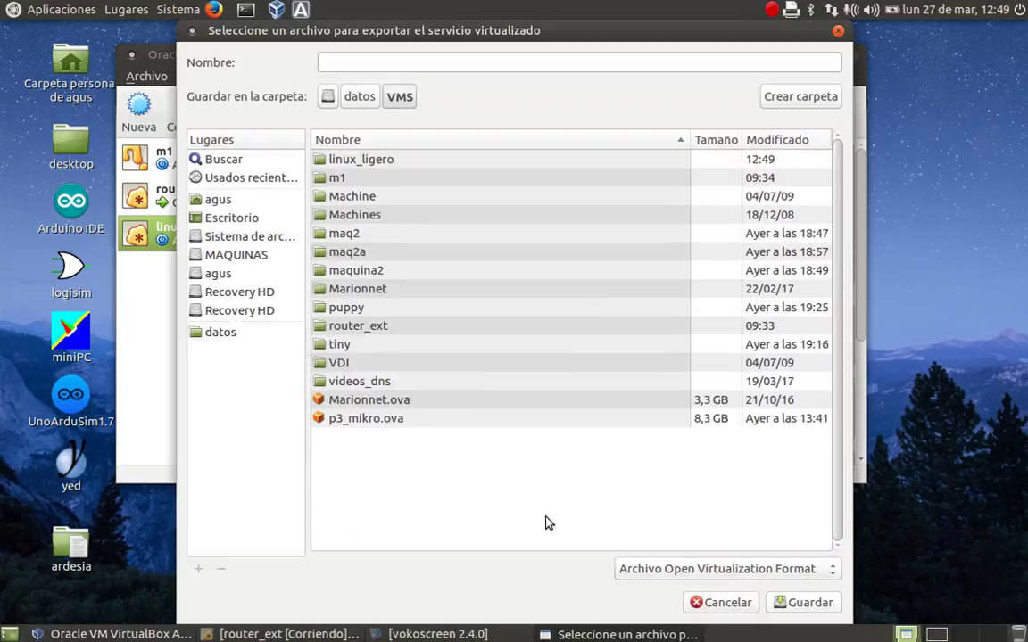
pyautogui.click(797, 605)
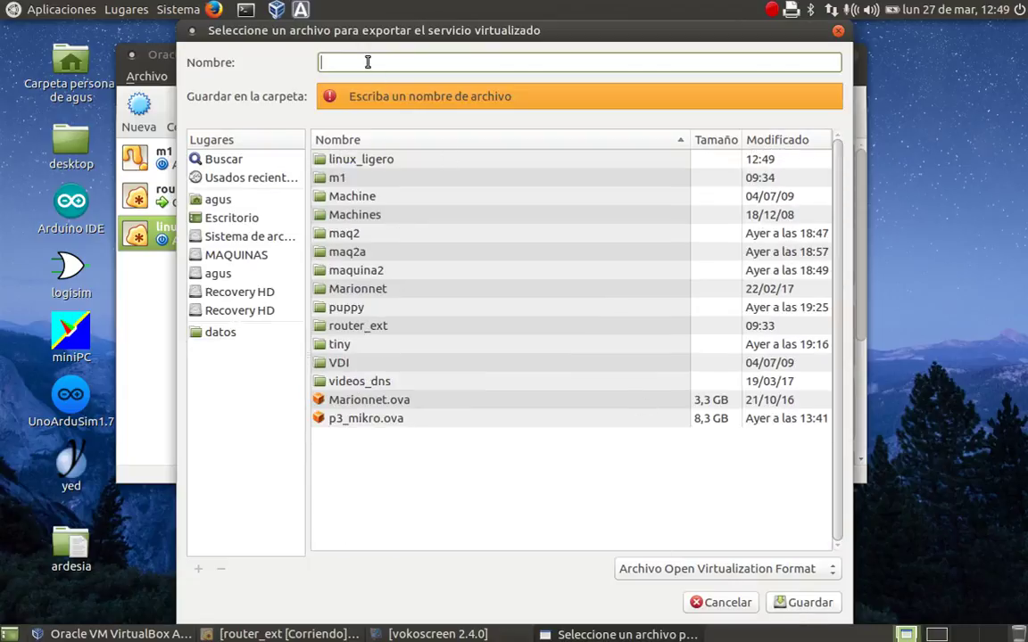
pyautogui.write('linux_ligero.ova')
pyautogui.click(806, 606)
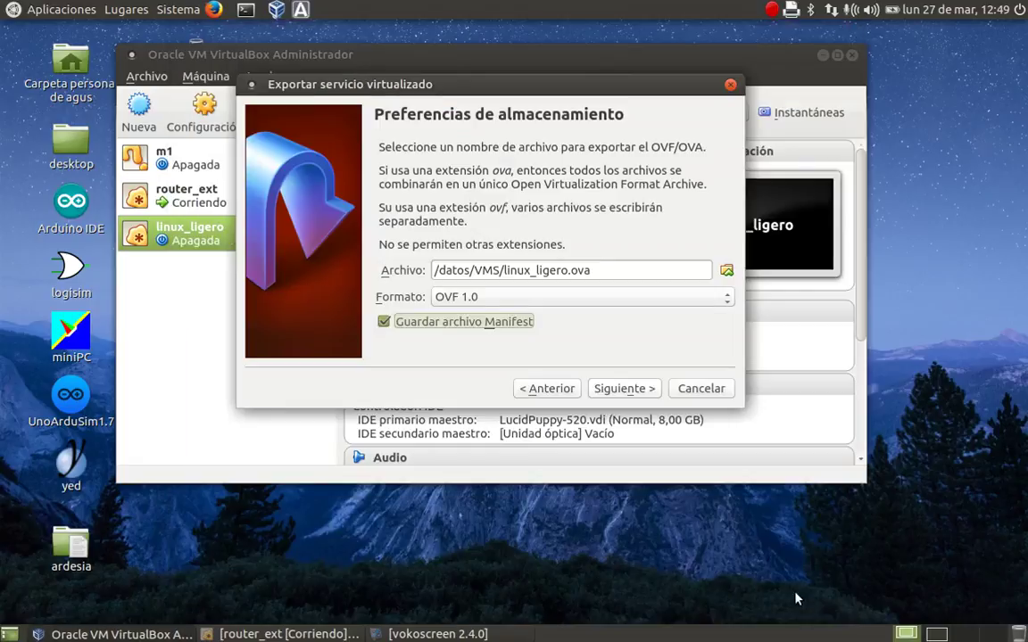
pyautogui.click(629, 391)
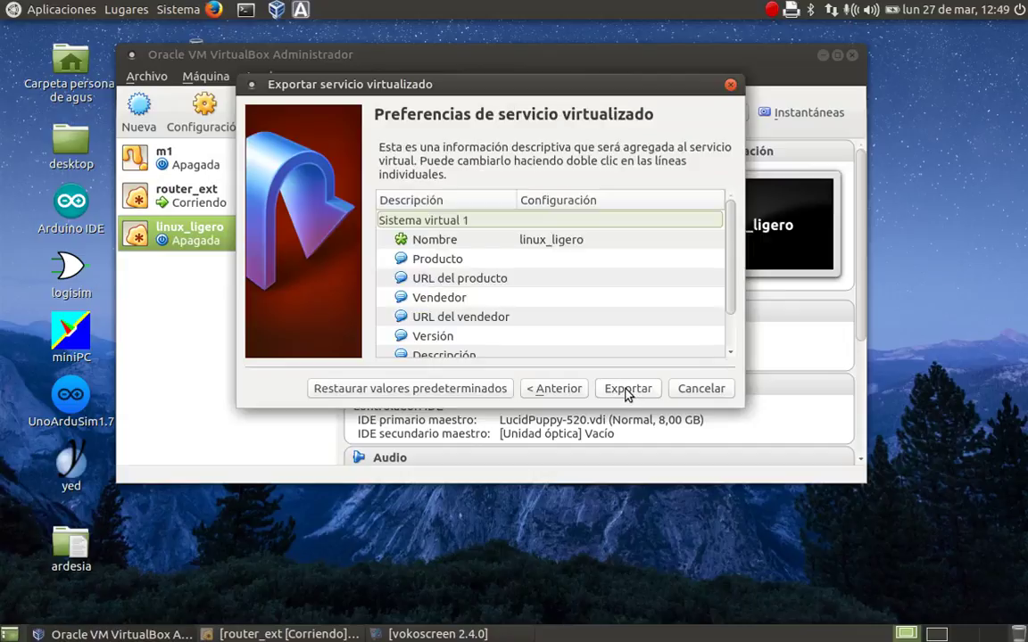
pyautogui.click(627, 391)
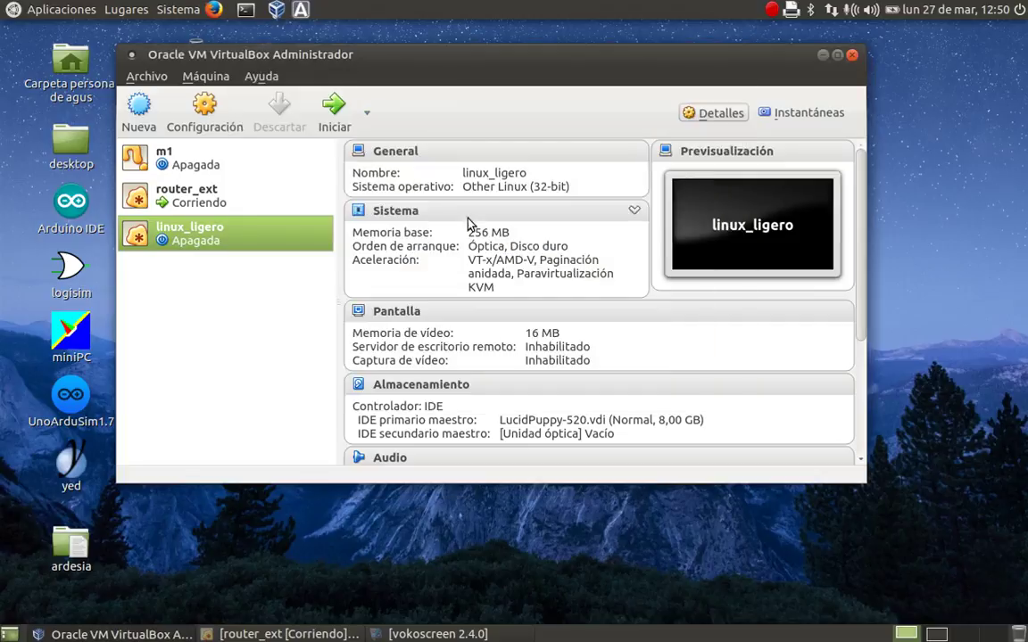
# - Browse to the /datos/VMS folder in the host's file manager
pyautogui.click(181, 10)
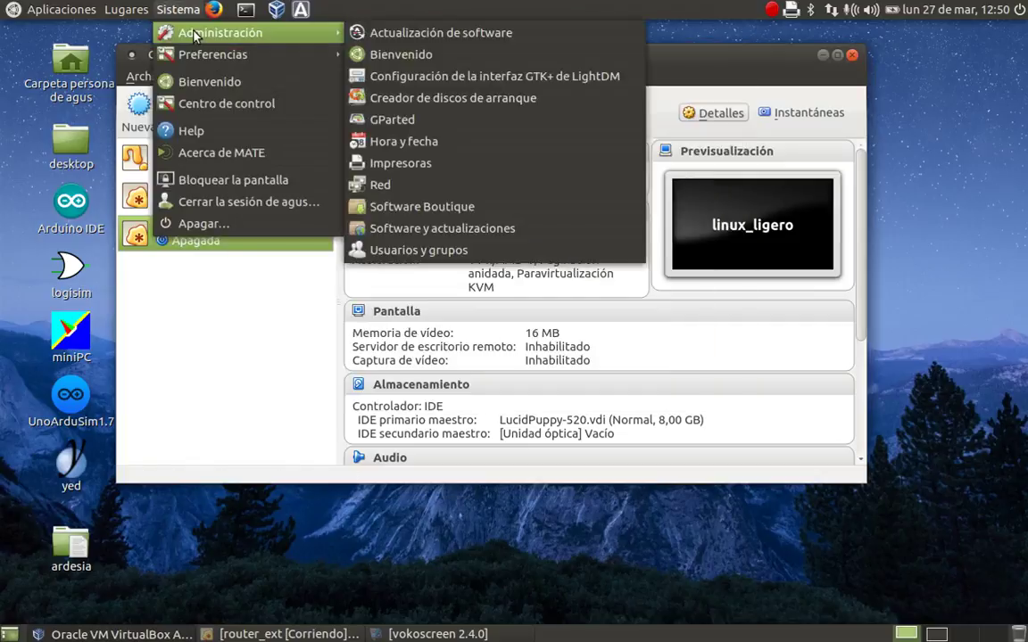
pyautogui.moveTo(124, 9)
pyautogui.click(147, 34)
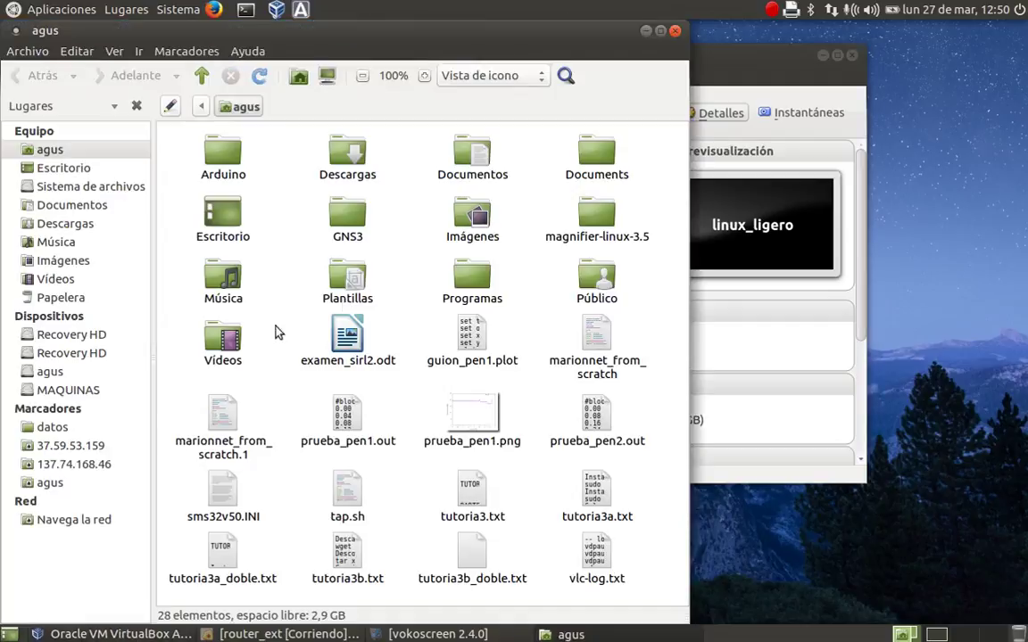
pyautogui.click(58, 184)
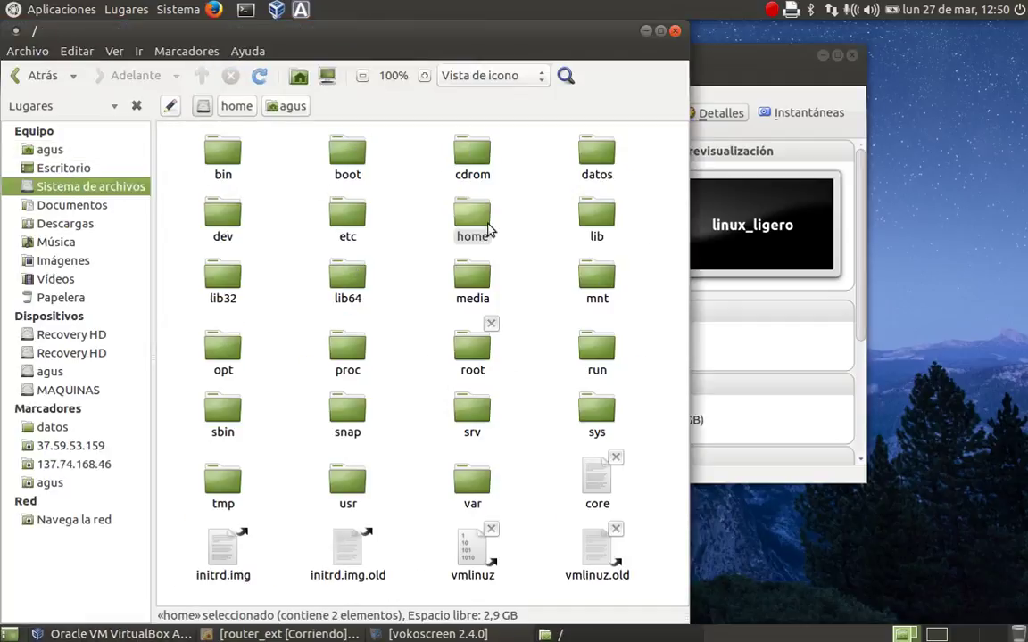
pyautogui.doubleClick(595, 159)
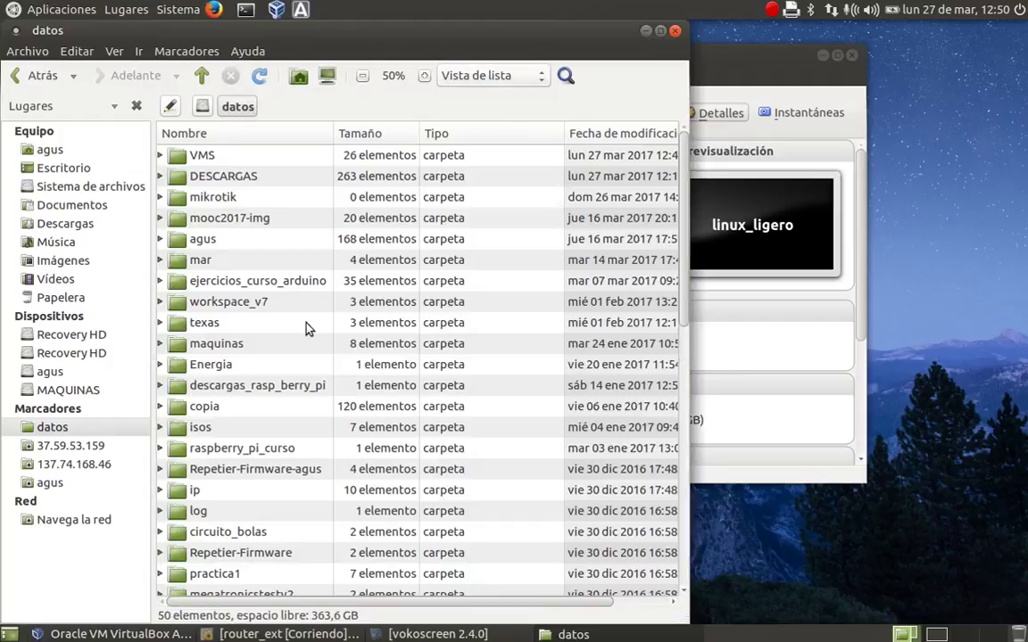
pyautogui.scroll(-5, 362, 302)
pyautogui.scroll(5, 250, 397)
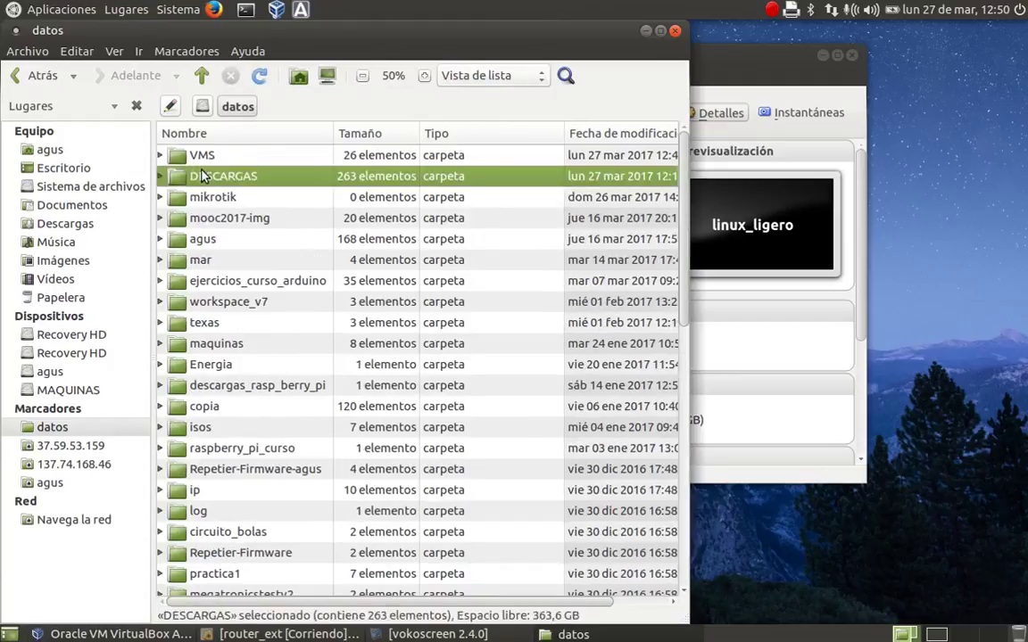
pyautogui.doubleClick(194, 174)
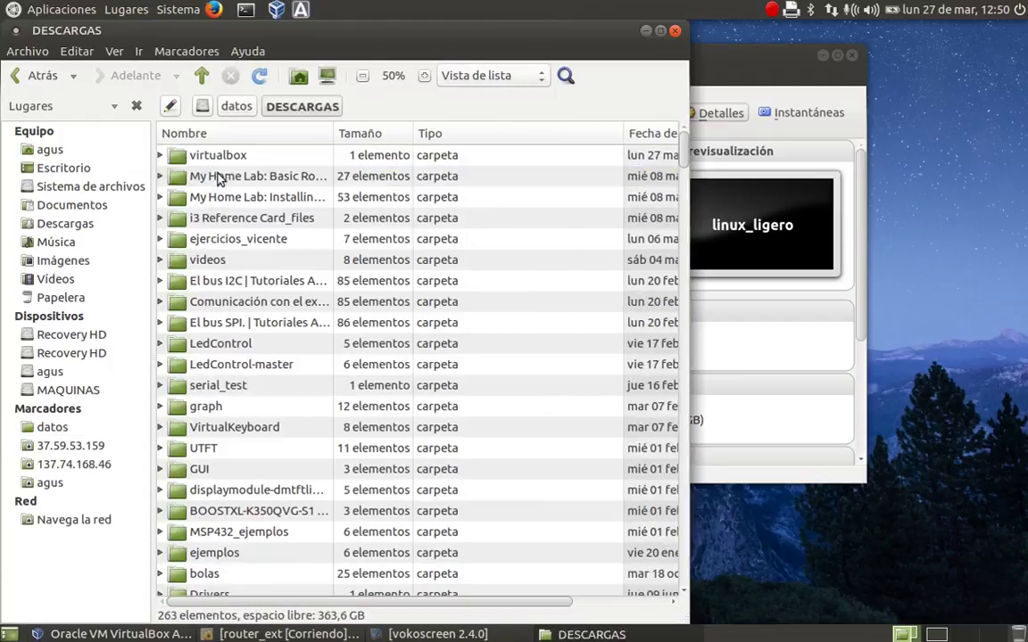
pyautogui.click(230, 106)
pyautogui.doubleClick(201, 156)
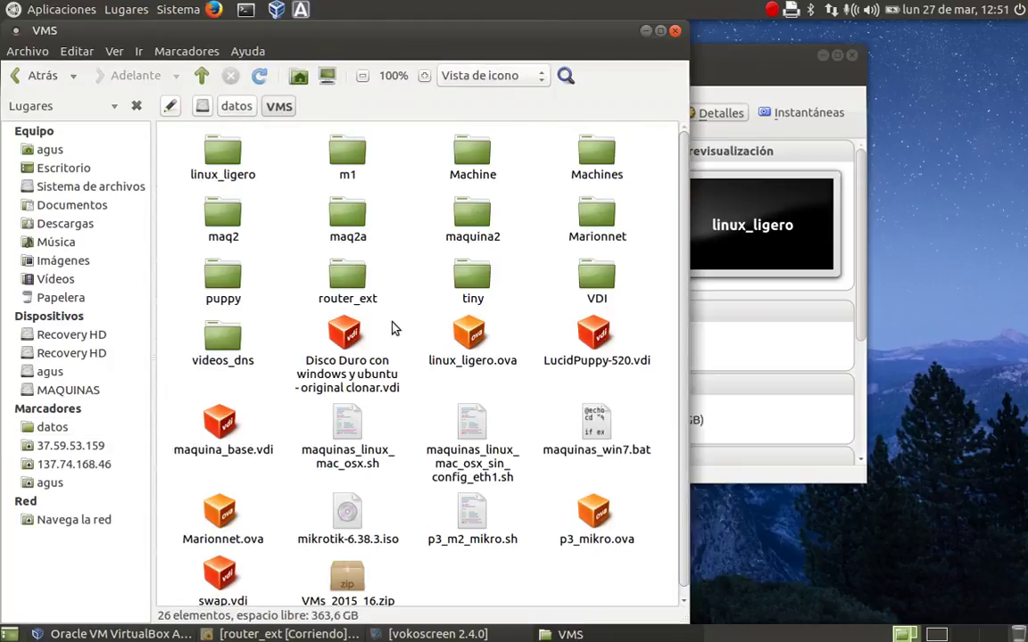
# - Show the VMS folder as a list, check the size of linux_ligero.ova, and close the file manager
pyautogui.scroll(-1, 396, 329)
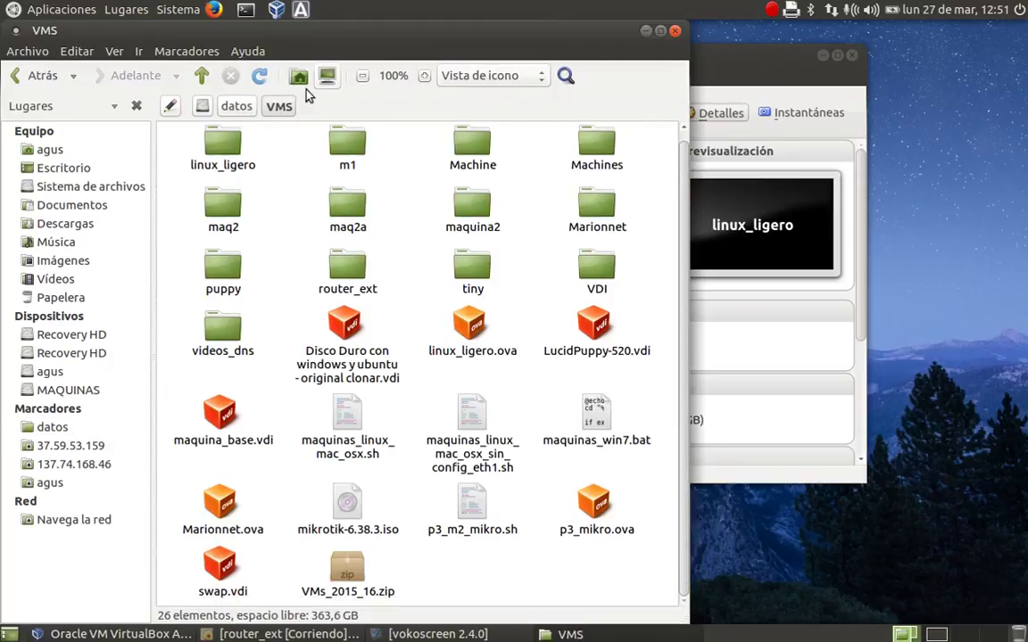
pyautogui.click(544, 84)
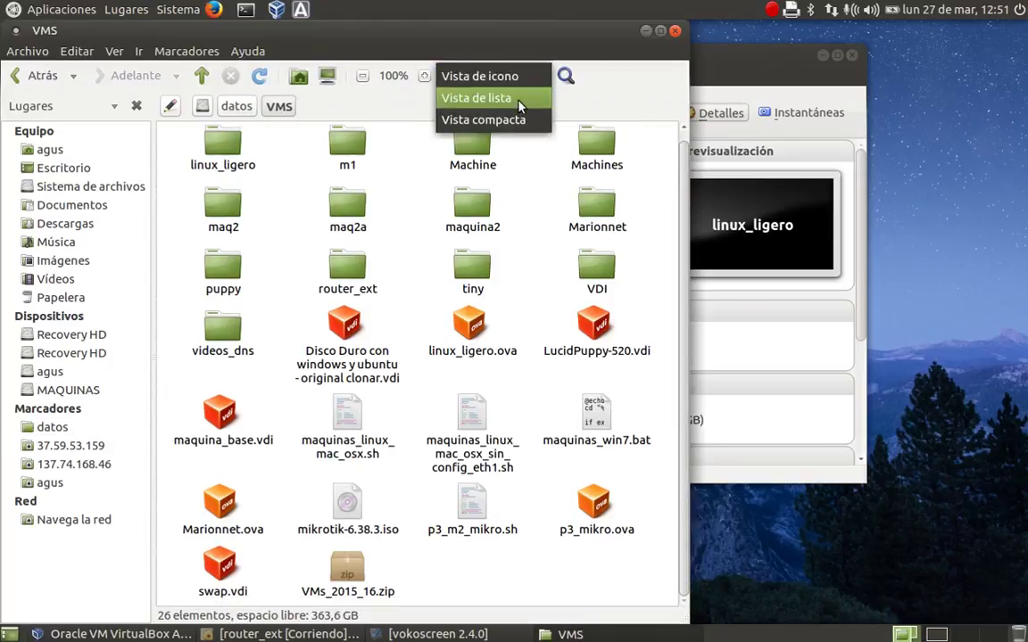
pyautogui.click(519, 101)
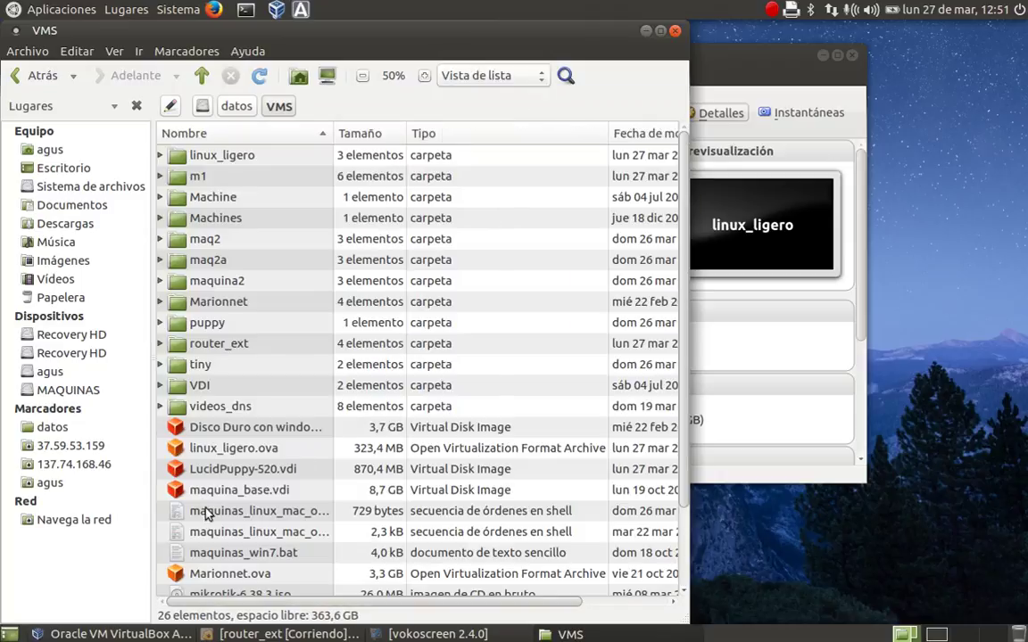
pyautogui.click(214, 450)
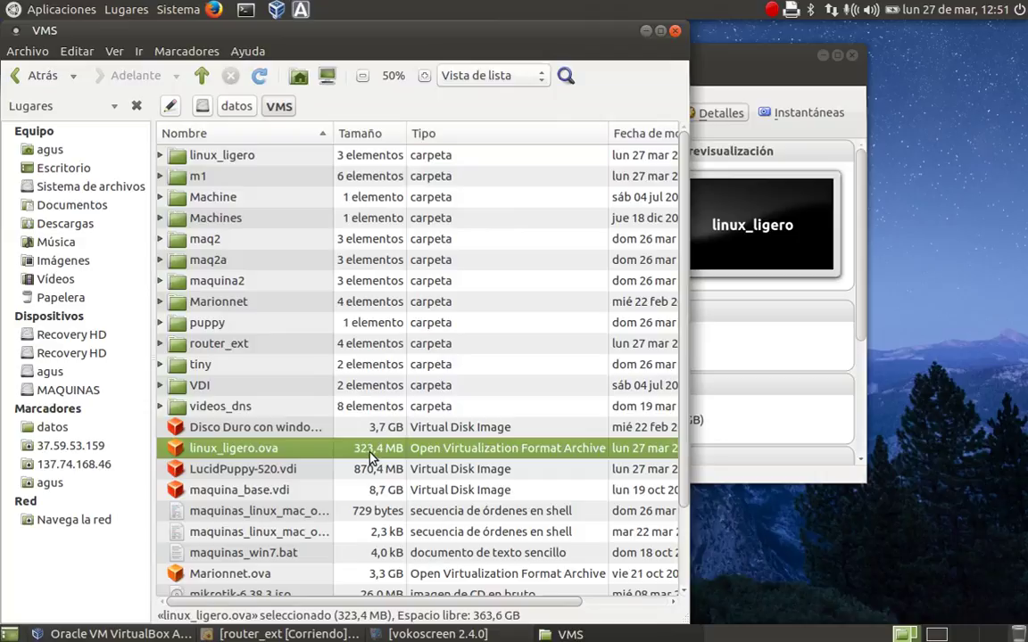
pyautogui.click(675, 33)
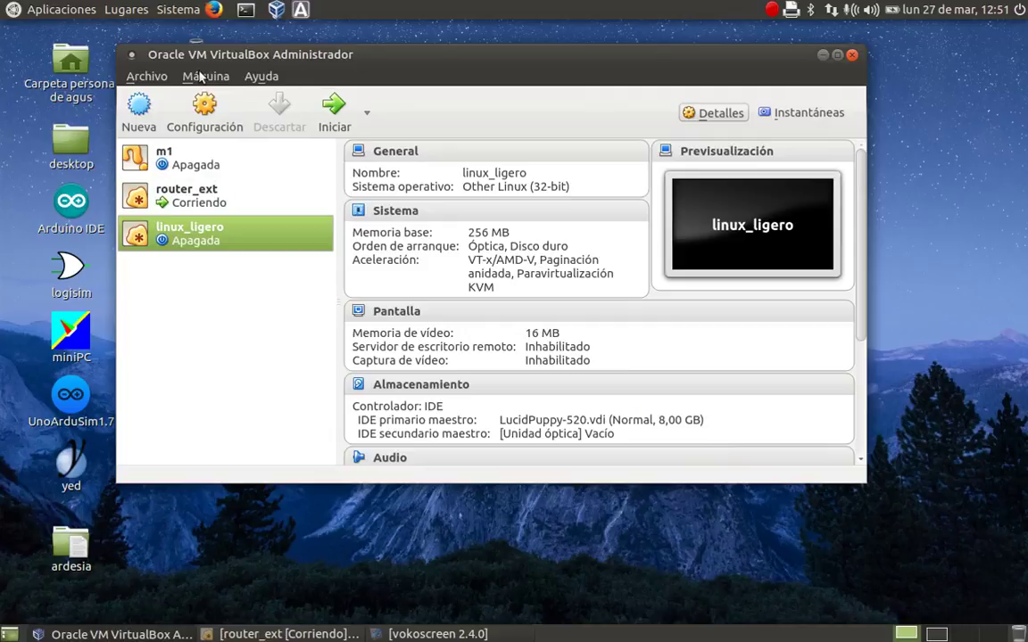
# - Start importing a virtual appliance and browse to the /datos/VMS folder for the source file
pyautogui.click(158, 78)
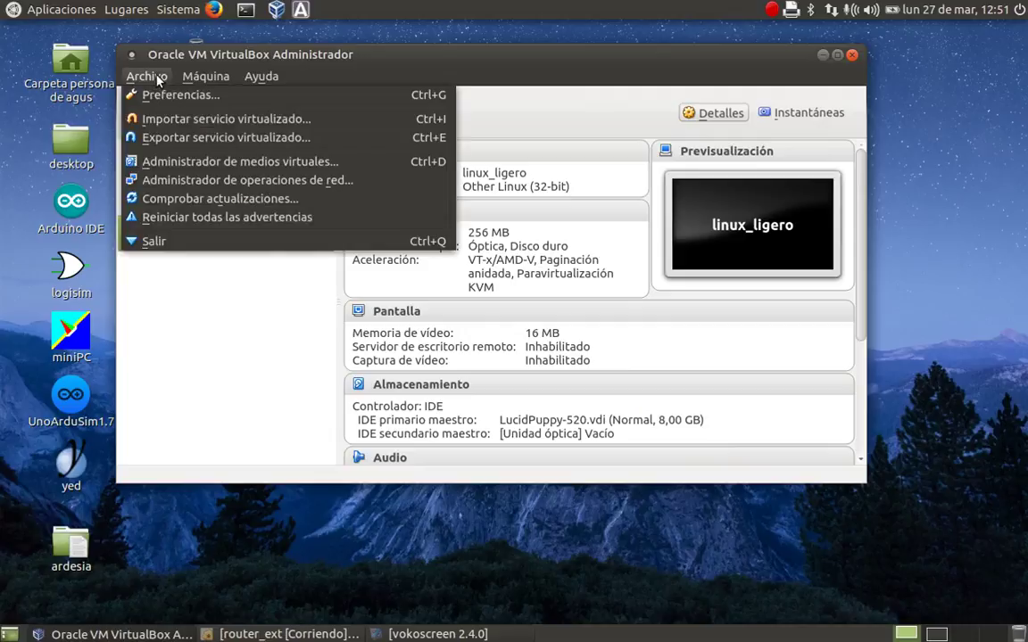
pyautogui.click(182, 124)
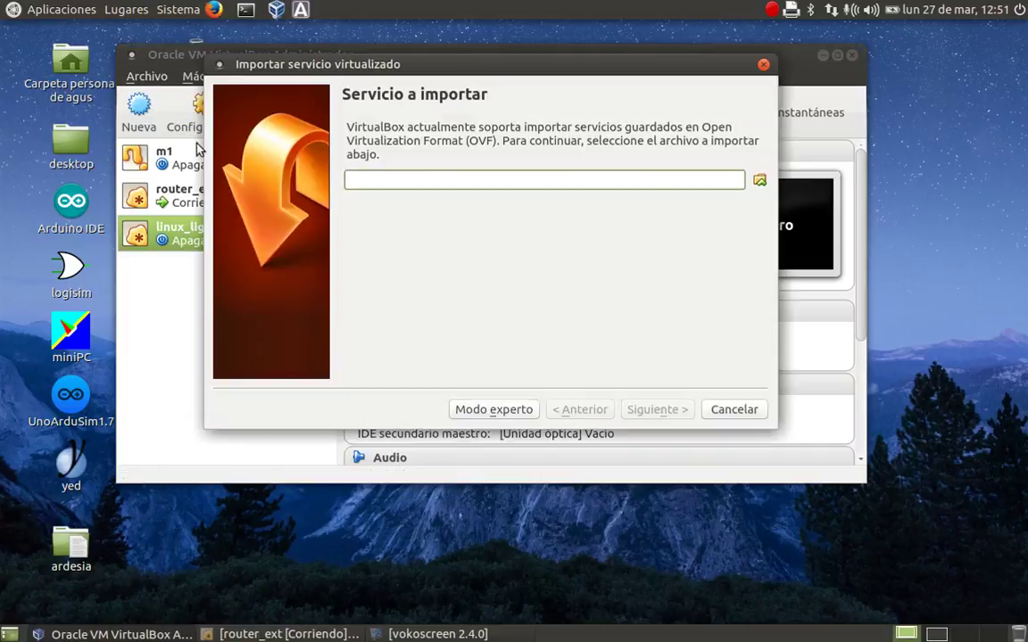
pyautogui.click(760, 182)
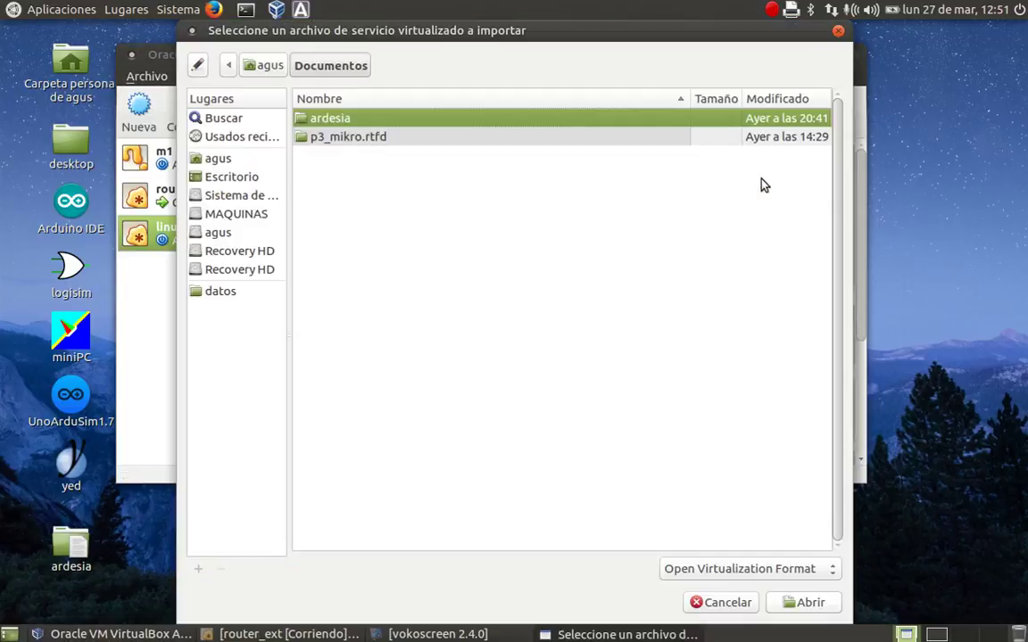
pyautogui.click(225, 195)
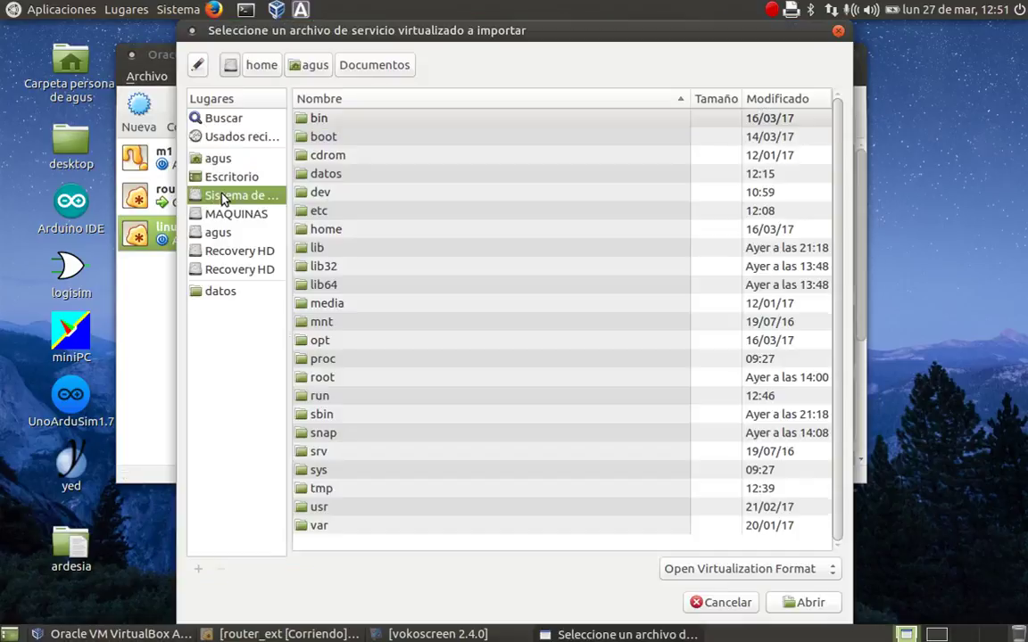
pyautogui.doubleClick(325, 175)
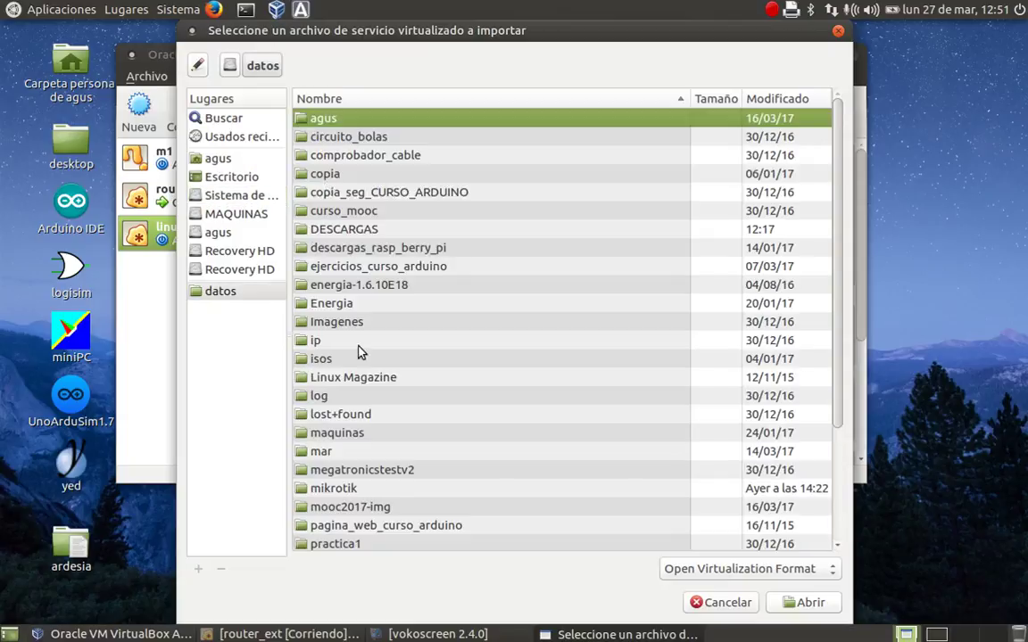
pyautogui.scroll(-4, 367, 356)
pyautogui.scroll(2, 366, 356)
pyautogui.scroll(-2, 367, 356)
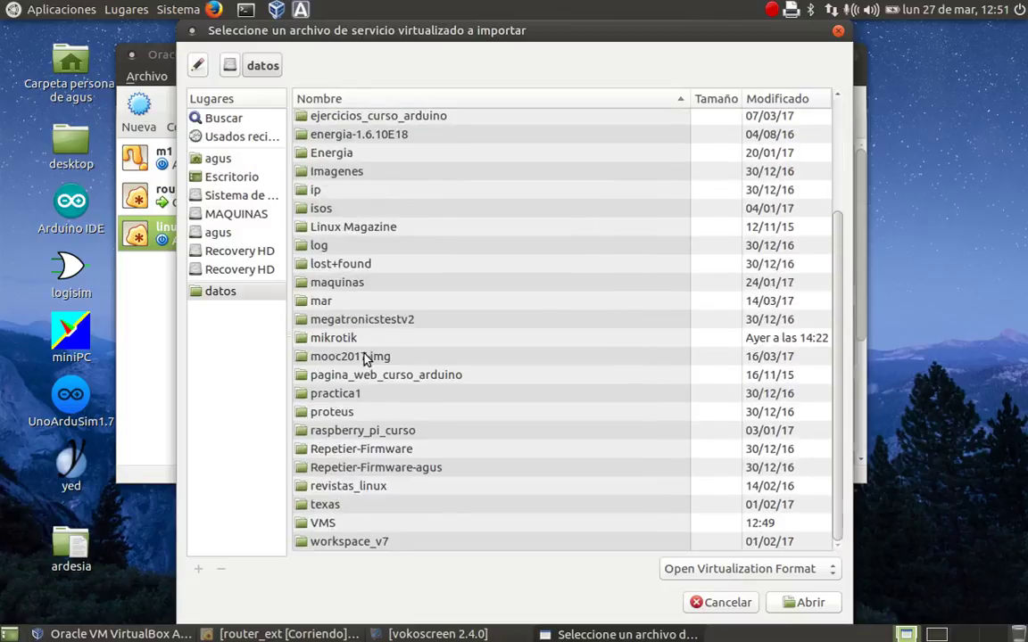
pyautogui.click(325, 526)
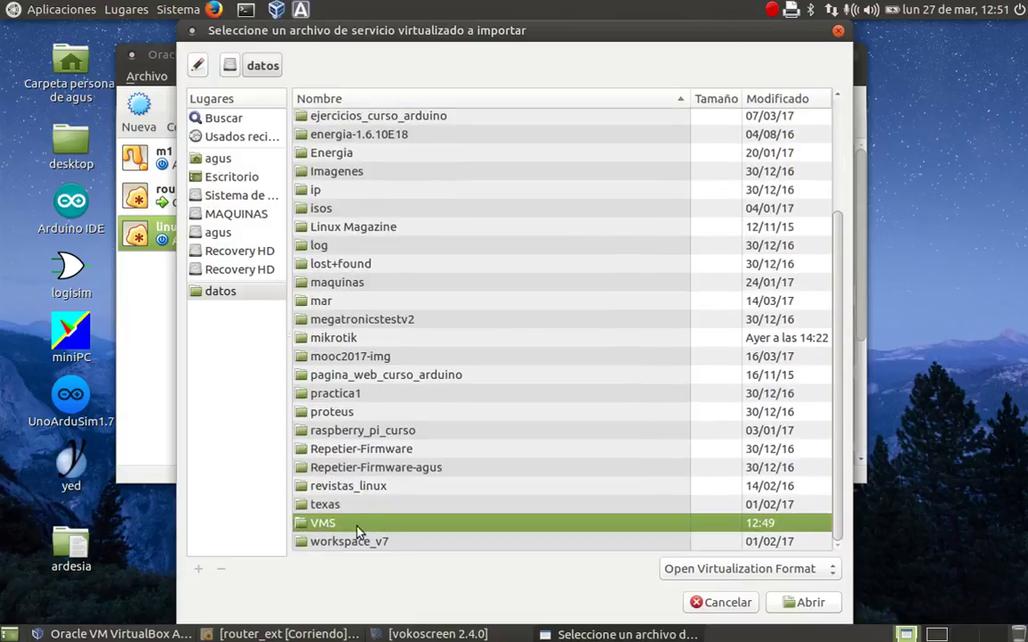
pyautogui.click(821, 605)
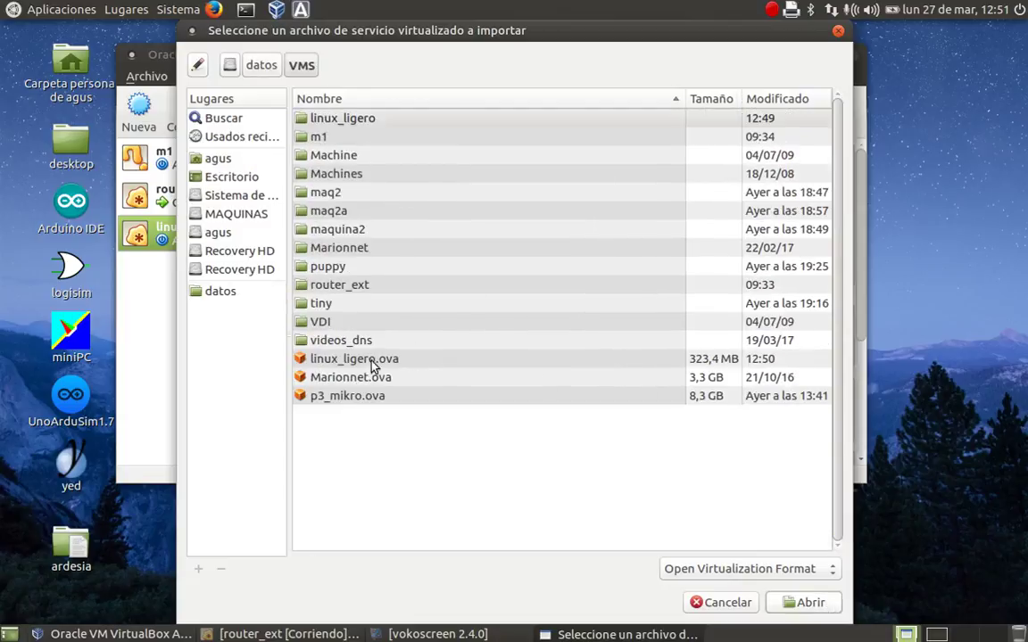
# - Choose linux_ligero.ova as the appliance to import and proceed to its import settings
pyautogui.click(323, 359)
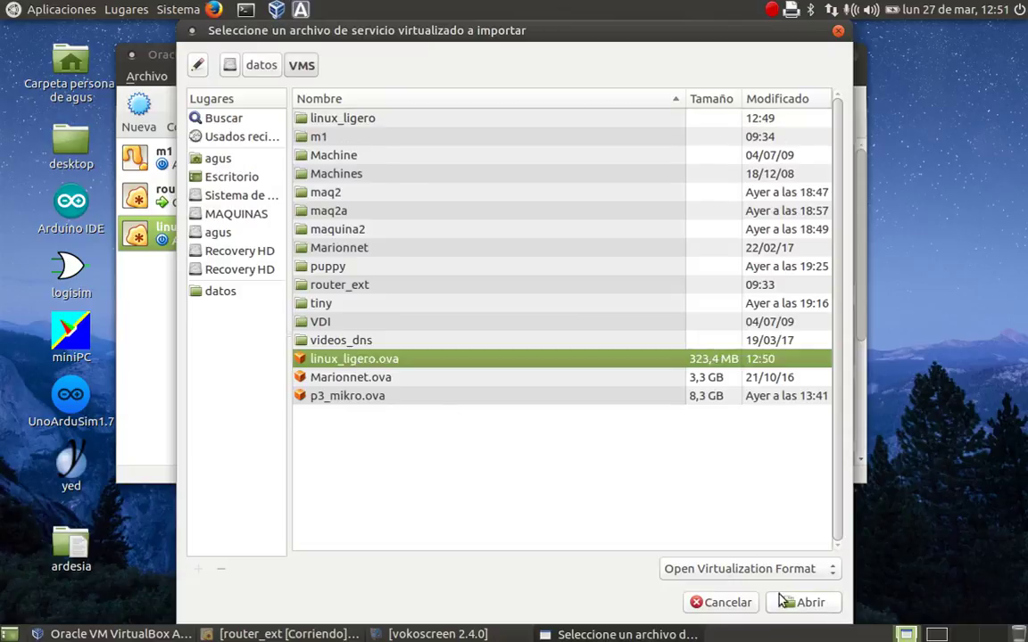
pyautogui.click(808, 604)
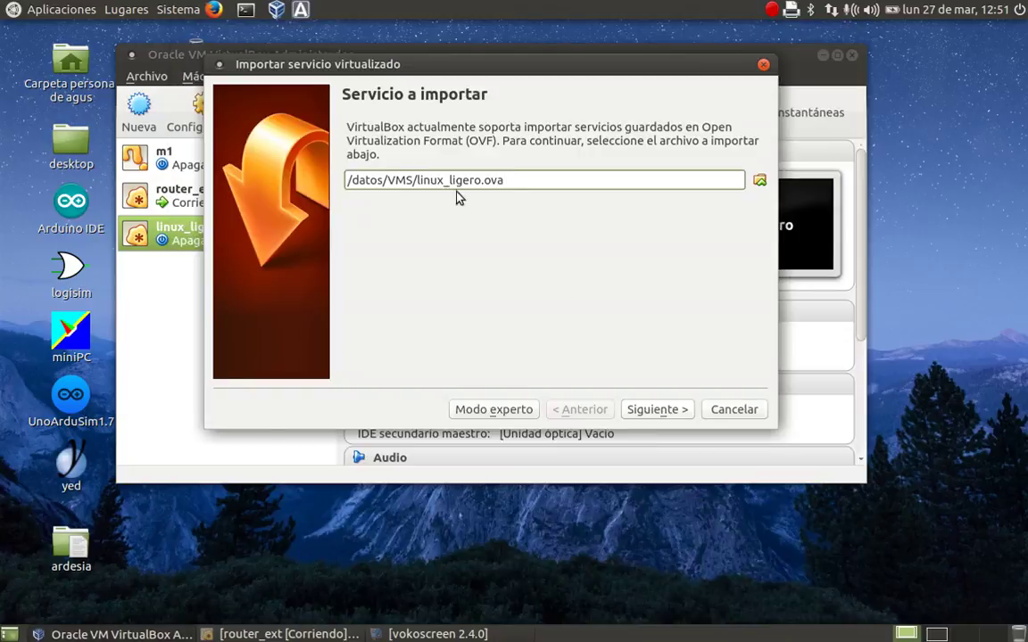
pyautogui.click(654, 410)
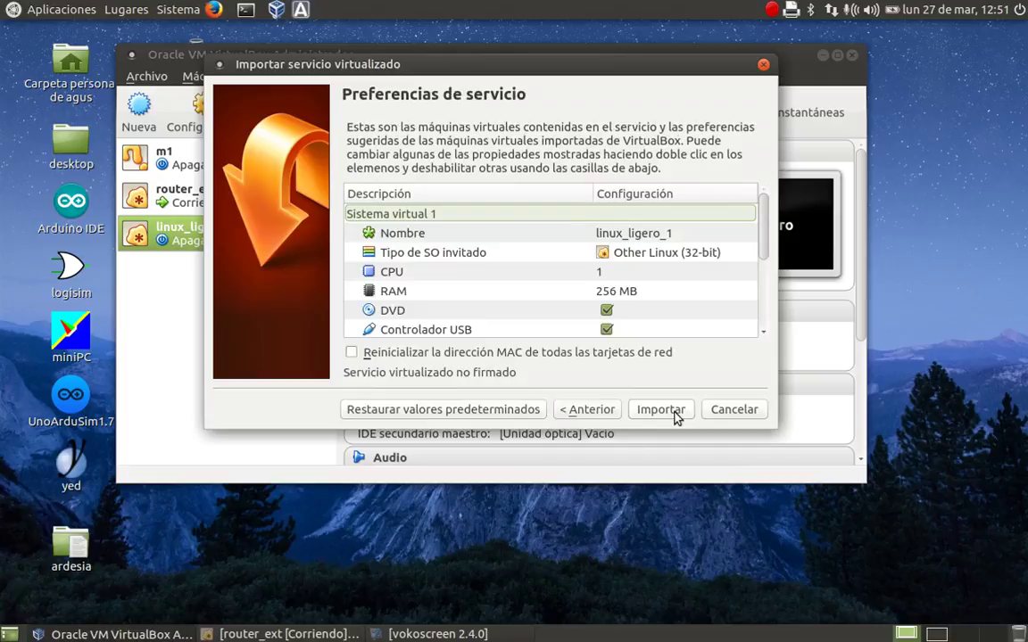
# - Review the appliance's RAM, sound, network and storage settings and import it with the suggested values, without reinitializing the MAC addresses
pyautogui.click(401, 294)
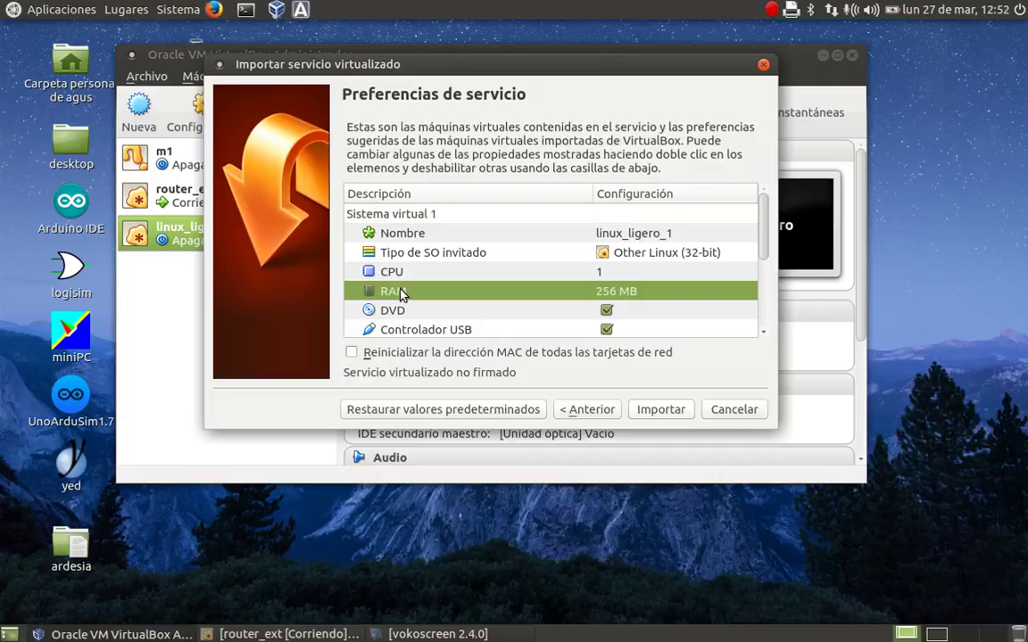
pyautogui.doubleClick(400, 293)
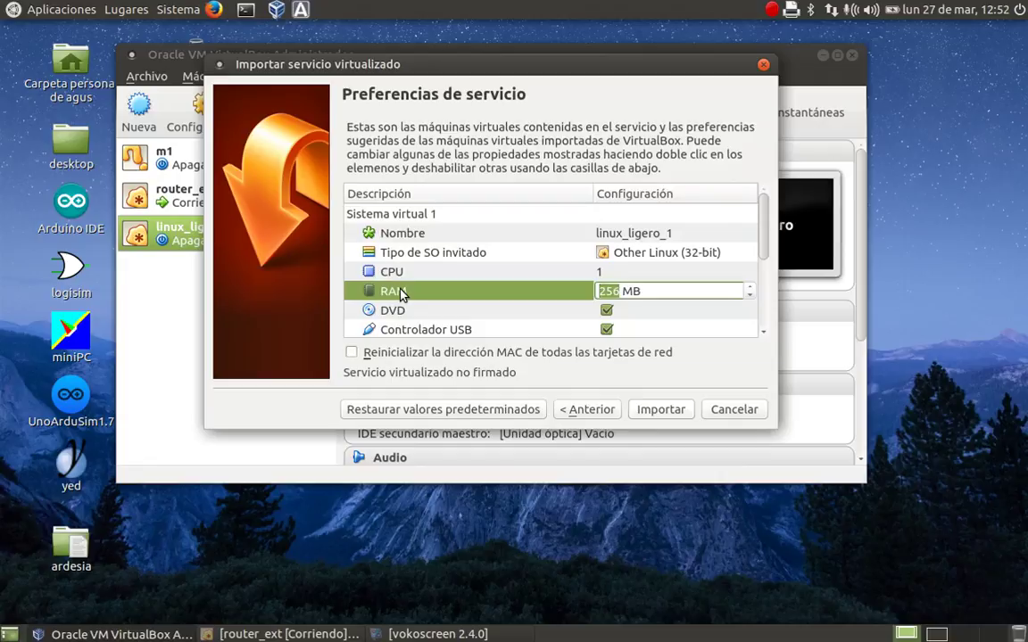
pyautogui.scroll(-2, 432, 301)
pyautogui.scroll(1, 437, 294)
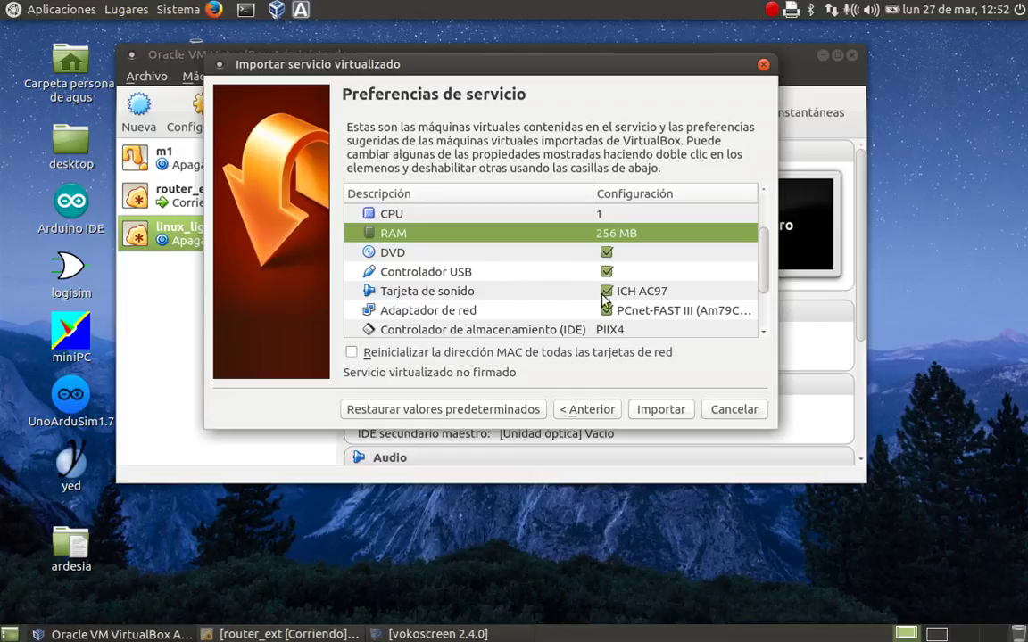
pyautogui.scroll(-1, 458, 281)
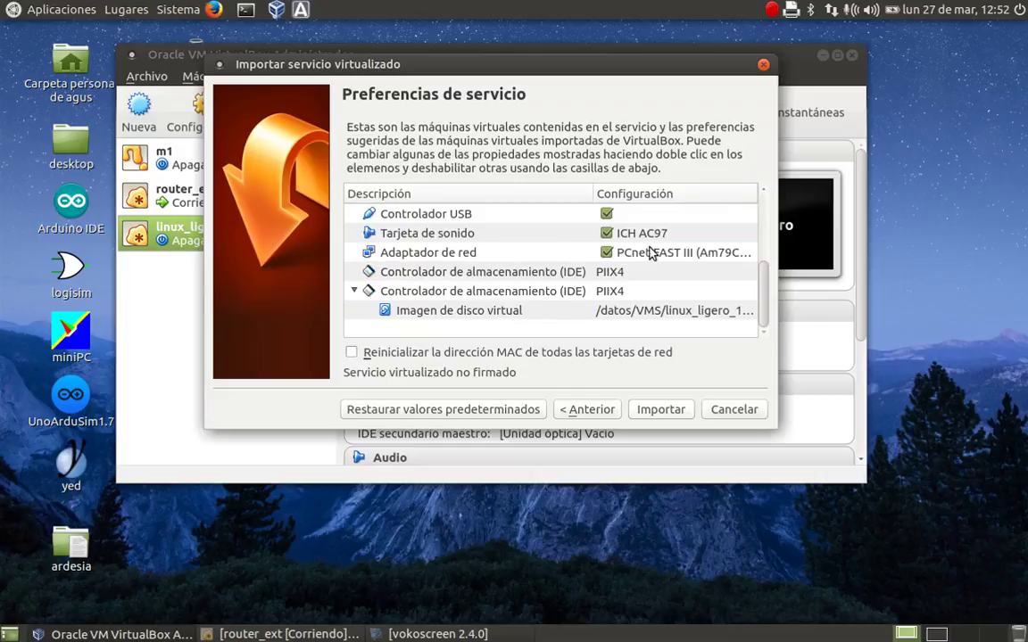
pyautogui.click(656, 253)
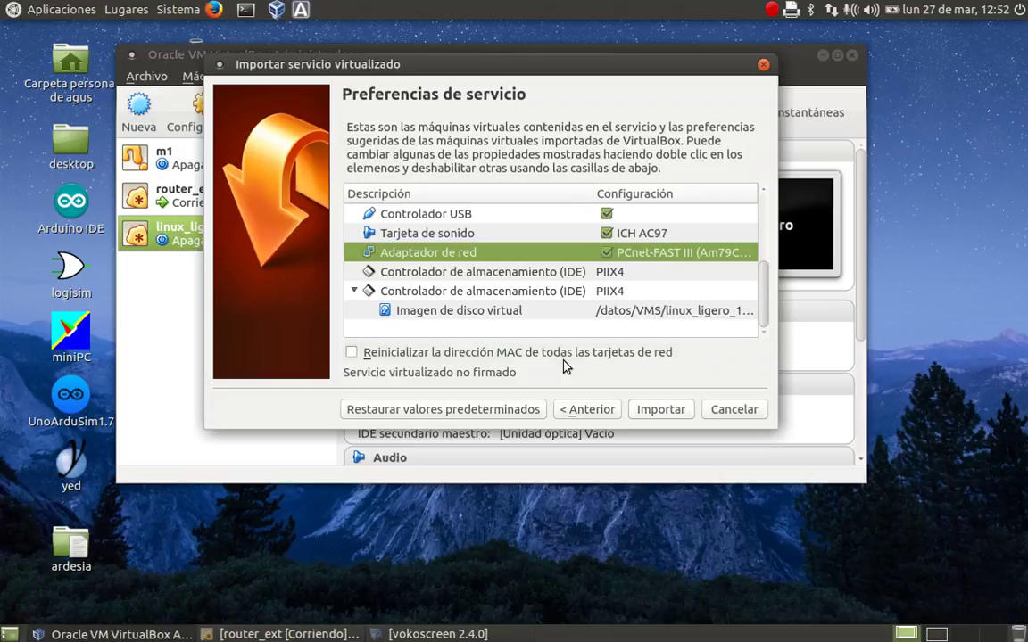
pyautogui.click(667, 412)
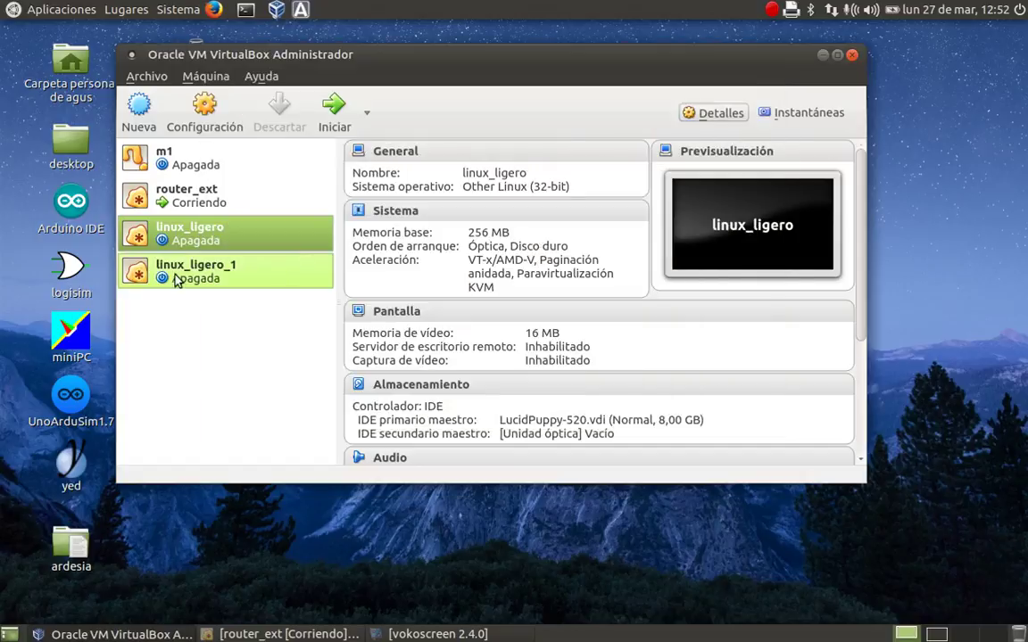
# - Select the imported linux_ligero_1 machine and review its storage, audio, network and USB details
pyautogui.click(176, 280)
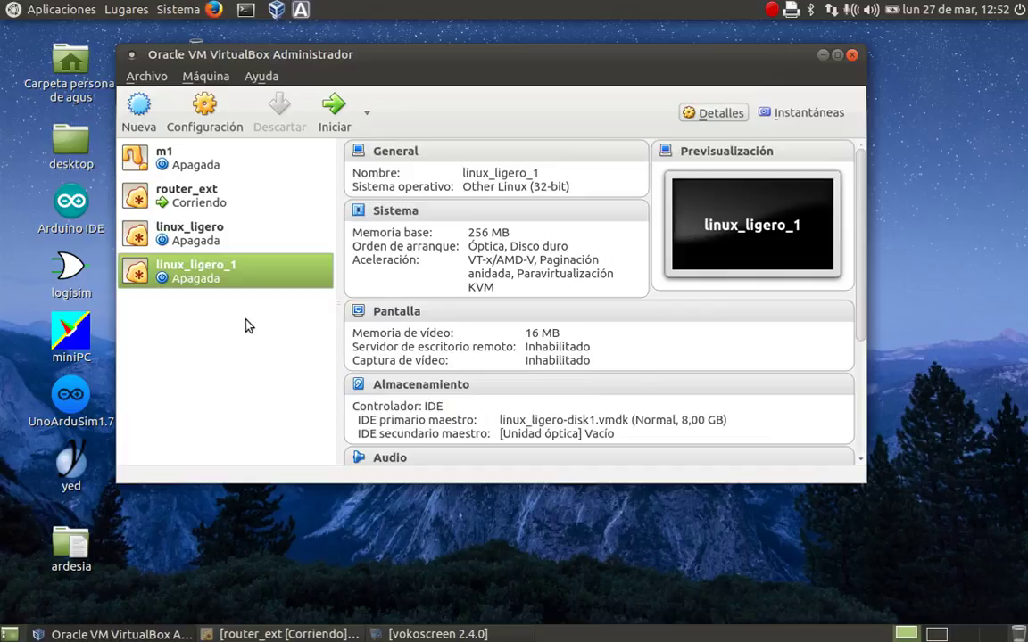
pyautogui.scroll(-5, 433, 321)
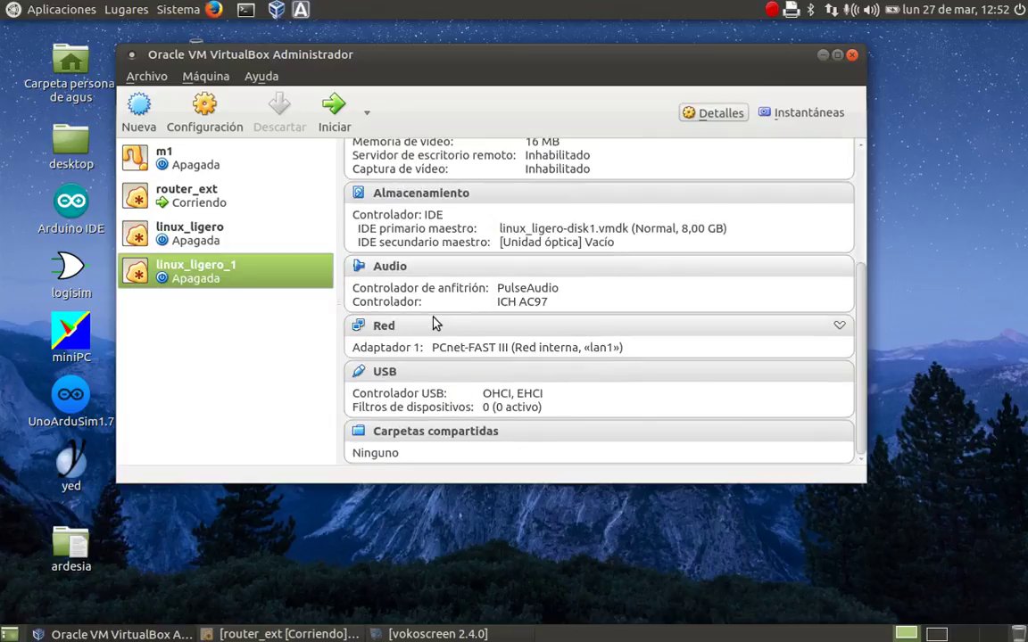
pyautogui.scroll(5, 436, 323)
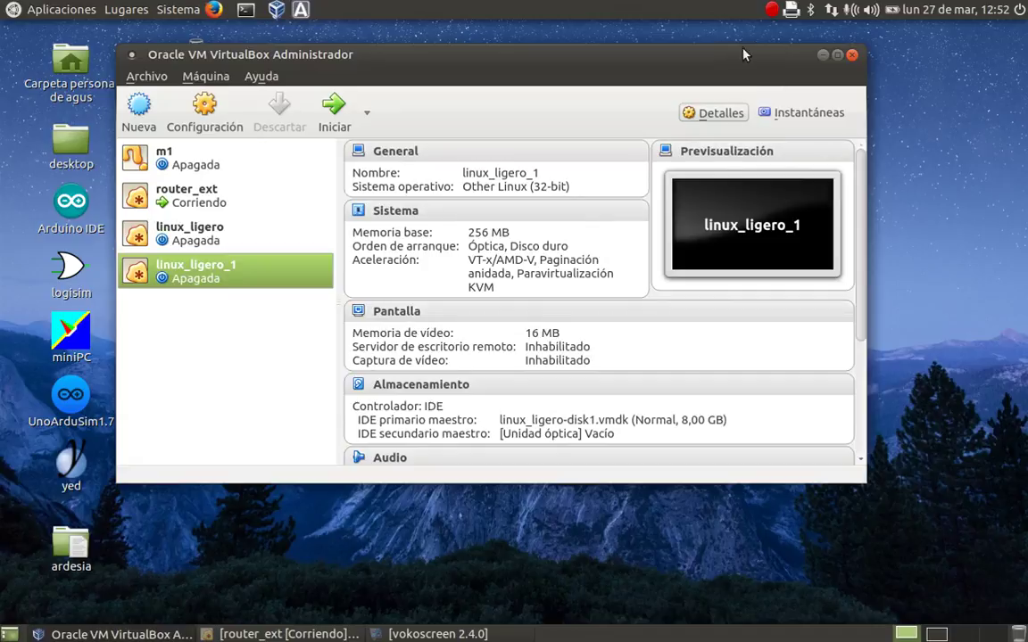
pyautogui.click(772, 10)
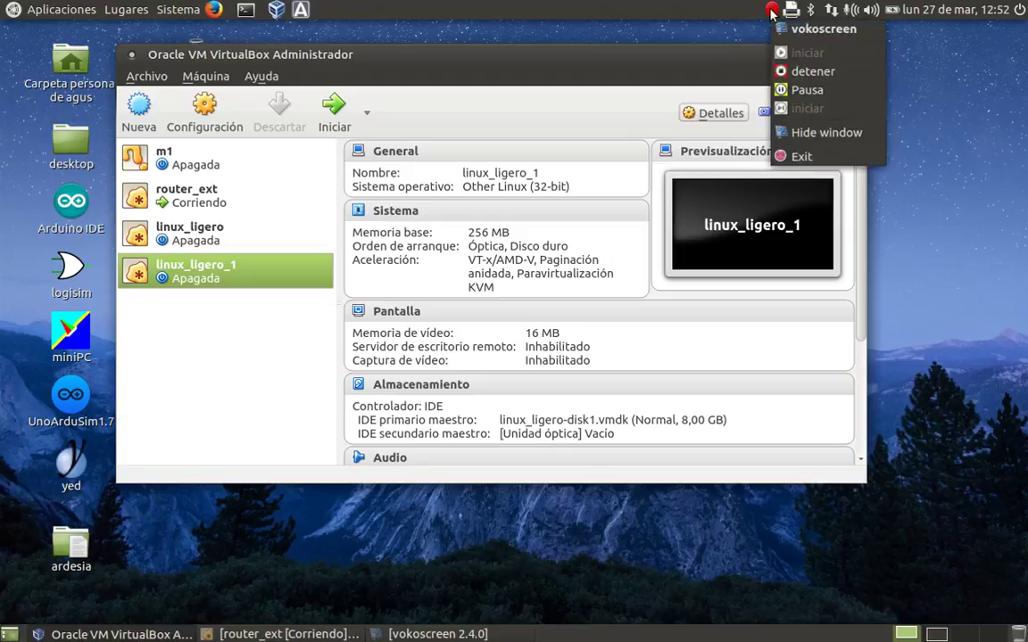